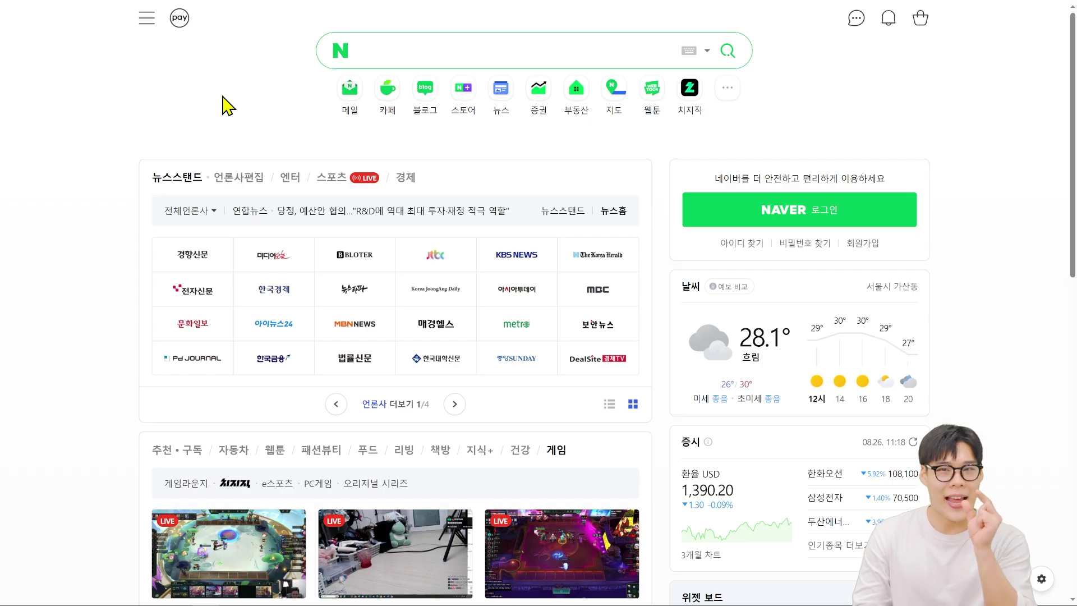
# - Search Naver for 추석선물세트, correcting the stray character at the end of the query
pyautogui.click(409, 63)
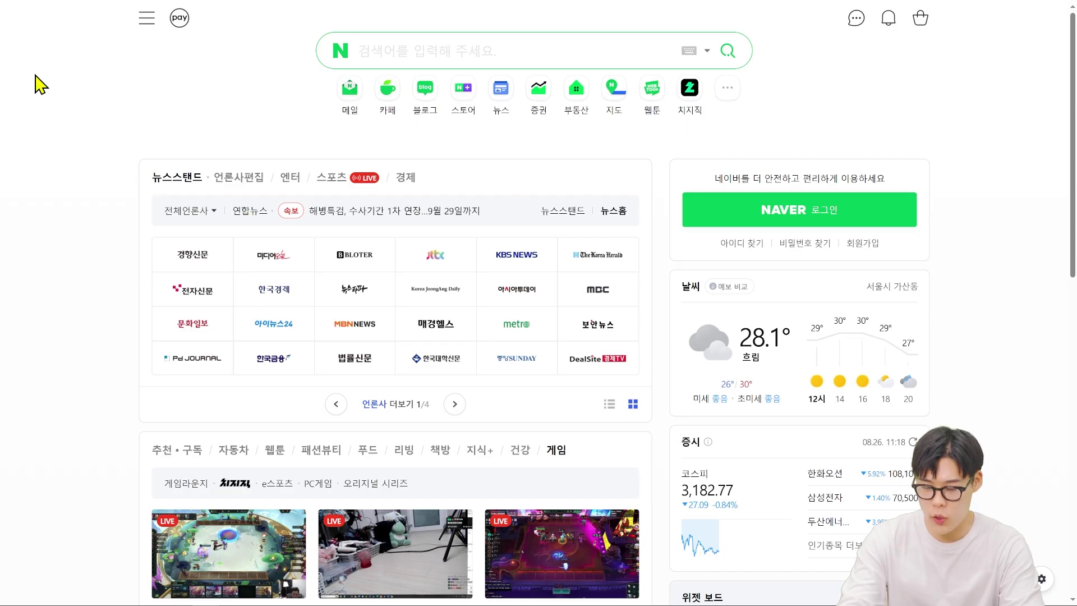
pyautogui.write('추석')
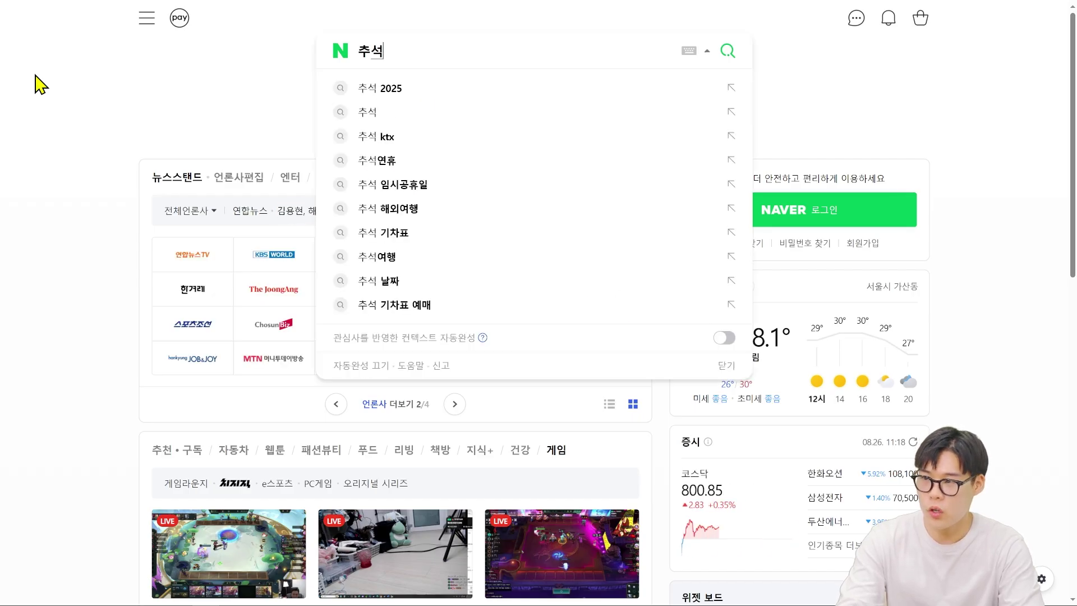
pyautogui.write('선무ㄹ세트ㅜ')
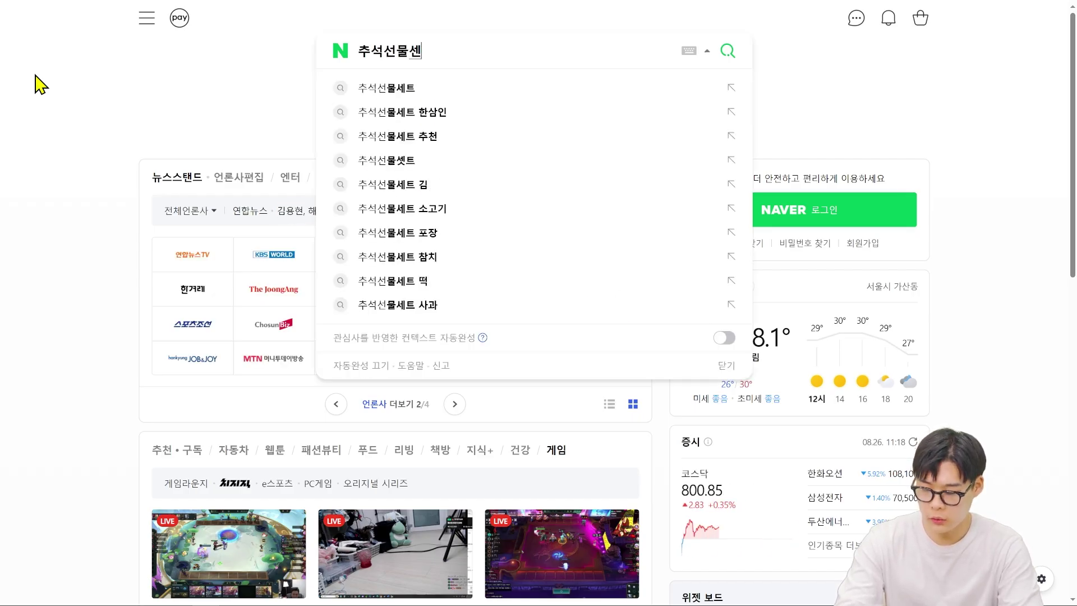
pyautogui.press('Return')
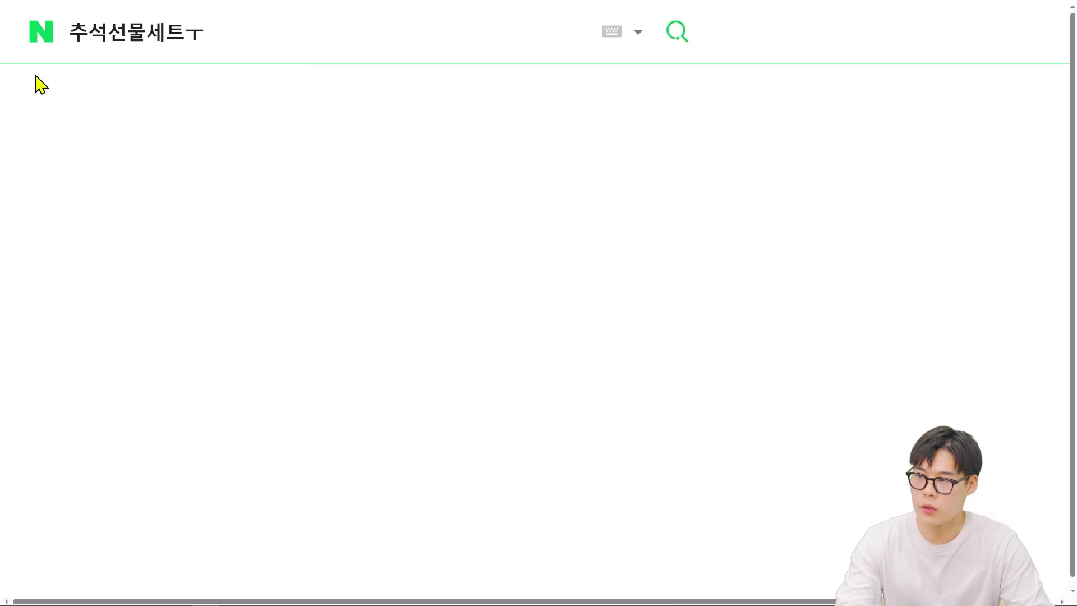
pyautogui.click(264, 31)
pyautogui.press('BackSpace')
pyautogui.press('Return')
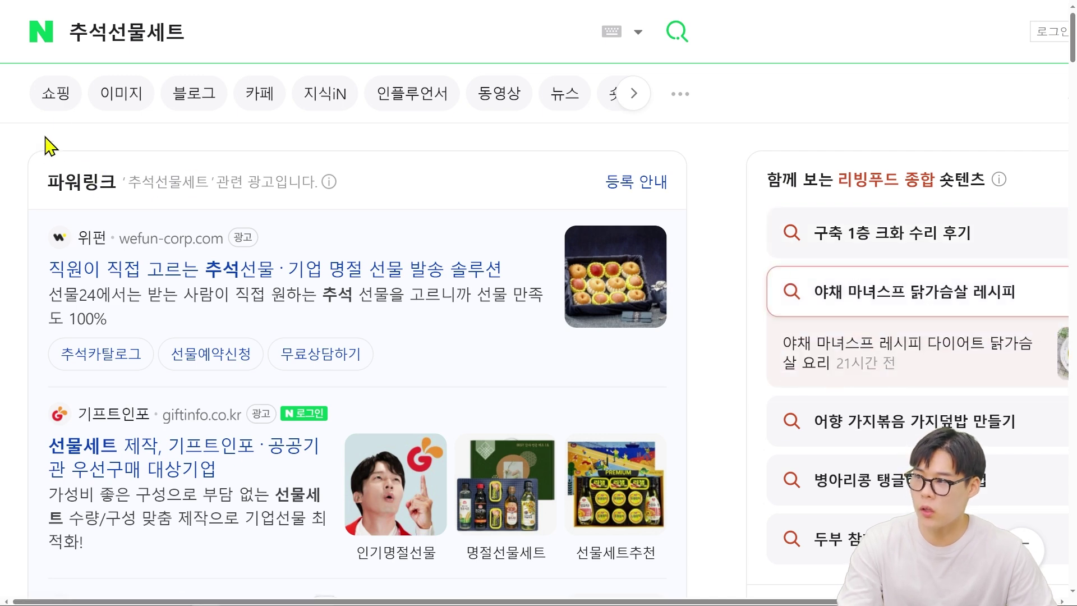
# - Reduce the page zoom to 125% and examine the 추석선물세트 results, from the ads through the shopping products to the blog reviews
pyautogui.moveTo(211, 32); pyautogui.dragTo(3, 42)
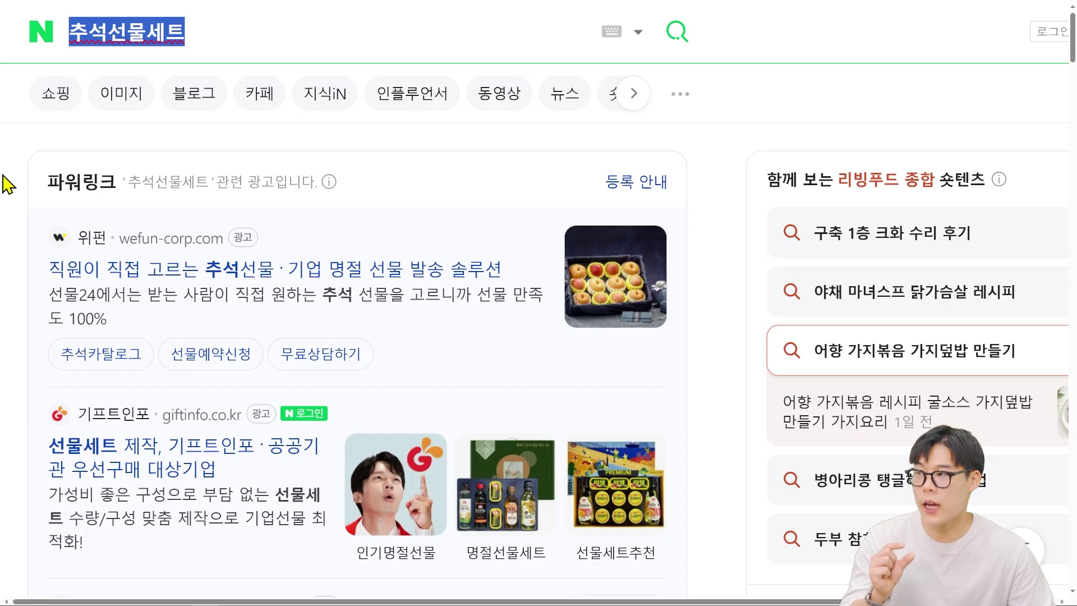
pyautogui.click(35, 147)
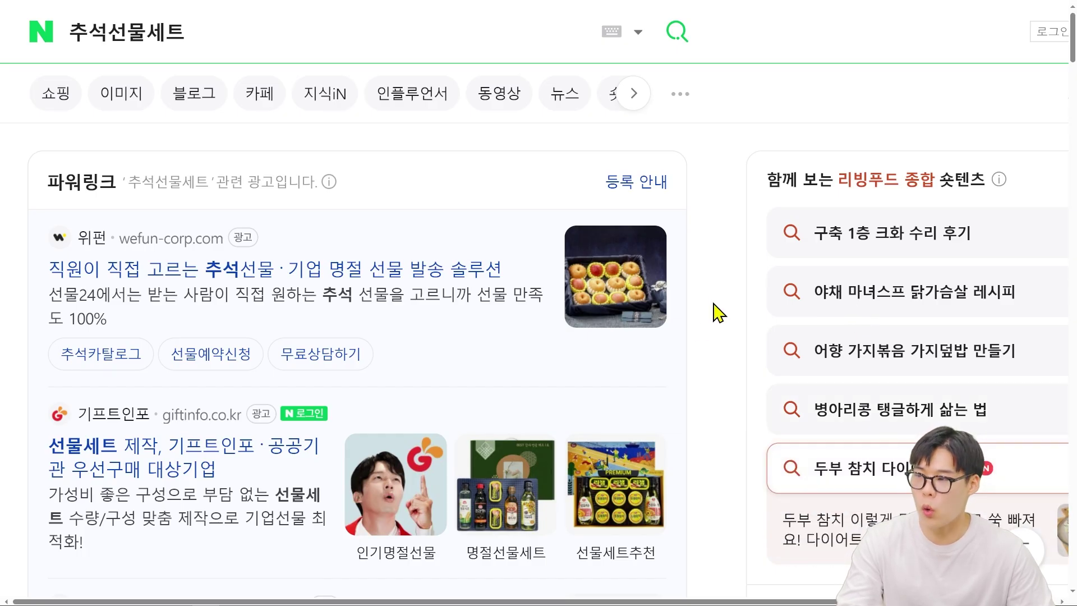
pyautogui.scroll(-4, 719, 313)
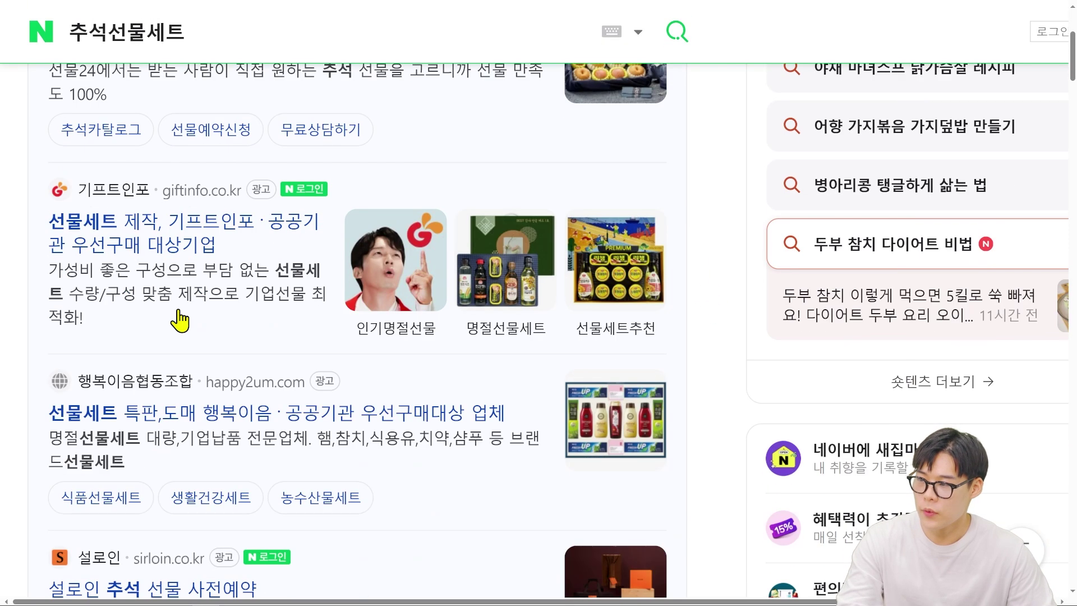
pyautogui.hotkey('ctrl', '-')
pyautogui.hotkey('ctrl', '-')
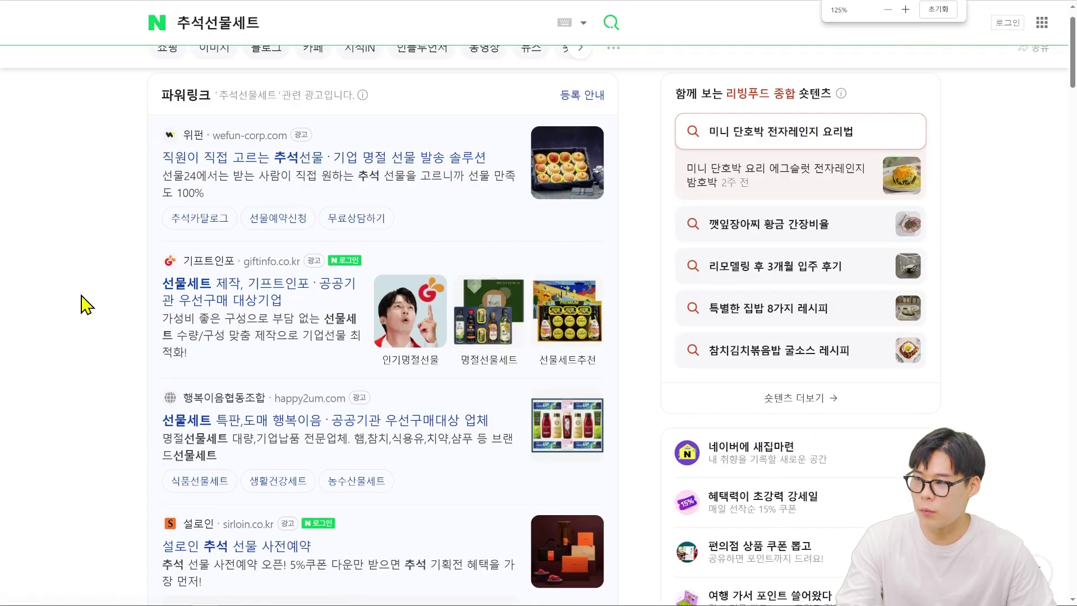
pyautogui.scroll(-20, 90, 291)
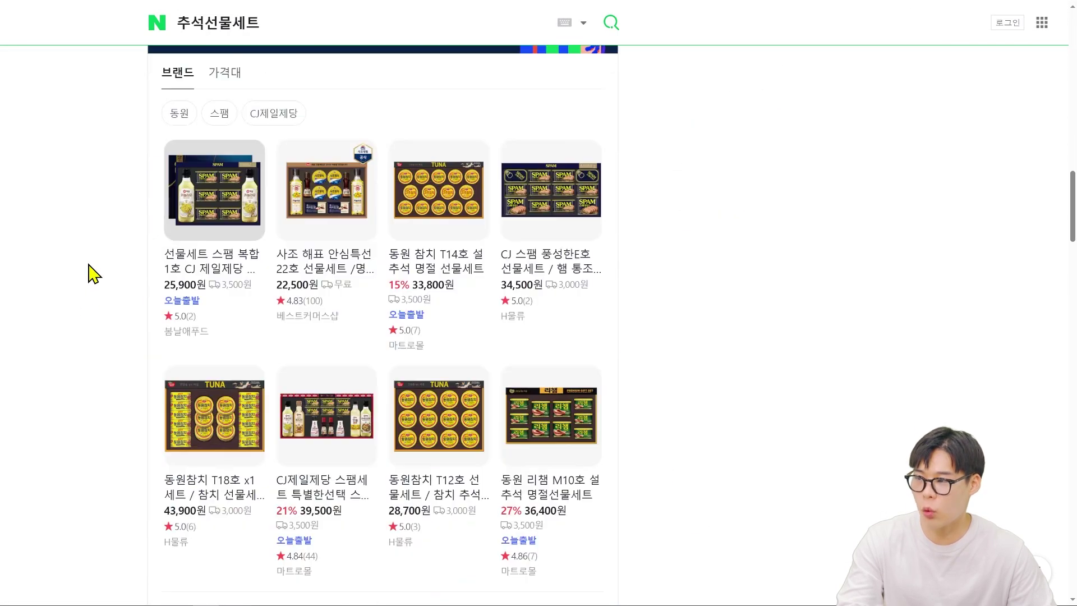
pyautogui.scroll(-13, 168, 264)
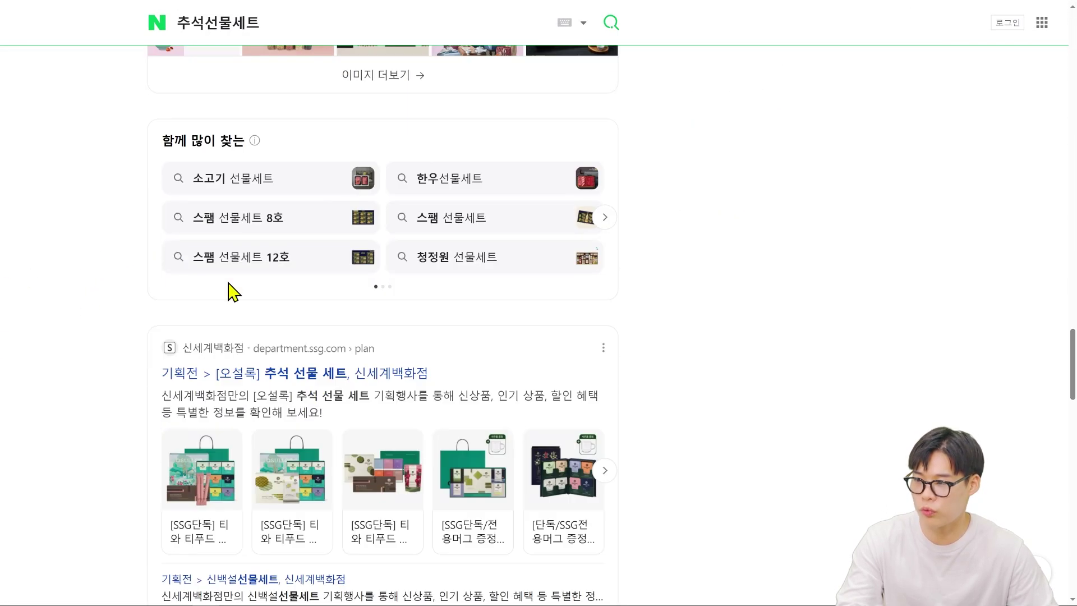
pyautogui.scroll(-10, 337, 314)
pyautogui.scroll(-10, 224, 301)
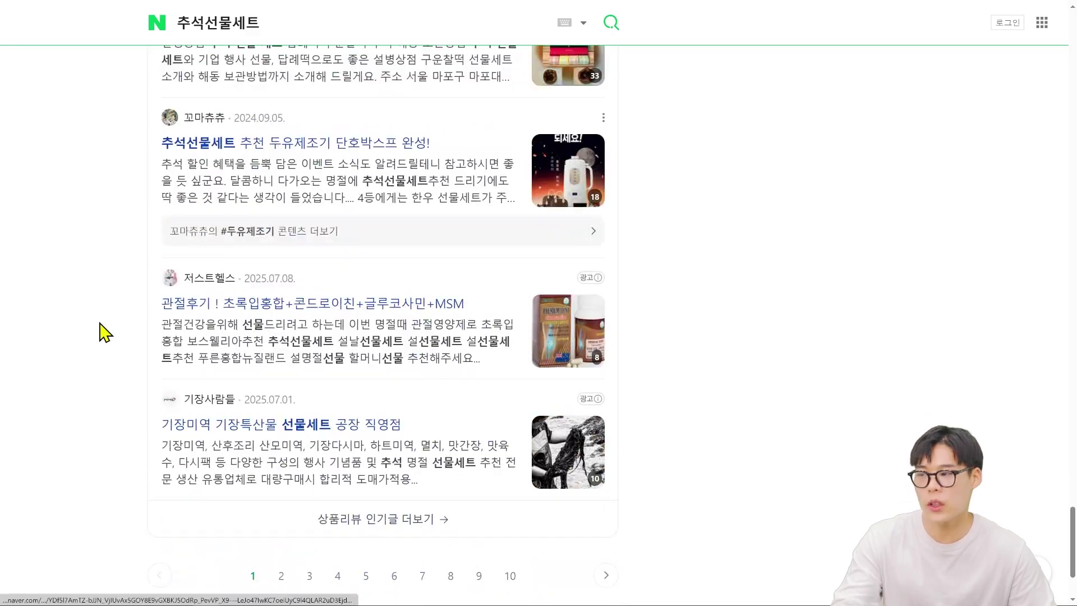
pyautogui.scroll(20, 103, 337)
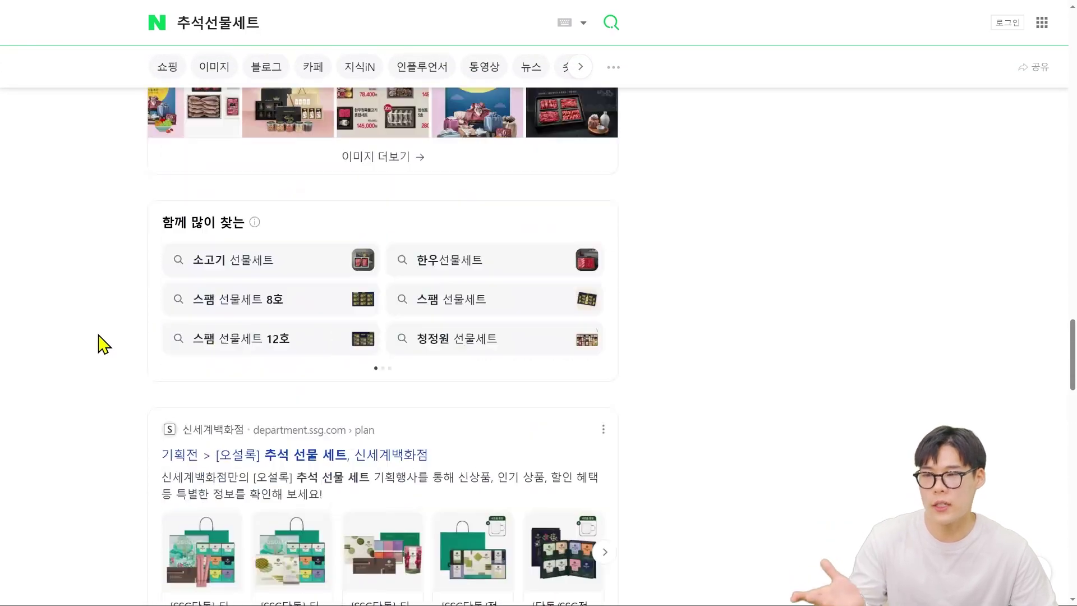
pyautogui.scroll(15, 101, 343)
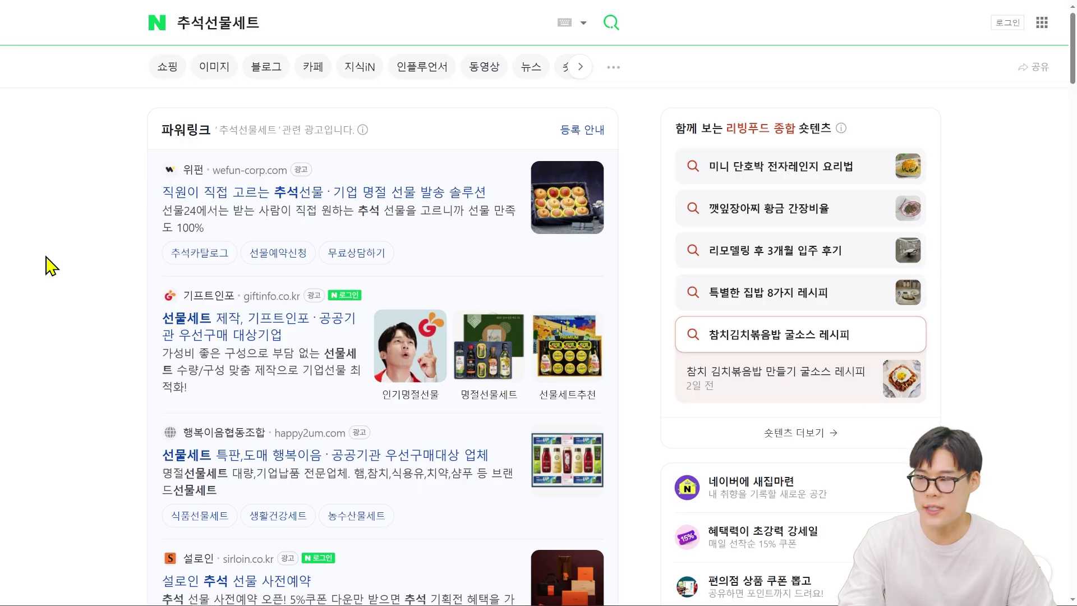
# - Review the 파워링크 advertisers listed for the 추석선물세트 search
pyautogui.scroll(-2, 240, 293)
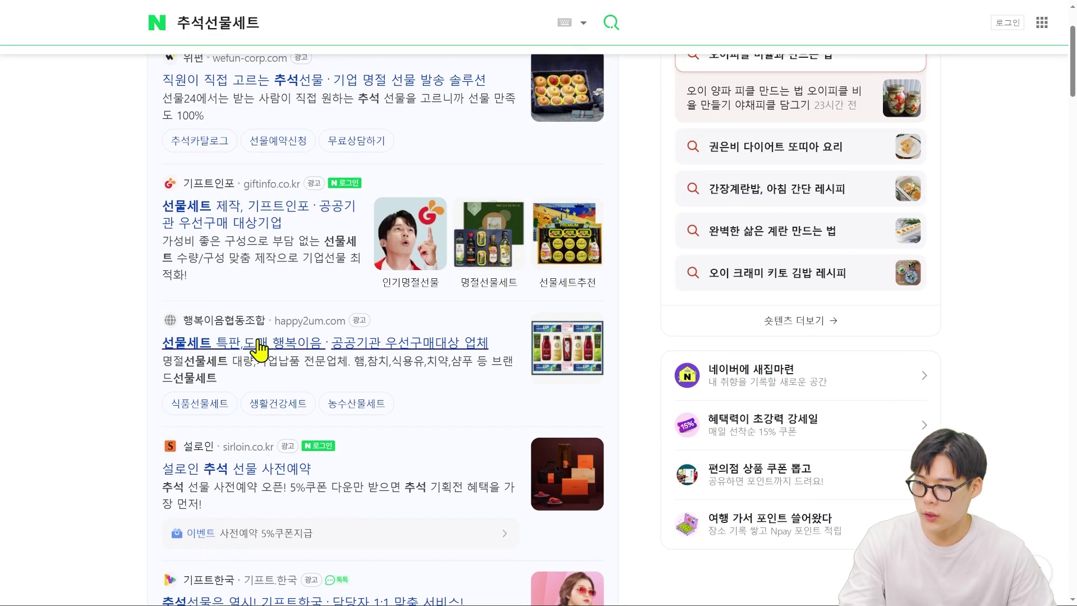
pyautogui.scroll(-3, 263, 393)
pyautogui.scroll(-9, 452, 365)
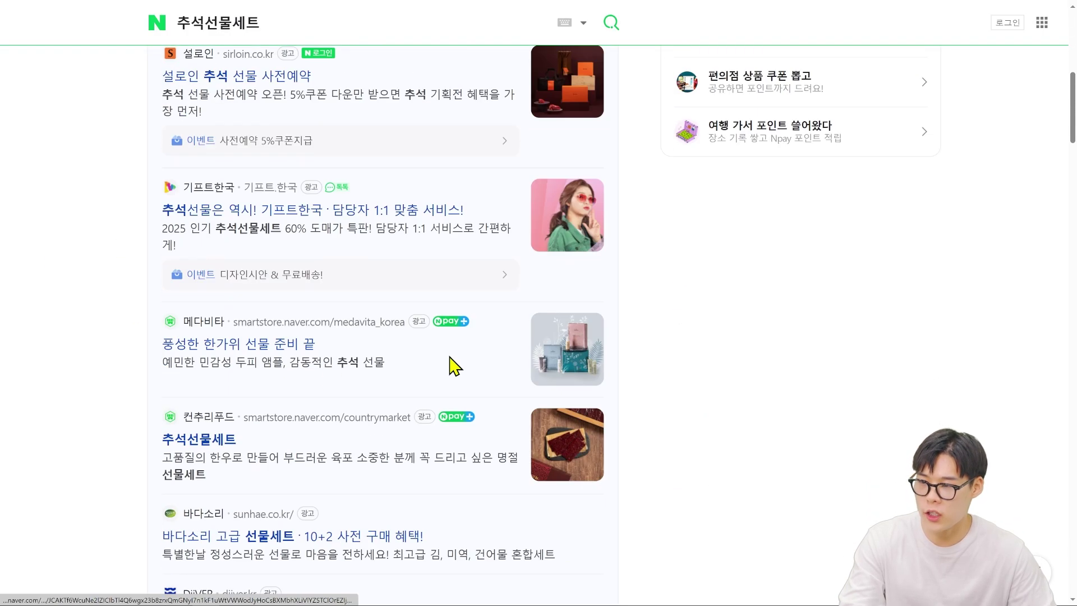
pyautogui.scroll(14, 452, 365)
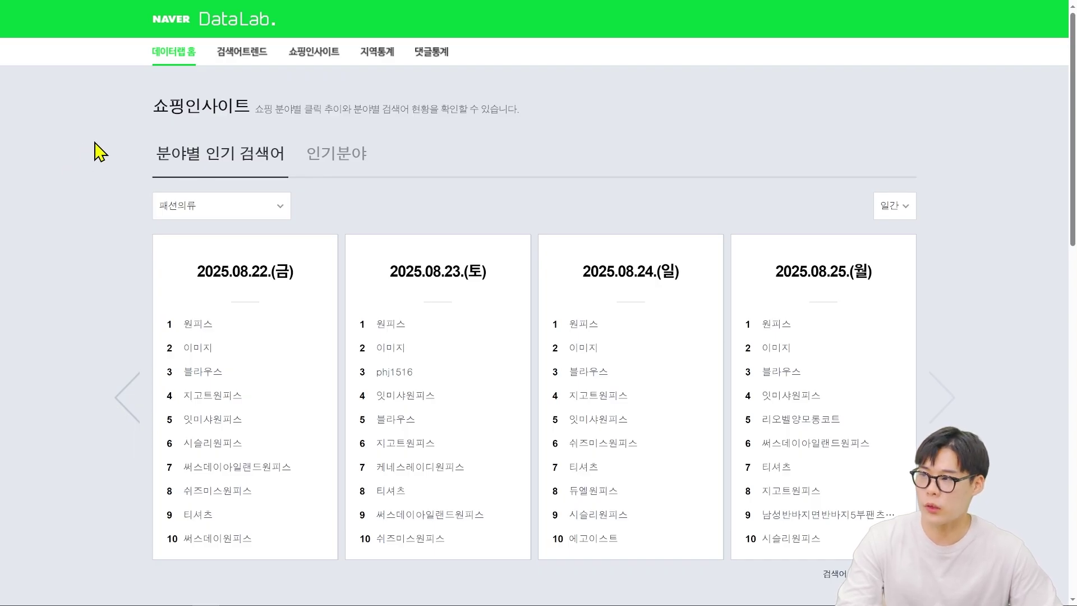
# - Look at the 쇼핑인사이트 category statistics in Naver DataLab and return to the DataLab home page
pyautogui.click(251, 60)
pyautogui.click(317, 56)
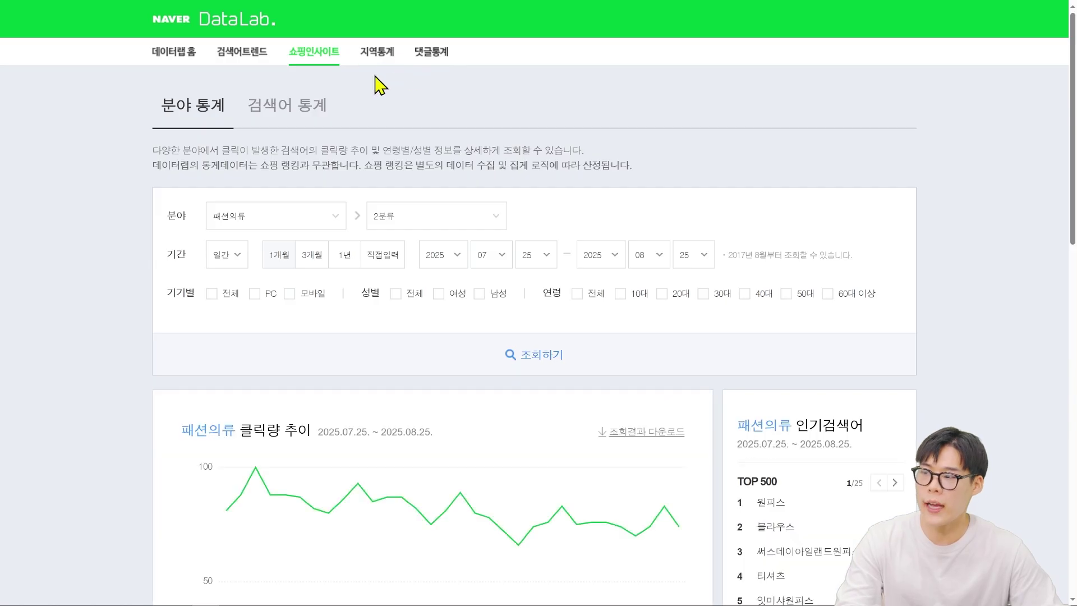
pyautogui.click(169, 53)
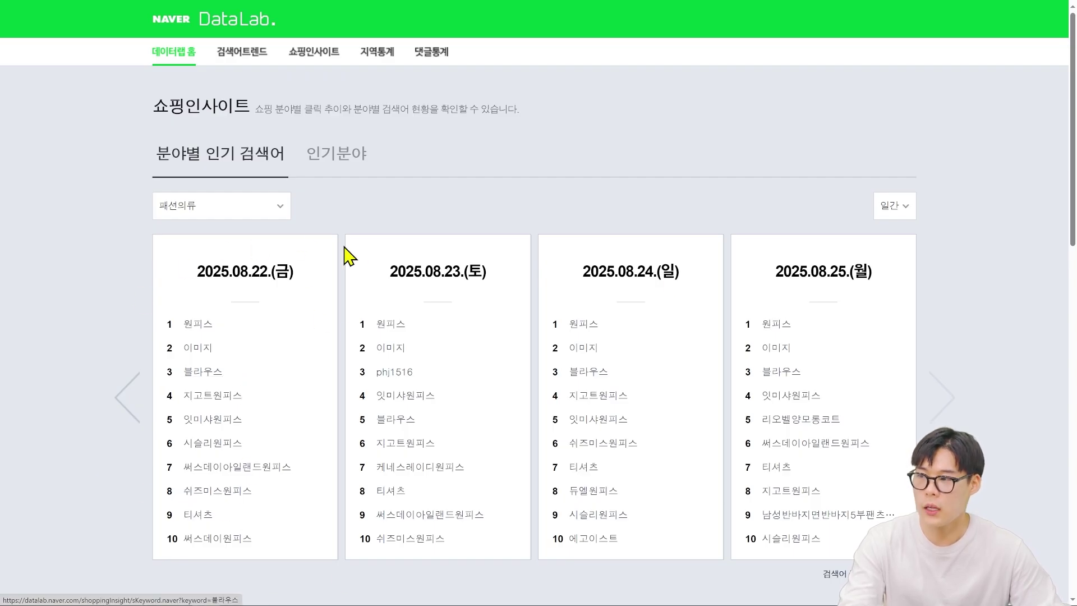
# - View the daily popular search terms for the 가구/인테리어, 생활/건강 and 패션잡화 categories in turn
pyautogui.click(272, 209)
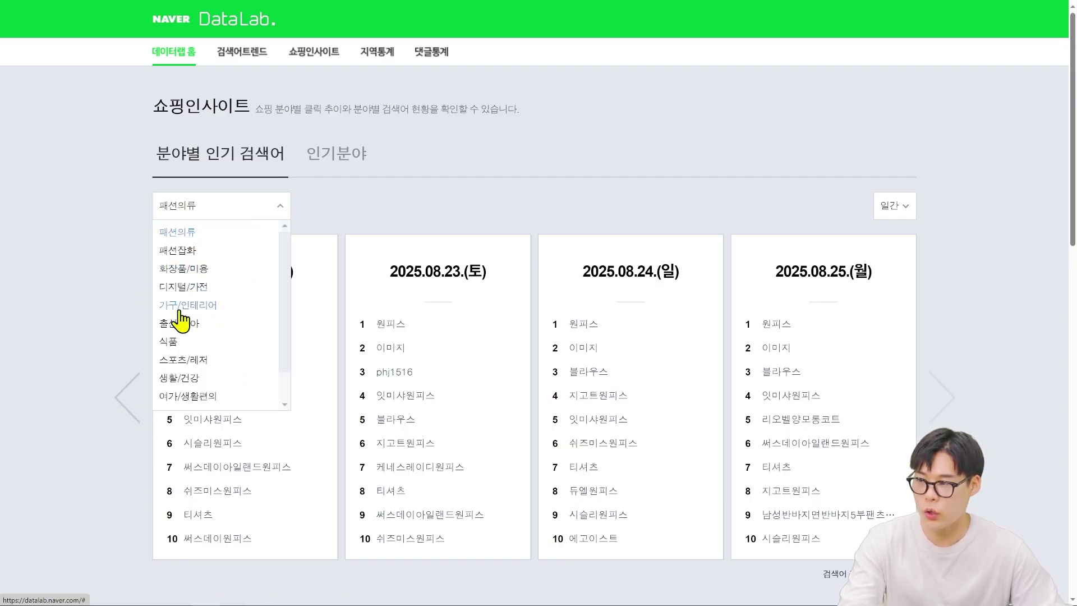
pyautogui.click(211, 306)
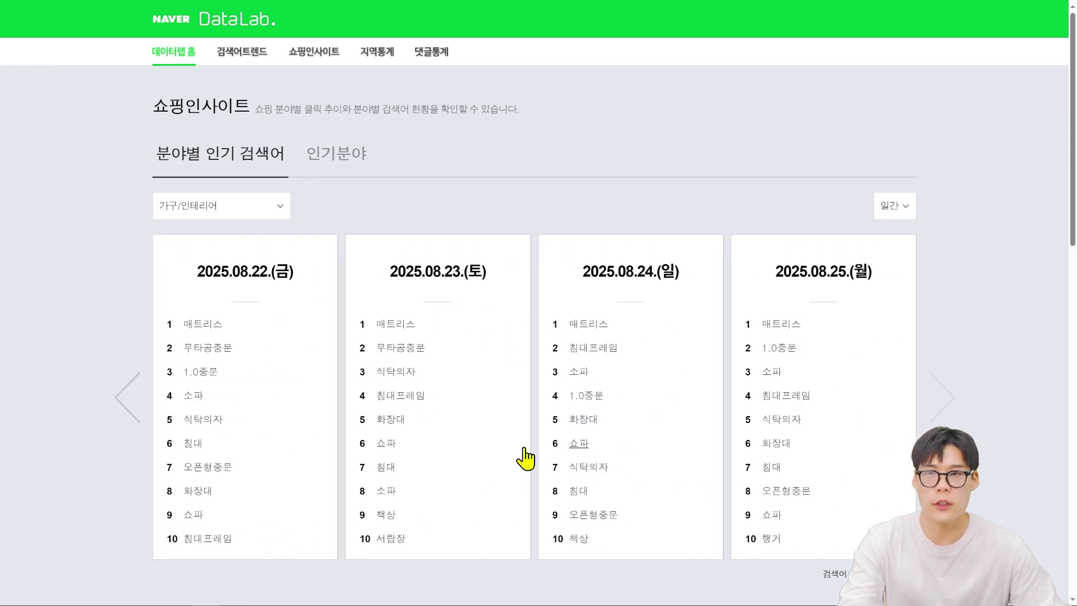
pyautogui.click(281, 210)
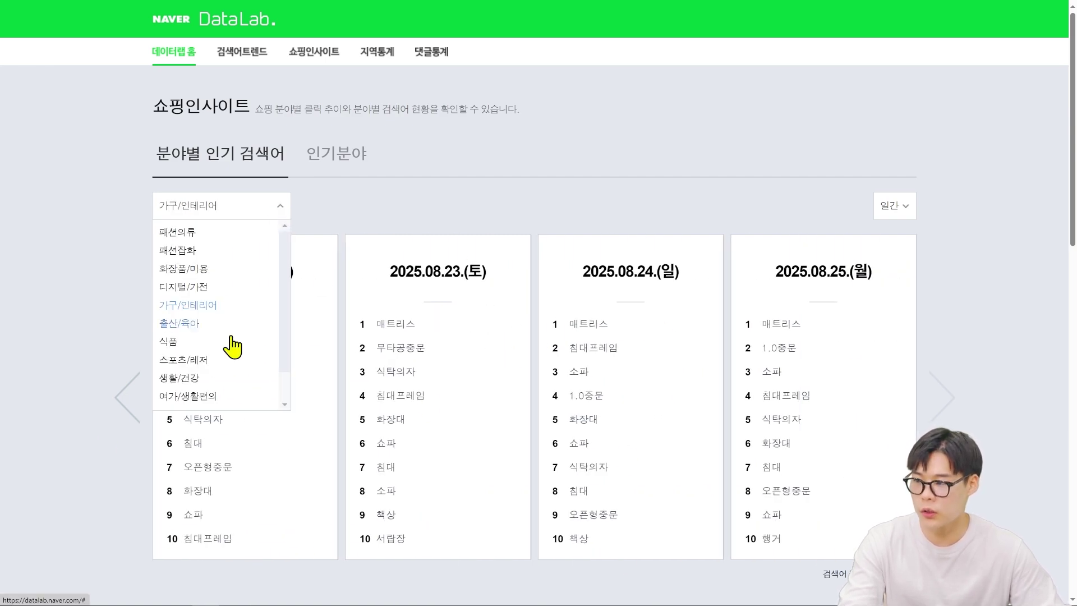
pyautogui.click(190, 384)
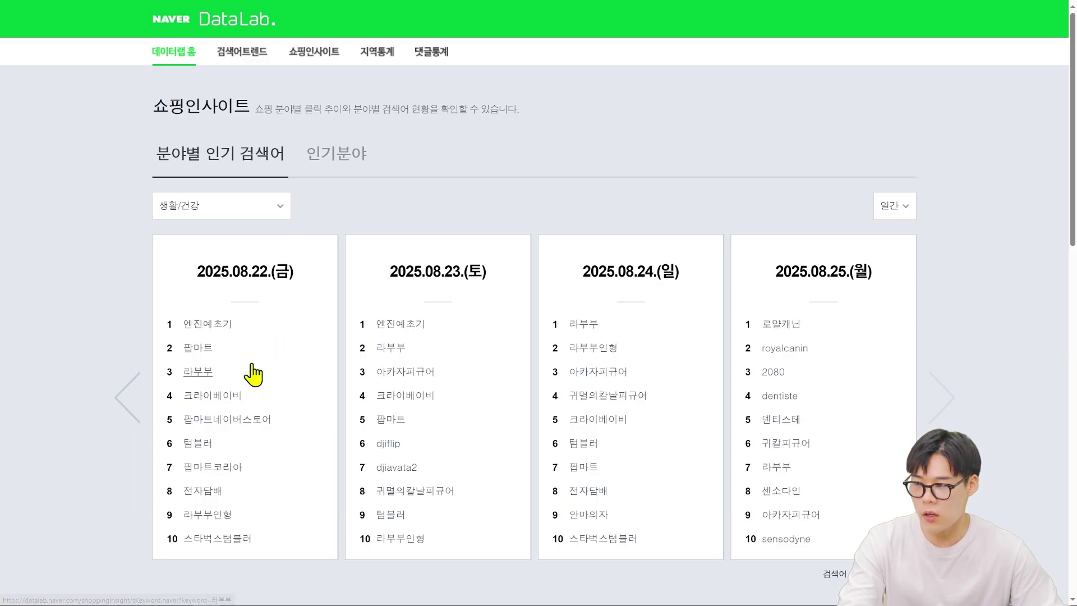
pyautogui.click(235, 209)
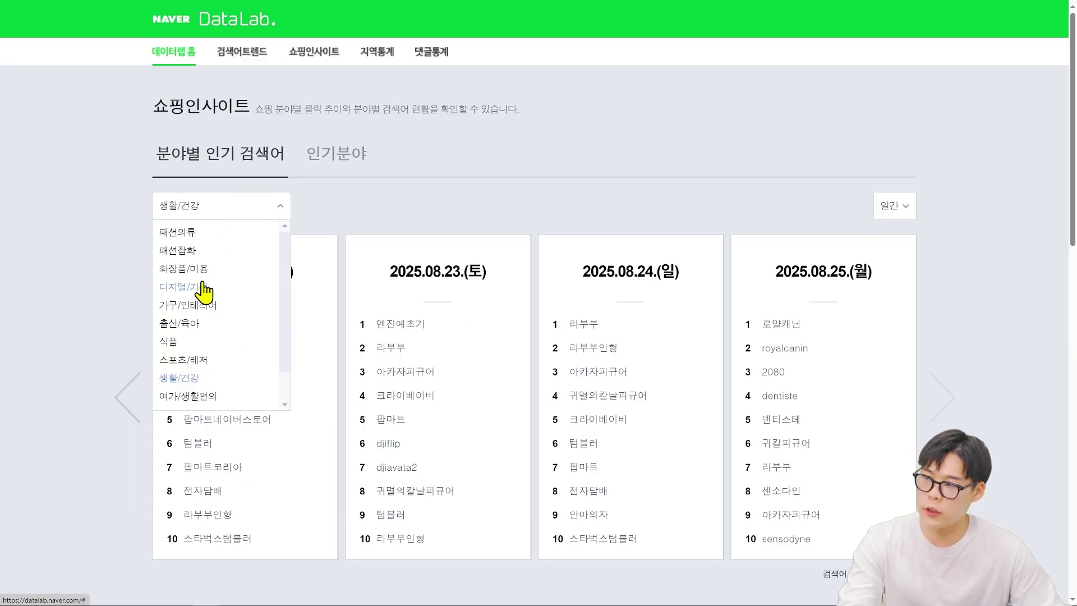
pyautogui.click(185, 251)
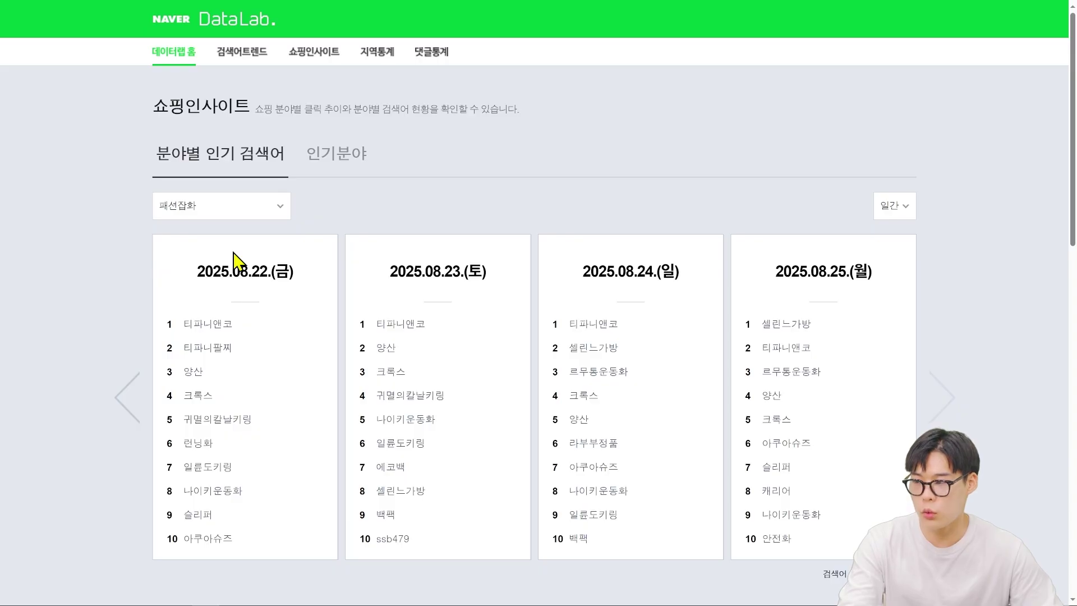
pyautogui.click(235, 213)
pyautogui.click(432, 212)
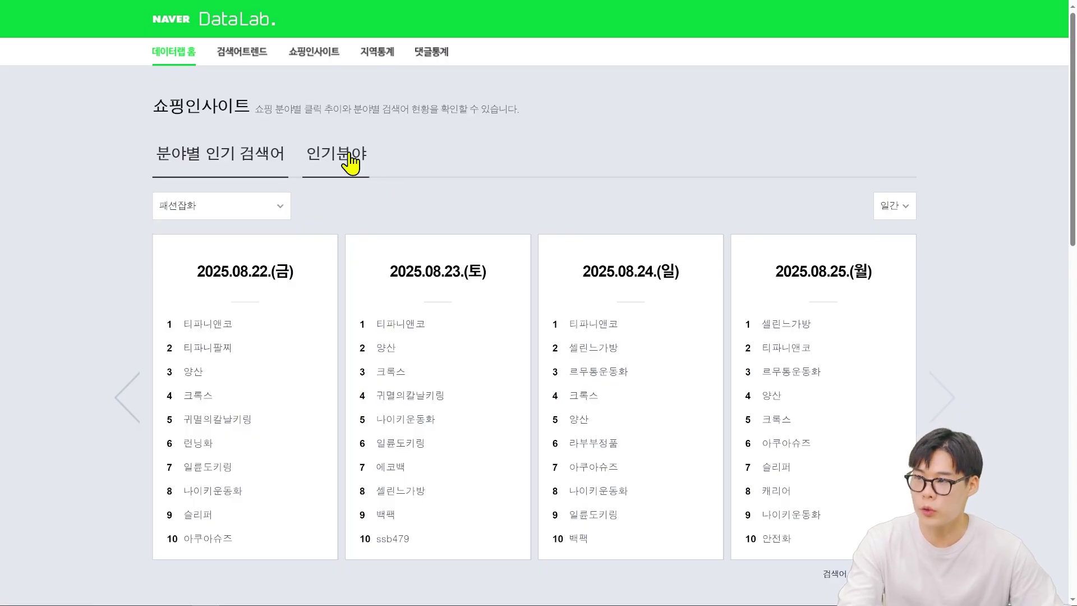
# - In the 검색어트렌드 form, enter 추석선물세트, 추석한우 and 추석과일선물세트 as topics 1 to 3
pyautogui.click(262, 55)
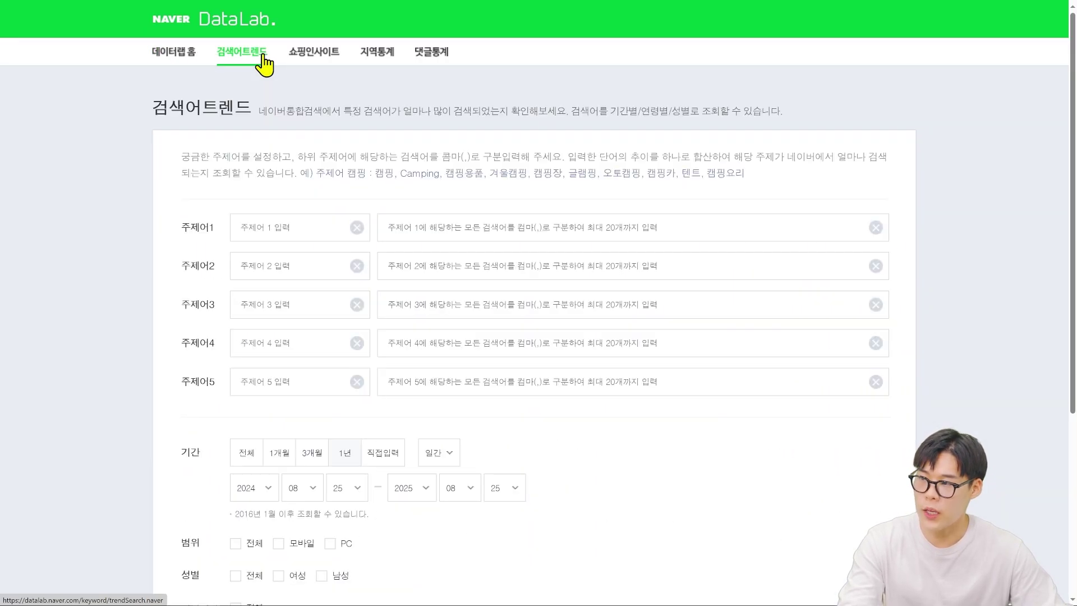
pyautogui.click(314, 221)
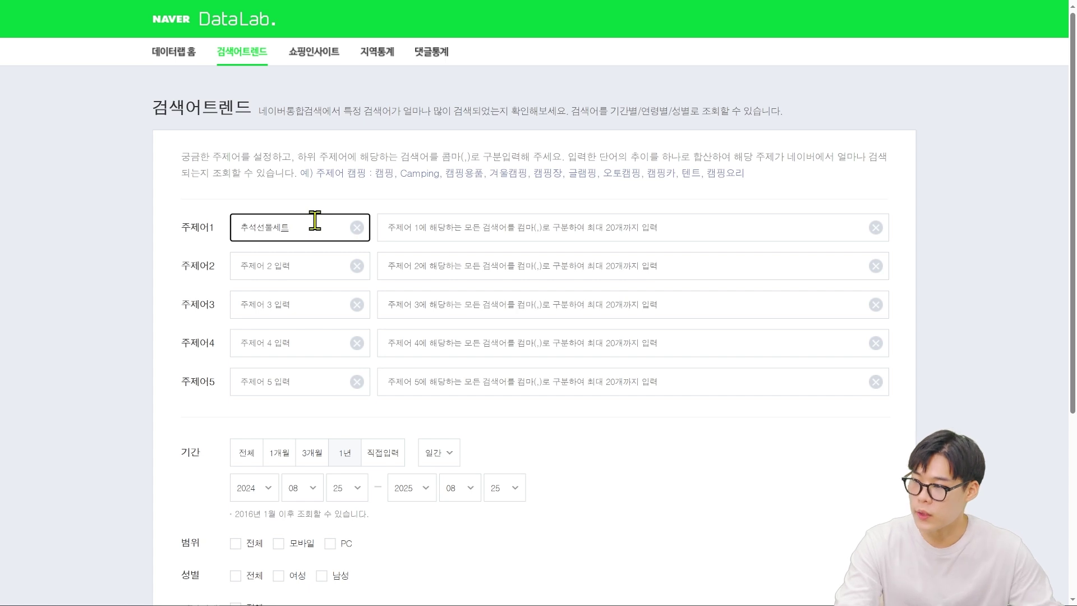
pyautogui.click(330, 266)
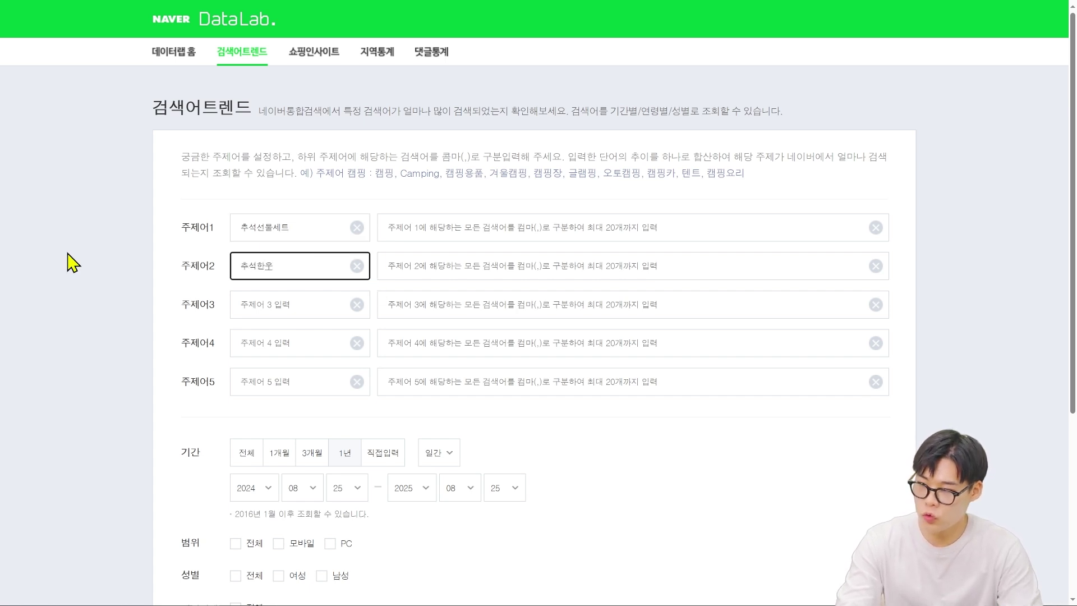
pyautogui.click(304, 303)
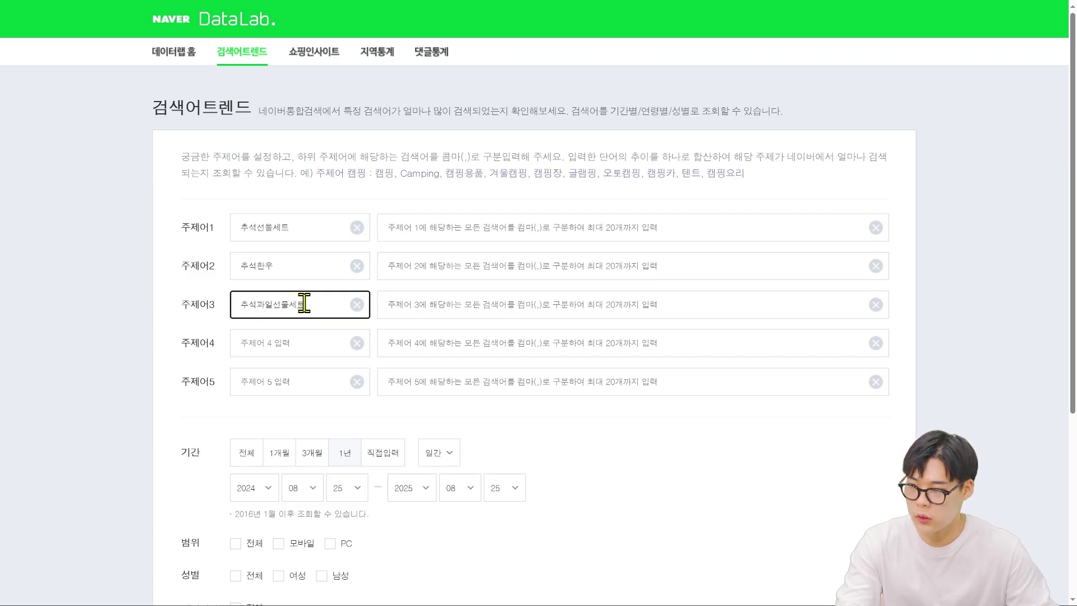
# - Extend topic 2 to 추석한우선물세트 and check the period and filter options
pyautogui.click(302, 264)
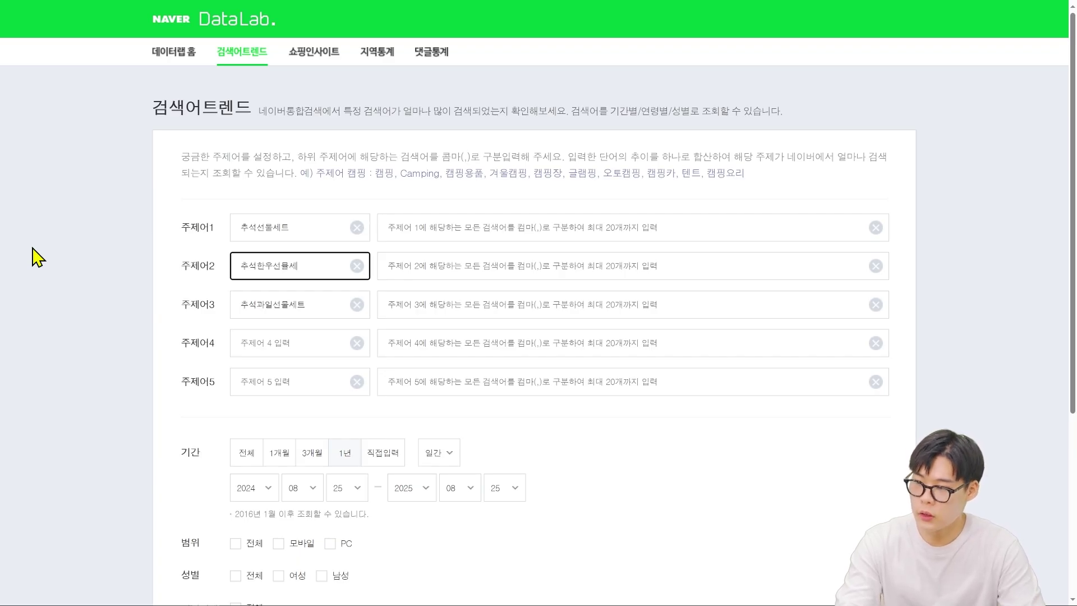
pyautogui.write('선물세')
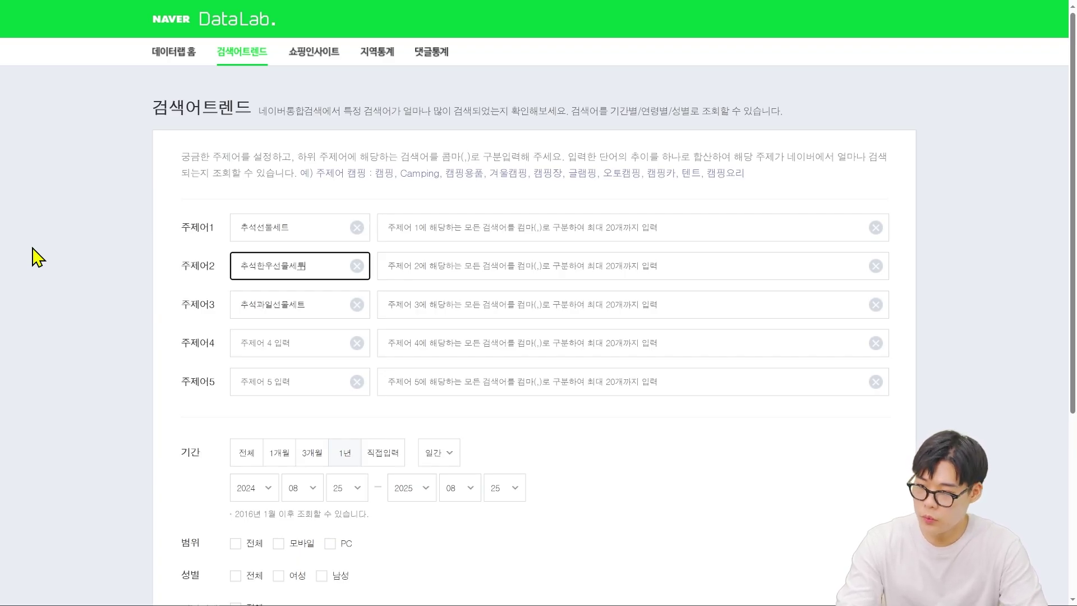
pyautogui.write('트')
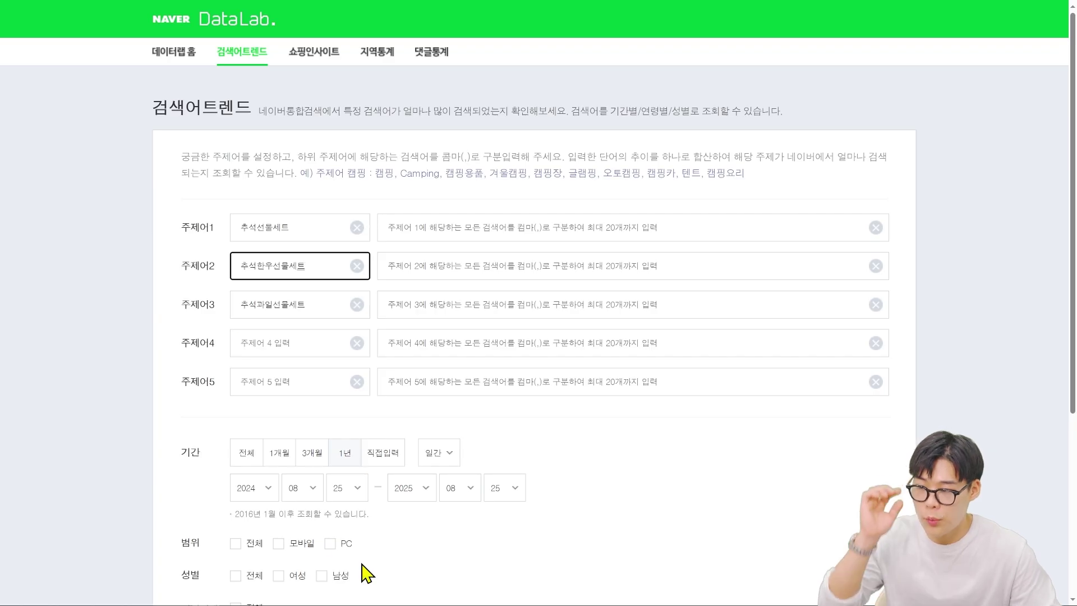
pyautogui.scroll(-2, 168, 443)
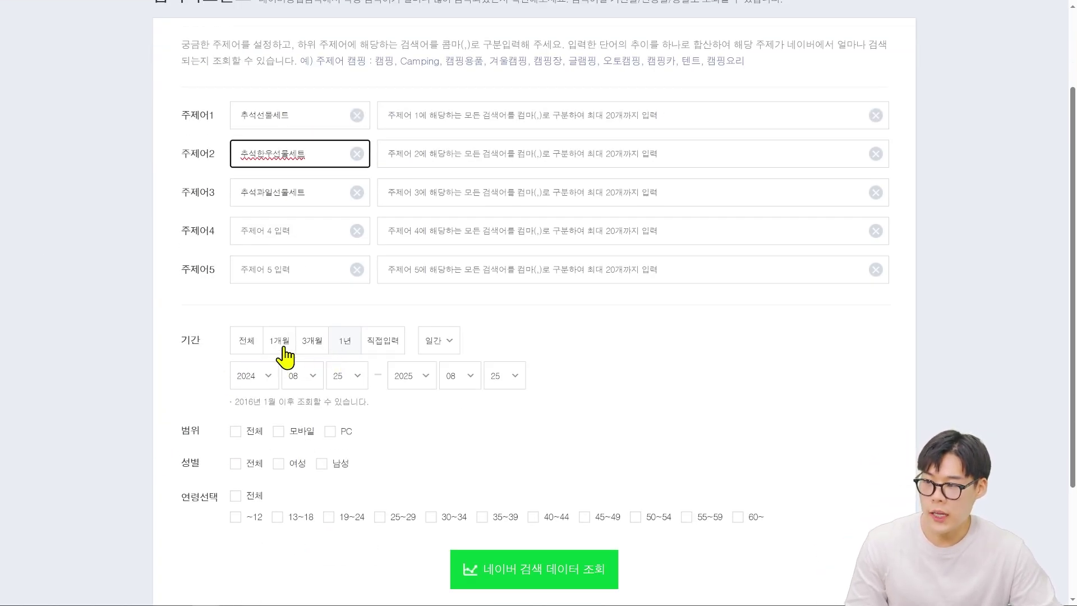
pyautogui.press('BackSpace')
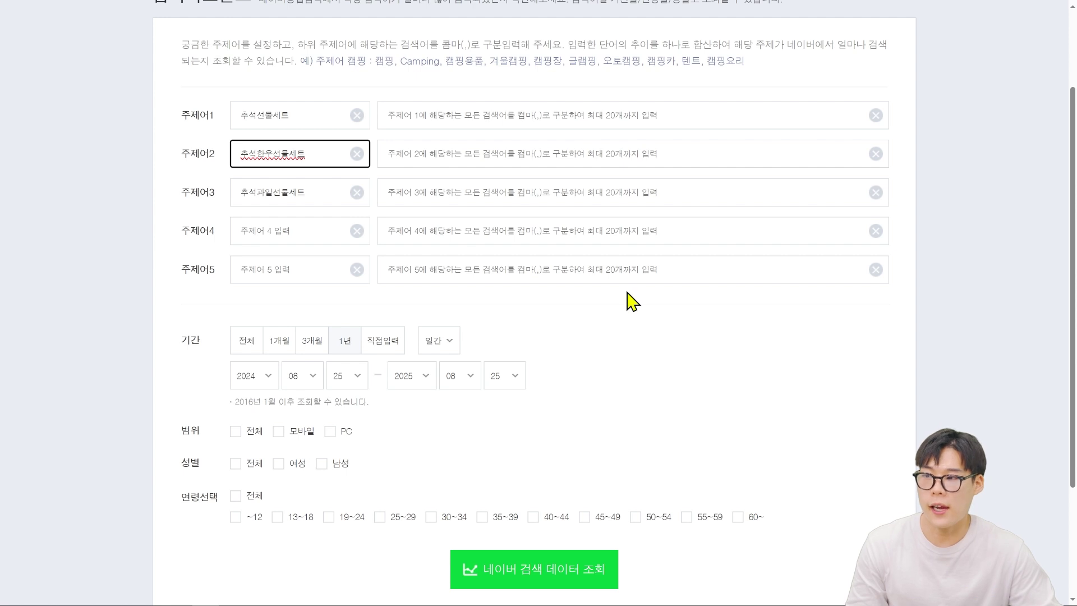
# - Set the period to 3개월, query the search data for the three Chuseok topics and examine the trend chart and its legend
pyautogui.click(310, 349)
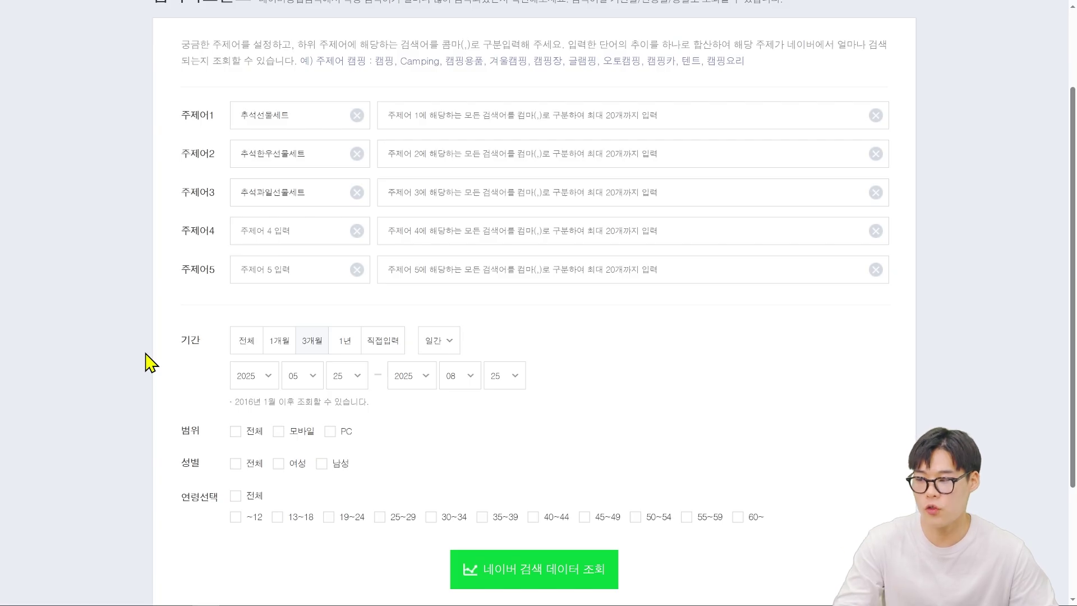
pyautogui.scroll(-2, 151, 367)
pyautogui.click(563, 466)
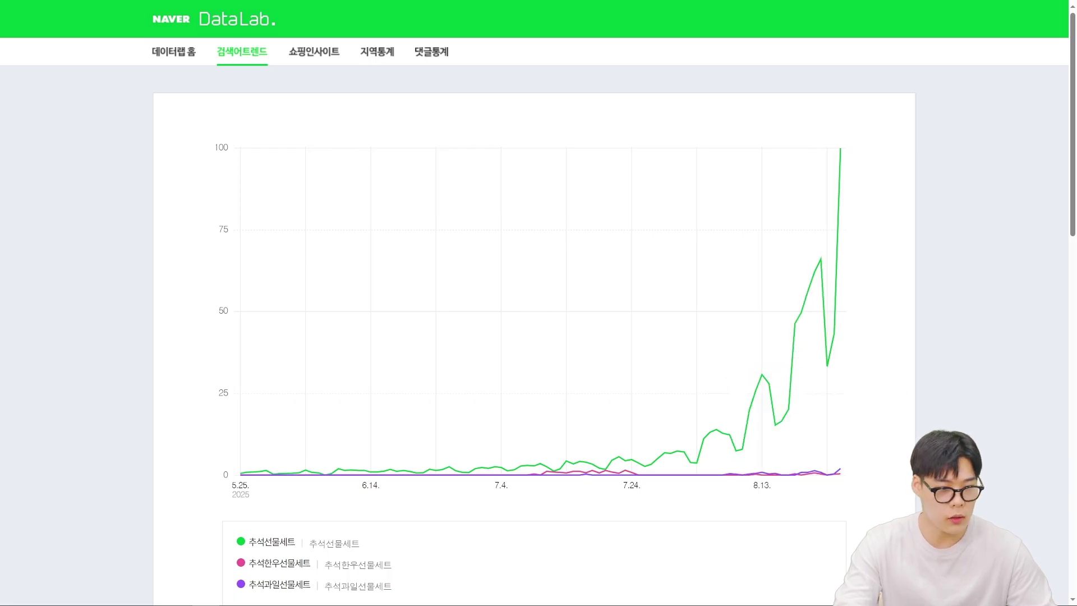
pyautogui.moveTo(843, 161)
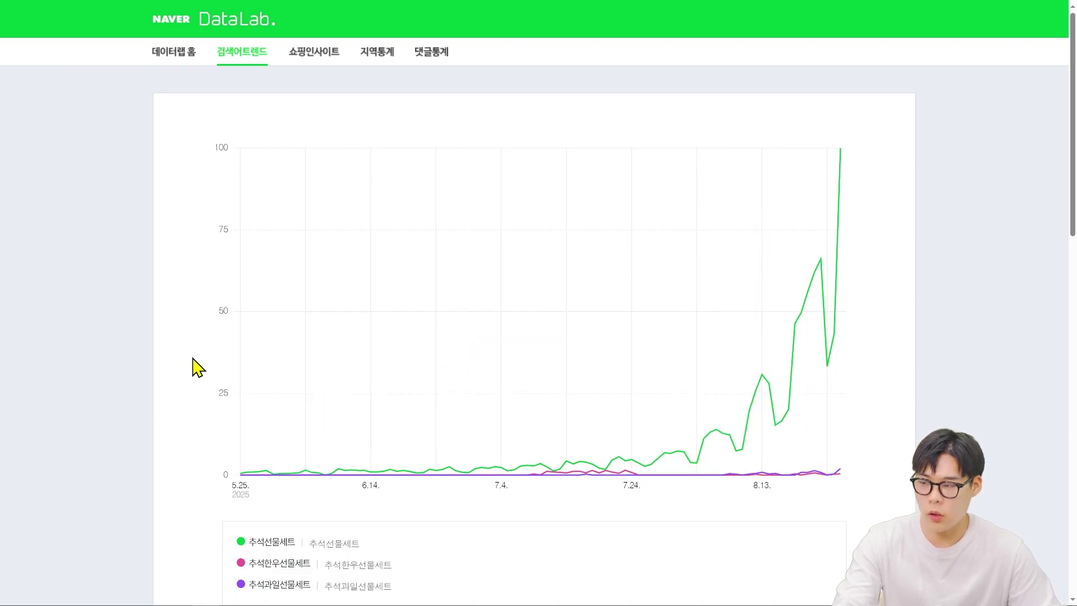
pyautogui.scroll(-3, 192, 365)
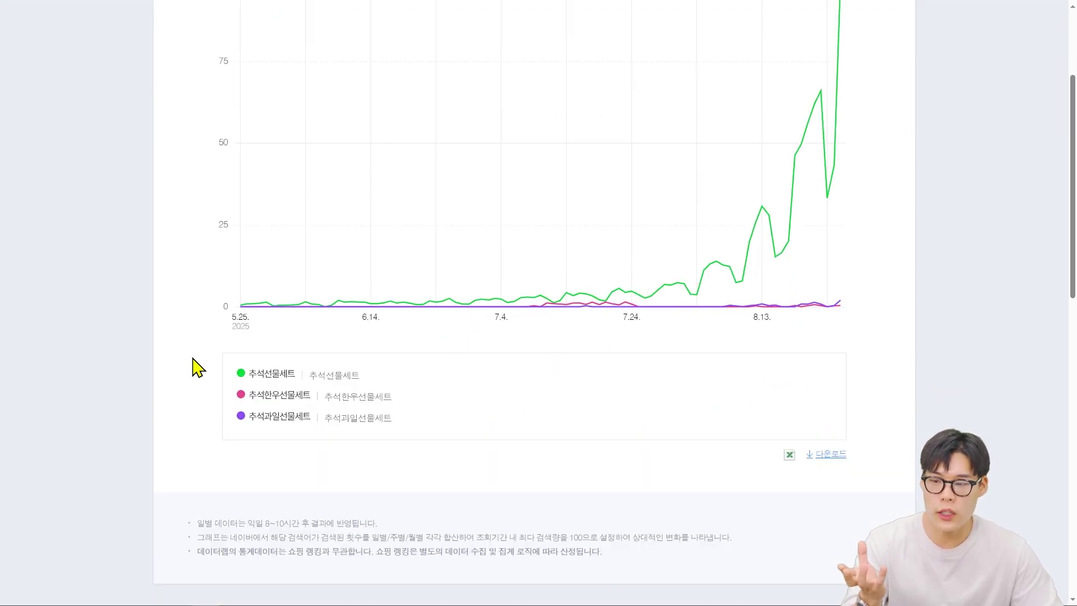
pyautogui.scroll(3, 197, 368)
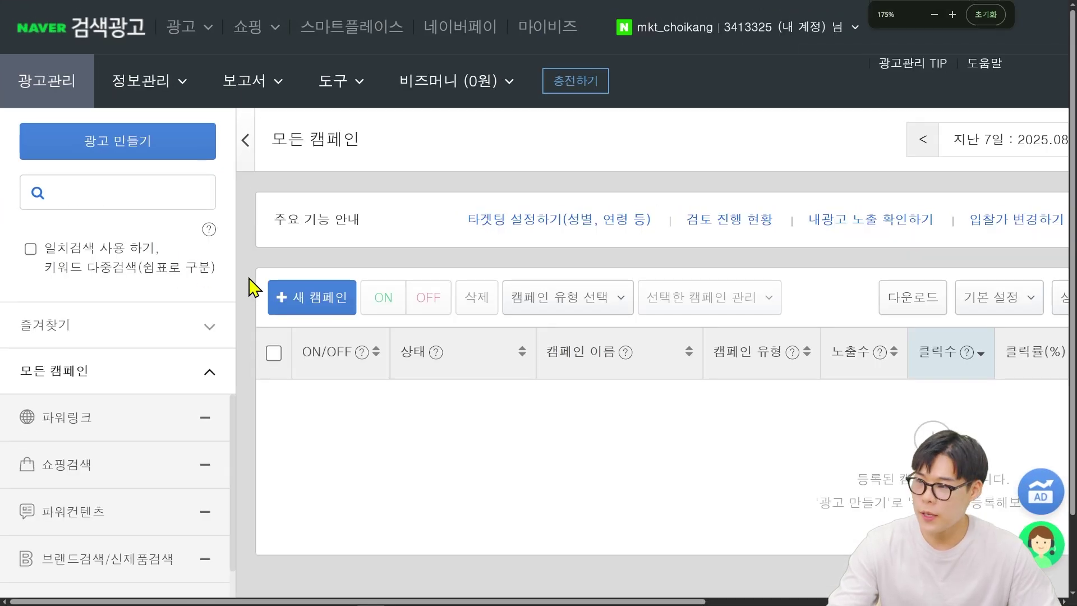
# - In Naver 검색광고, start a new campaign and review the available campaign types, keeping 파워링크 유형 selected
pyautogui.click(340, 308)
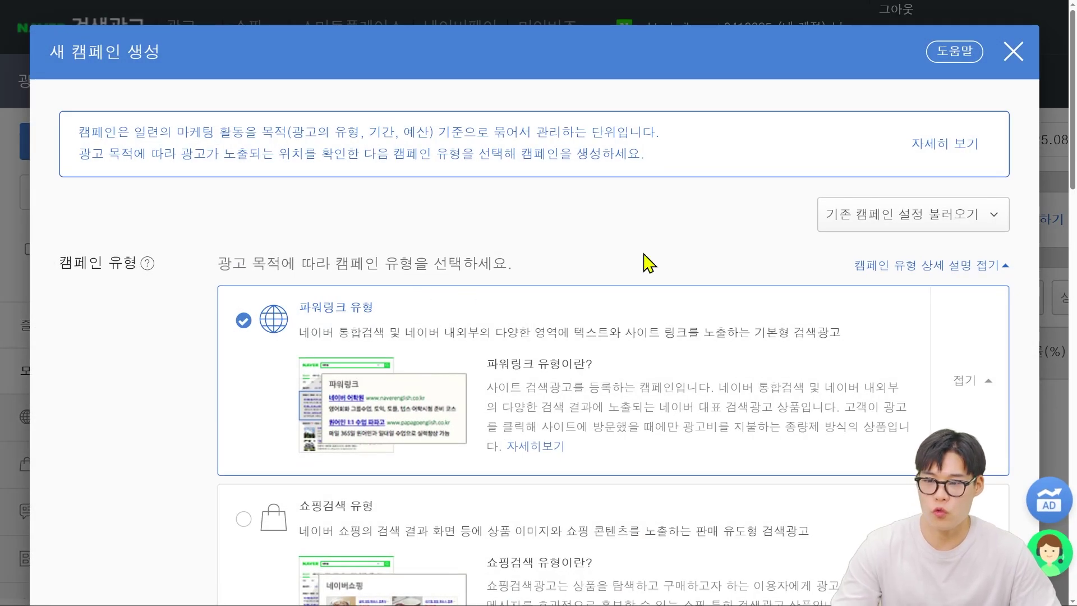
pyautogui.hotkey('ctrl', '-')
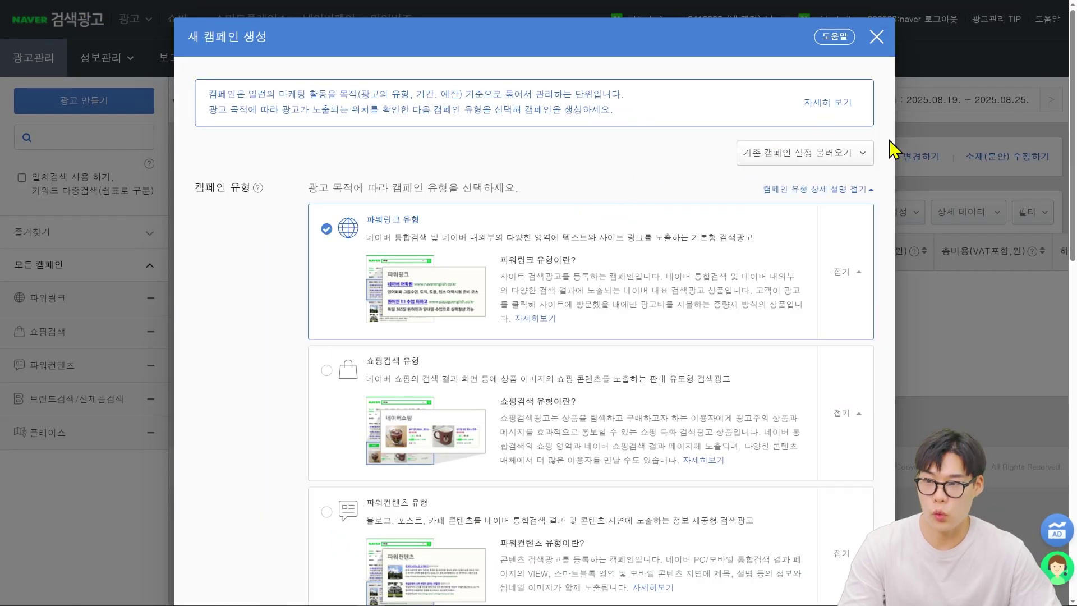
pyautogui.click(838, 160)
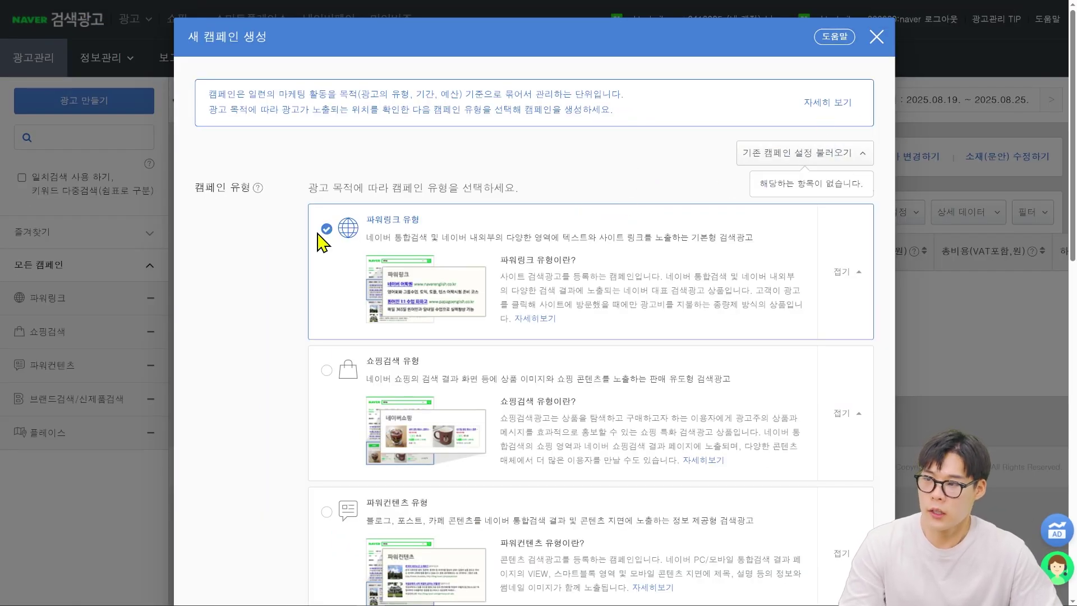
pyautogui.hotkey('ctrl', '-')
pyautogui.scroll(-3, 460, 241)
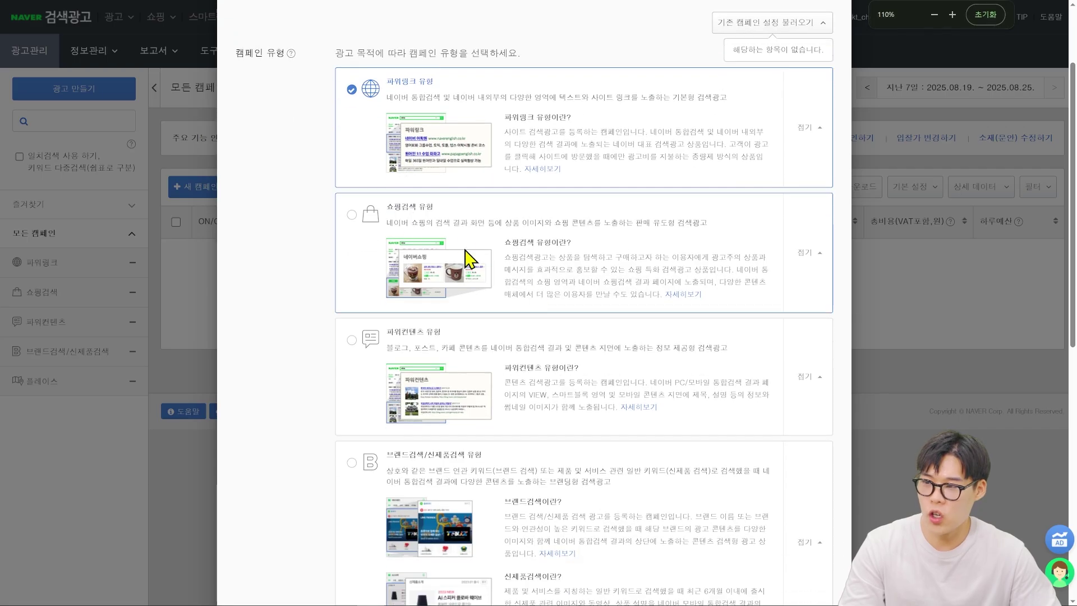
pyautogui.hotkey('ctrl', '+')
pyautogui.scroll(-5, 456, 255)
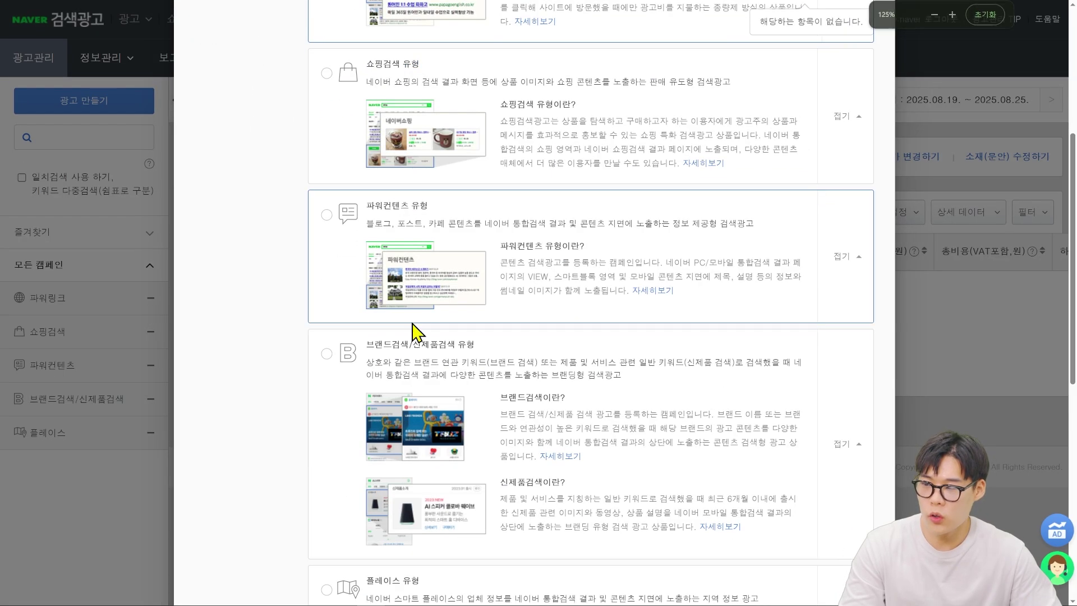
pyautogui.scroll(-2, 415, 341)
pyautogui.scroll(10, 463, 392)
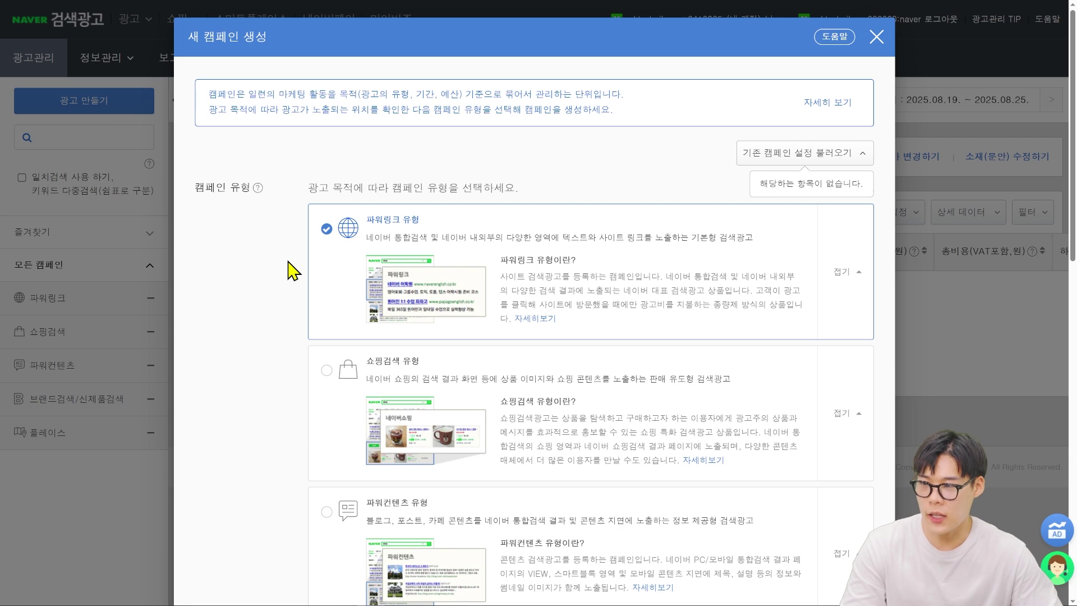
pyautogui.scroll(-4, 471, 246)
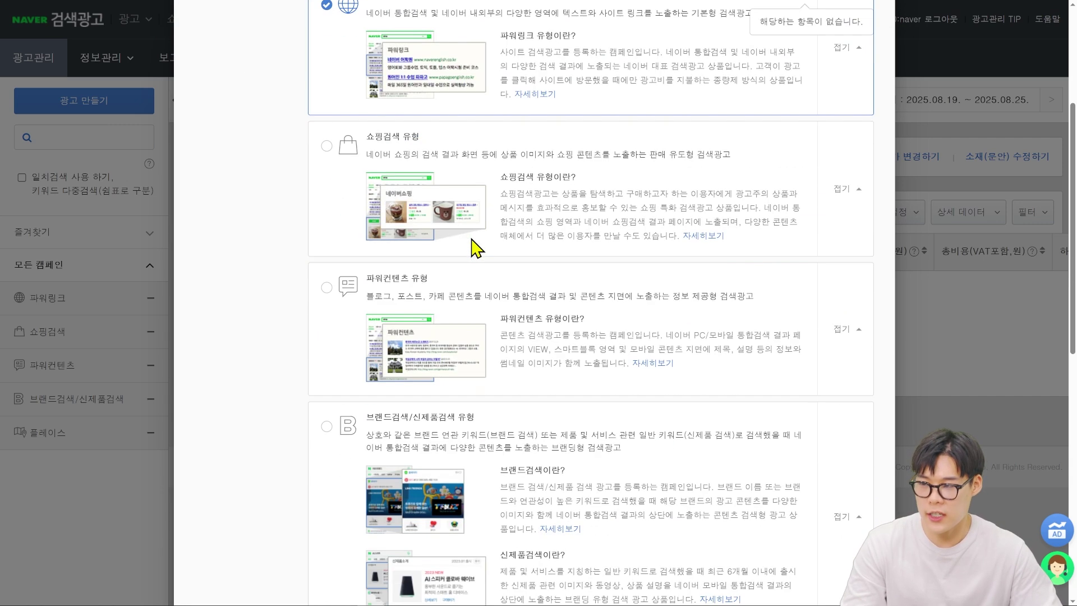
# - Name the new campaign 250826 추석시즌 파워링크 캠페인
pyautogui.scroll(-10, 474, 246)
pyautogui.tripleClick(389, 269)
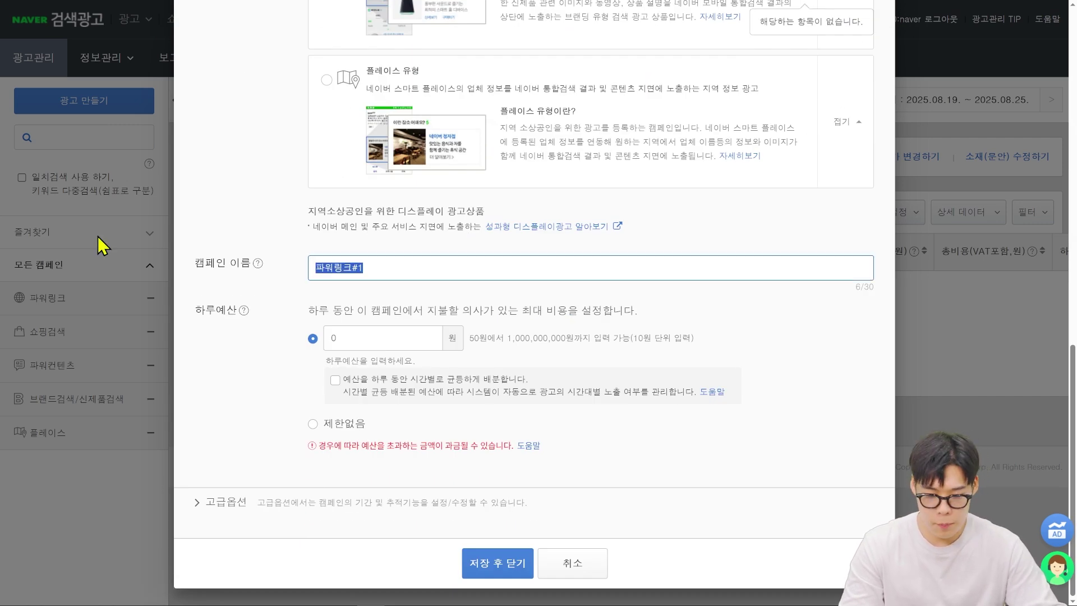
pyautogui.press('BackSpace')
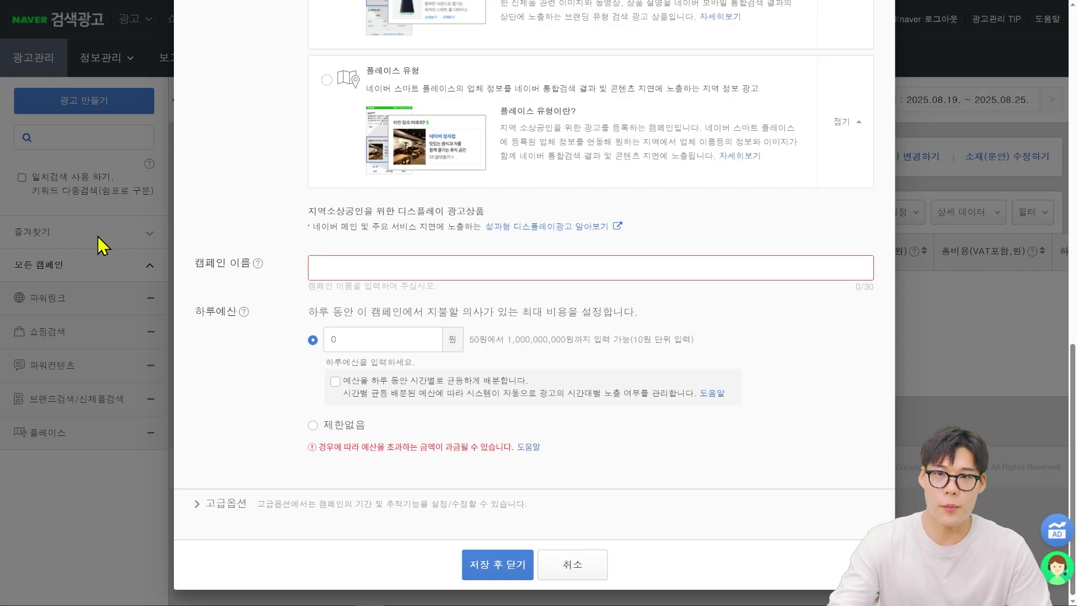
pyautogui.write('250')
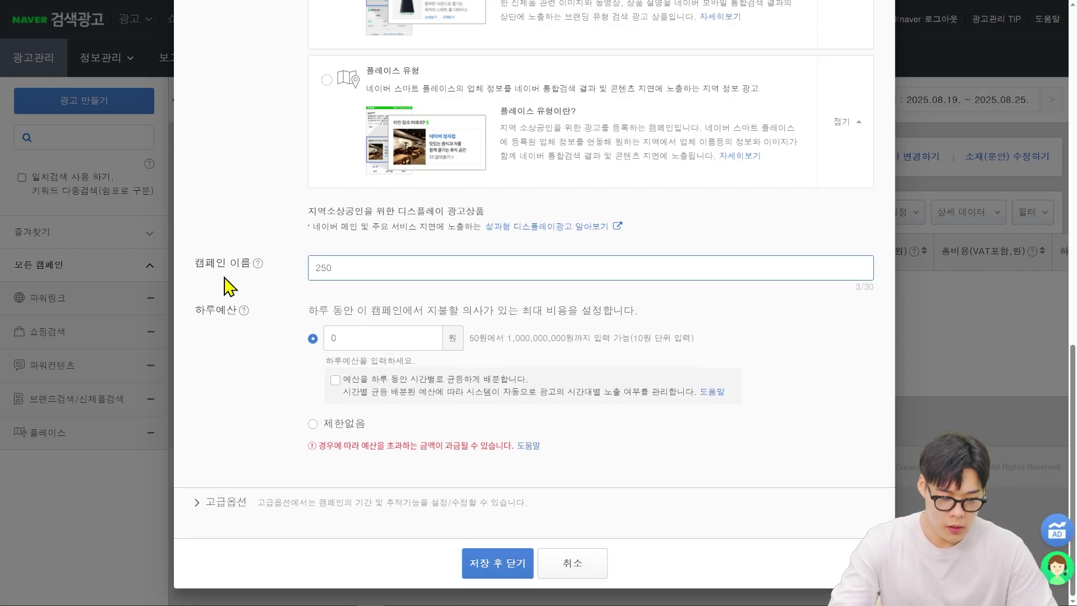
pyautogui.write('852')
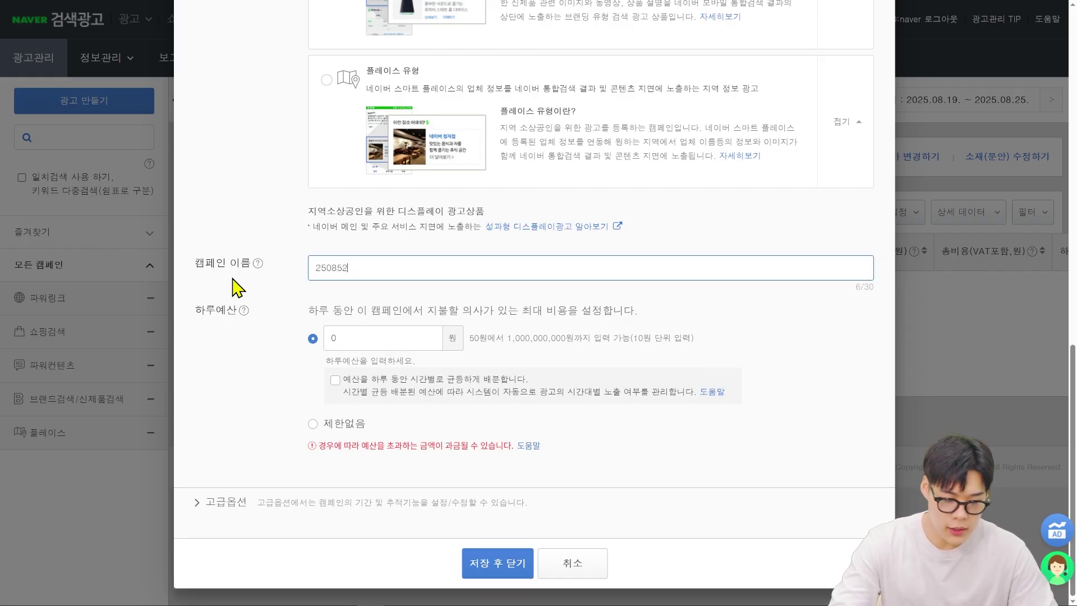
pyautogui.write('6')
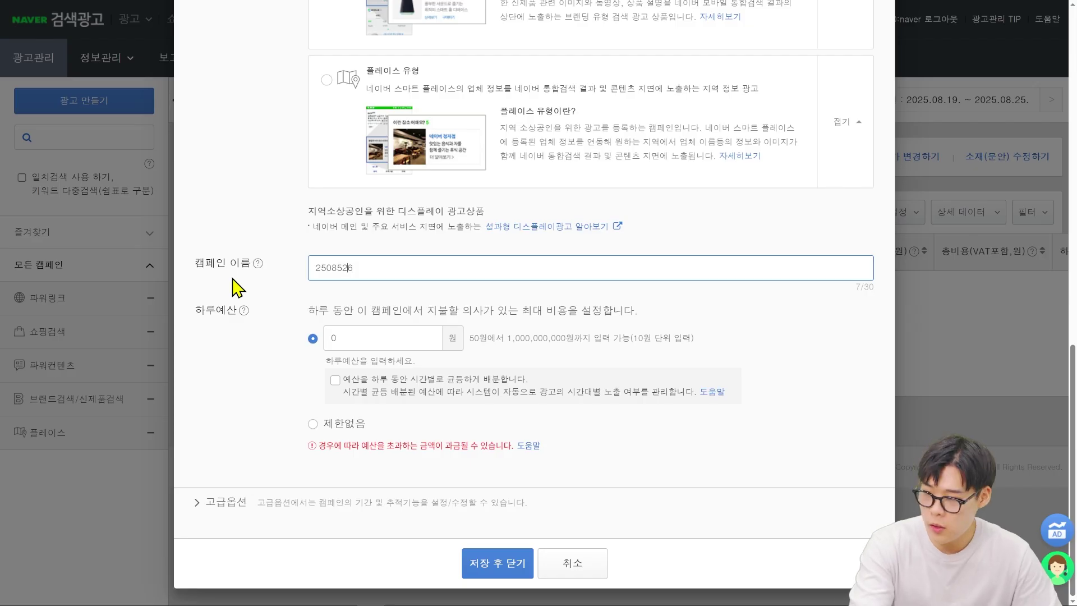
pyautogui.press('Left')
pyautogui.press('Left')
pyautogui.press('BackSpace')
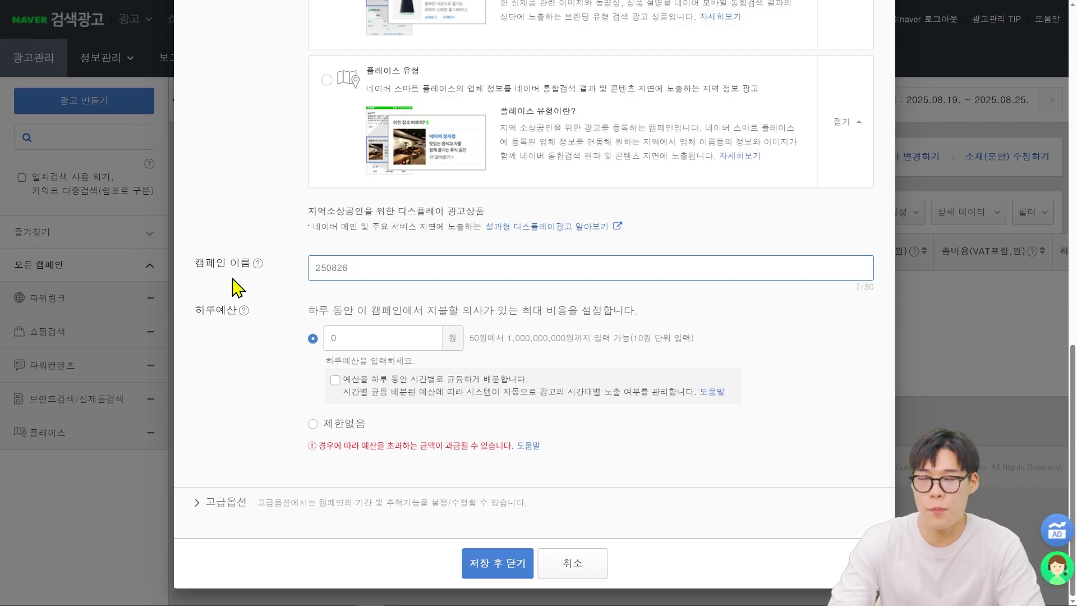
pyautogui.write('추석시즌 파워링크 캠페인')
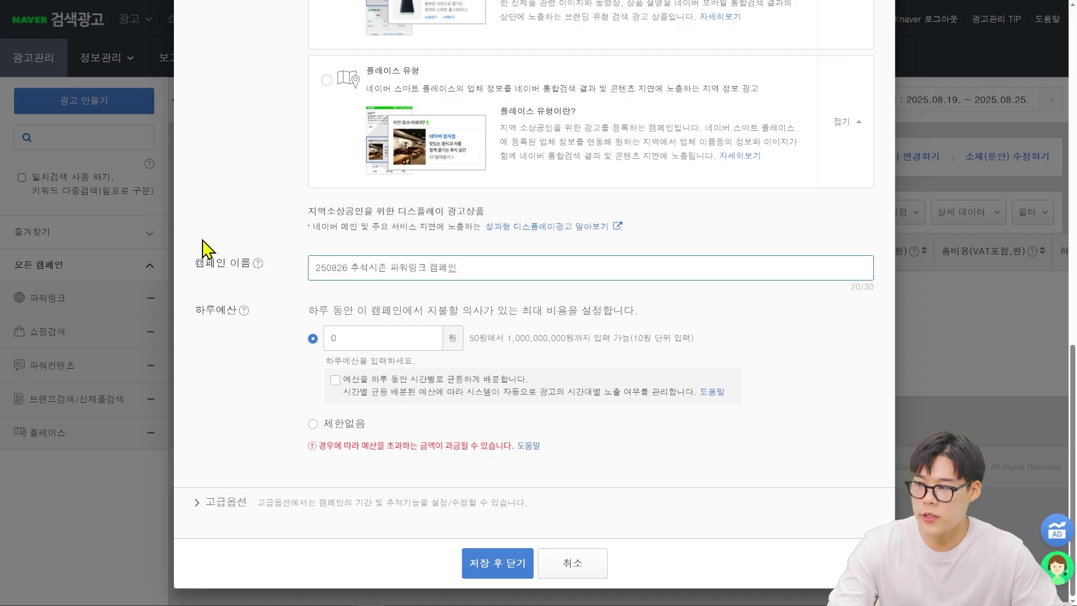
# - Set the campaign's daily budget (하루예산) to 100,000원
pyautogui.click(300, 378)
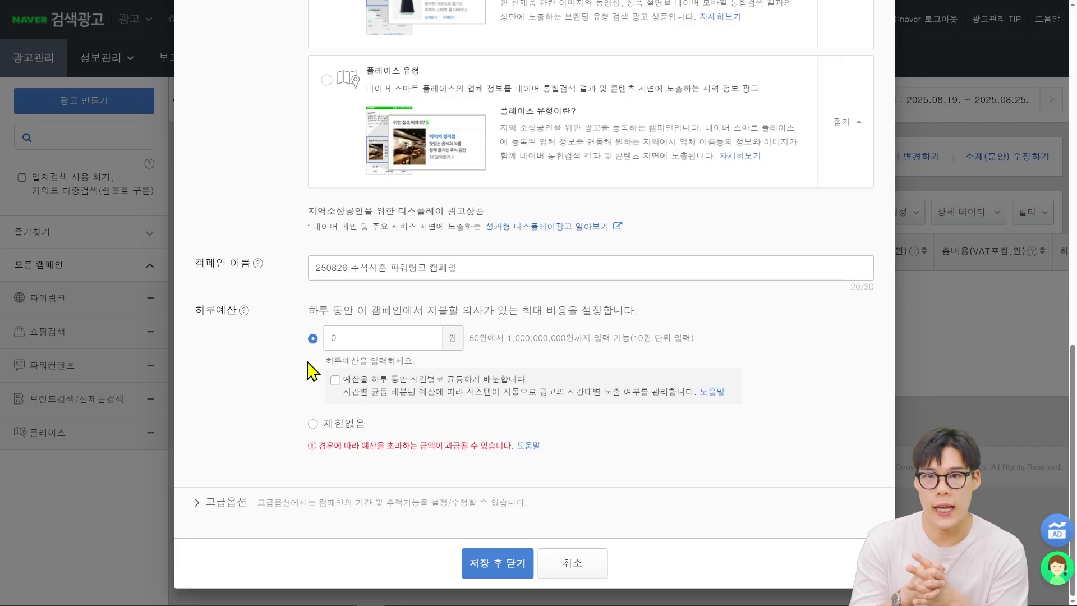
pyautogui.click(356, 343)
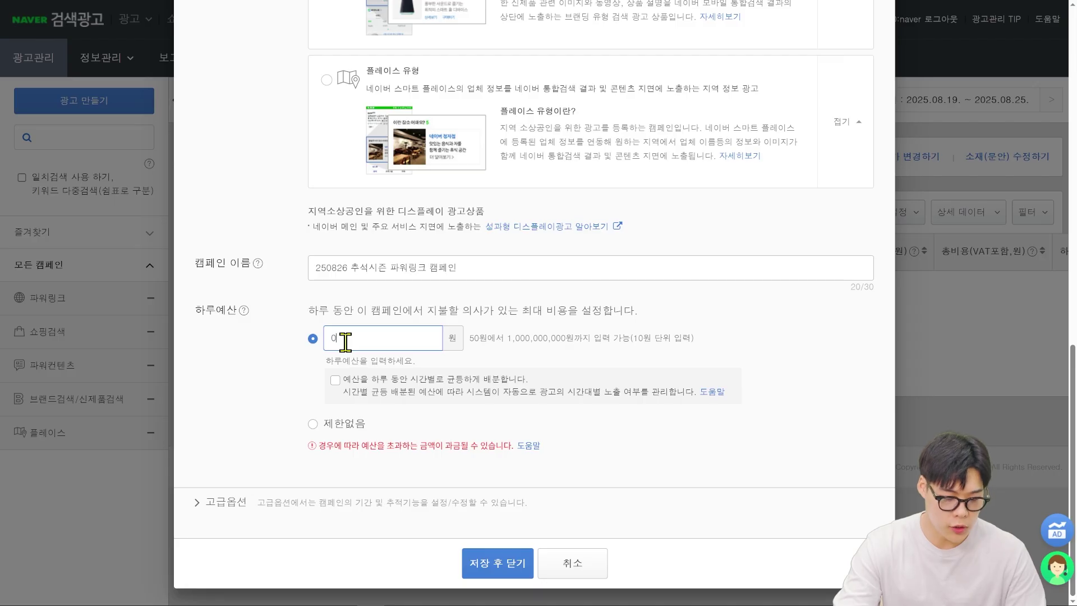
pyautogui.write('00')
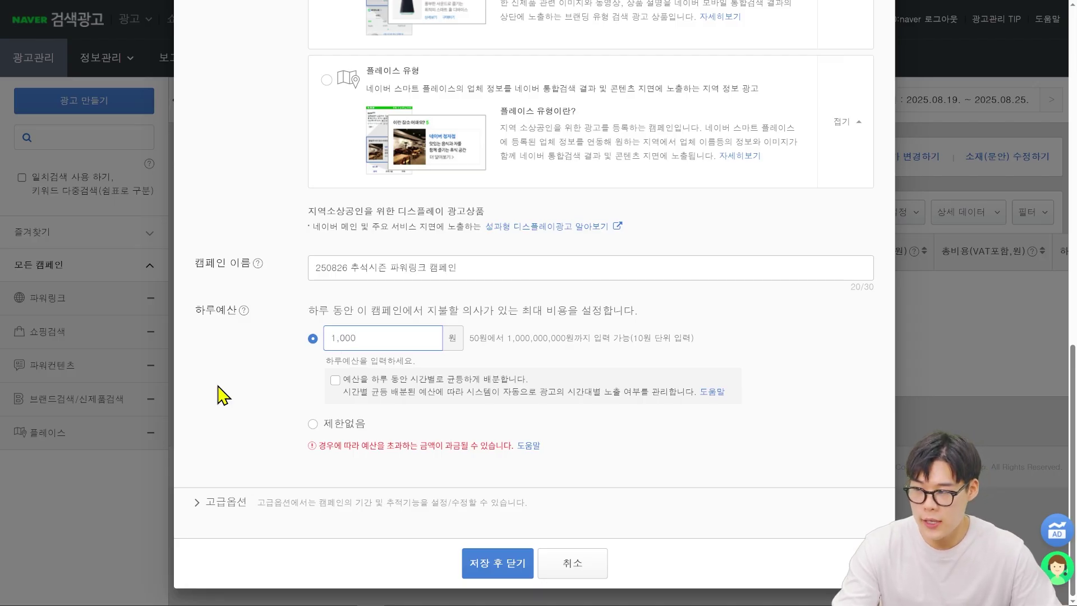
pyautogui.write(',0')
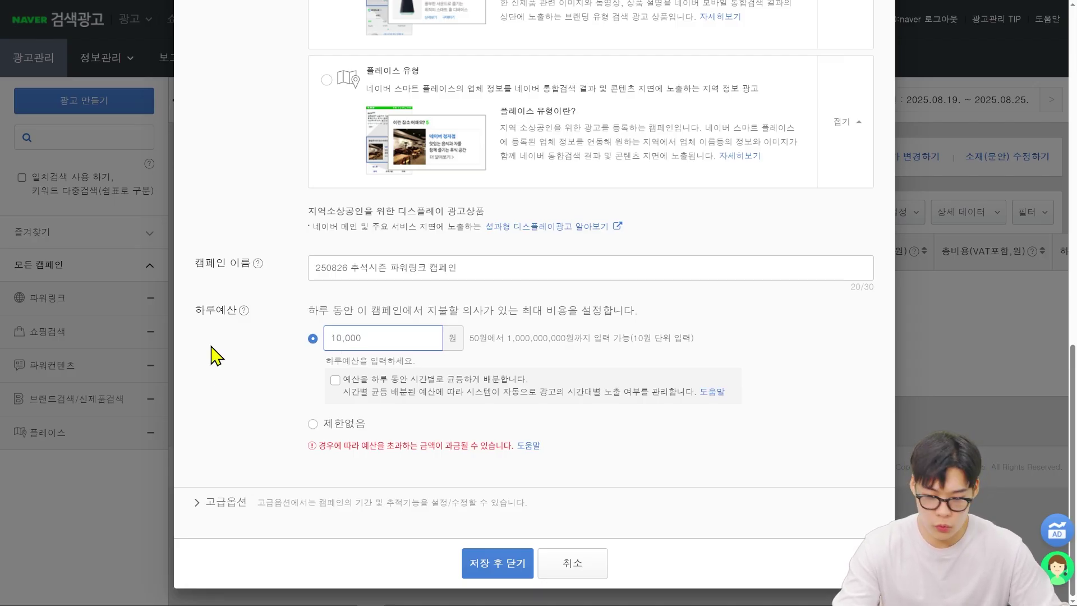
pyautogui.write('0')
pyautogui.click(218, 354)
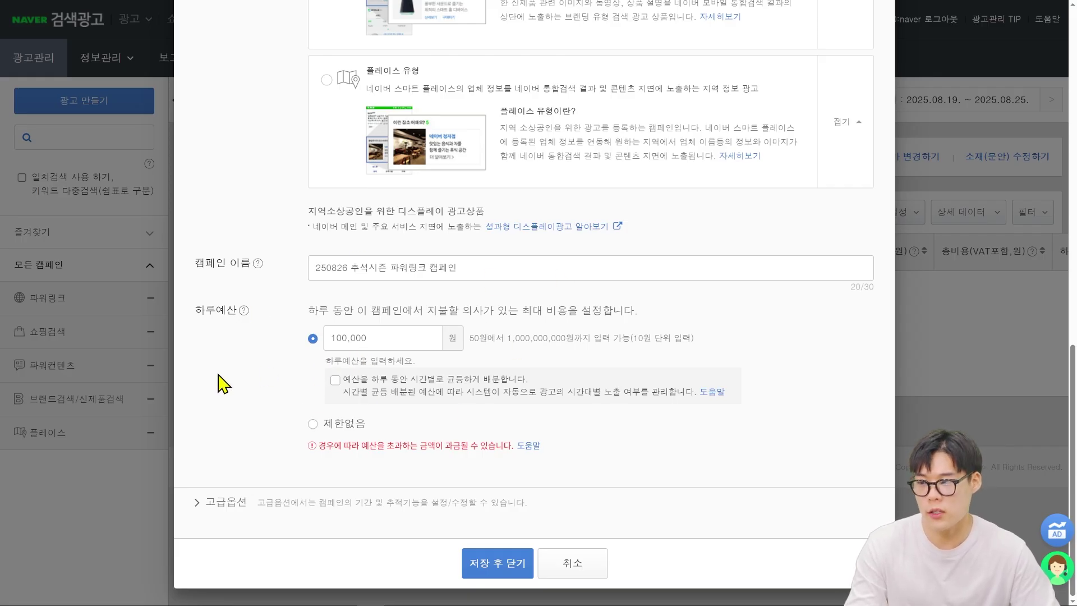
# - In the campaign's 고급옵션, set the tracking function to 자동 추적URL 파라미터 and save the campaign
pyautogui.click(213, 504)
pyautogui.scroll(-1, 235, 398)
pyautogui.scroll(-4, 241, 393)
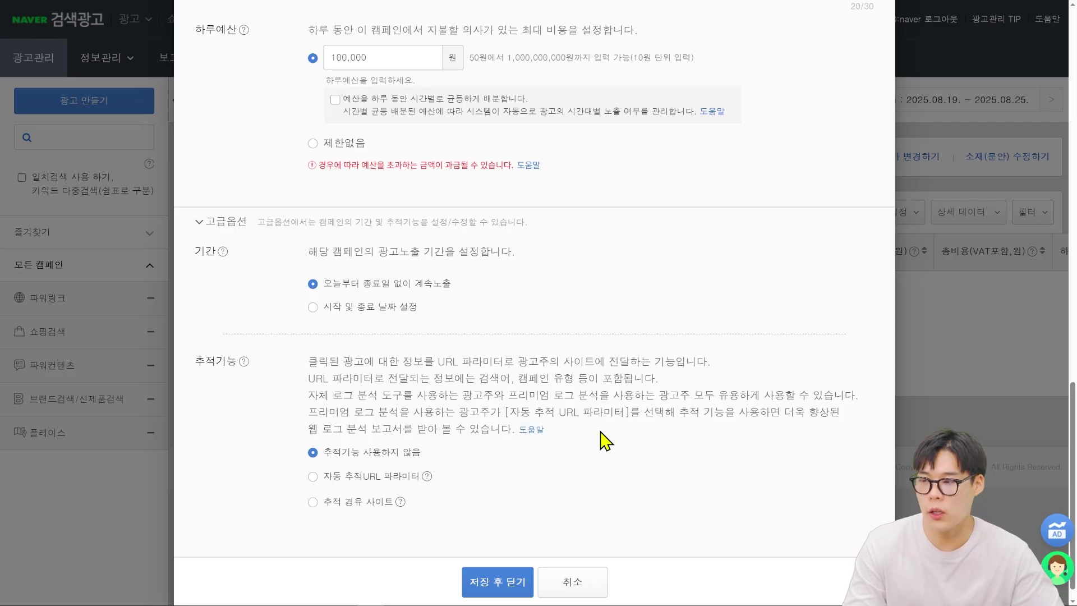
pyautogui.hotkey('ctrl', '+')
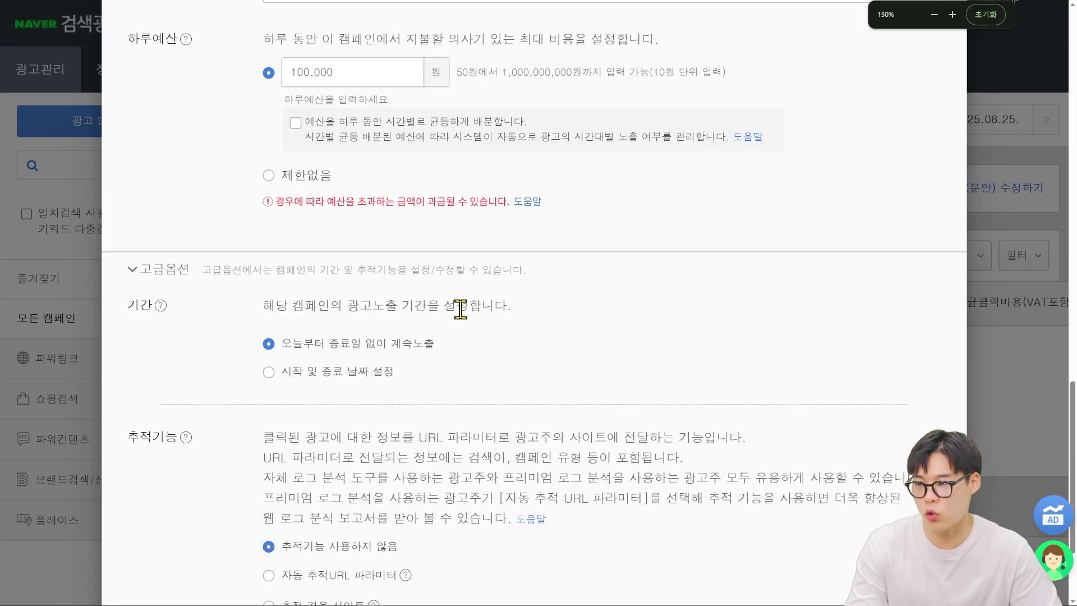
pyautogui.scroll(-2, 456, 308)
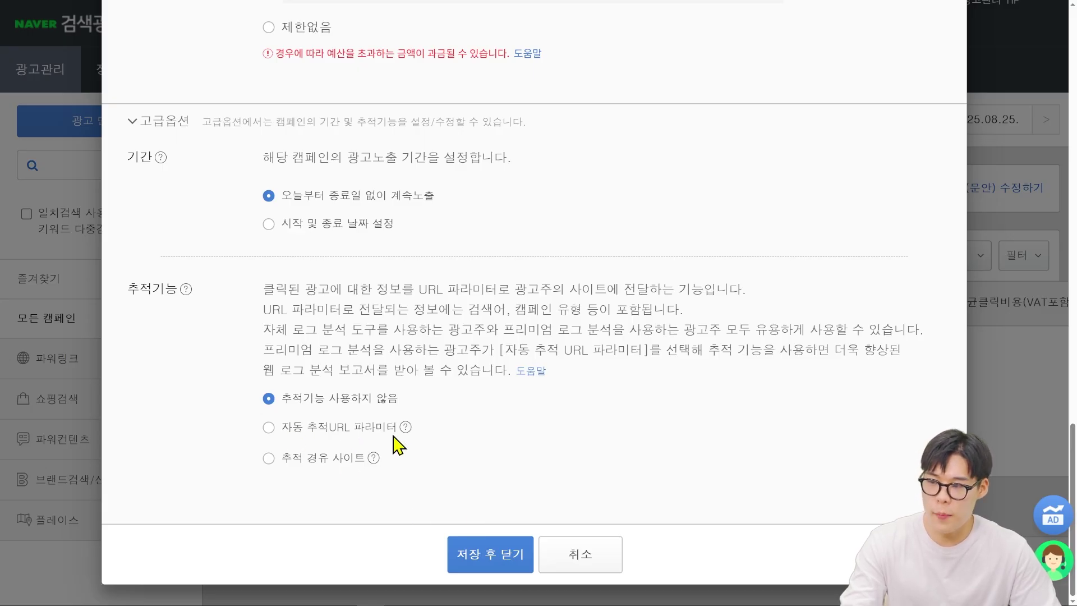
pyautogui.click(269, 428)
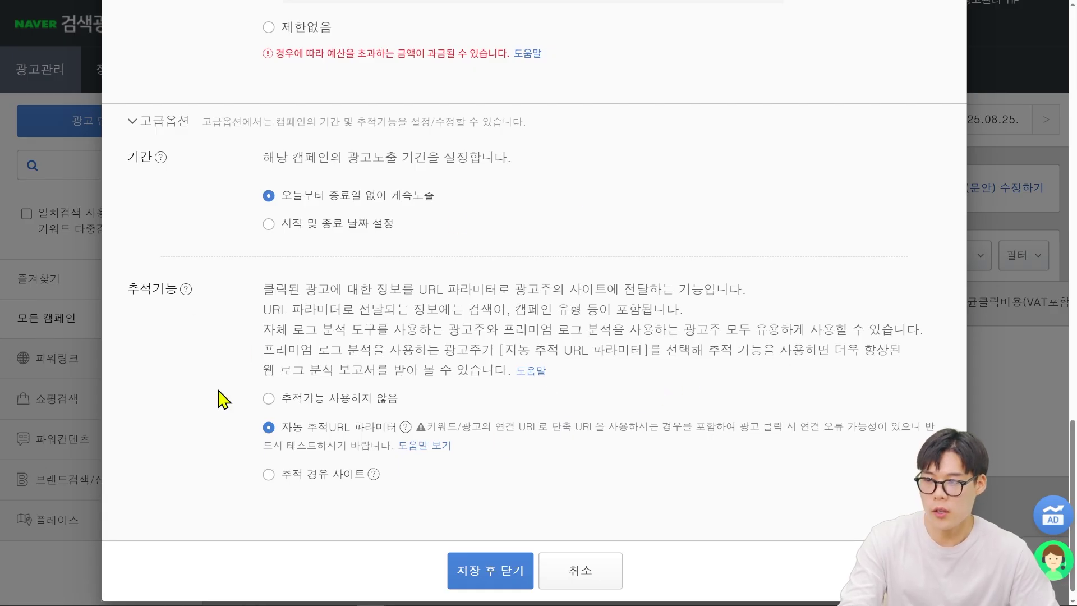
pyautogui.click(491, 571)
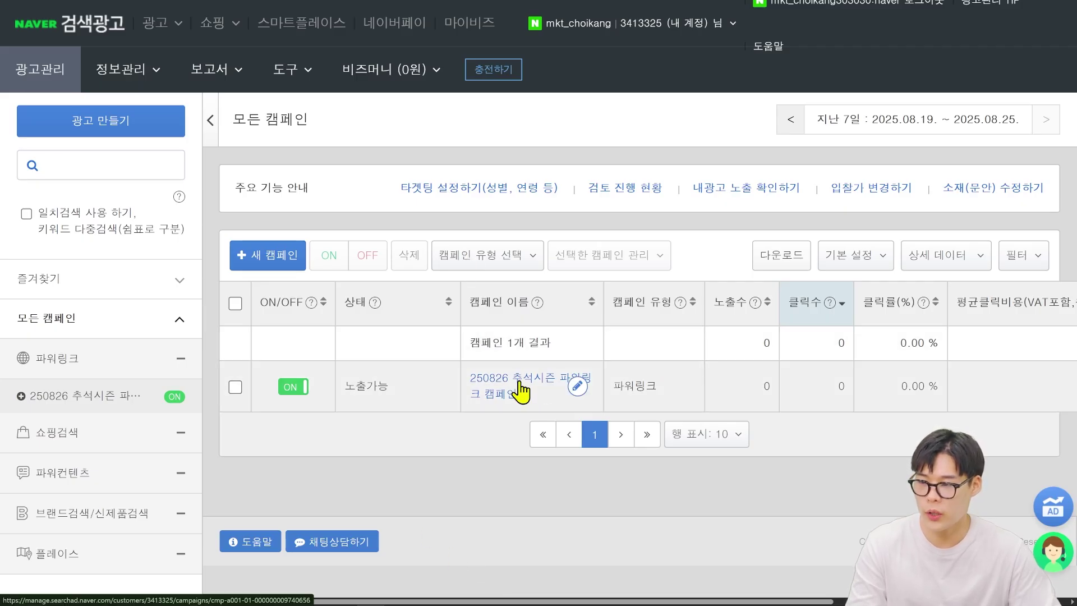
# - Open the detail page of the 250826 추석시즌 파워링크 캠페인 campaign
pyautogui.click(520, 387)
pyautogui.hotkey('ctrl', '-')
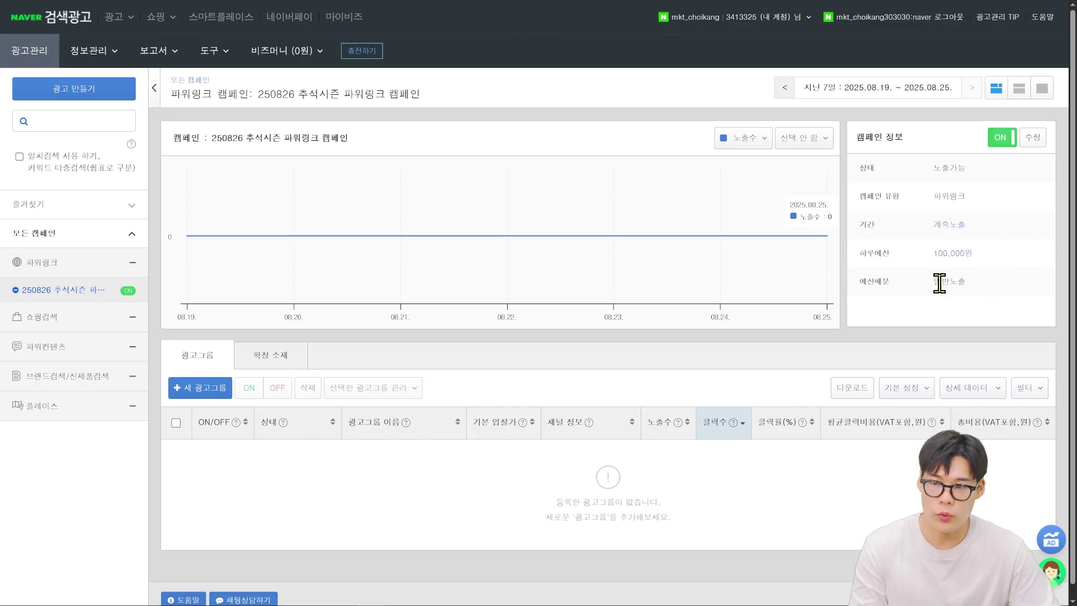
pyautogui.hotkey('ctrl', '+')
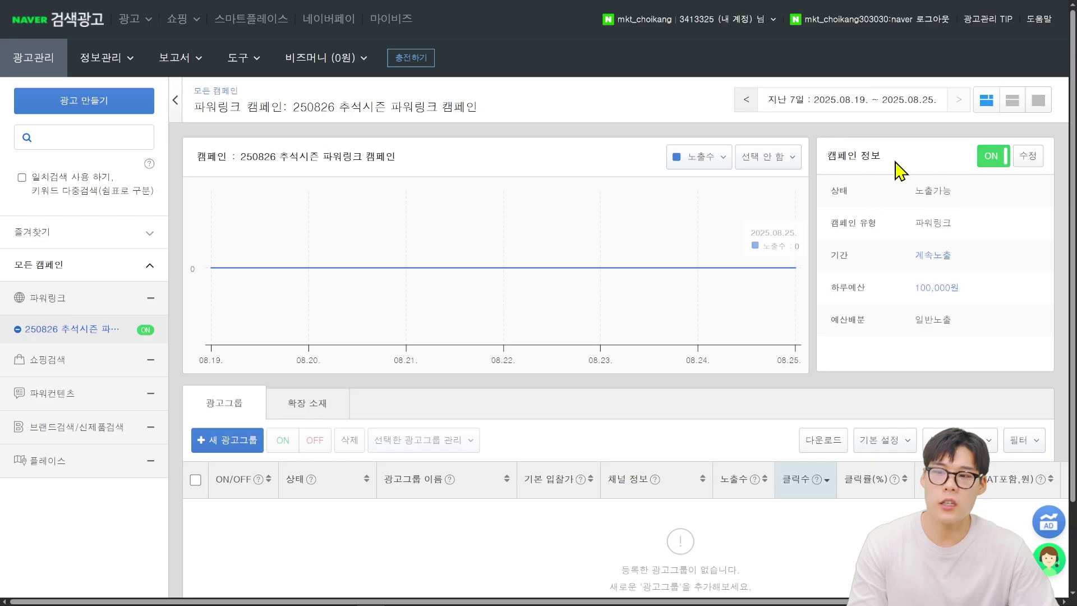
# - Review the campaign's budget, period and tracking settings in its edit form, and close the form without saving
pyautogui.click(1039, 166)
pyautogui.scroll(-5, 548, 421)
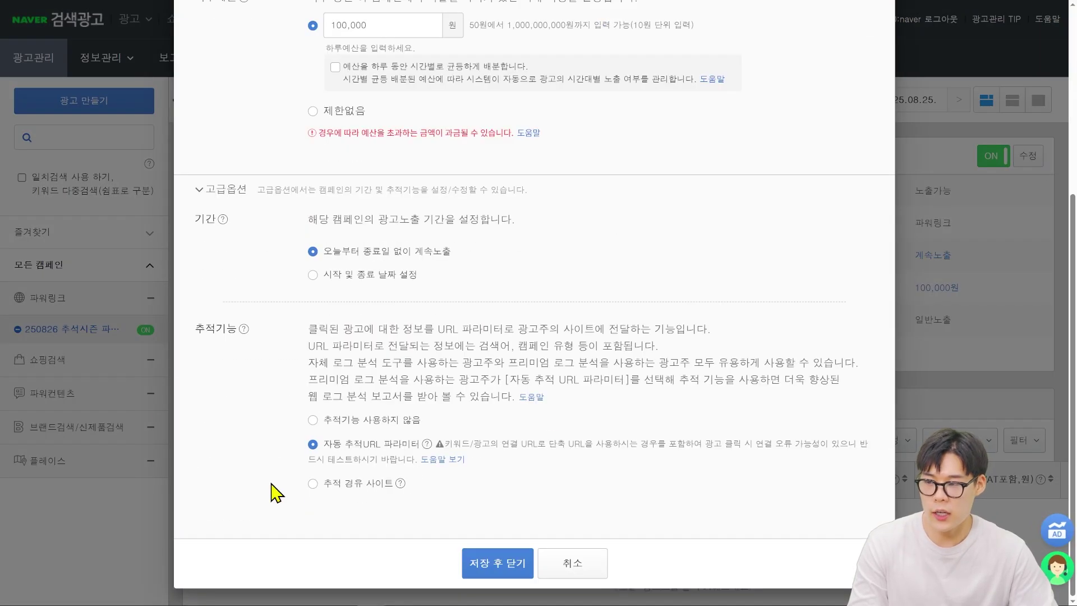
pyautogui.click(572, 562)
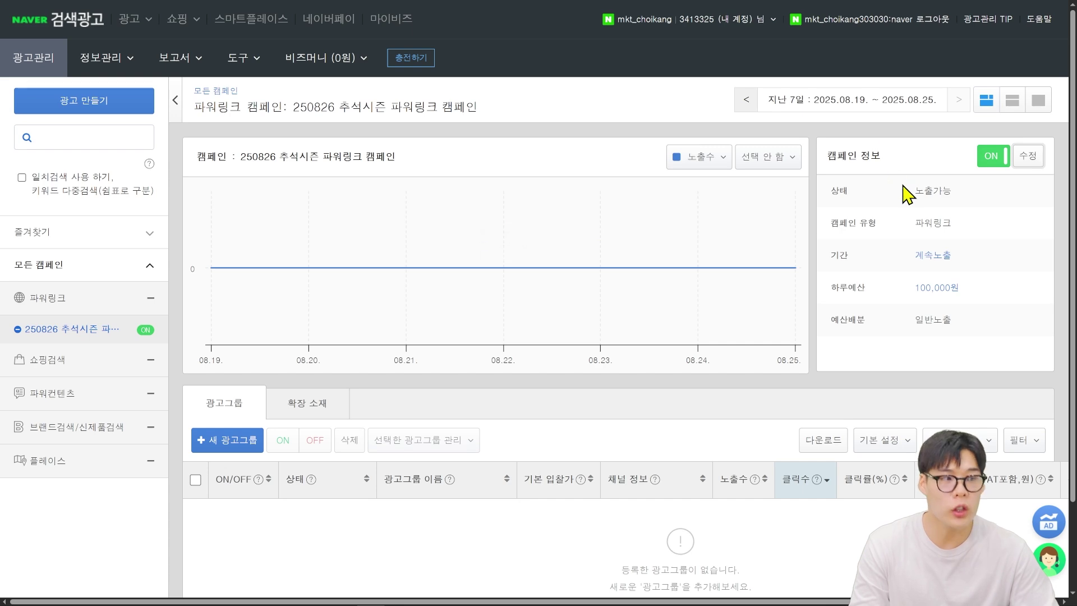
pyautogui.hotkey('ctrl', '-')
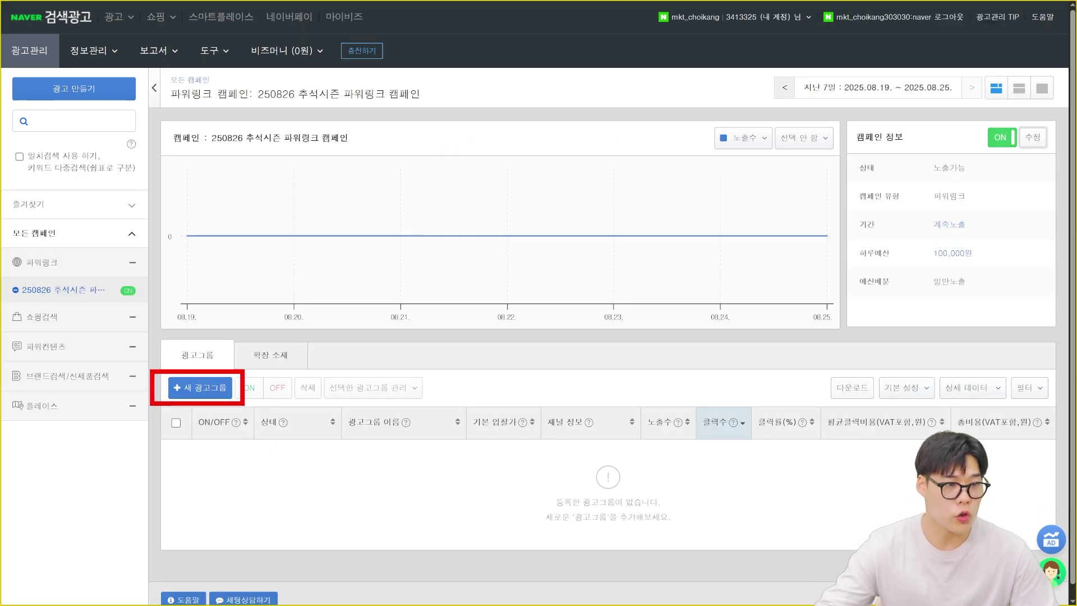
pyautogui.hotkey('ctrl', '+')
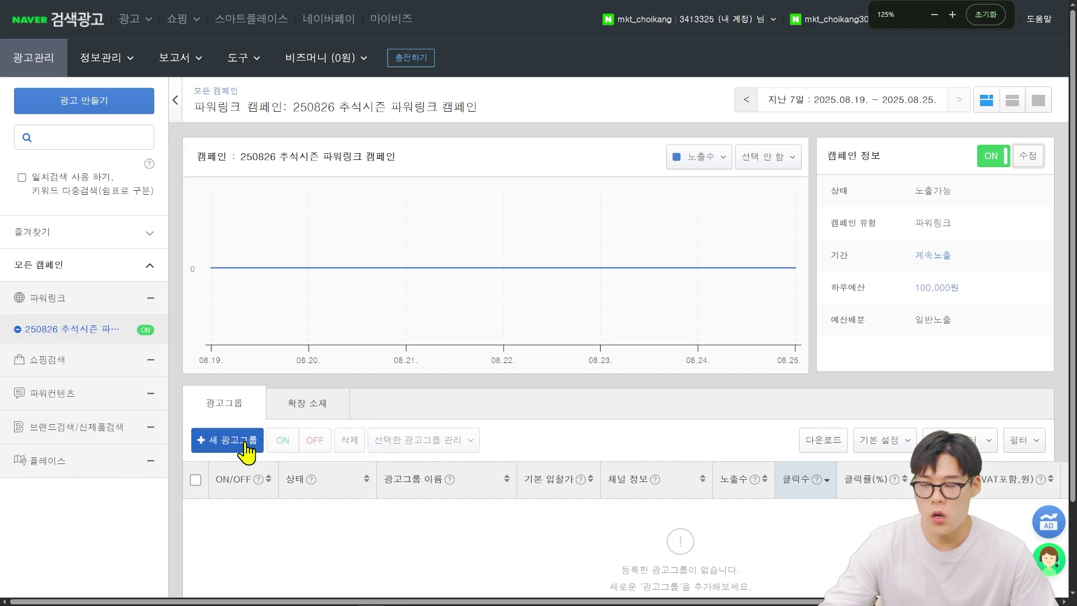
# - Start a new ad group in the campaign and name it 250826 광고그룹
pyautogui.click(245, 441)
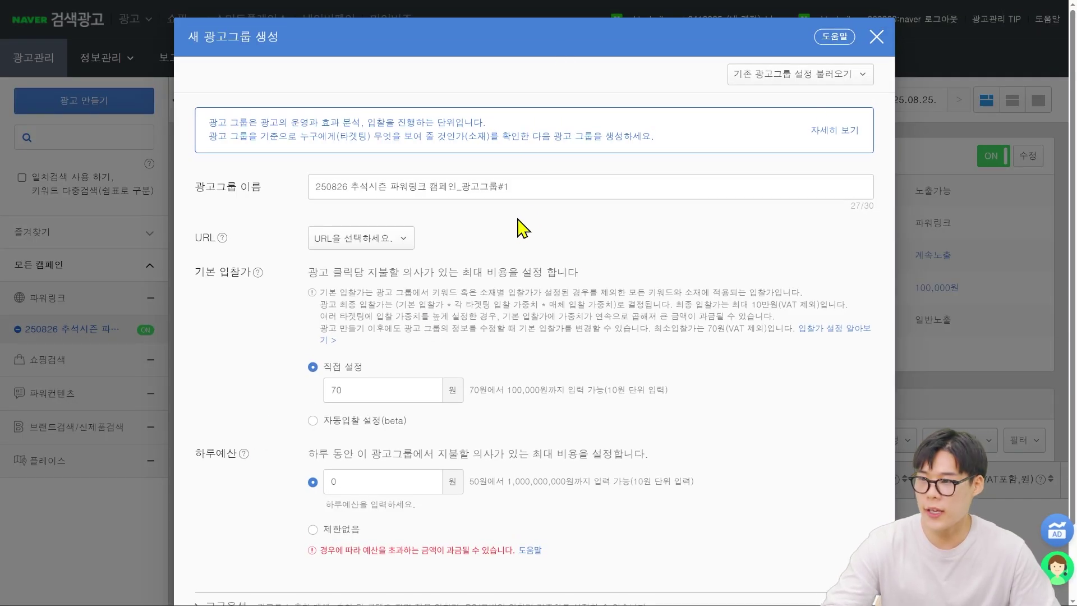
pyautogui.moveTo(507, 186); pyautogui.dragTo(127, 174)
pyautogui.press('BackSpace')
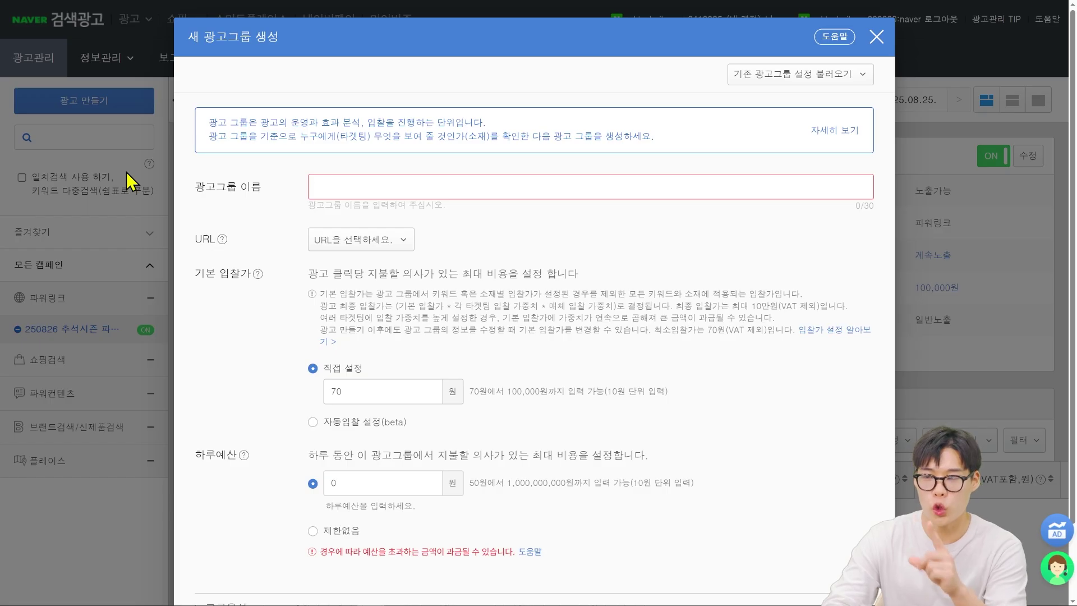
pyautogui.write('250806')
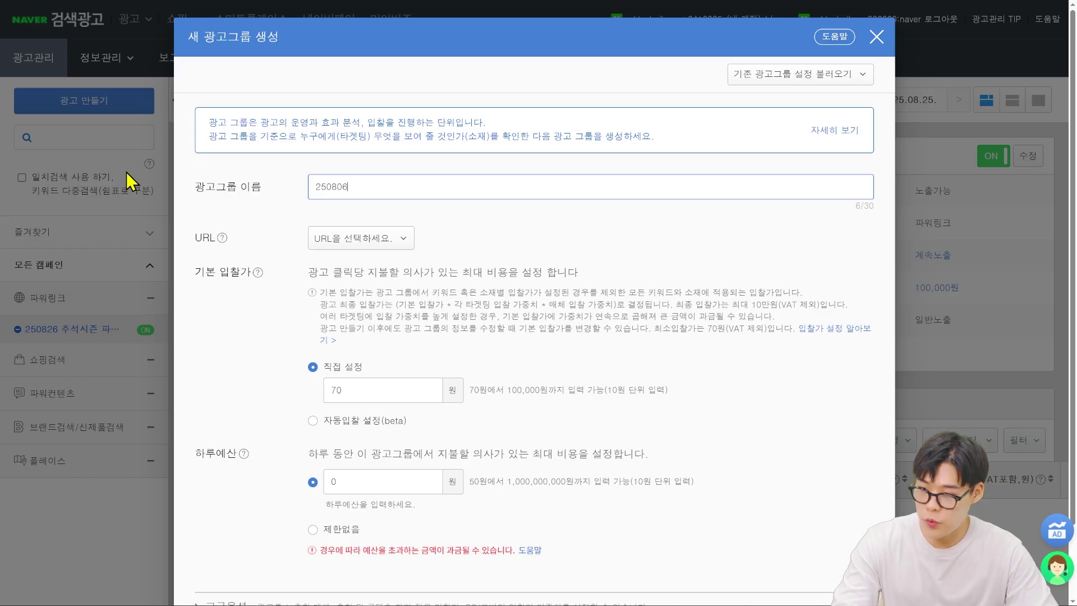
pyautogui.press('BackSpace')
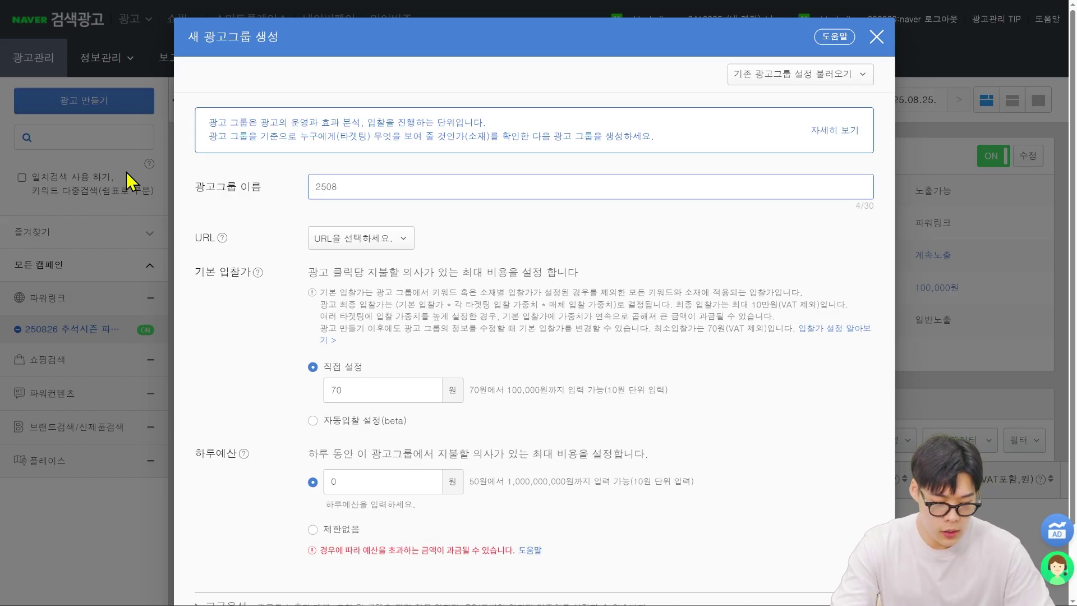
pyautogui.write('26')
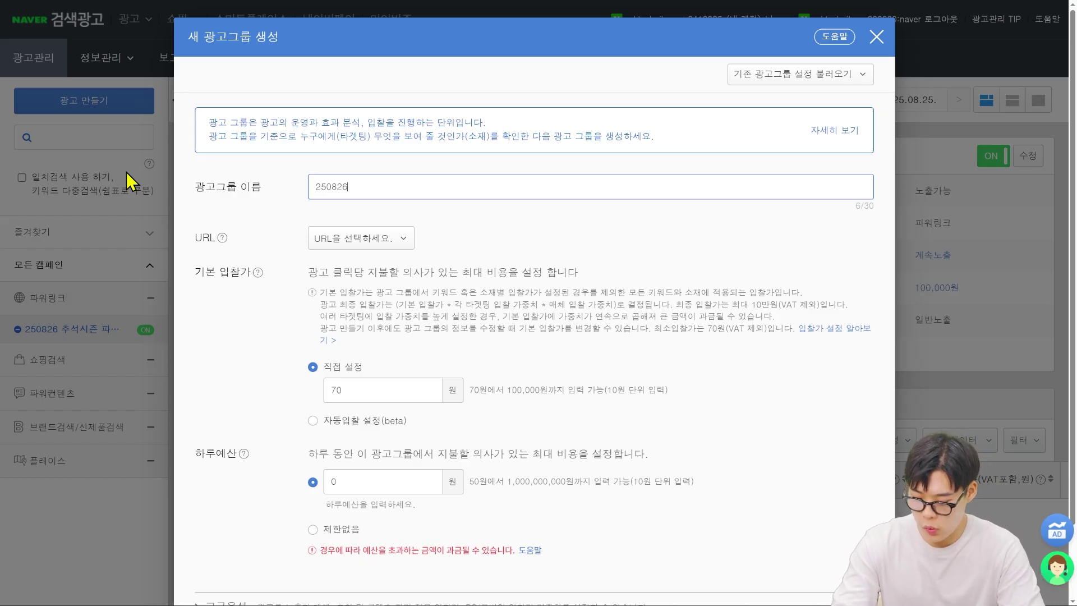
pyautogui.write(' 광고그룹')
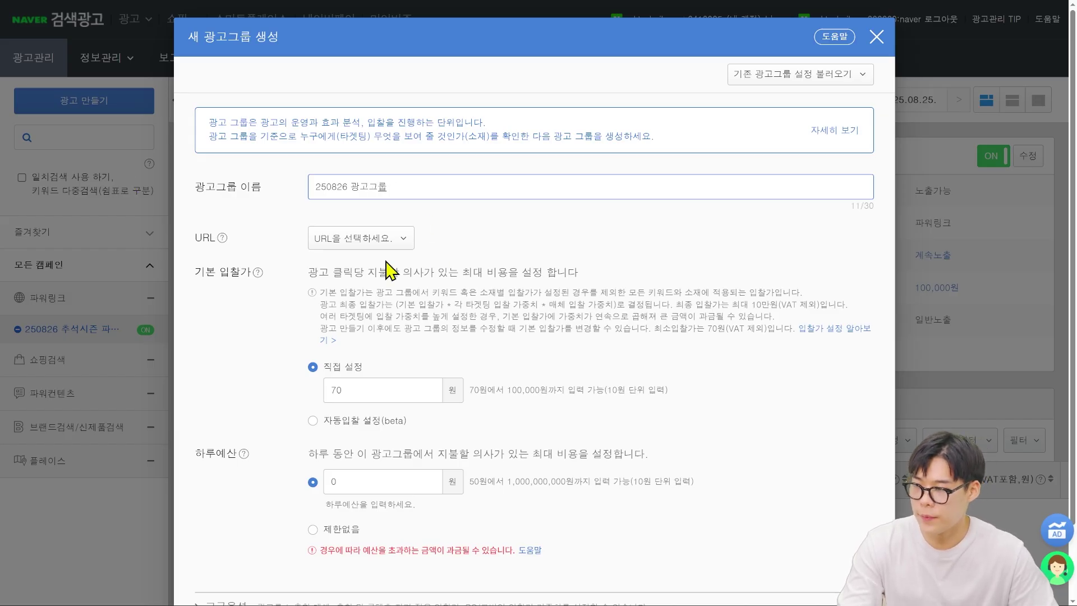
pyautogui.click(350, 243)
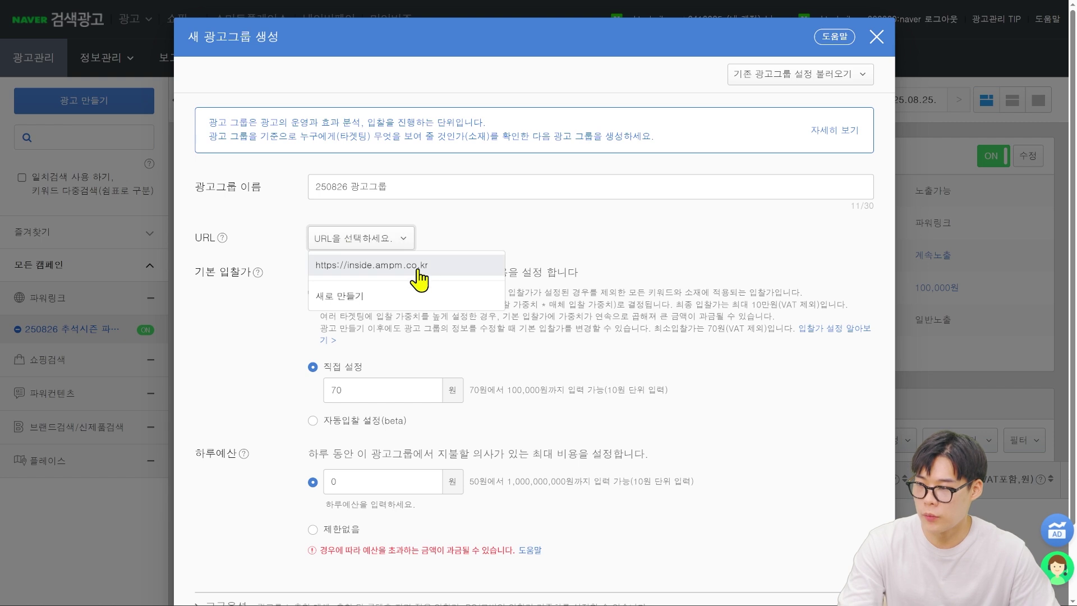
pyautogui.click(530, 249)
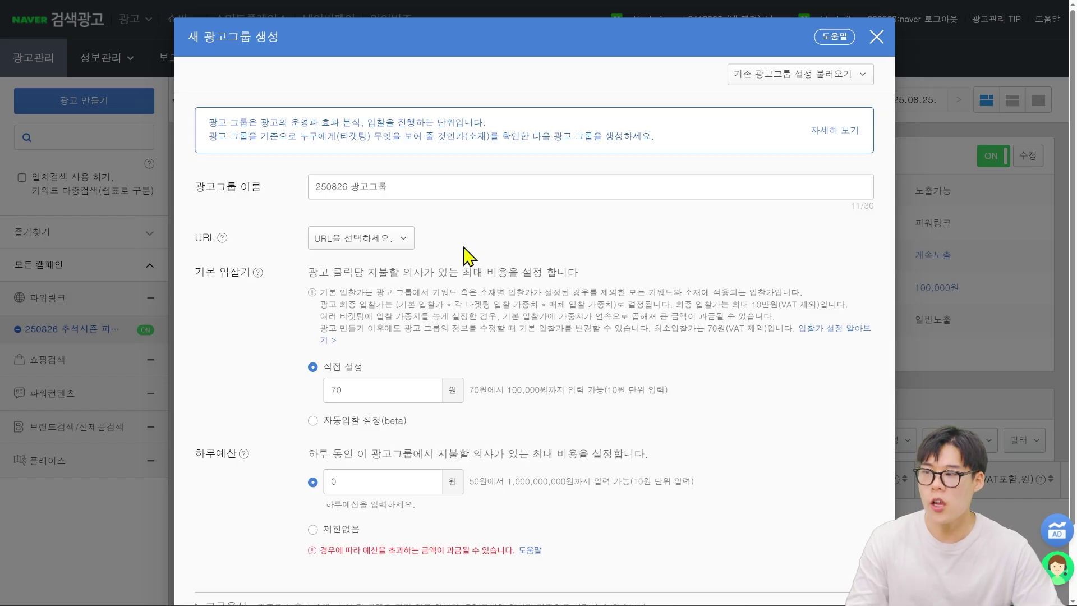
pyautogui.click(396, 249)
pyautogui.click(373, 270)
pyautogui.click(473, 268)
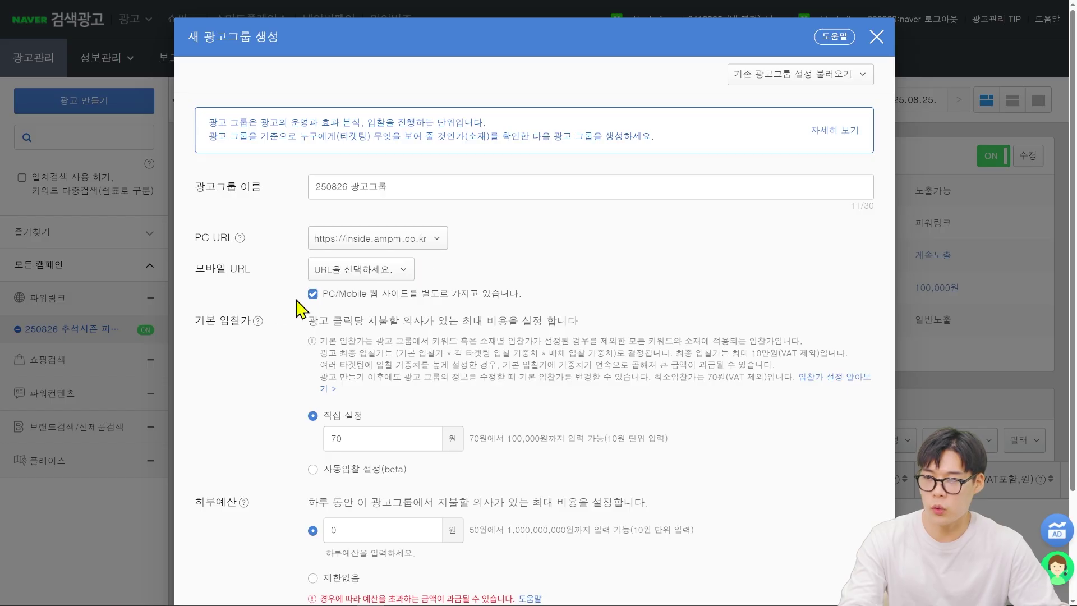
pyautogui.click(312, 294)
pyautogui.hotkey('ctrl', '+')
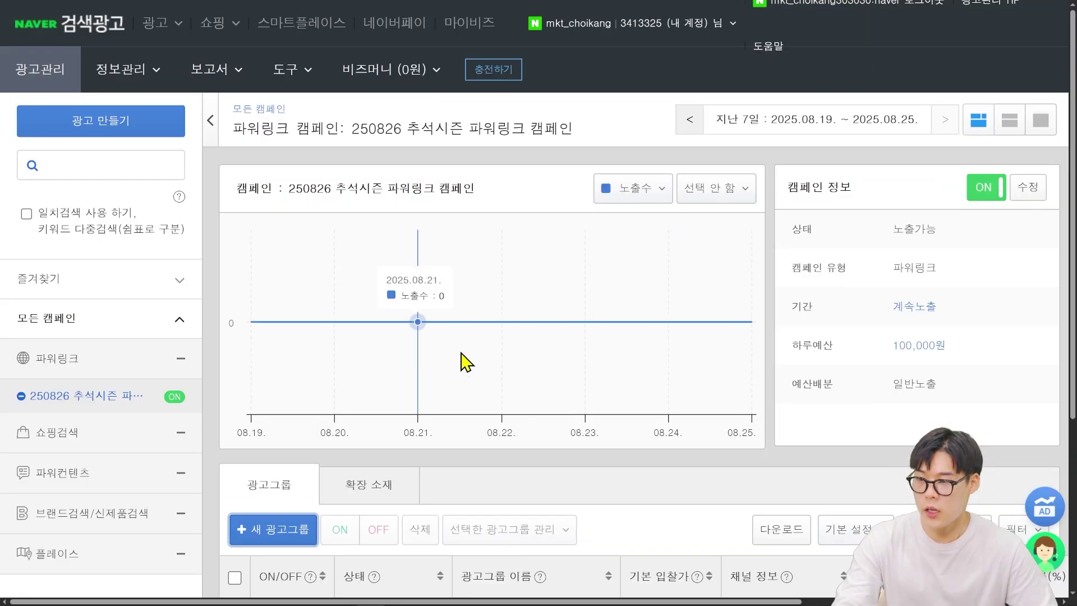
pyautogui.scroll(-2, 454, 392)
pyautogui.click(307, 424)
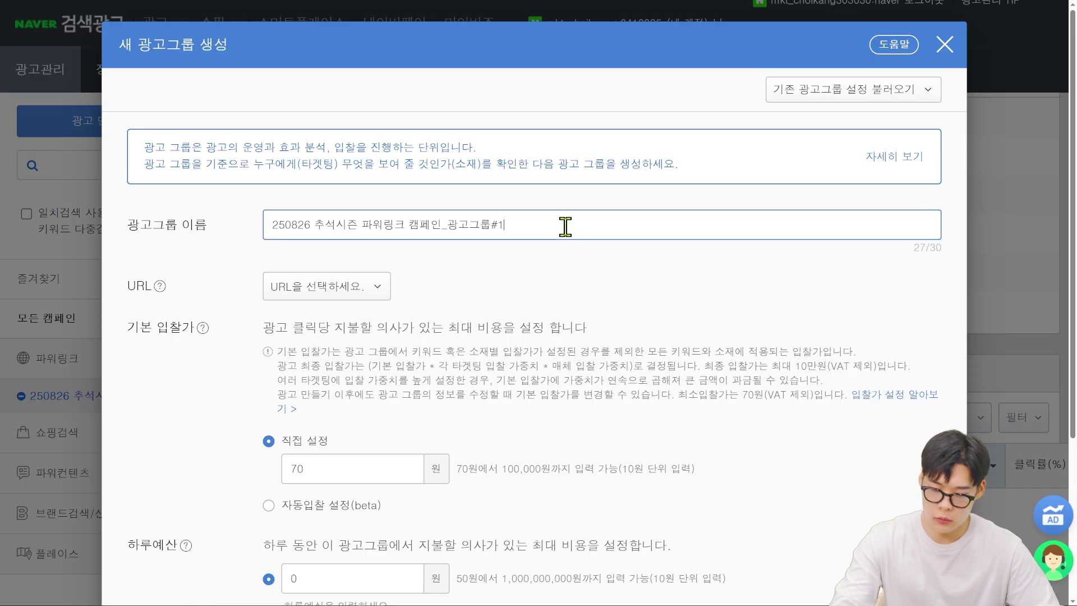
pyautogui.click(373, 286)
pyautogui.click(385, 319)
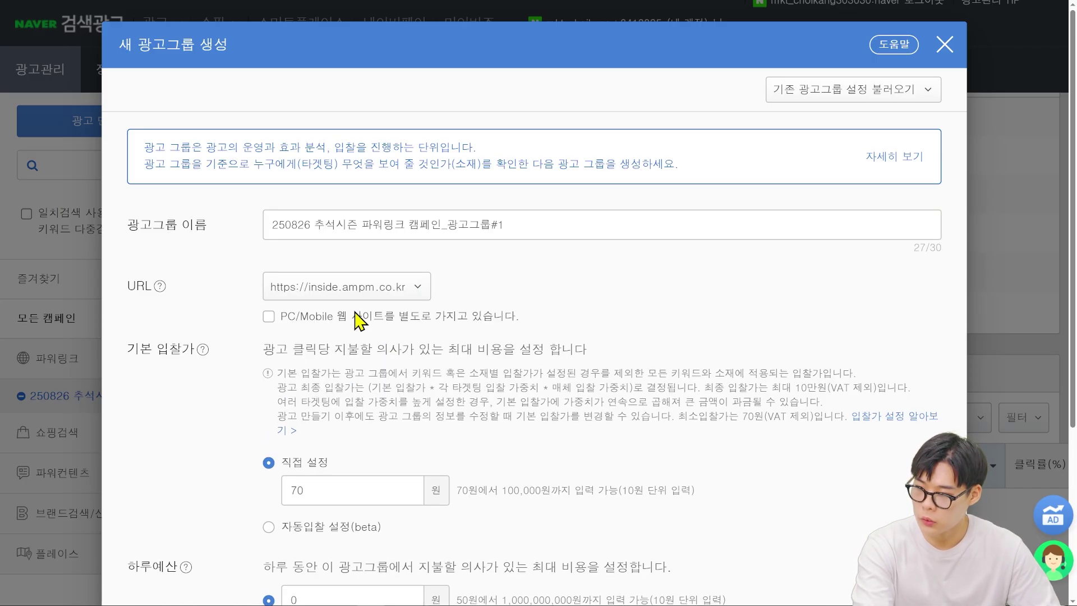
pyautogui.click(269, 315)
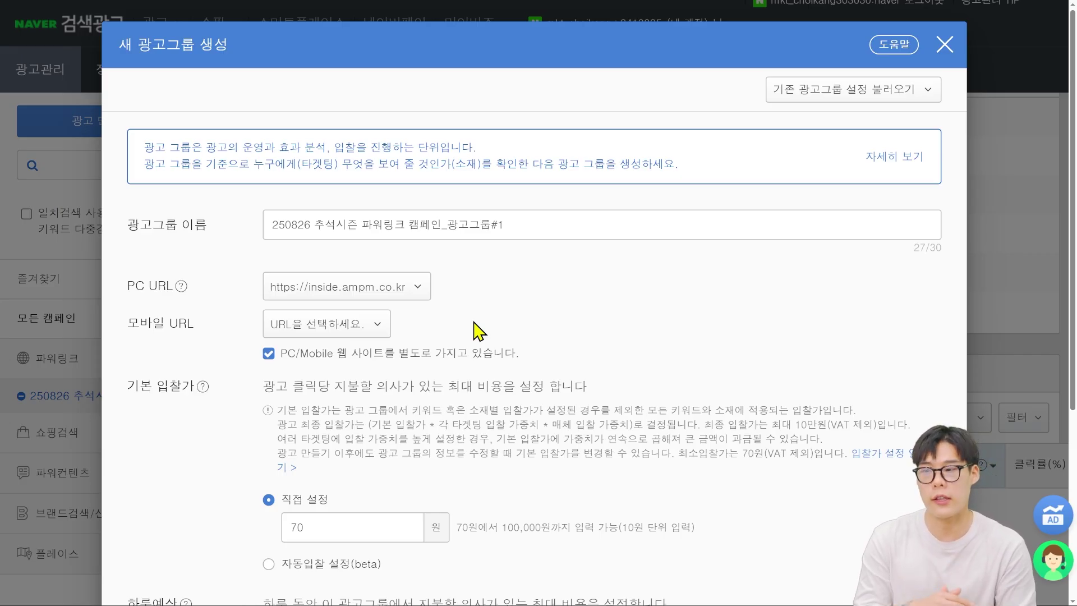
pyautogui.click(270, 354)
pyautogui.click(268, 316)
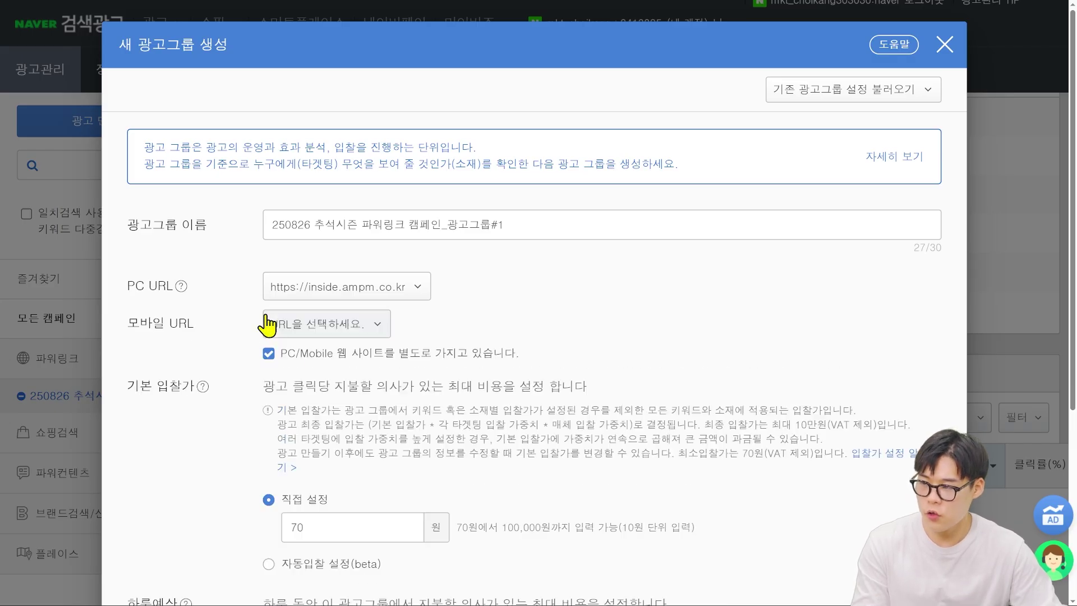
pyautogui.click(269, 354)
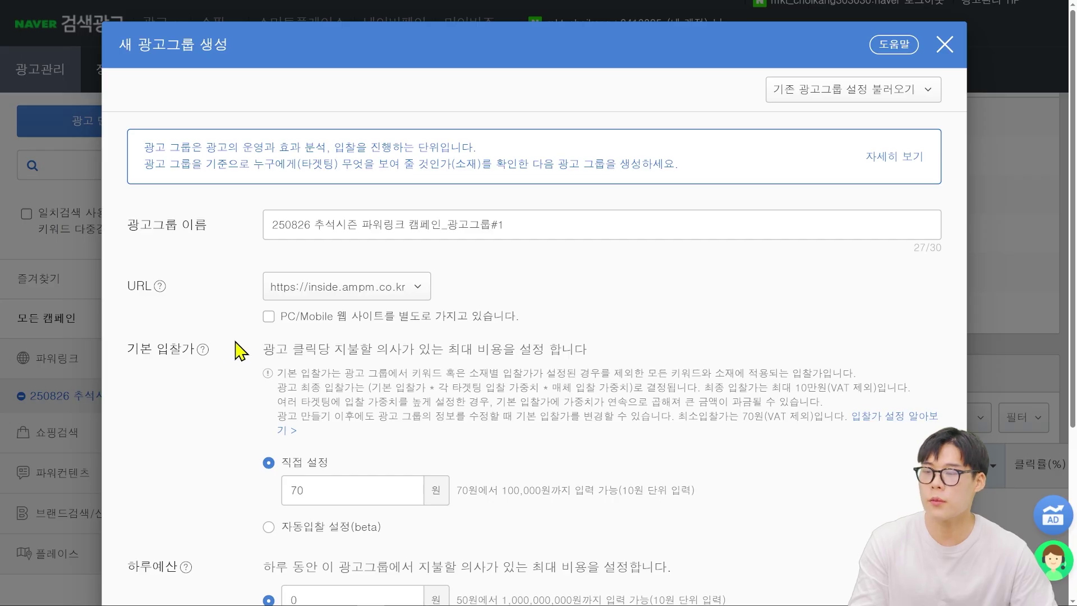
# - Set the ad group's 기본 입찰가 to 100원 with 직접 설정
pyautogui.scroll(-2, 235, 348)
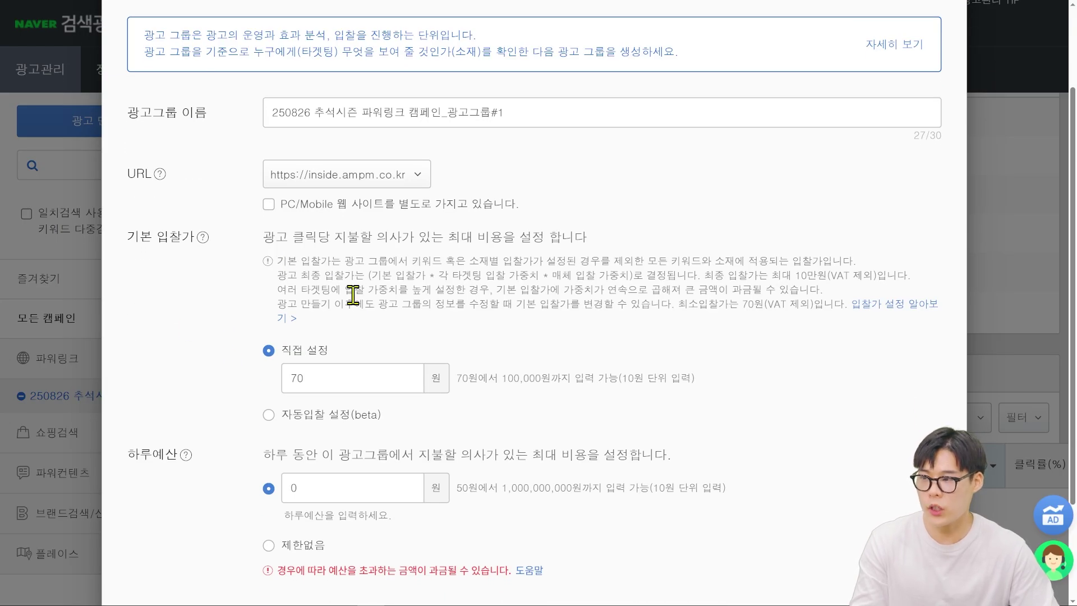
pyautogui.scroll(-1, 358, 297)
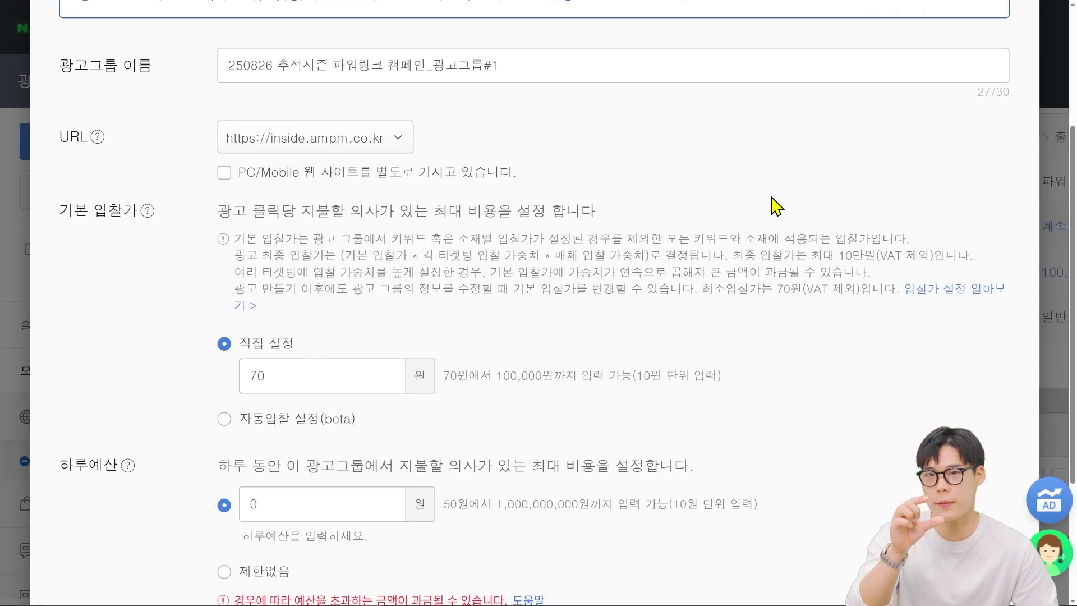
pyautogui.scroll(-1, 771, 207)
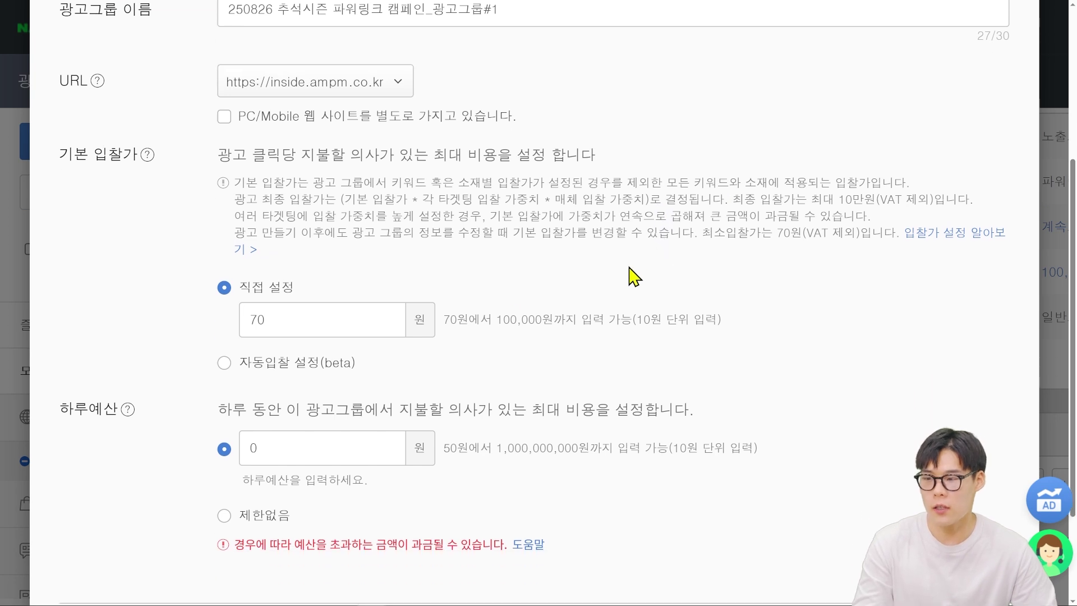
pyautogui.doubleClick(314, 319)
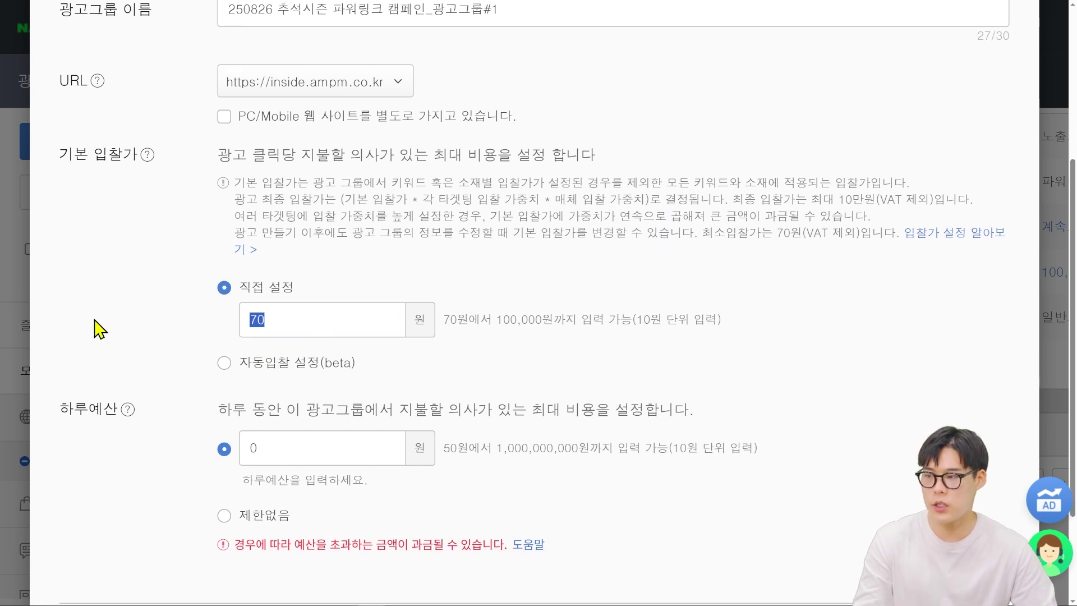
pyautogui.press('BackSpace')
pyautogui.write('80')
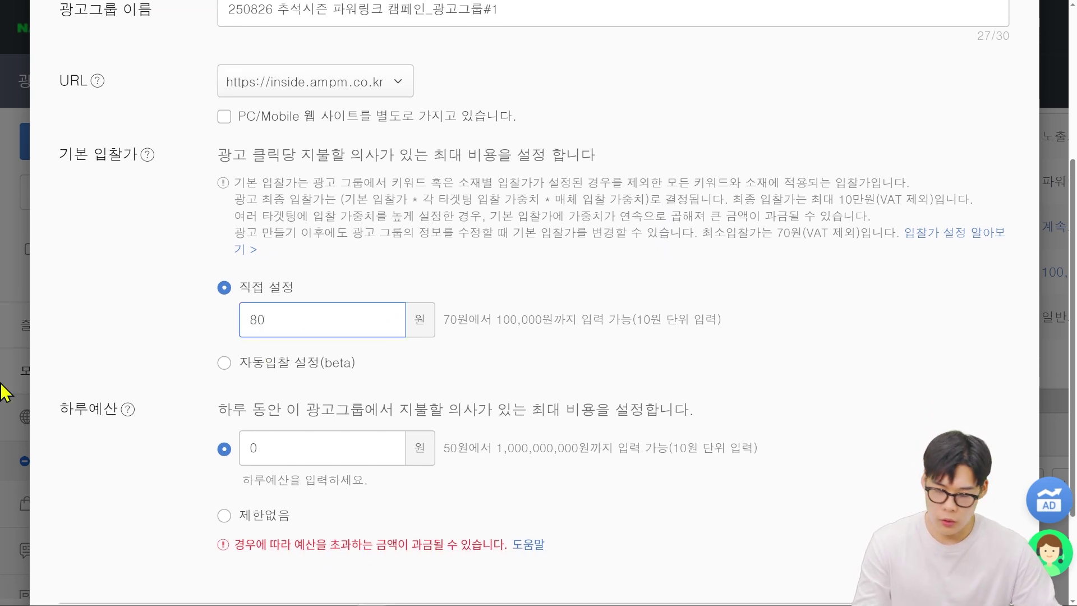
pyautogui.press('BackSpace')
pyautogui.press('BackSpace')
pyautogui.write('100')
pyautogui.click(106, 335)
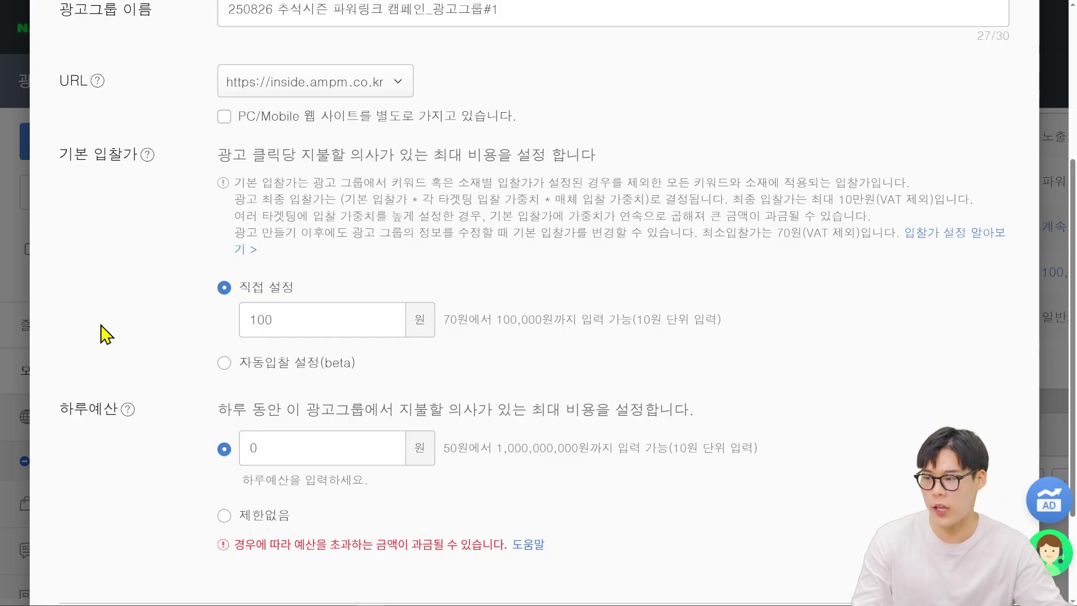
pyautogui.doubleClick(355, 318)
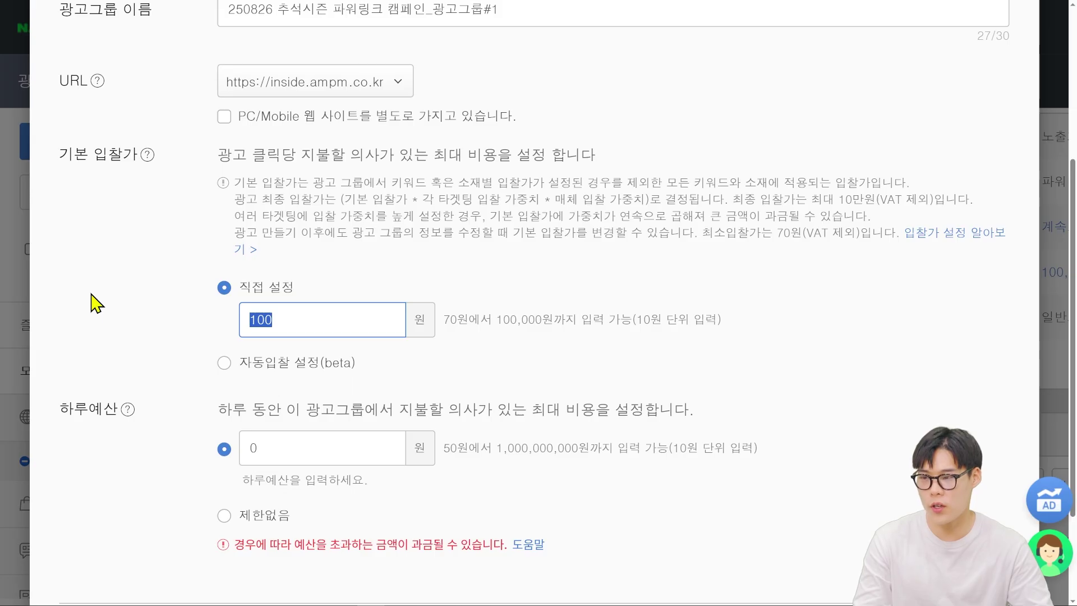
pyautogui.click(127, 312)
pyautogui.scroll(-1, 129, 331)
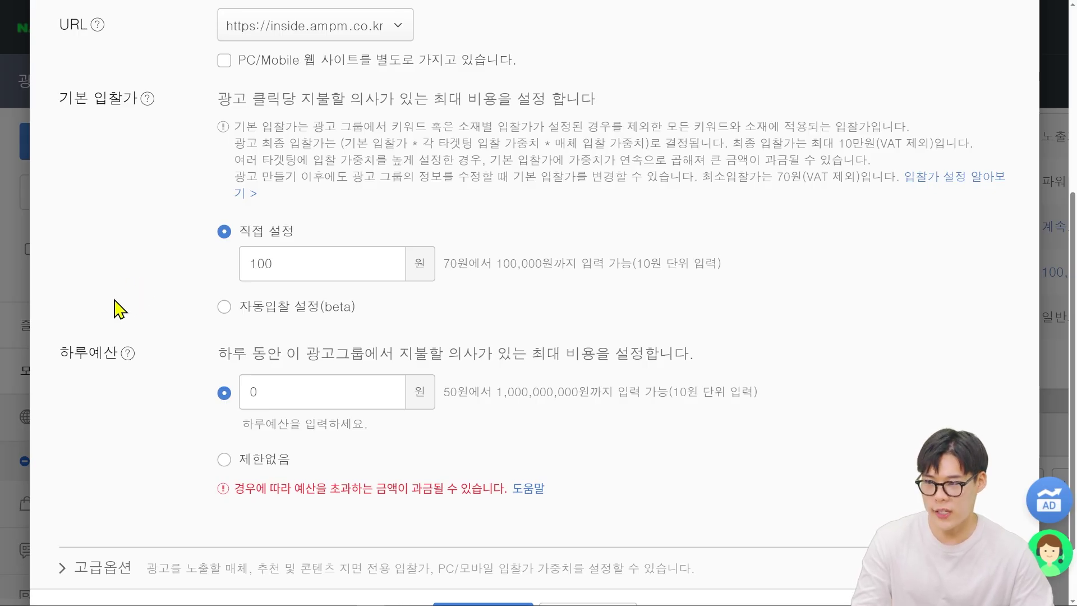
pyautogui.scroll(-2, 123, 303)
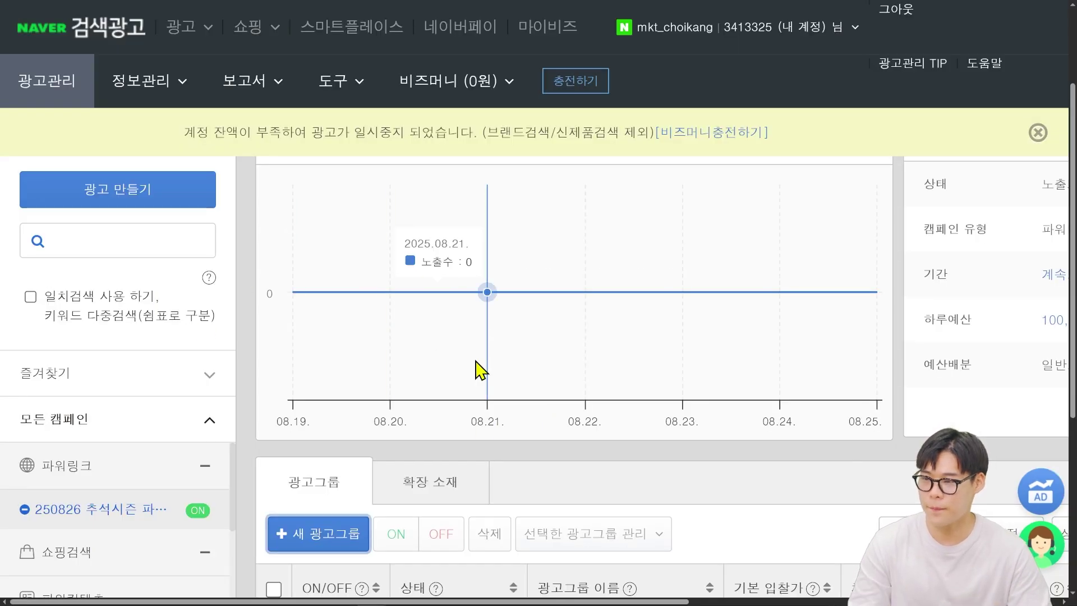
# - Open a fresh new ad group form for the campaign and go through its bid and daily budget settings
pyautogui.click(277, 533)
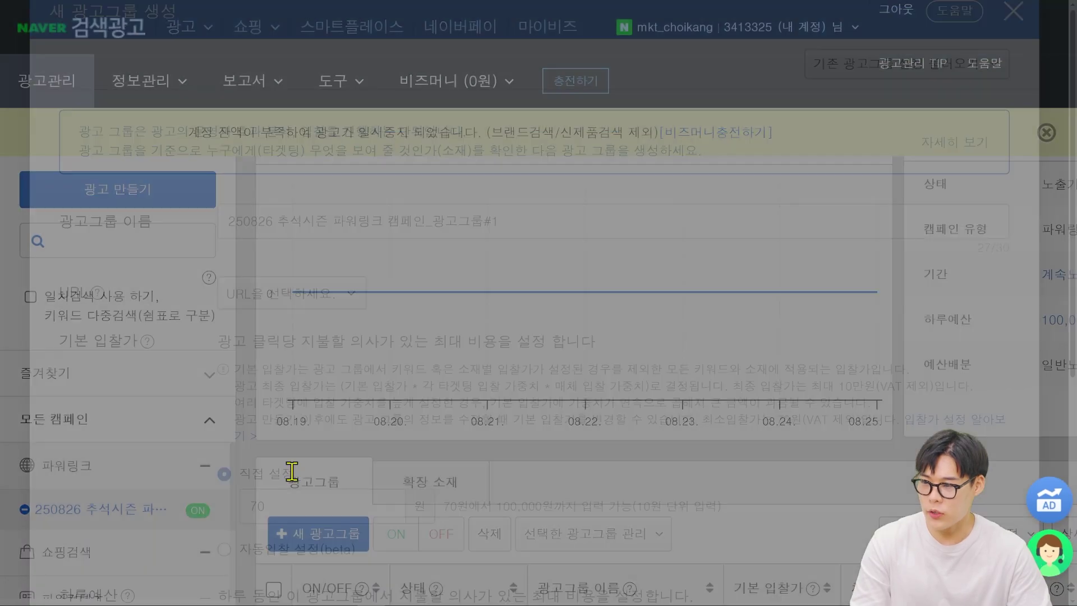
pyautogui.scroll(-4, 418, 294)
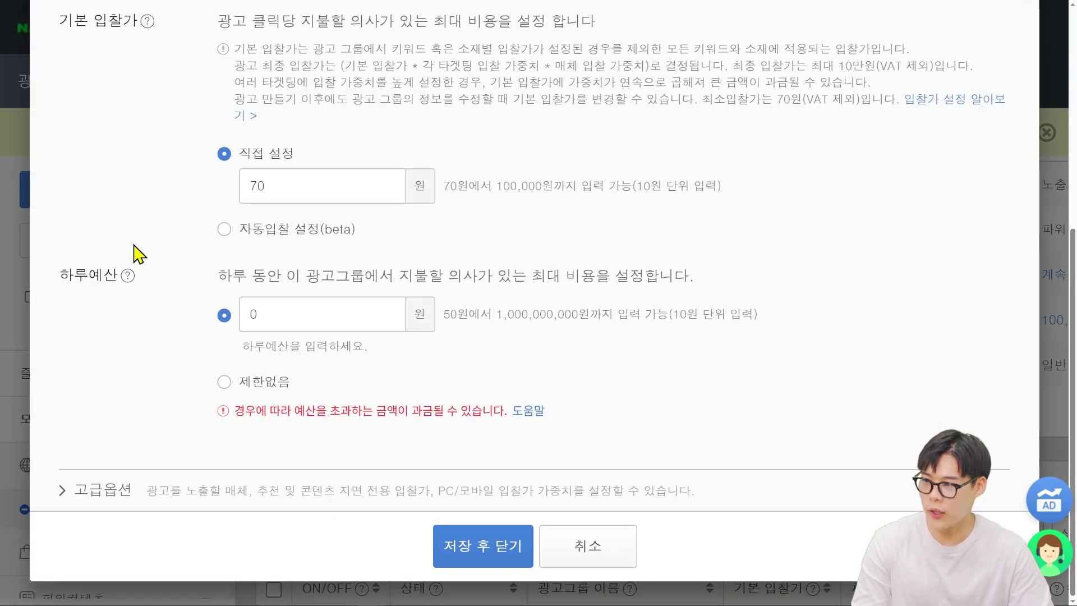
pyautogui.scroll(2, 204, 312)
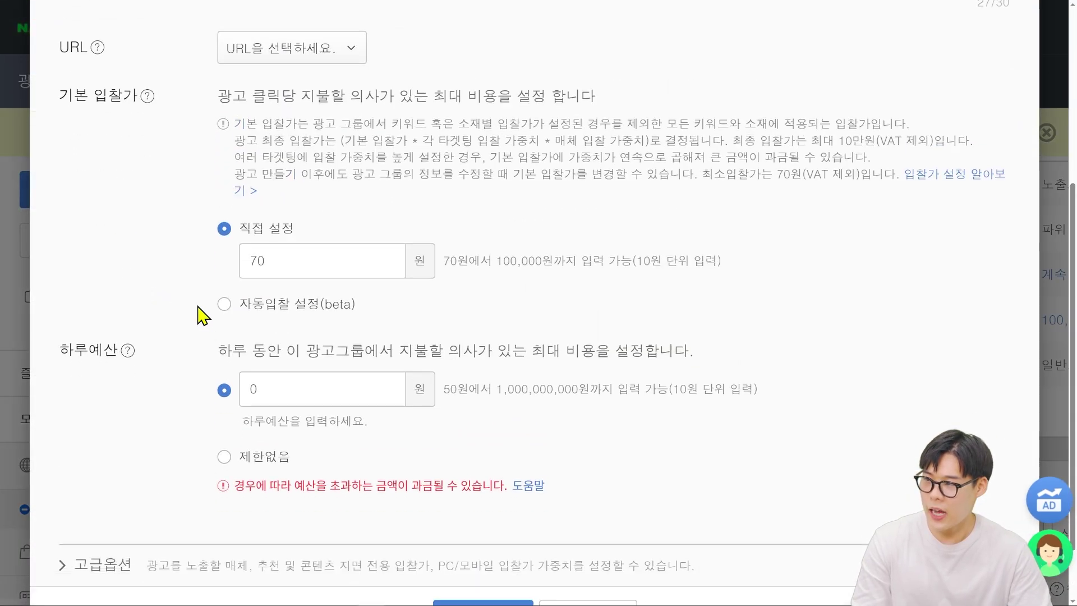
pyautogui.scroll(-2, 209, 319)
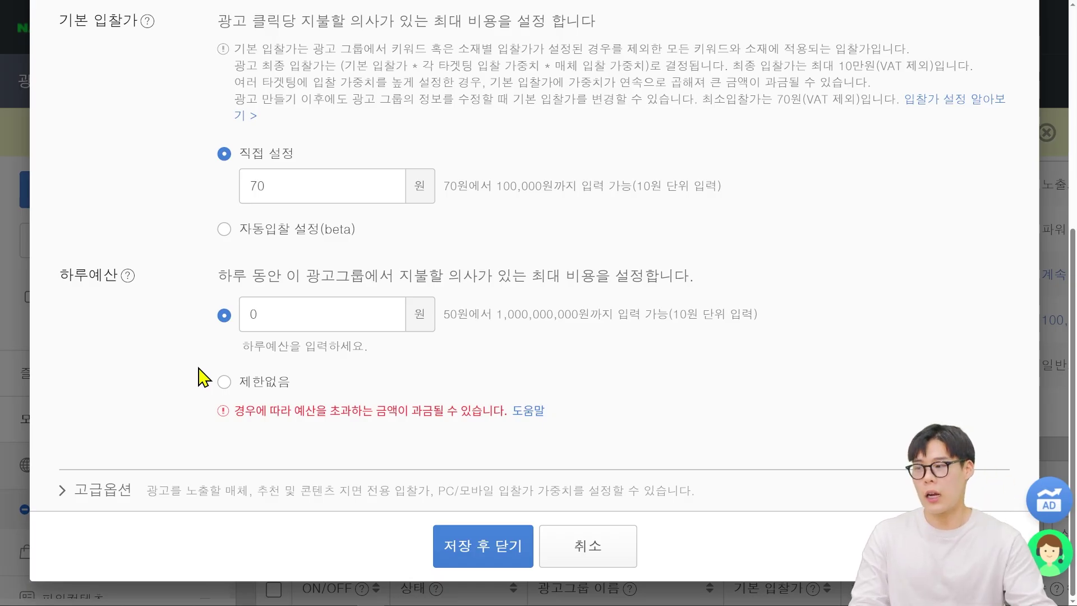
# - Try 20,000원 as the ad group's 하루예산, and set the budget to 제한없음 instead
pyautogui.click(276, 313)
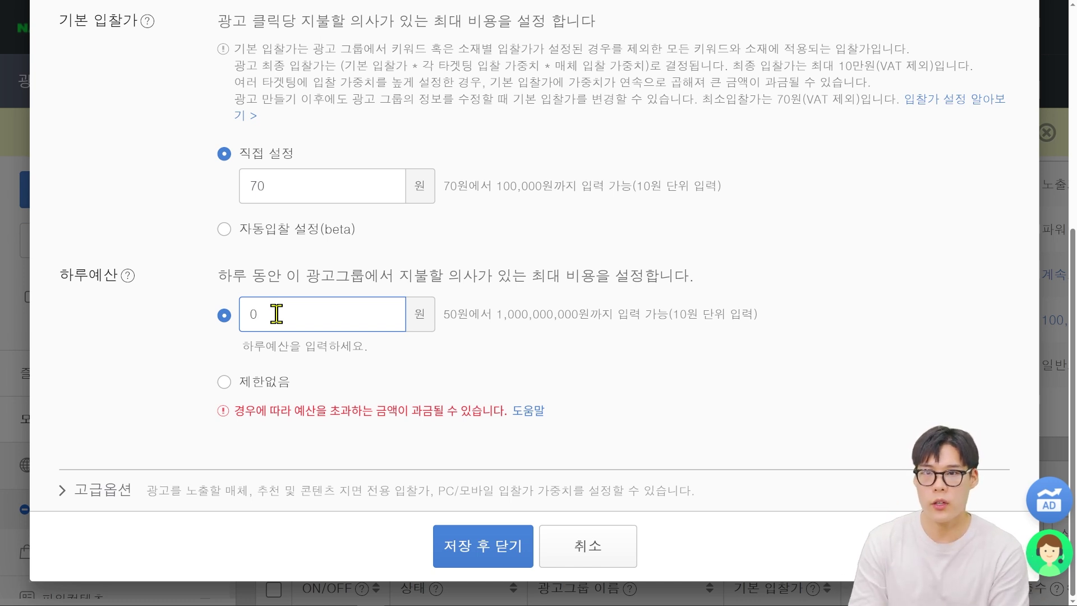
pyautogui.write('200000')
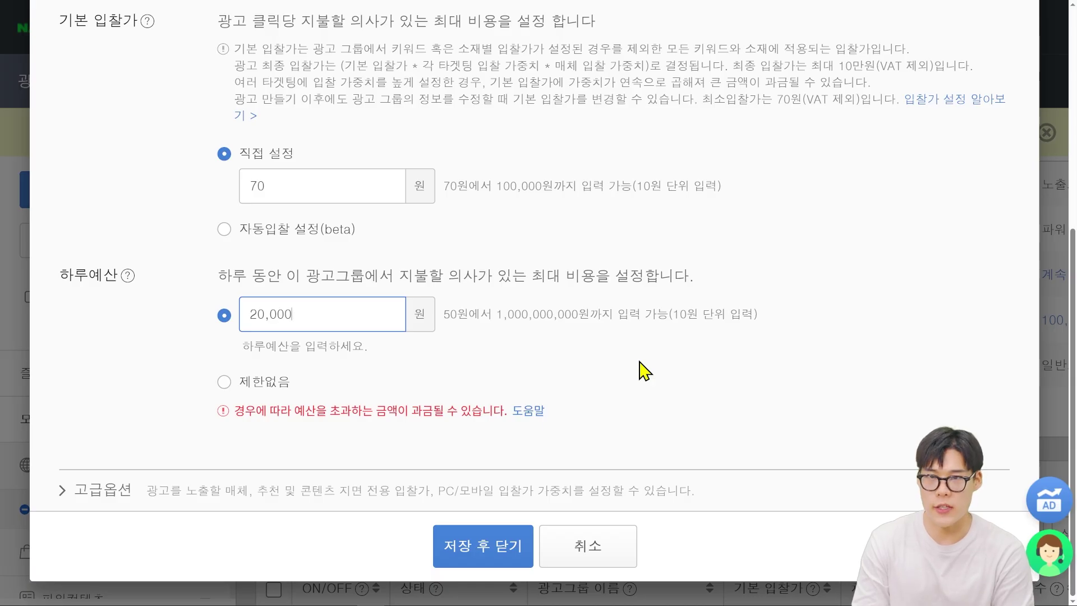
pyautogui.hotkey('ctrl', 'a')
pyautogui.press('BackSpace')
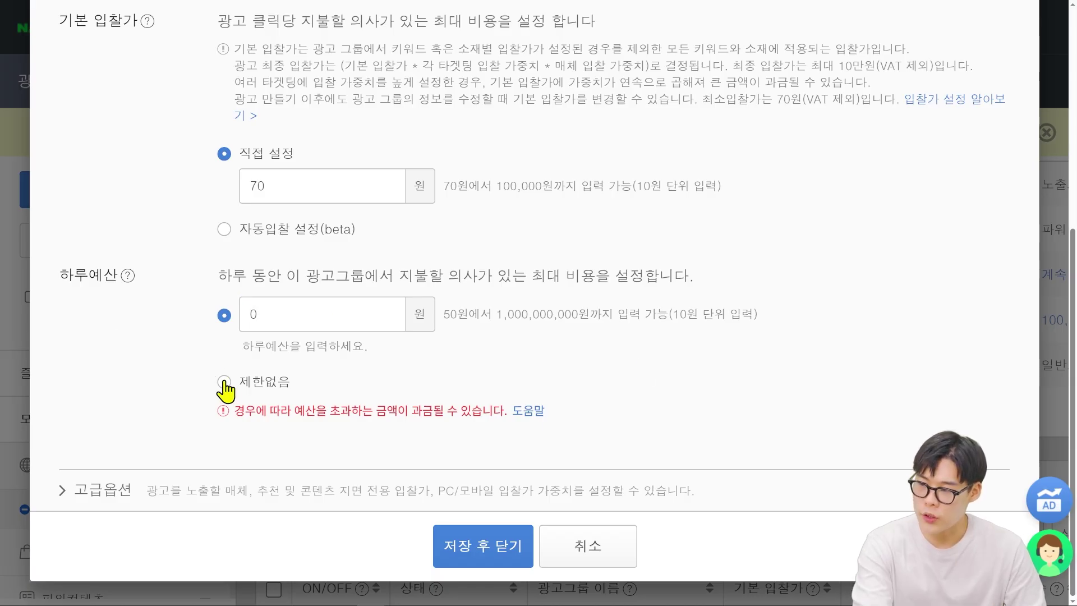
pyautogui.click(223, 382)
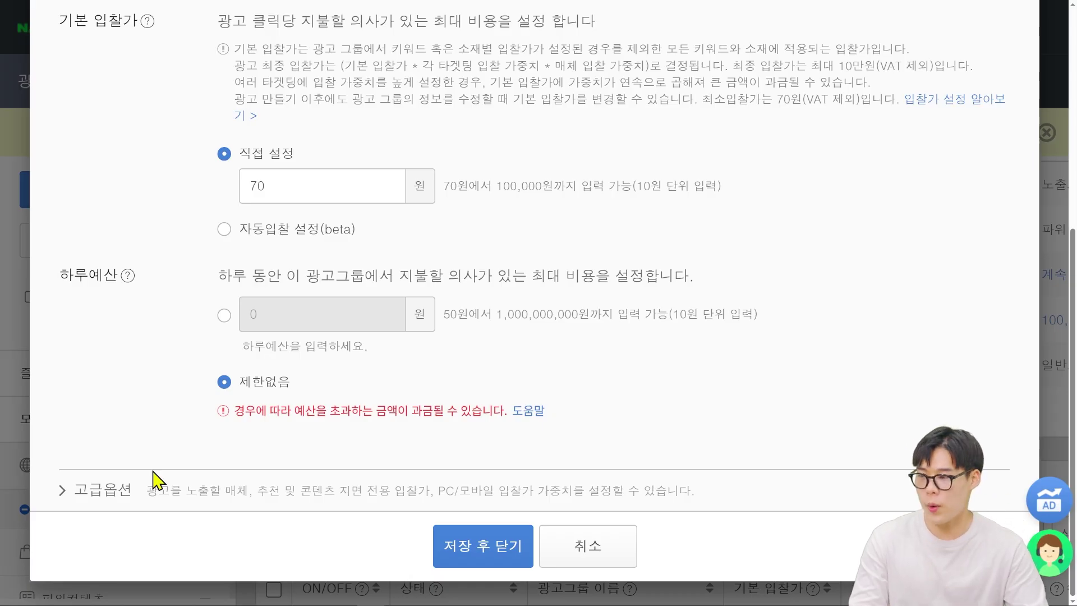
# - In the ad group's 고급옵션, set 매체 to 노출 매체 유형 선택
pyautogui.click(75, 498)
pyautogui.scroll(-4, 108, 426)
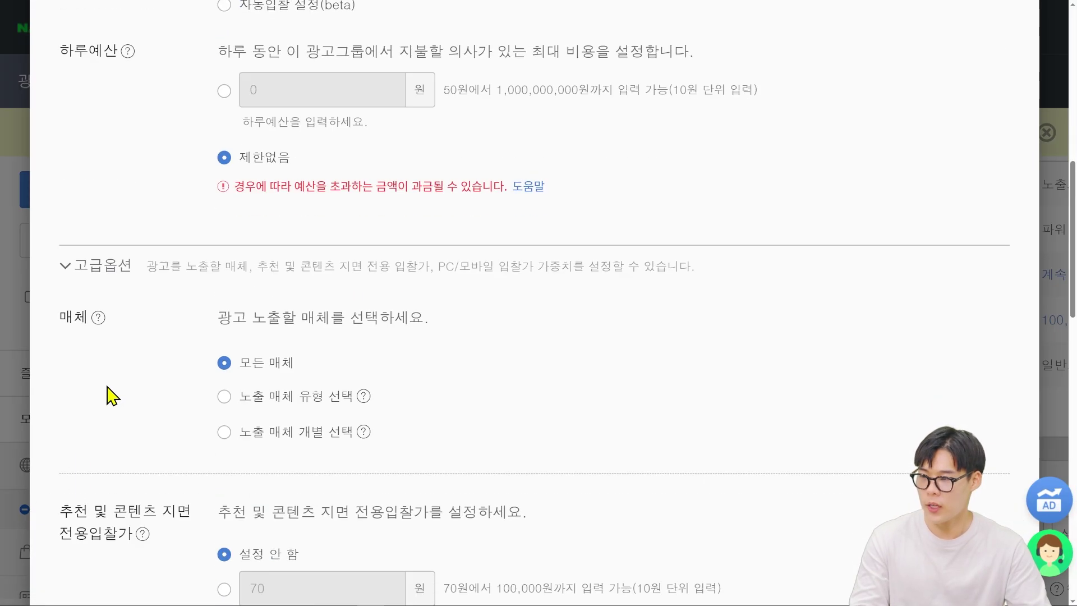
pyautogui.scroll(-1, 179, 304)
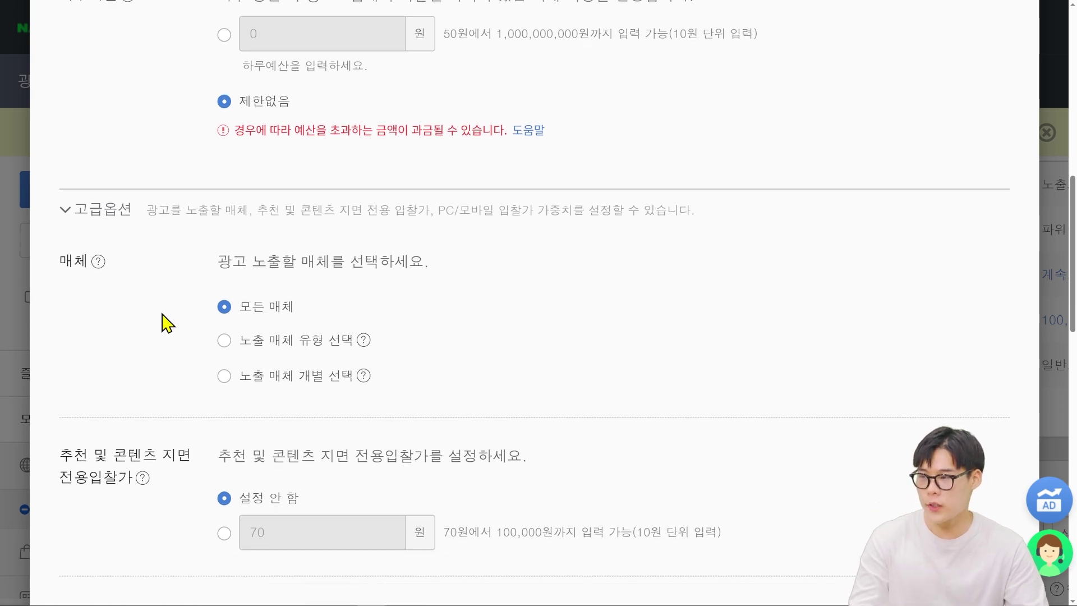
pyautogui.click(223, 341)
pyautogui.scroll(-3, 370, 359)
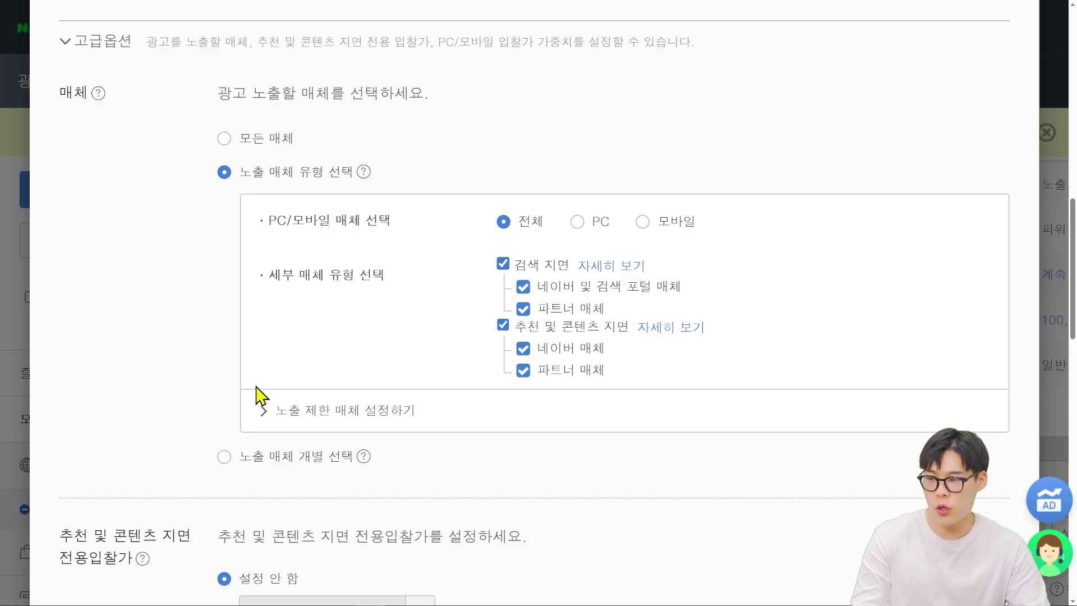
# - Look over the media list under 노출 매체 개별 선택, and set 매체 to 모든 매체 instead
pyautogui.click(224, 456)
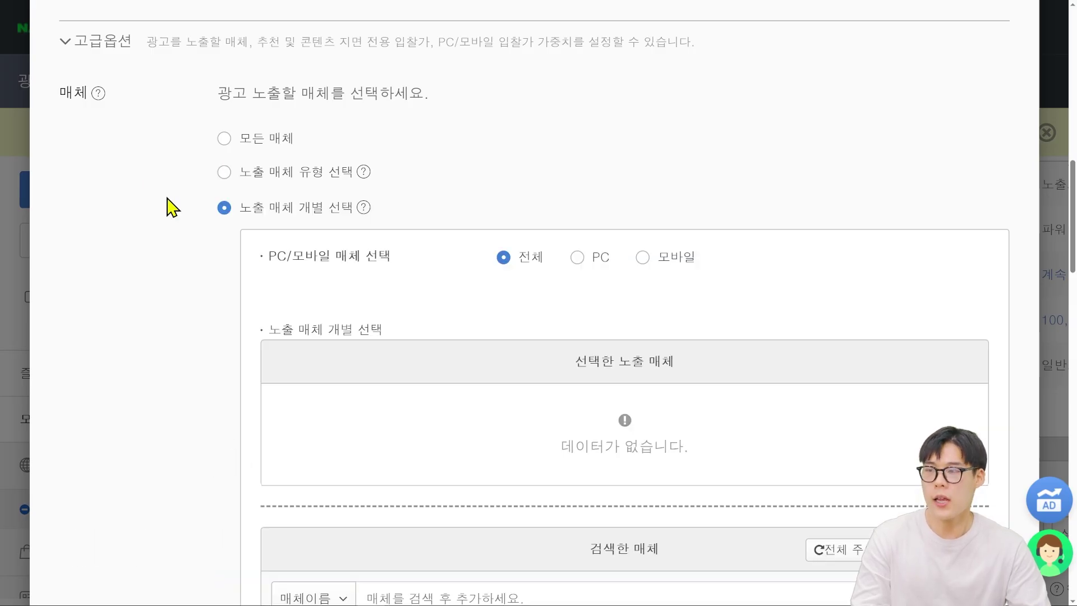
pyautogui.hotkey('ctrl', '-')
pyautogui.scroll(-5, 790, 331)
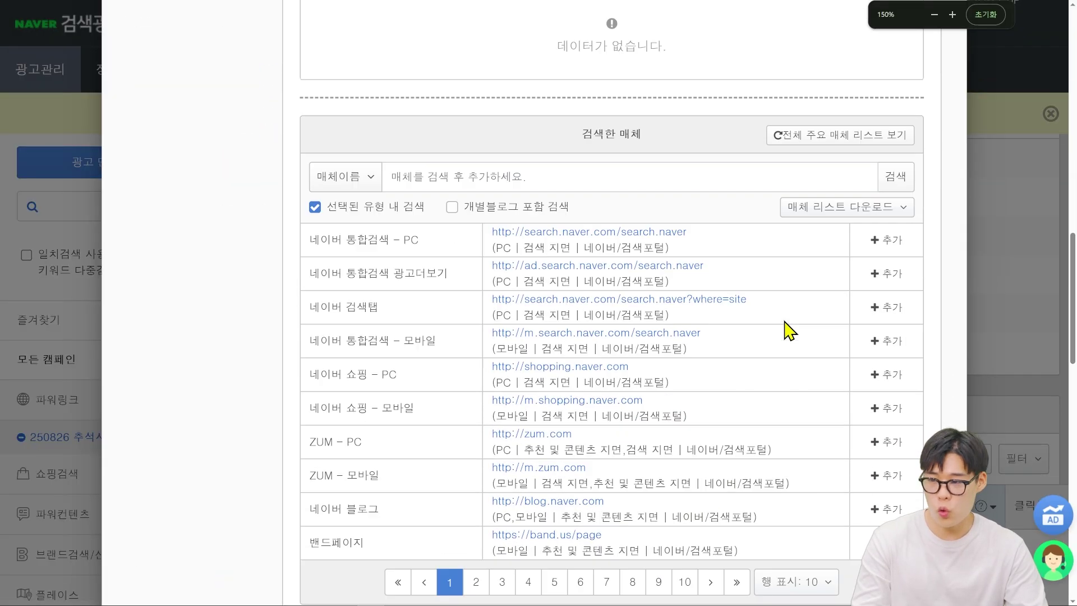
pyautogui.scroll(6, 222, 295)
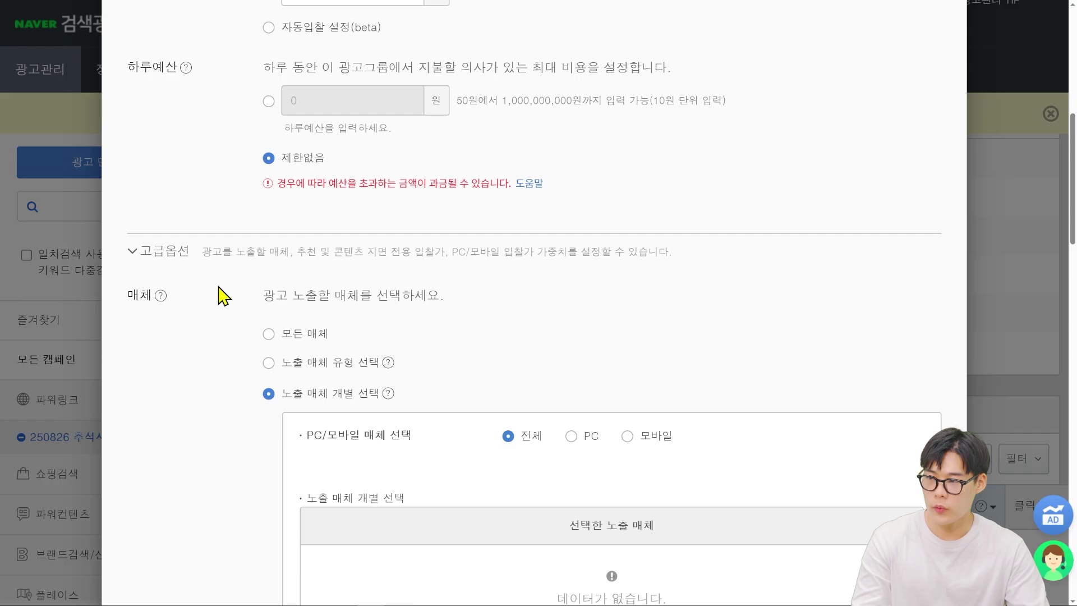
pyautogui.click(269, 340)
pyautogui.scroll(-2, 247, 371)
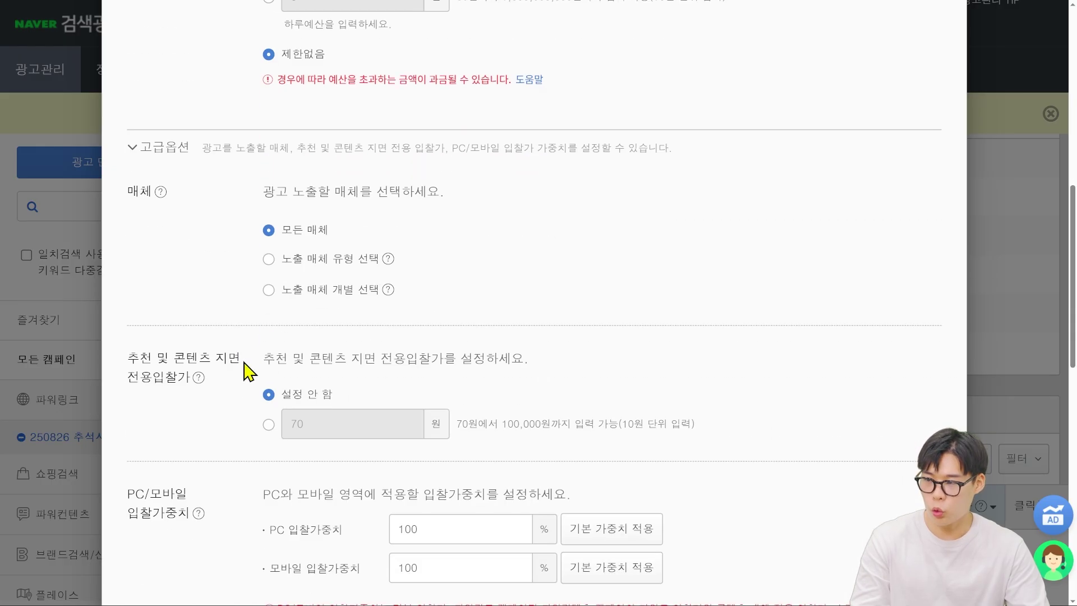
# - Return to 노출 매체 개별 선택 and look through page 3 of the individually selectable media
pyautogui.click(269, 289)
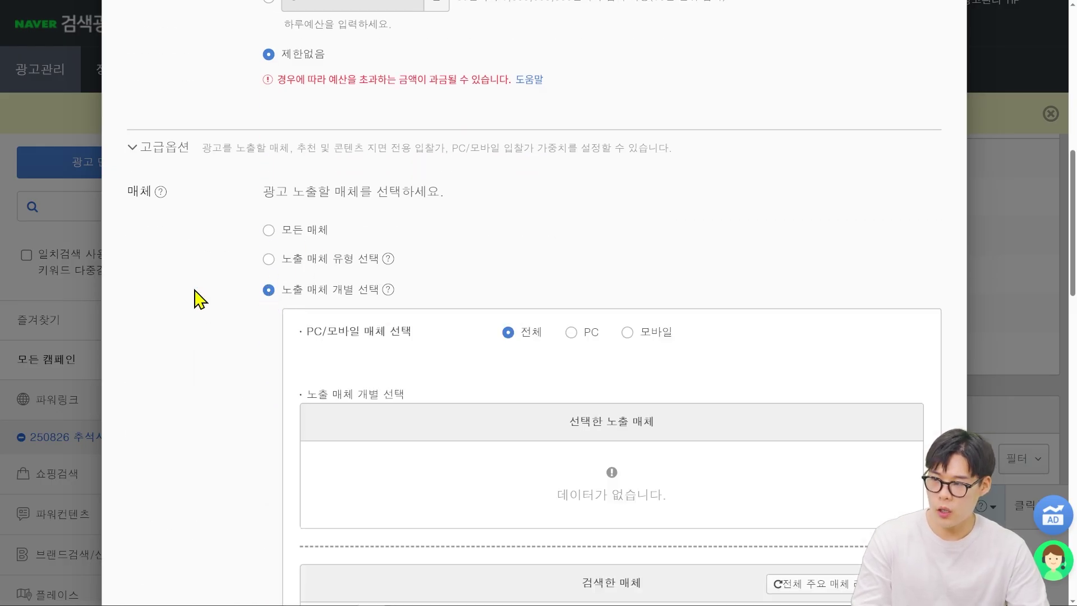
pyautogui.scroll(-2, 307, 300)
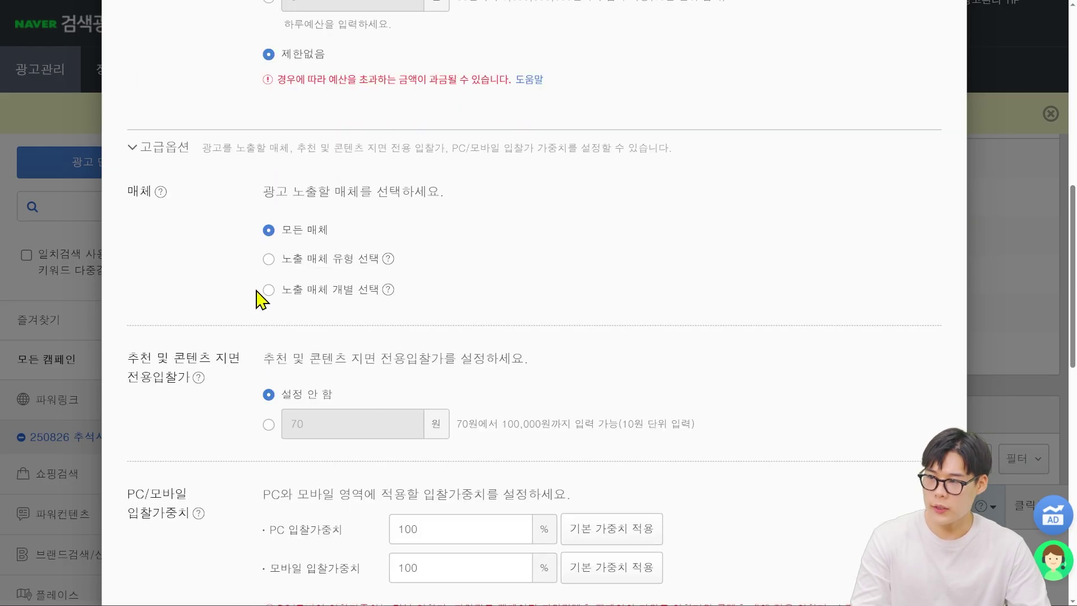
pyautogui.click(297, 296)
pyautogui.scroll(-8, 588, 308)
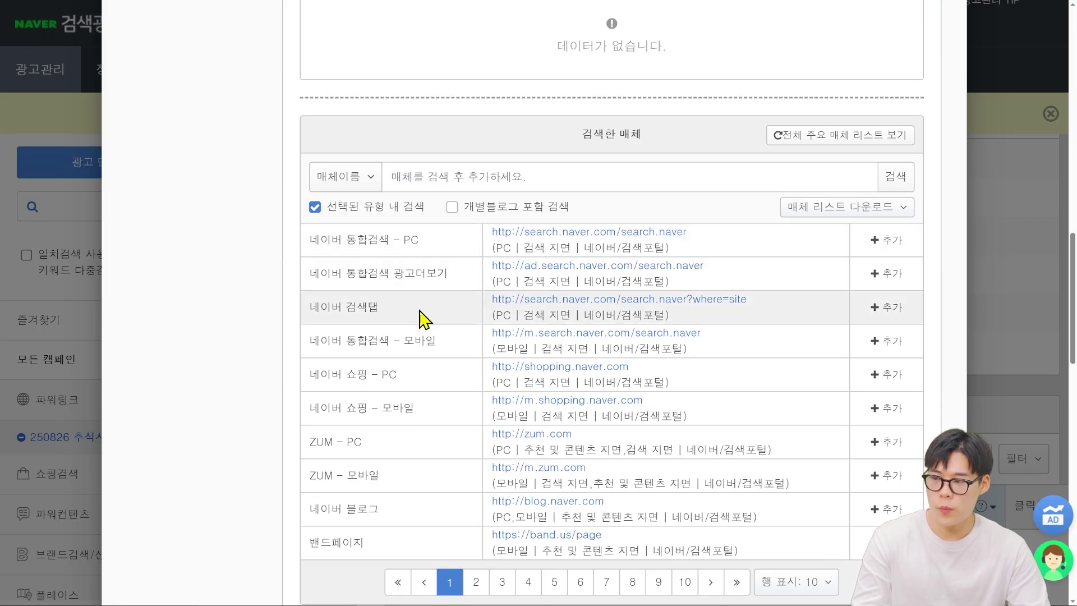
pyautogui.click(502, 583)
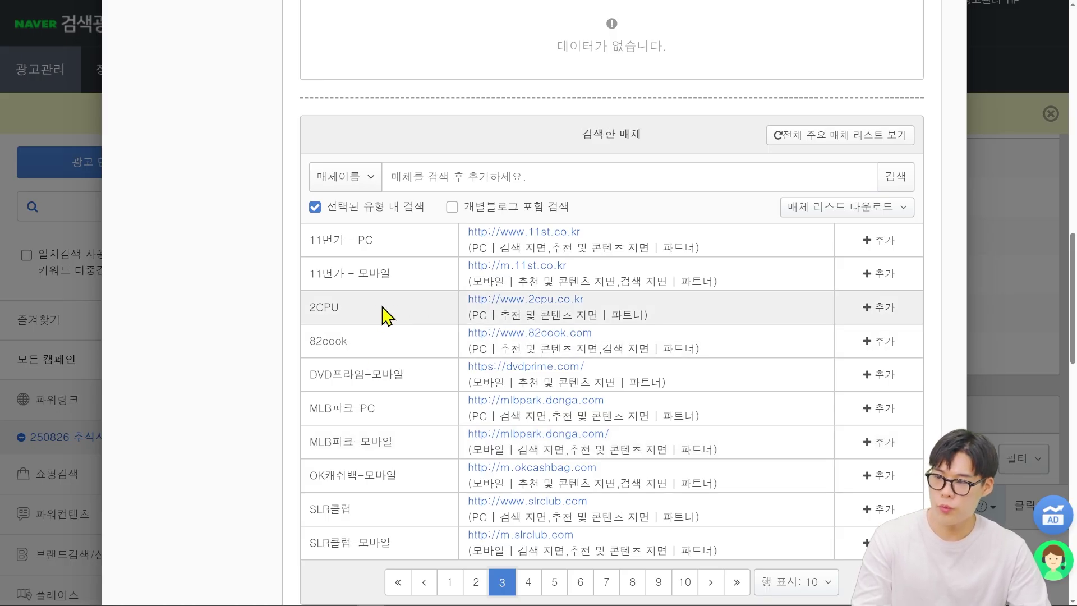
pyautogui.scroll(1, 242, 383)
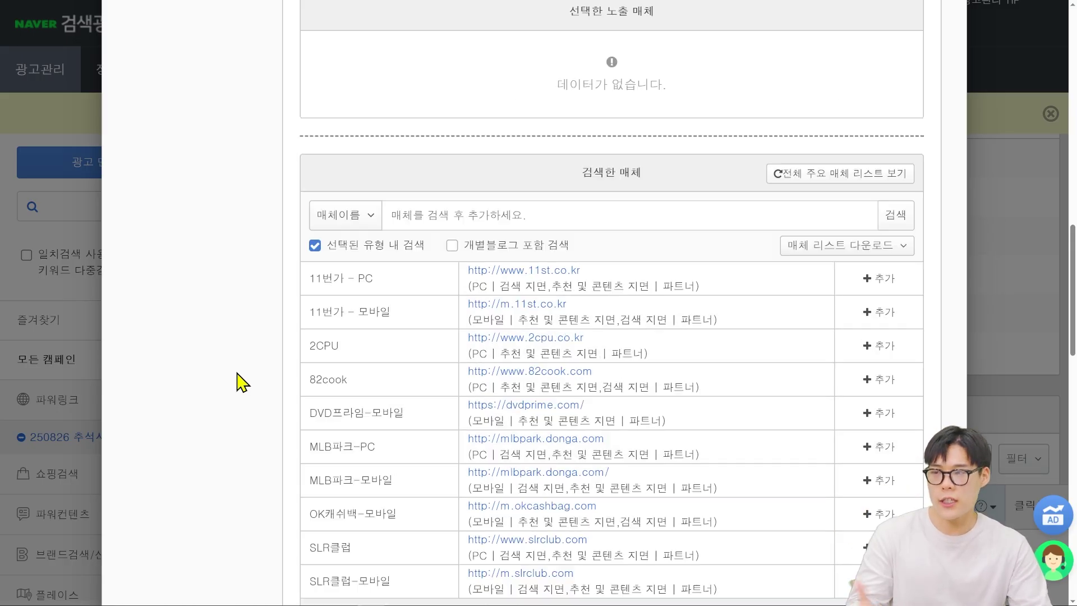
pyautogui.scroll(5, 242, 383)
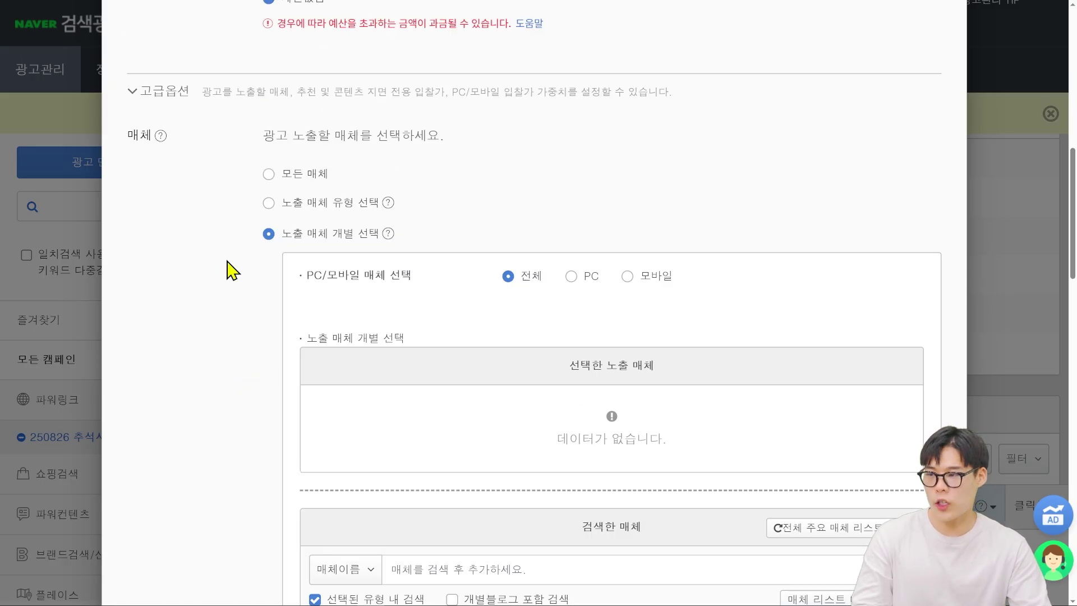
# - Set 매체 to 노출 매체 유형 선택 and exclude 추천 및 콘텐츠 지면 from the detailed media types
pyautogui.click(269, 203)
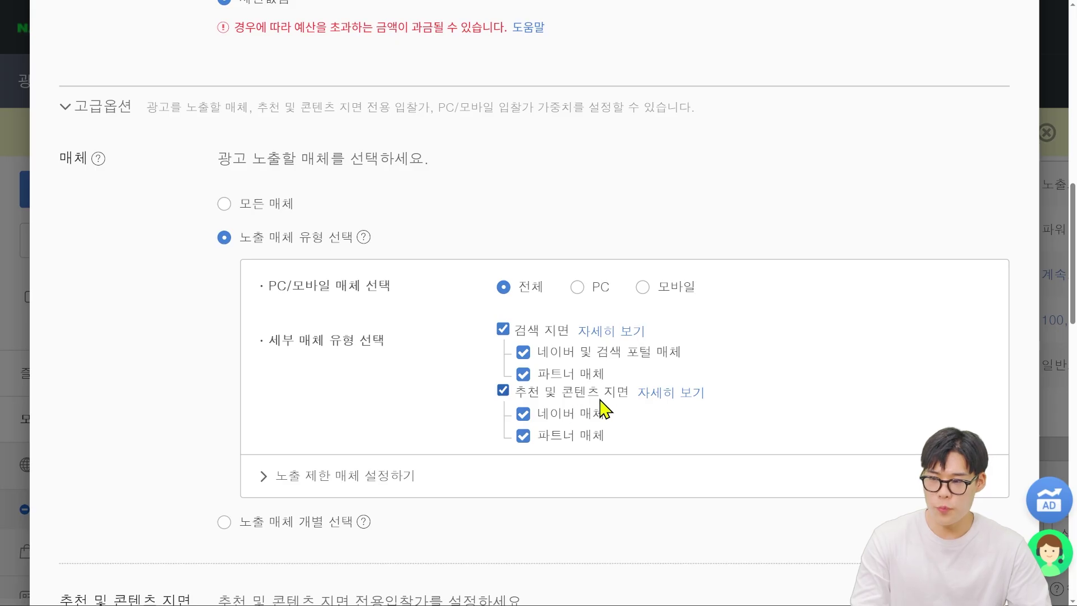
pyautogui.click(503, 391)
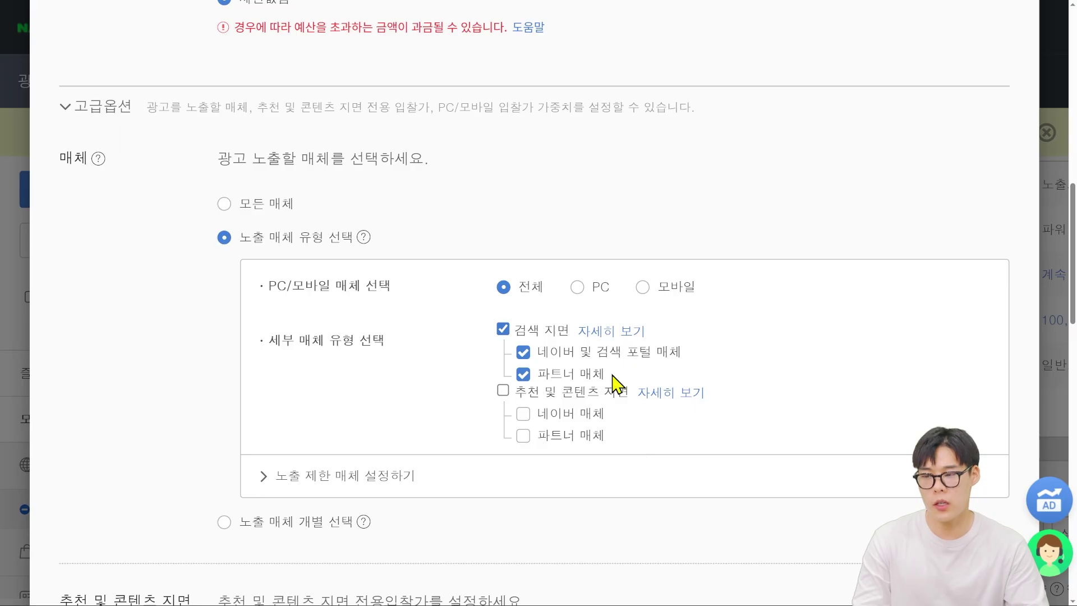
pyautogui.click(502, 391)
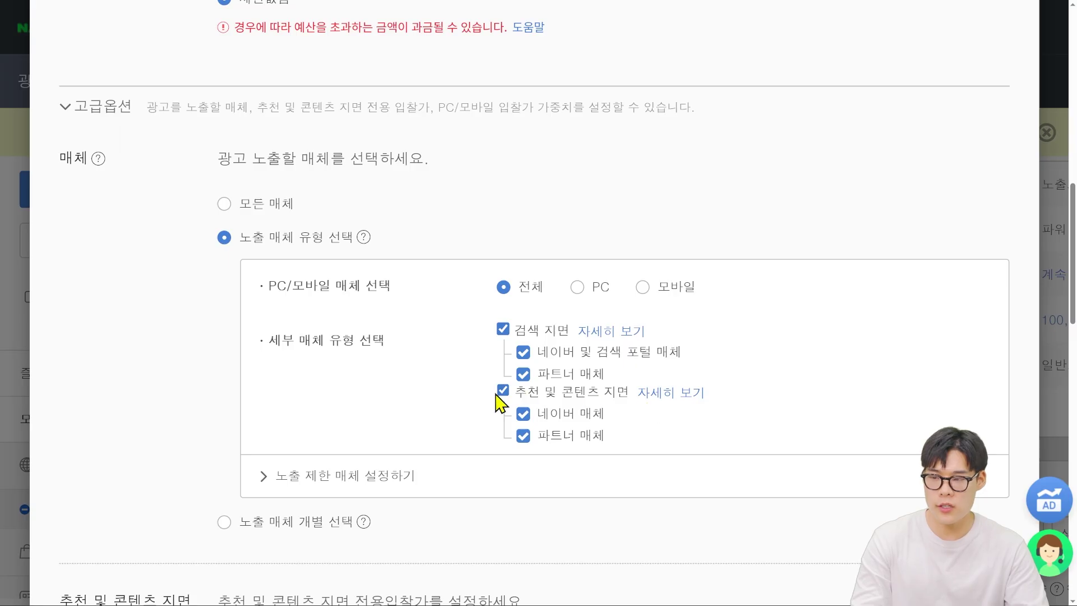
pyautogui.click(497, 395)
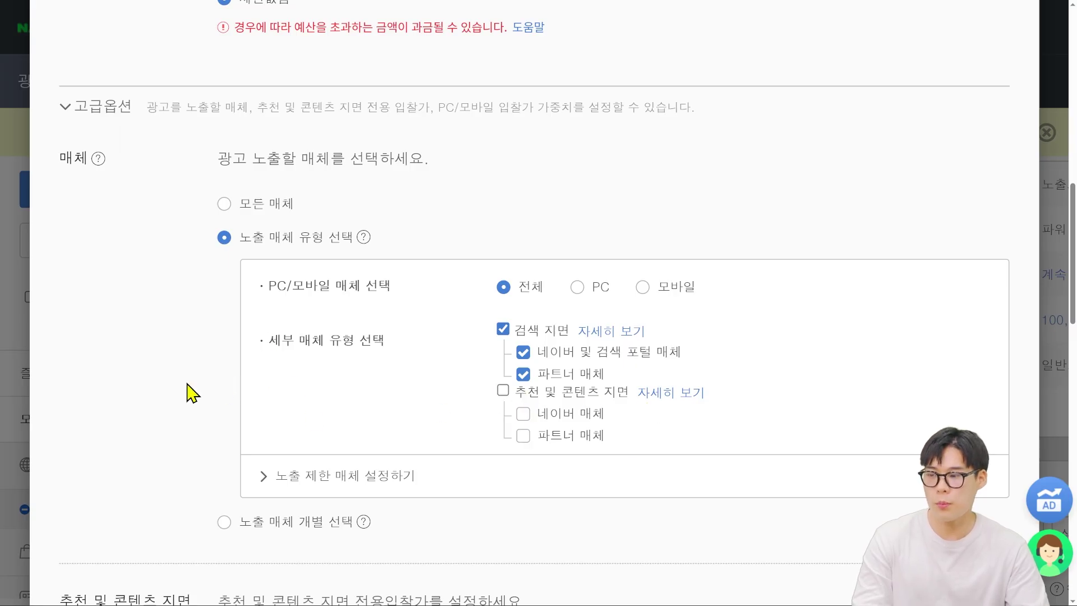
# - Change 매체 to 노출 매체 개별 선택 and bring the full list of individual media into view
pyautogui.scroll(-2, 192, 393)
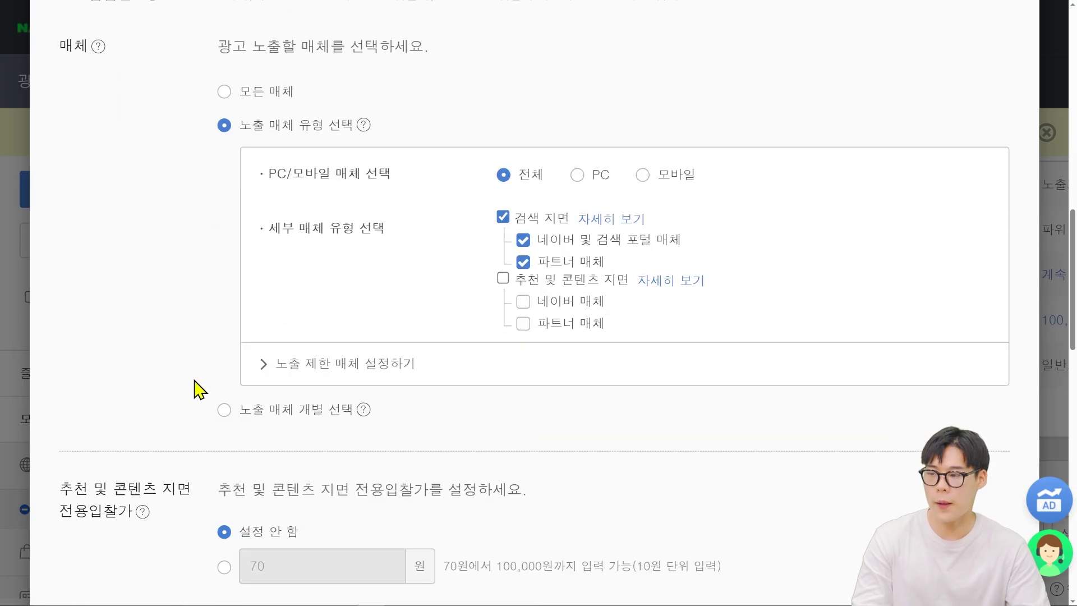
pyautogui.click(227, 409)
pyautogui.scroll(-2, 269, 409)
pyautogui.scroll(1, 270, 409)
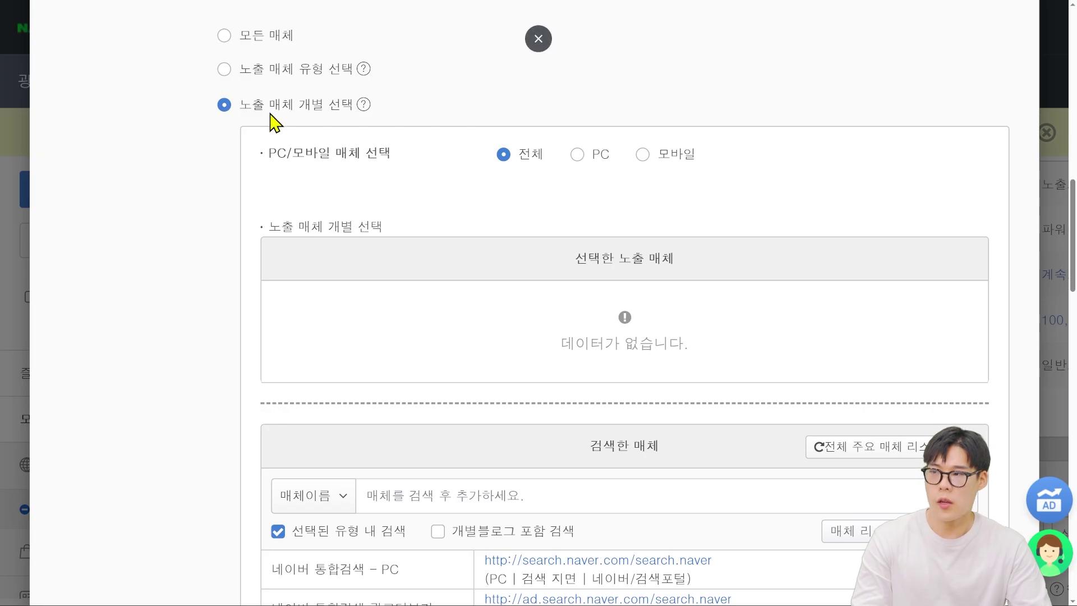
pyautogui.scroll(-1, 235, 253)
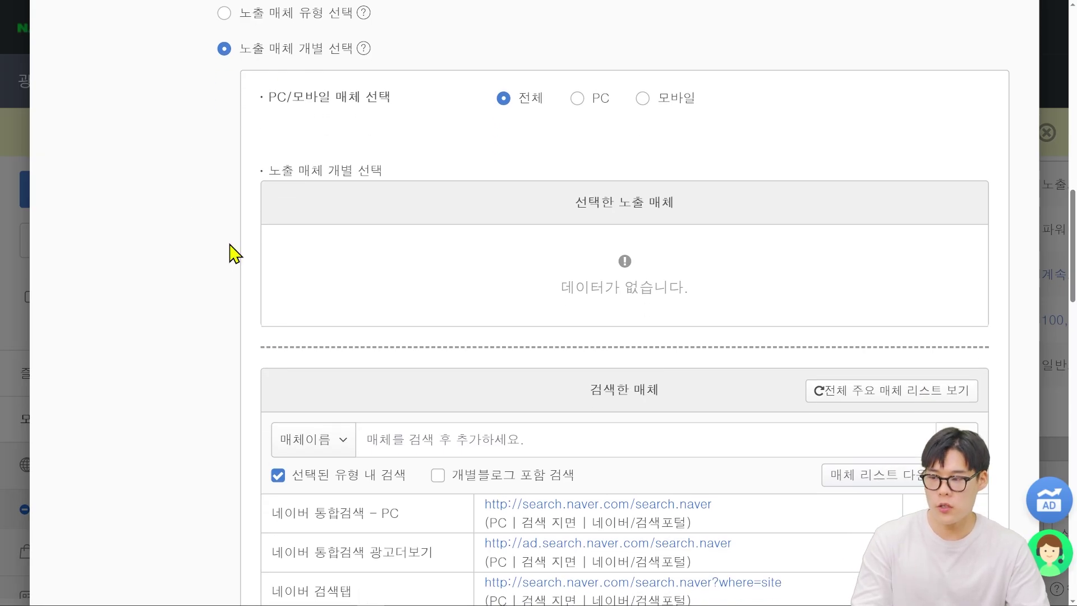
pyautogui.scroll(-5, 227, 252)
pyautogui.hotkey('ctrl', '-')
pyautogui.hotkey('ctrl', '-')
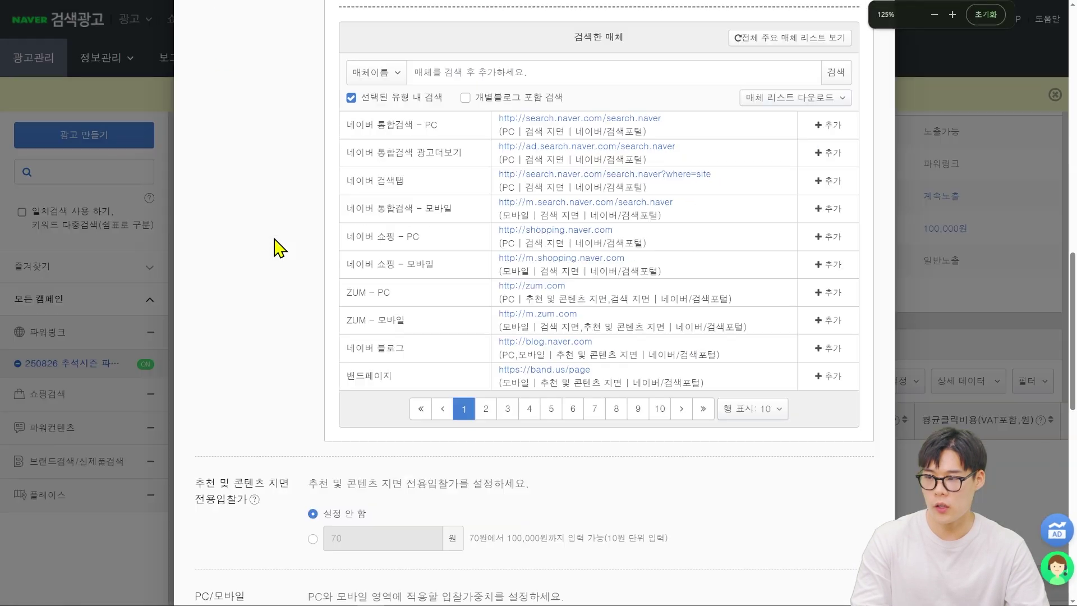
# - Add 네이버 통합검색 - PC, 네이버 검색탭, 네이버 쇼핑 - 모바일 and 네이버 쇼핑 - PC to the selected media
pyautogui.scroll(1, 288, 235)
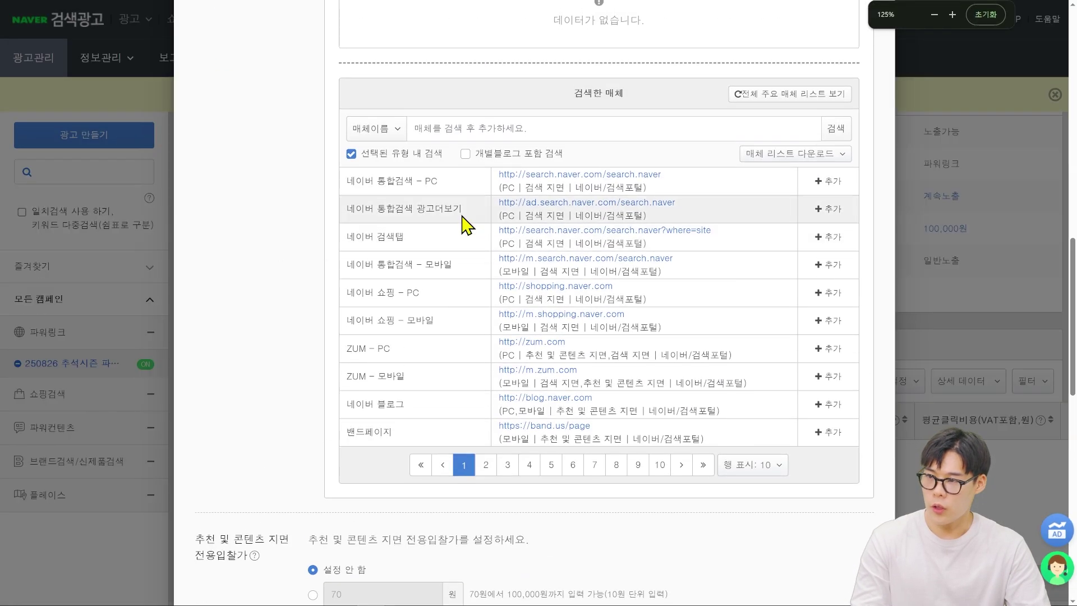
pyautogui.click(827, 191)
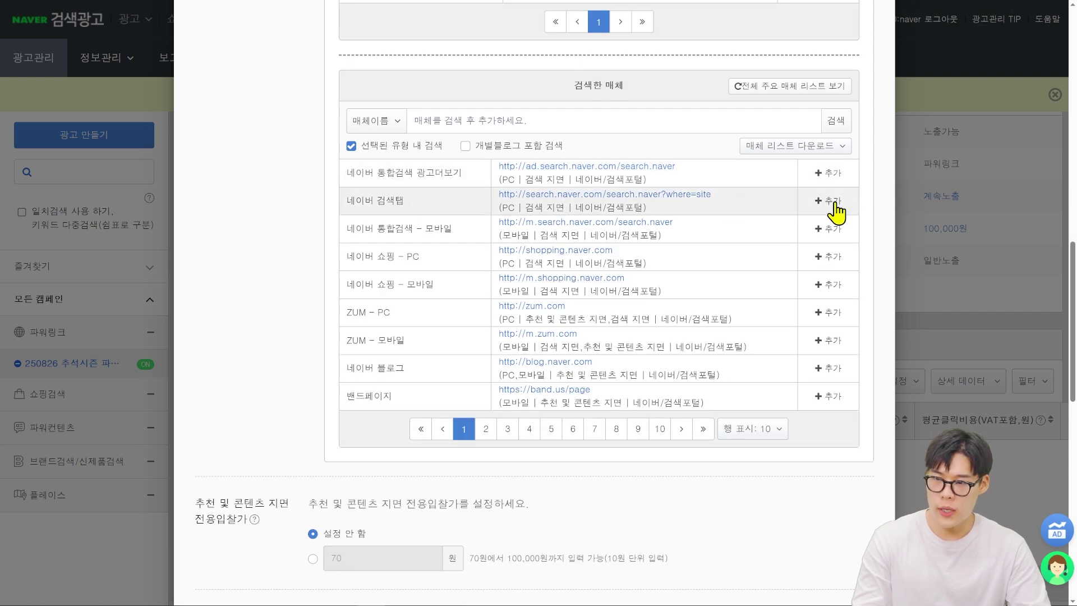
pyautogui.click(834, 203)
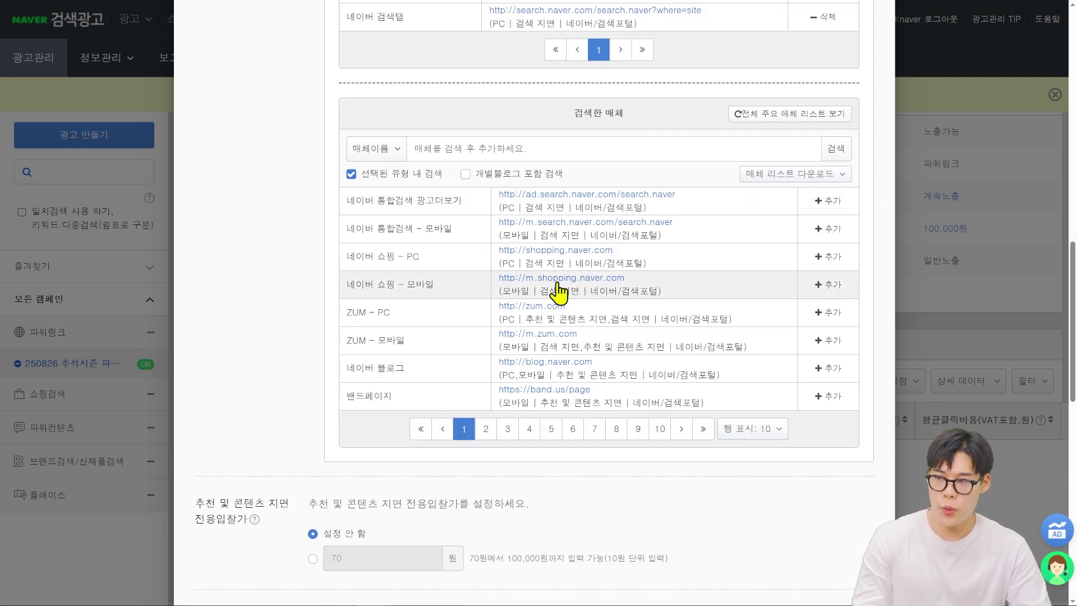
pyautogui.click(829, 286)
pyautogui.click(827, 288)
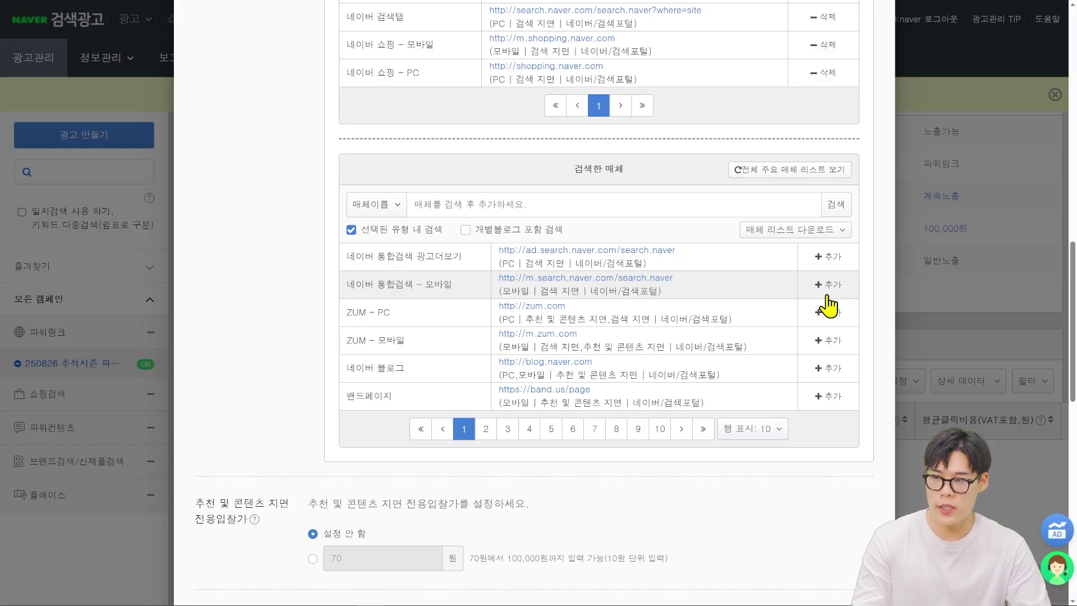
# - Review the chosen individual media and limit PC/모바일 매체 선택 to PC
pyautogui.scroll(6, 617, 308)
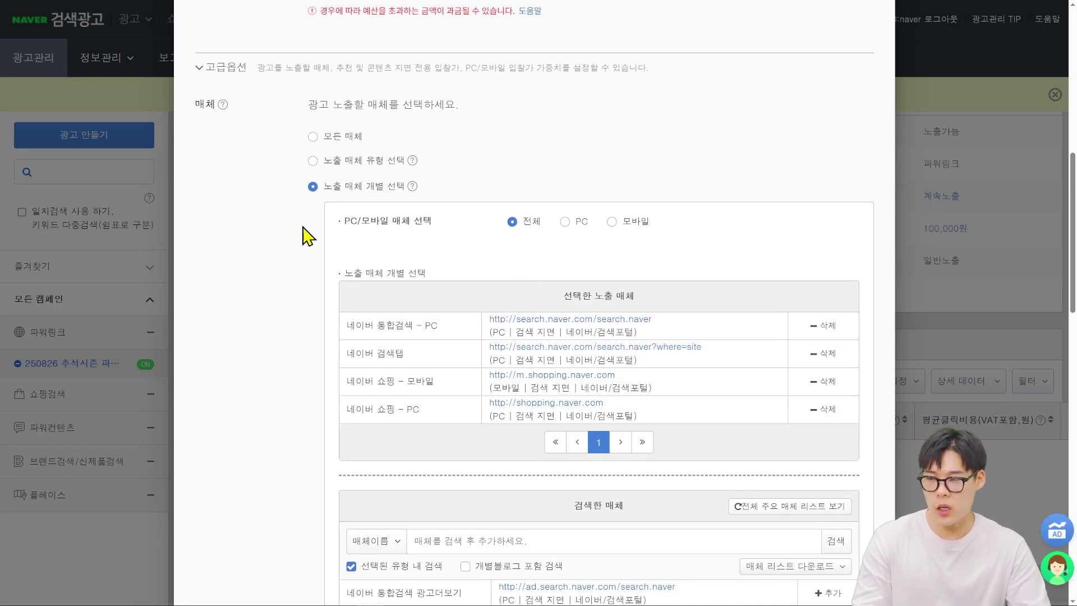
pyautogui.scroll(-9, 569, 344)
pyautogui.scroll(1, 583, 364)
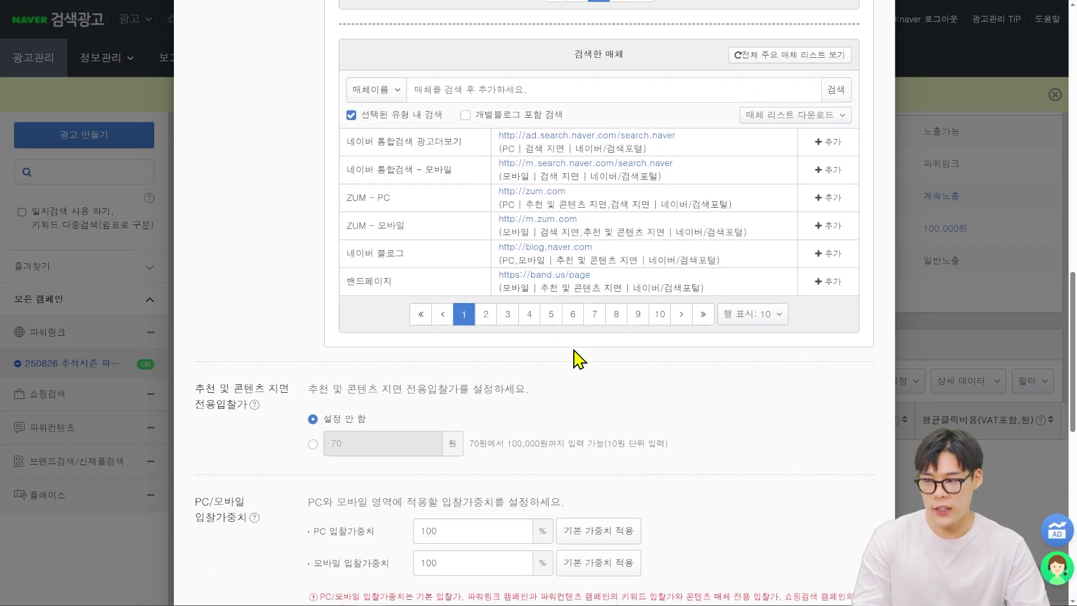
pyautogui.scroll(-3, 578, 358)
pyautogui.scroll(10, 541, 192)
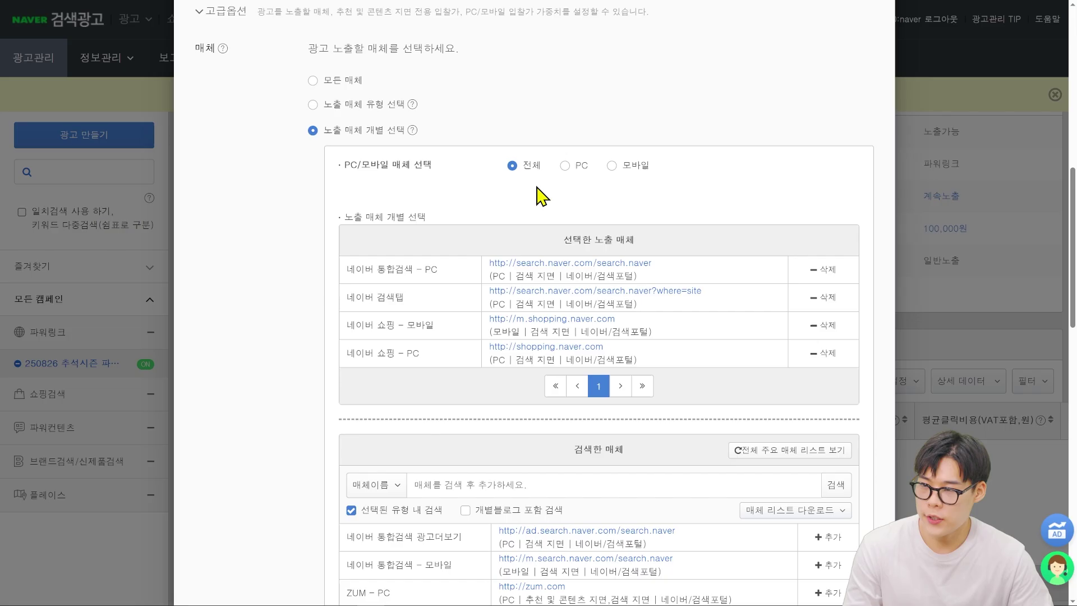
pyautogui.click(565, 166)
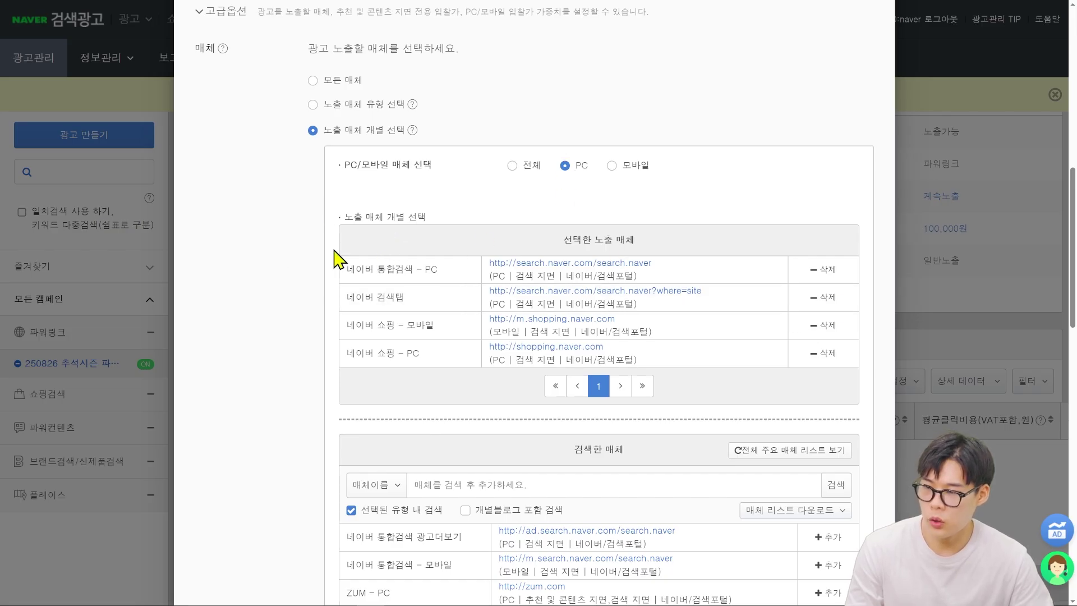
# - Remove all four individually added media from the 선택한 노출 매체 list
pyautogui.scroll(-1, 617, 258)
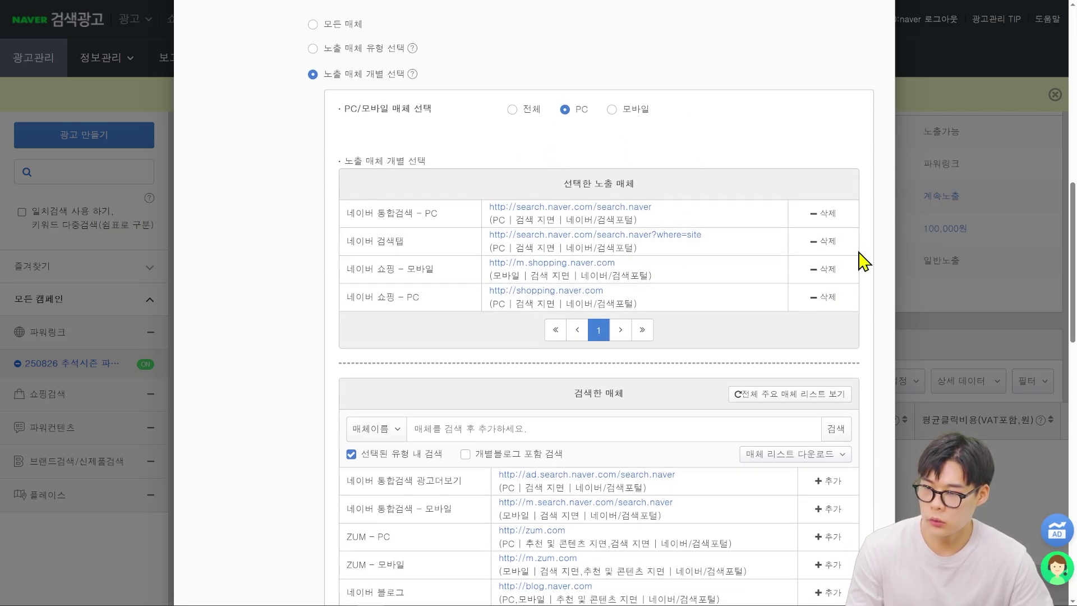
pyautogui.click(823, 214)
pyautogui.click(824, 216)
pyautogui.click(814, 215)
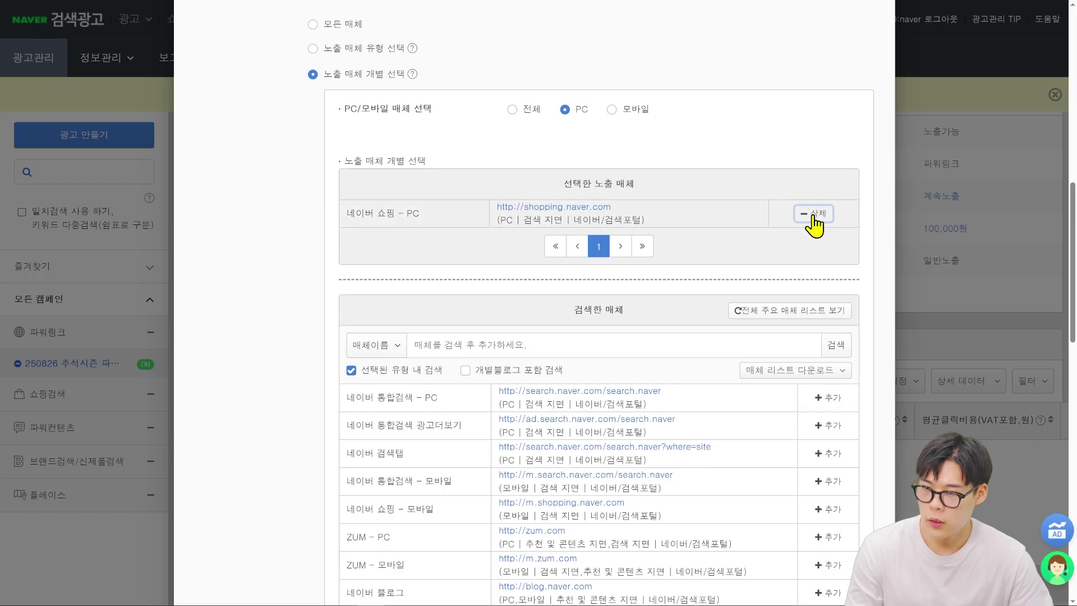
pyautogui.click(814, 213)
# - Switch 매체 back to 노출 매체 유형 선택 and exclude 추천 및 콘텐츠 지면
pyautogui.scroll(4, 375, 224)
pyautogui.click(357, 275)
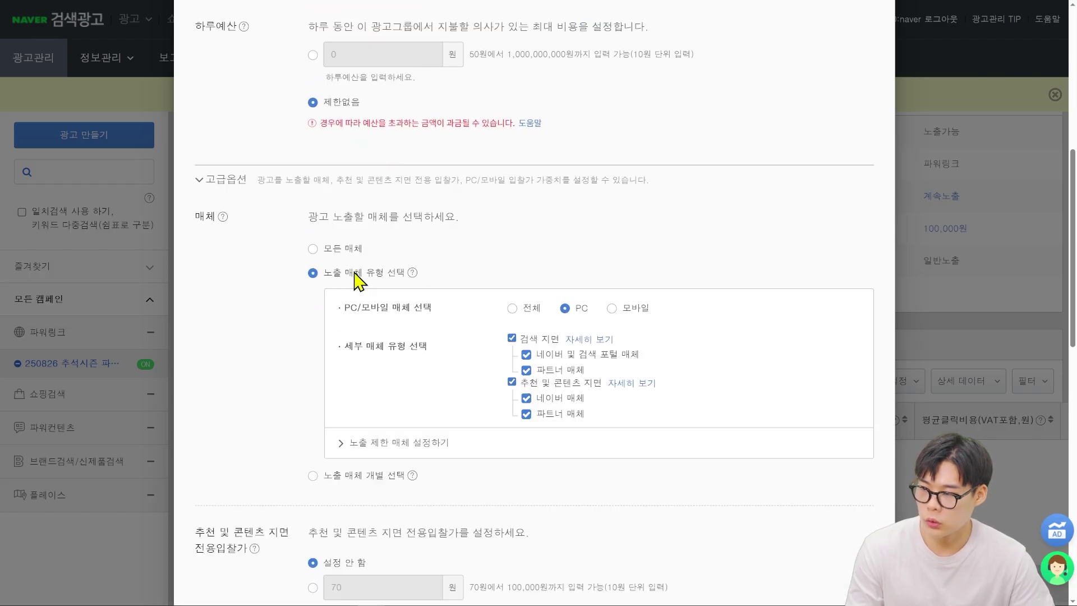
pyautogui.click(511, 382)
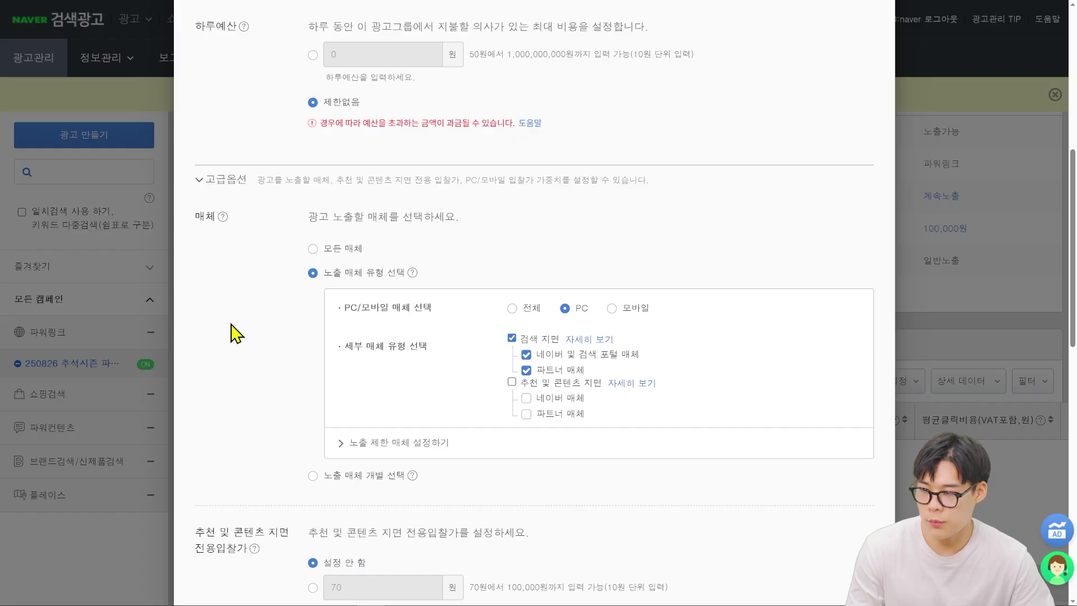
# - Set the ad group's PC 입찰가중치 to 80%
pyautogui.scroll(-4, 668, 367)
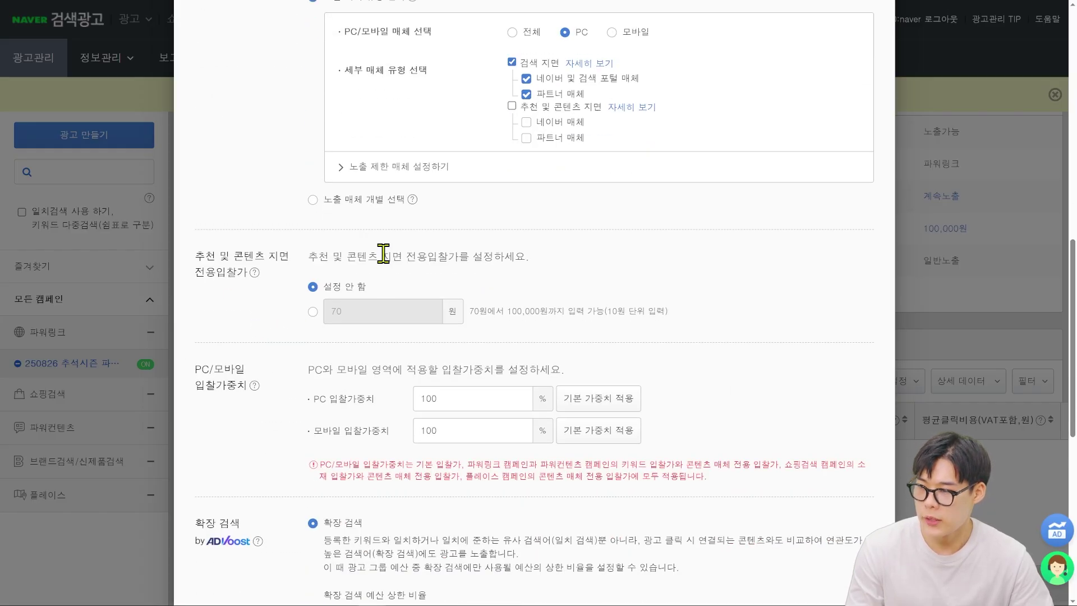
pyautogui.scroll(1, 577, 263)
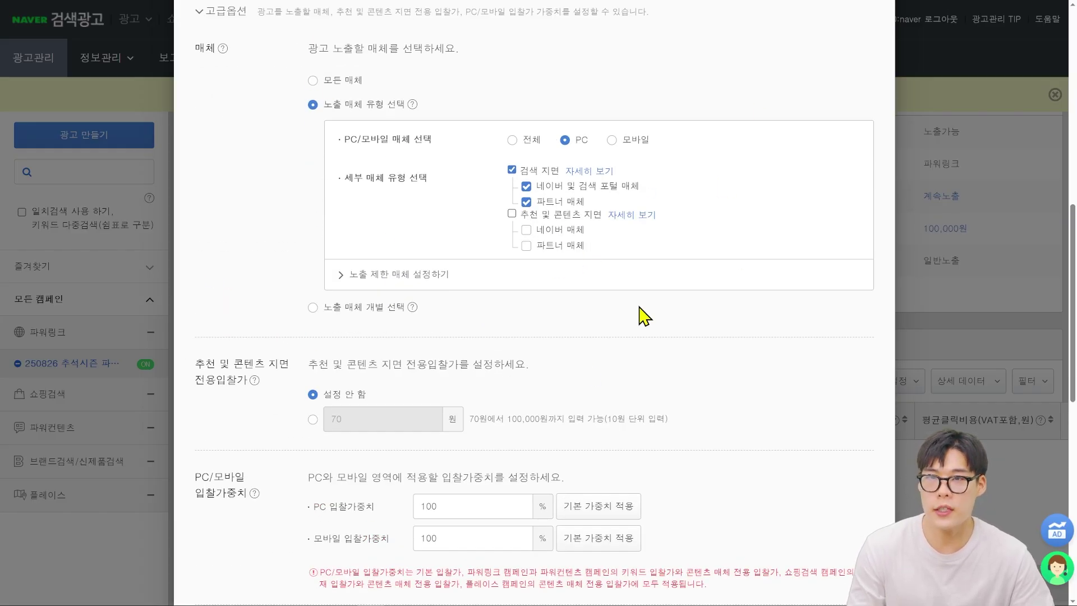
pyautogui.scroll(-2, 298, 291)
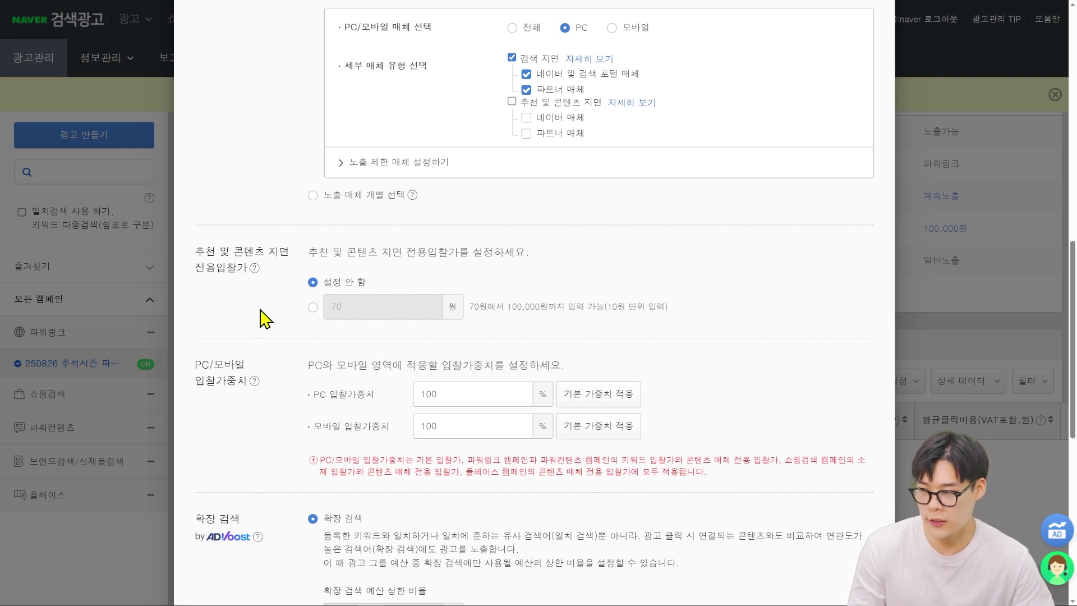
pyautogui.scroll(-1, 263, 321)
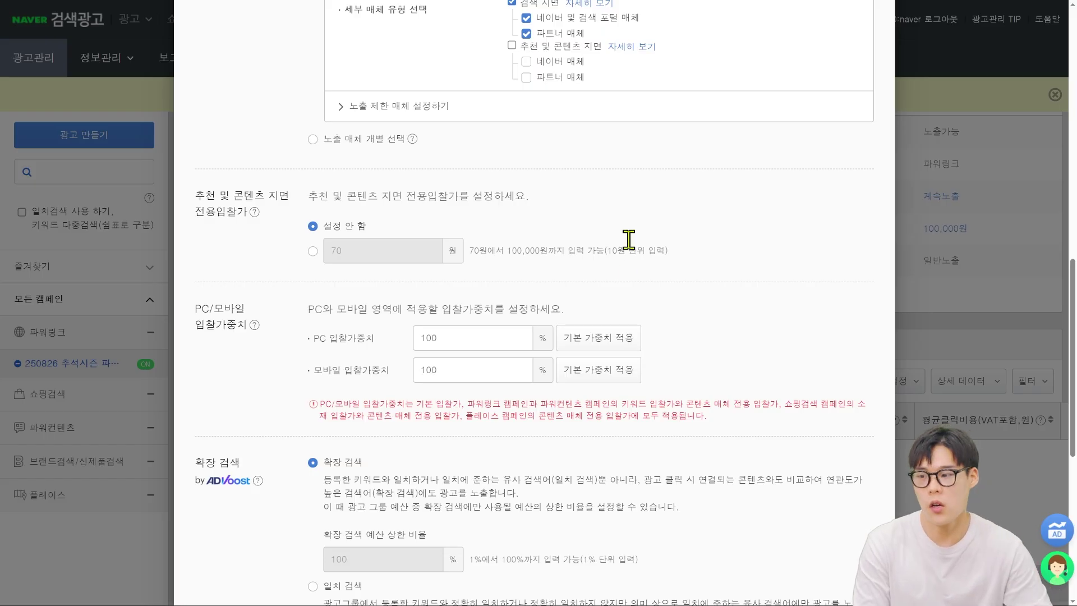
pyautogui.doubleClick(506, 336)
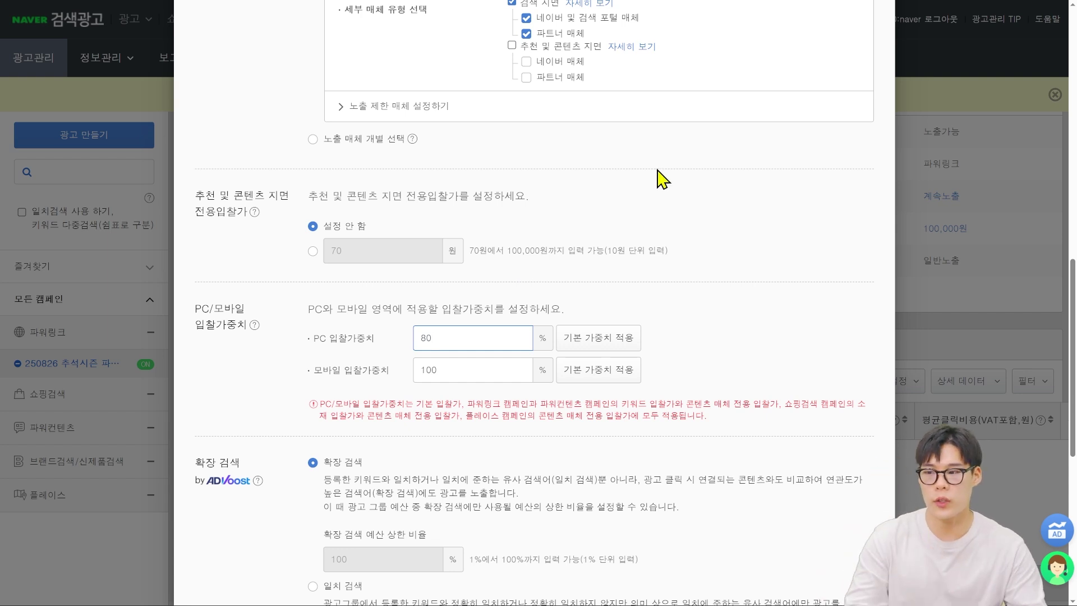
# - Set the ad group's PC 입찰가중치 to 100%
pyautogui.click(660, 343)
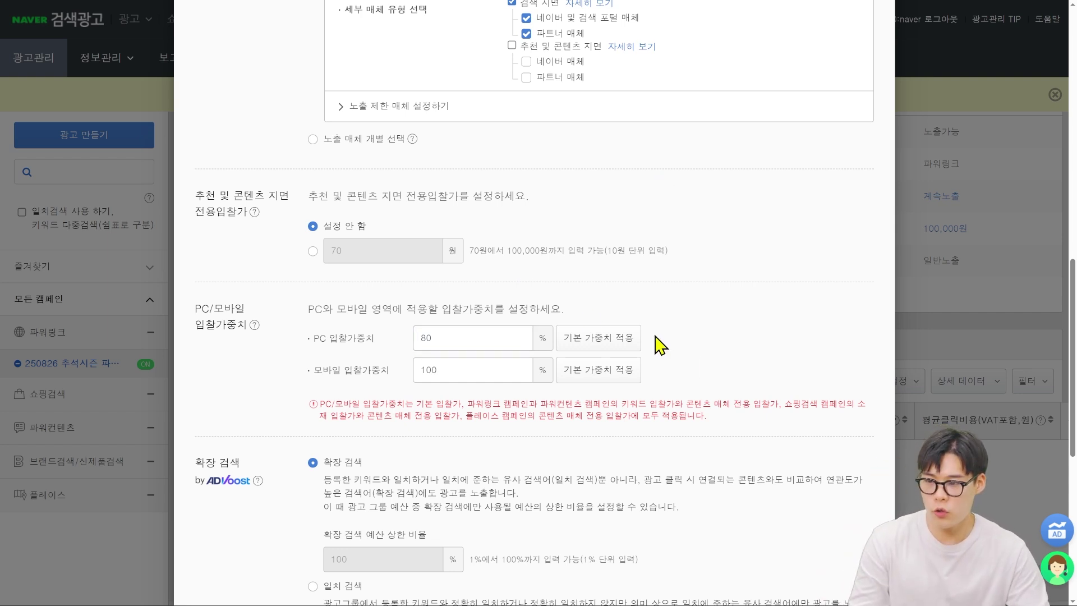
pyautogui.click(455, 338)
pyautogui.click(408, 364)
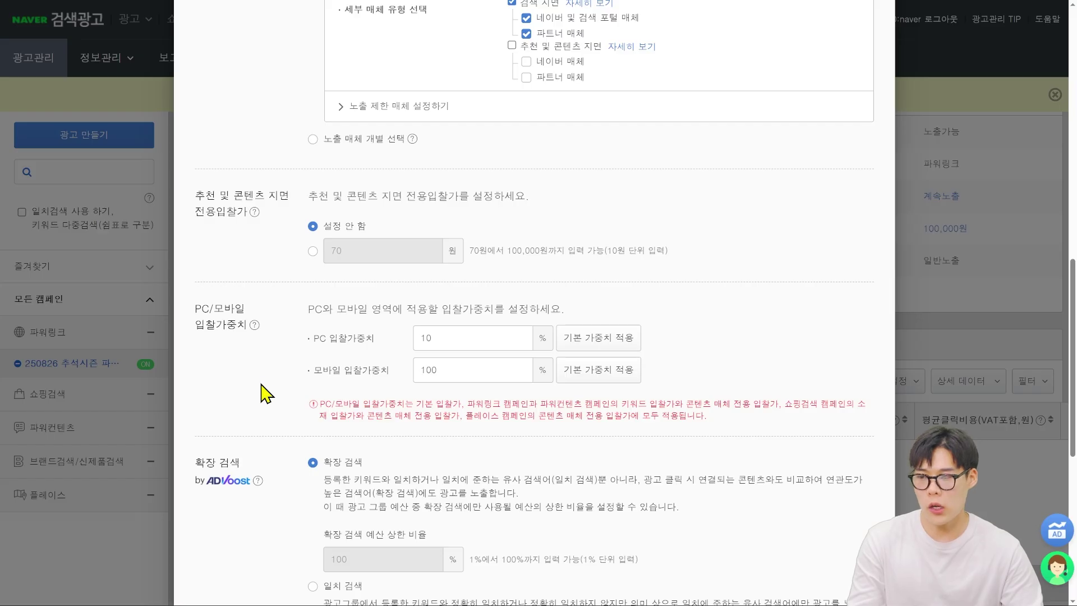
pyautogui.click(443, 345)
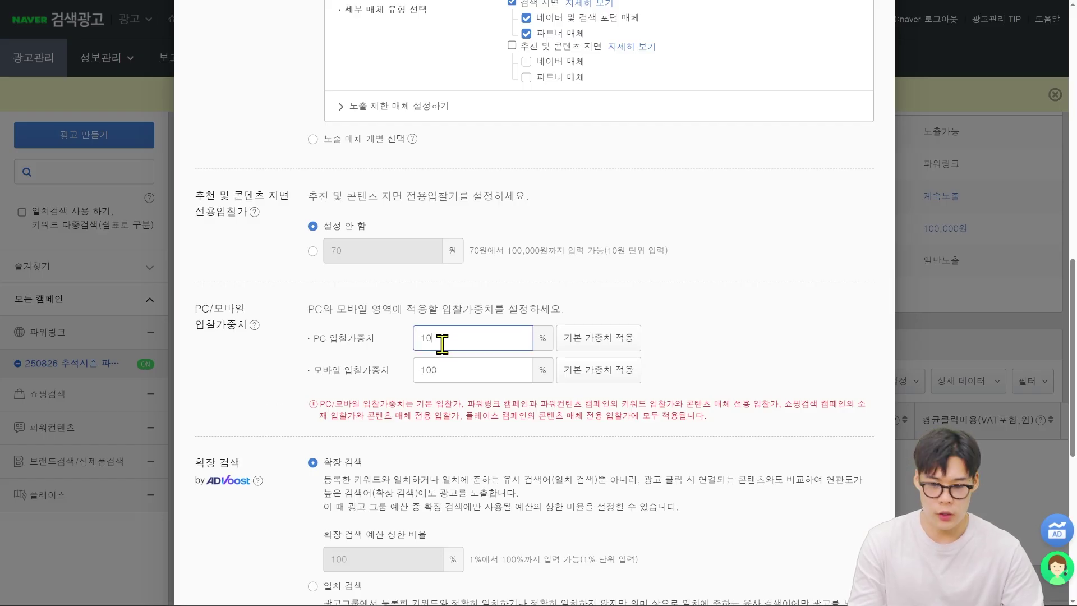
# - Set the ad group's 확장 검색 option to 일치 검색
pyautogui.scroll(-3, 690, 360)
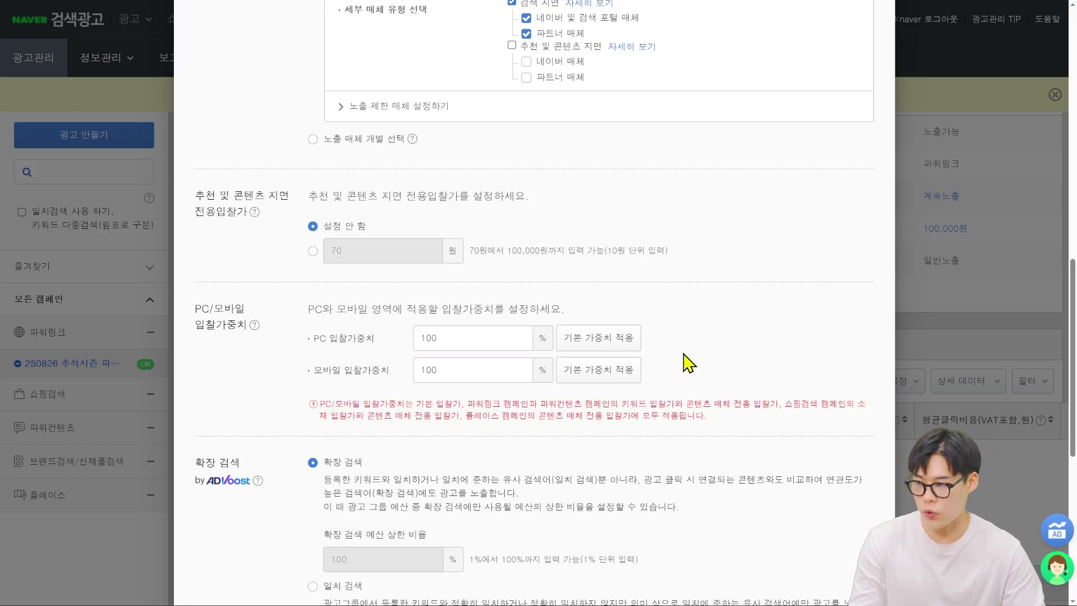
pyautogui.scroll(-4, 654, 284)
pyautogui.scroll(2, 445, 206)
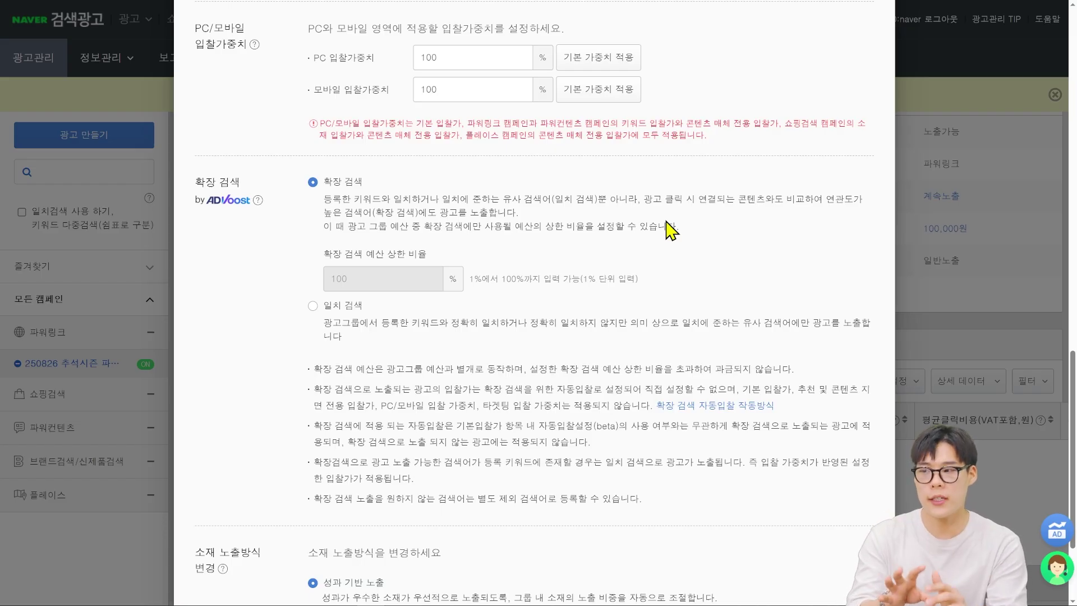
pyautogui.click(311, 309)
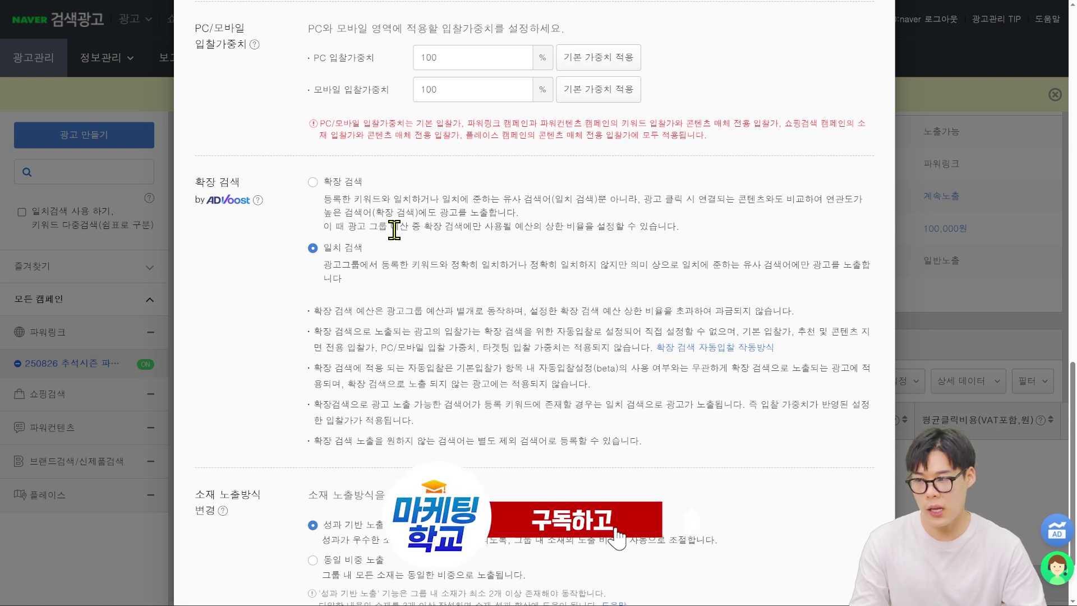
pyautogui.click(313, 182)
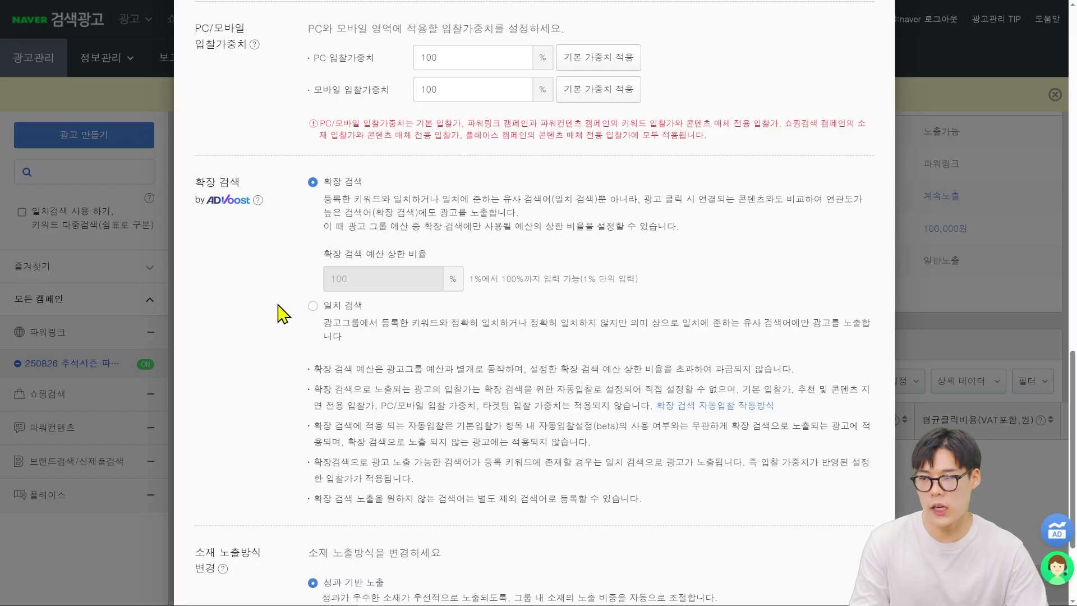
pyautogui.click(312, 306)
pyautogui.hotkey('ctrl', '+')
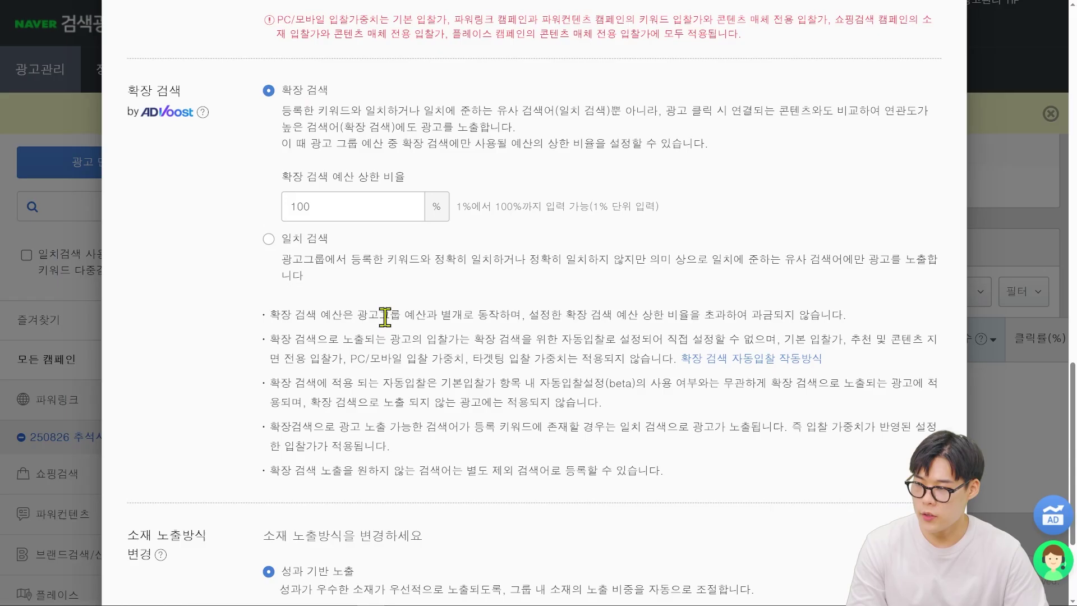
pyautogui.click(269, 240)
# - Try 동일 비중 노출 as the ad group's 소재 노출방식 and return to 성과 기반 노출
pyautogui.scroll(-1, 289, 269)
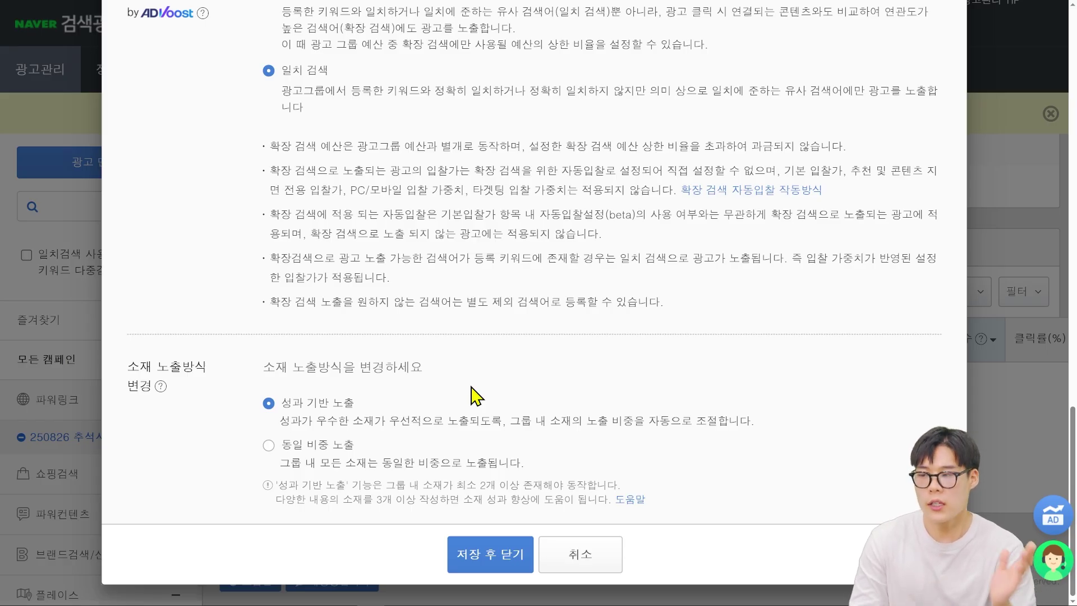
pyautogui.click(269, 447)
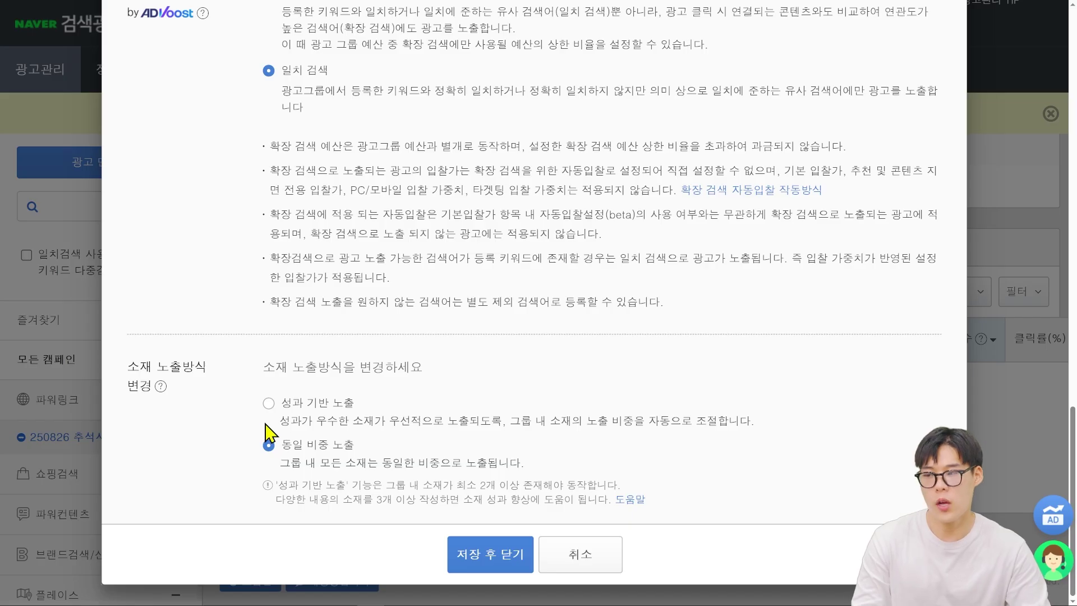
pyautogui.scroll(10, 494, 409)
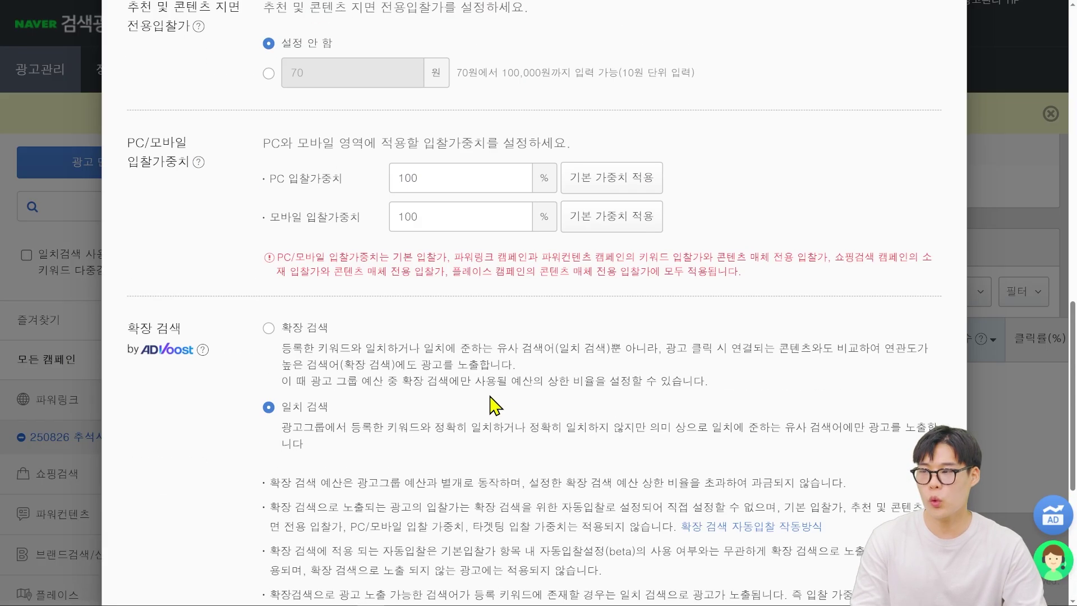
pyautogui.scroll(9, 485, 393)
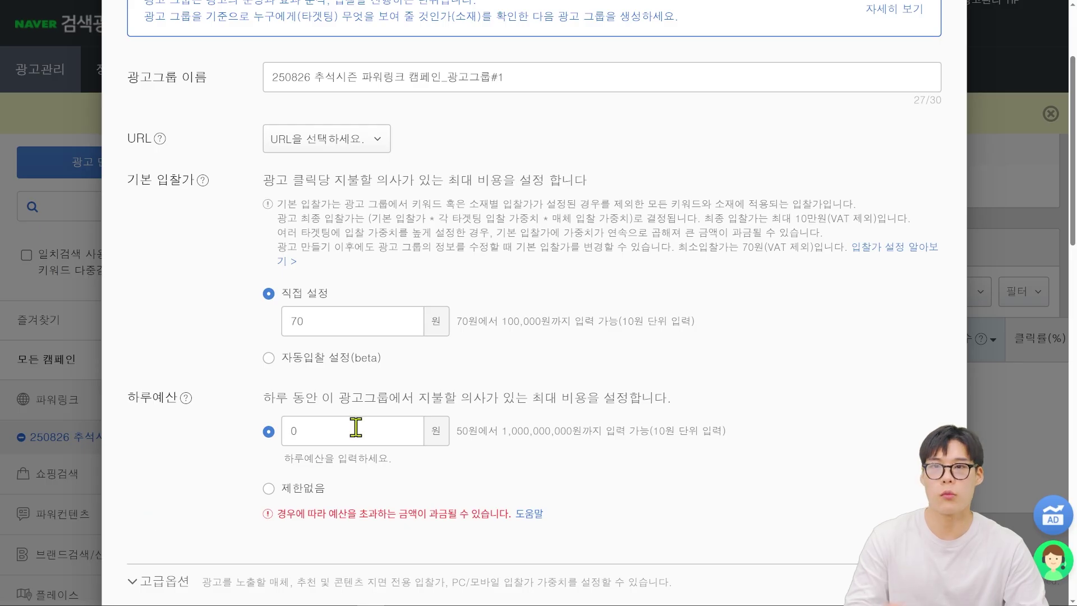
pyautogui.scroll(-20, 358, 427)
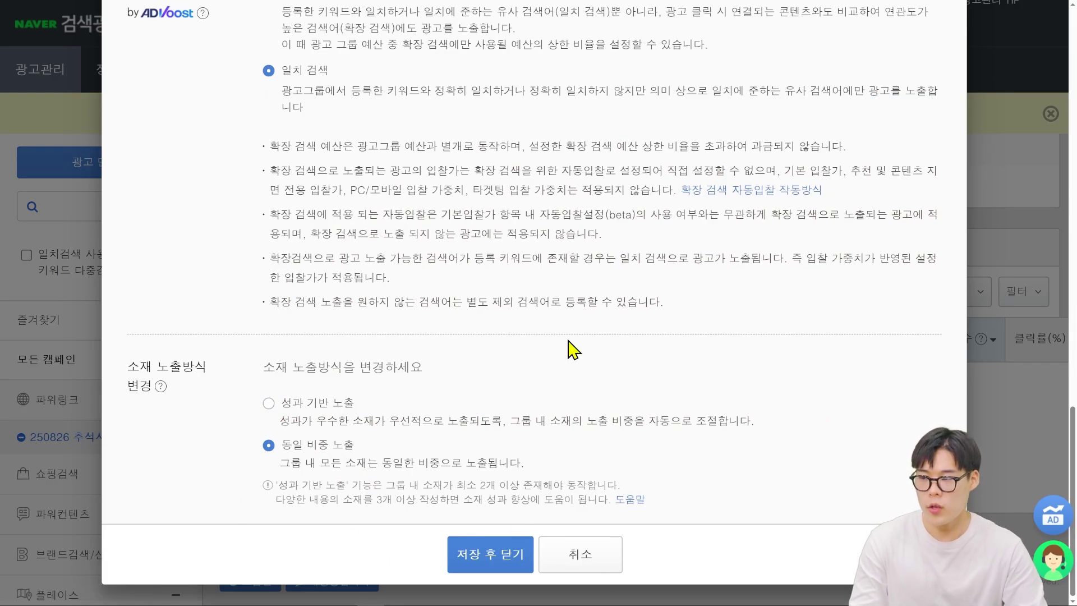
pyautogui.click(269, 405)
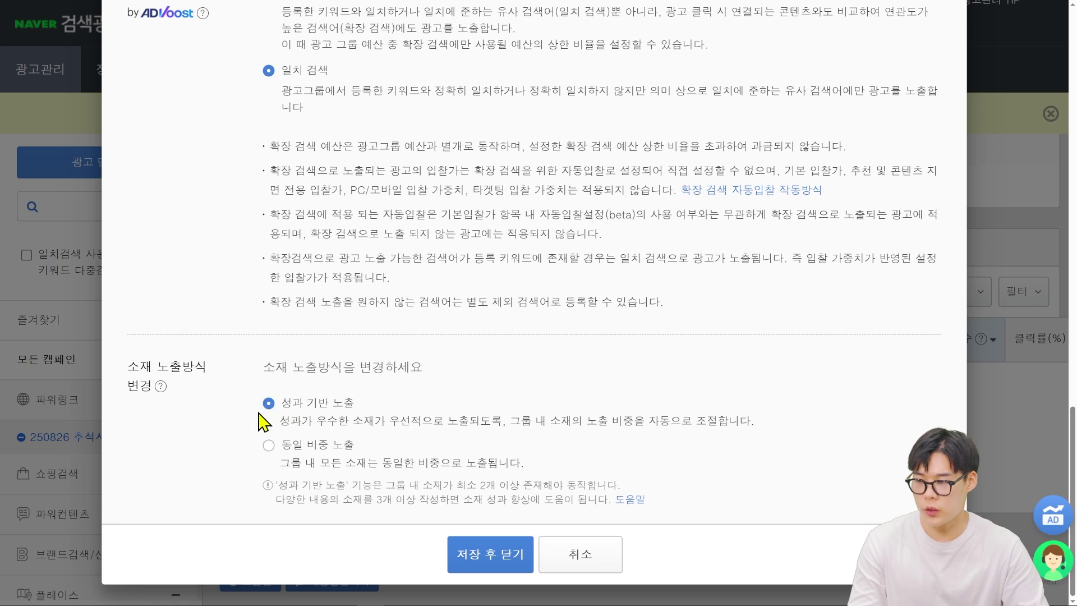
pyautogui.click(268, 447)
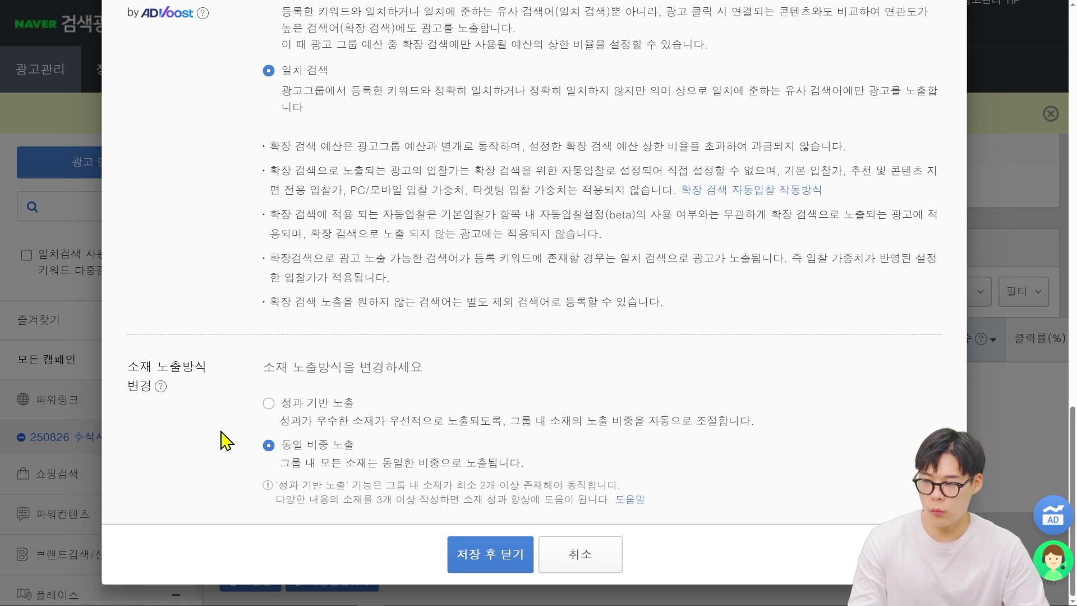
pyautogui.click(269, 403)
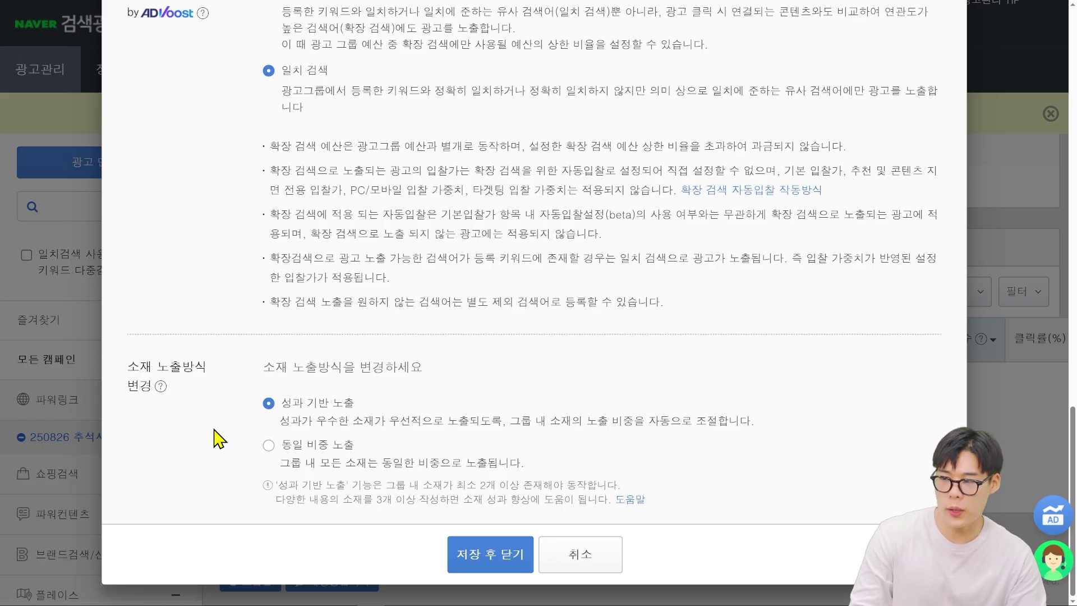
pyautogui.click(269, 446)
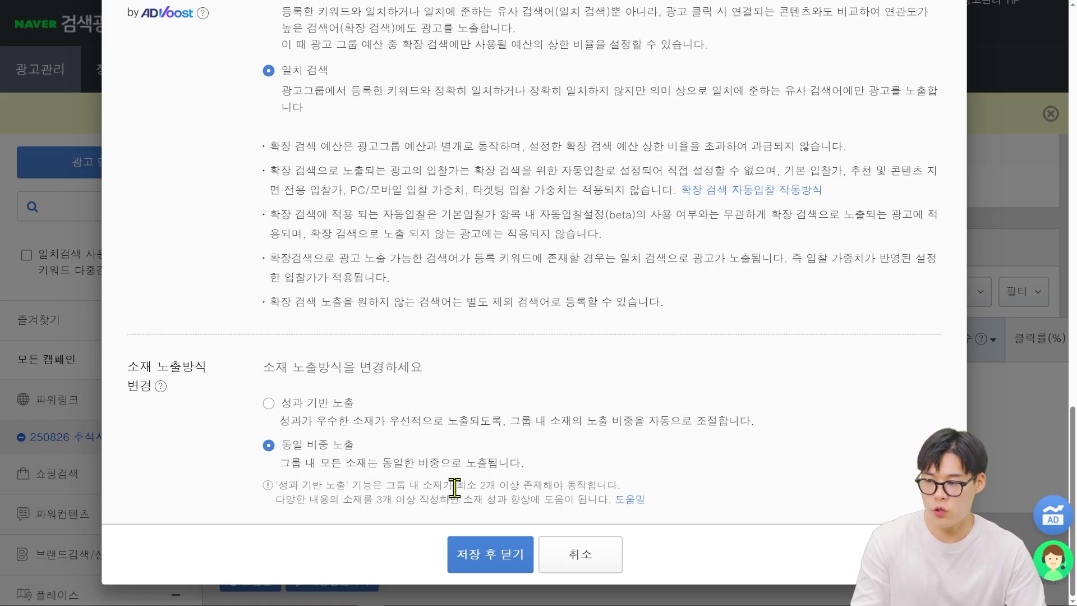
pyautogui.click(269, 403)
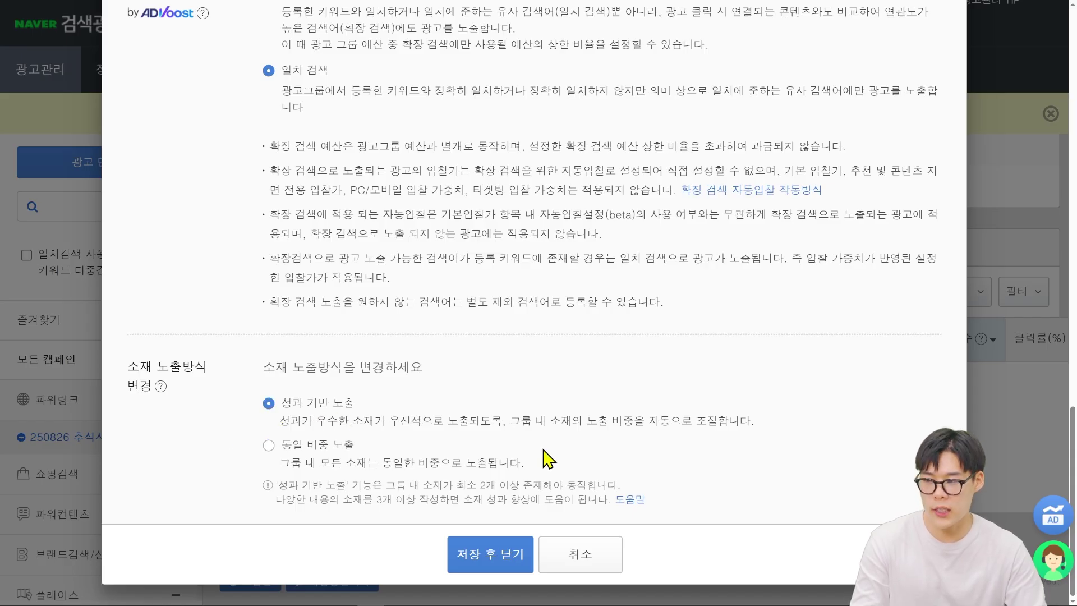
pyautogui.click(493, 563)
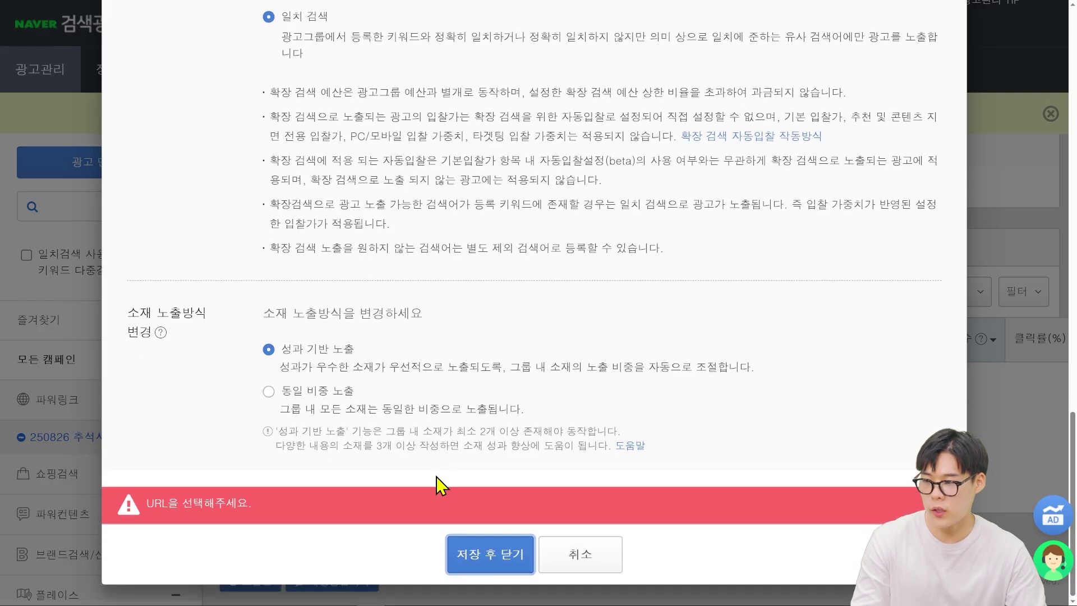
pyautogui.scroll(20, 436, 476)
pyautogui.click(359, 284)
pyautogui.click(339, 312)
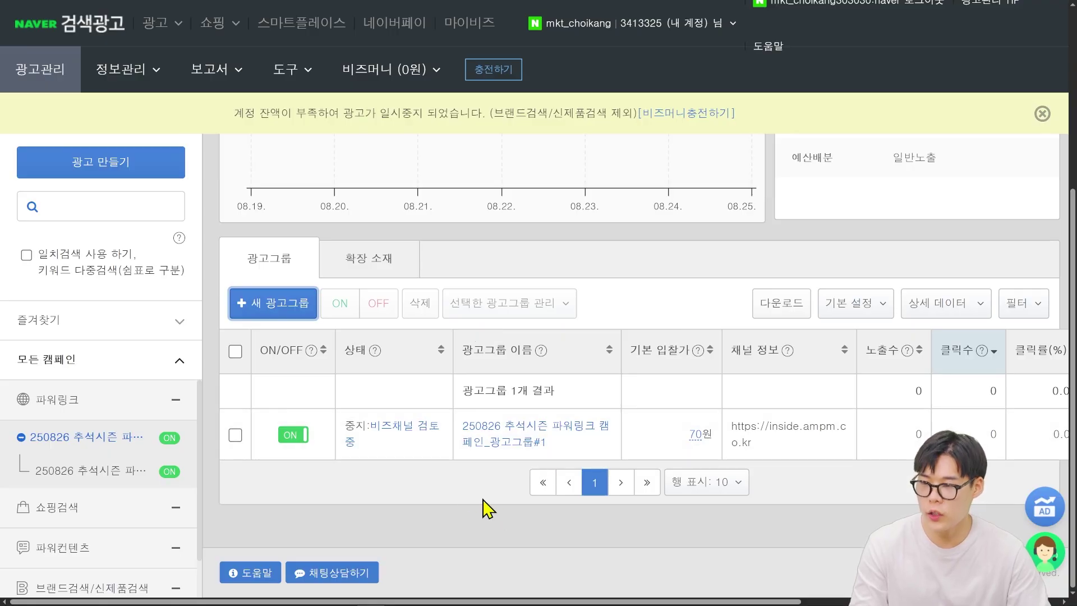
# - Rename the saved ad group to 250826 추석시즌 광고그룹 pc and save the change
pyautogui.click(596, 440)
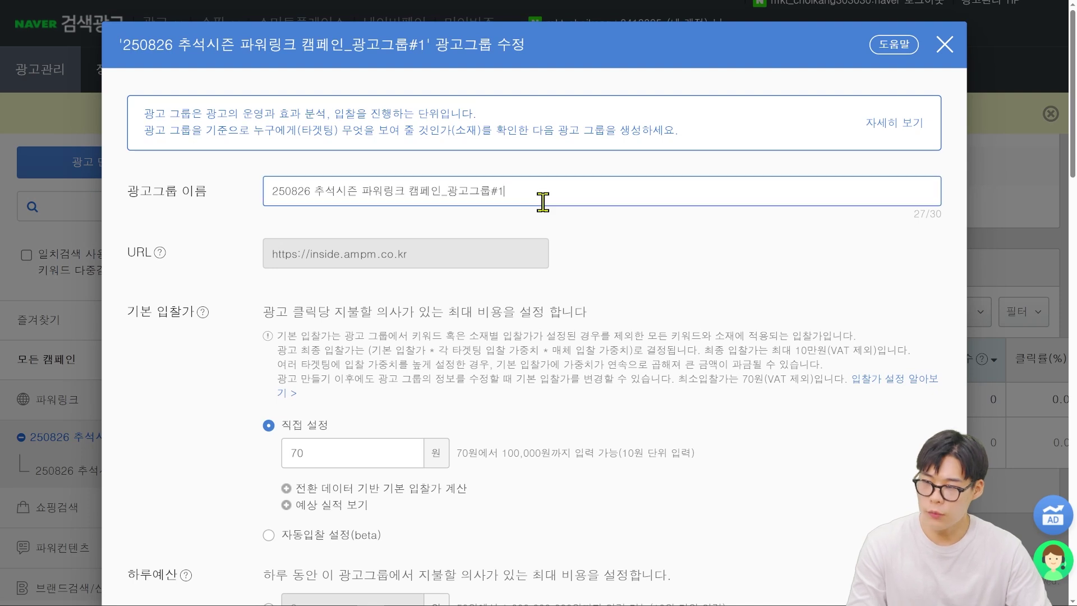
pyautogui.press('BackSpace')
pyautogui.press('BackSpace')
pyautogui.press('BackSpace')
pyautogui.press('BackSpace')
pyautogui.press('BackSpace')
pyautogui.press('BackSpace')
pyautogui.press('BackSpace')
pyautogui.press('BackSpace')
pyautogui.press('BackSpace')
pyautogui.press('BackSpace')
pyautogui.press('BackSpace')
pyautogui.press('BackSpace')
pyautogui.press('BackSpace')
pyautogui.press('BackSpace')
pyautogui.press('BackSpace')
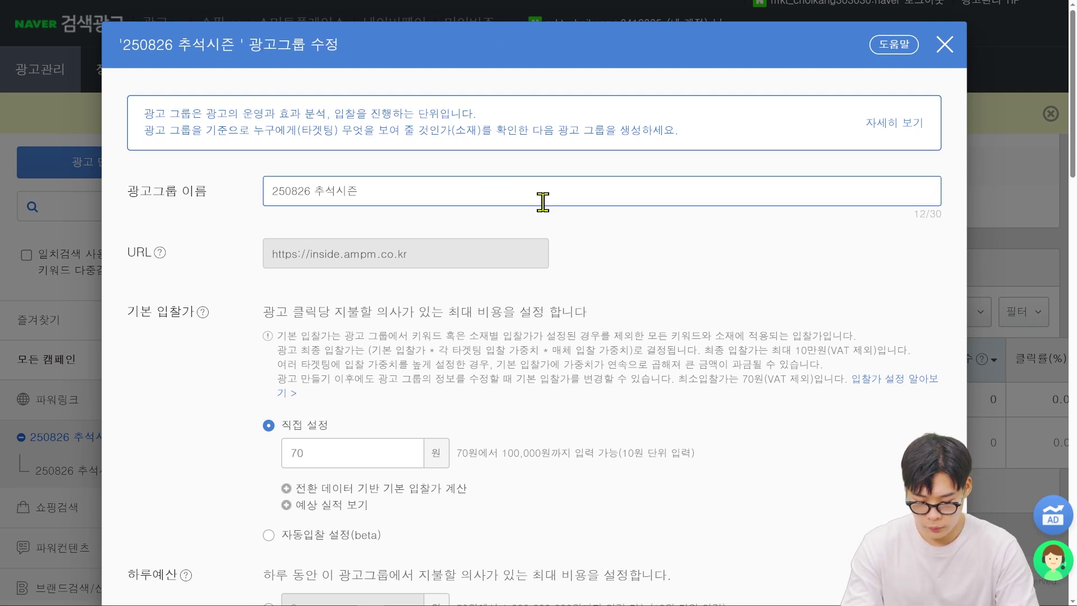
pyautogui.write('ㄱ')
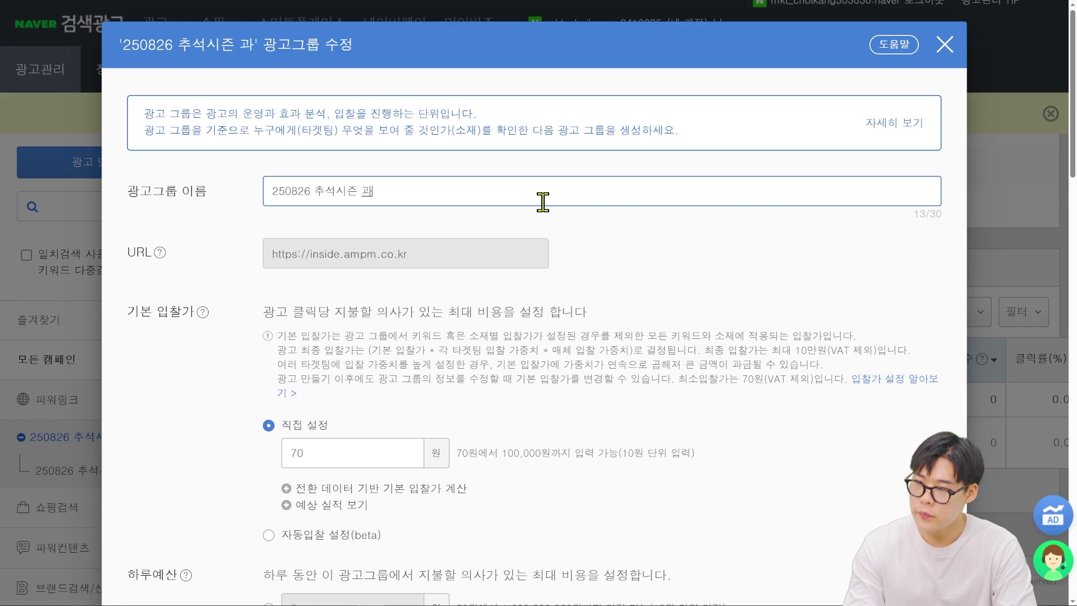
pyautogui.write('광고그룹 ')
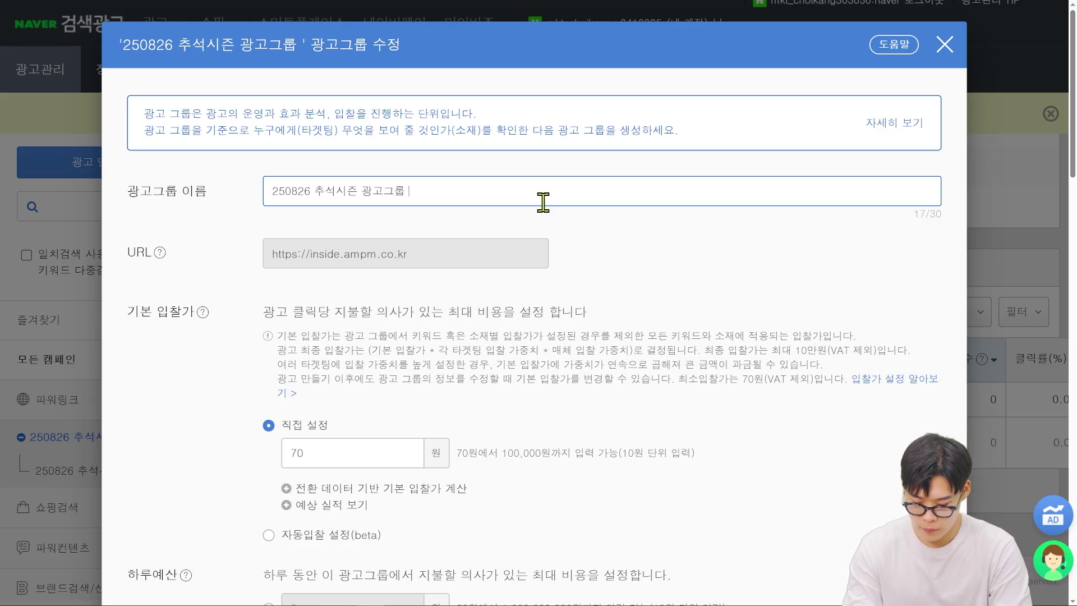
pyautogui.write('pc')
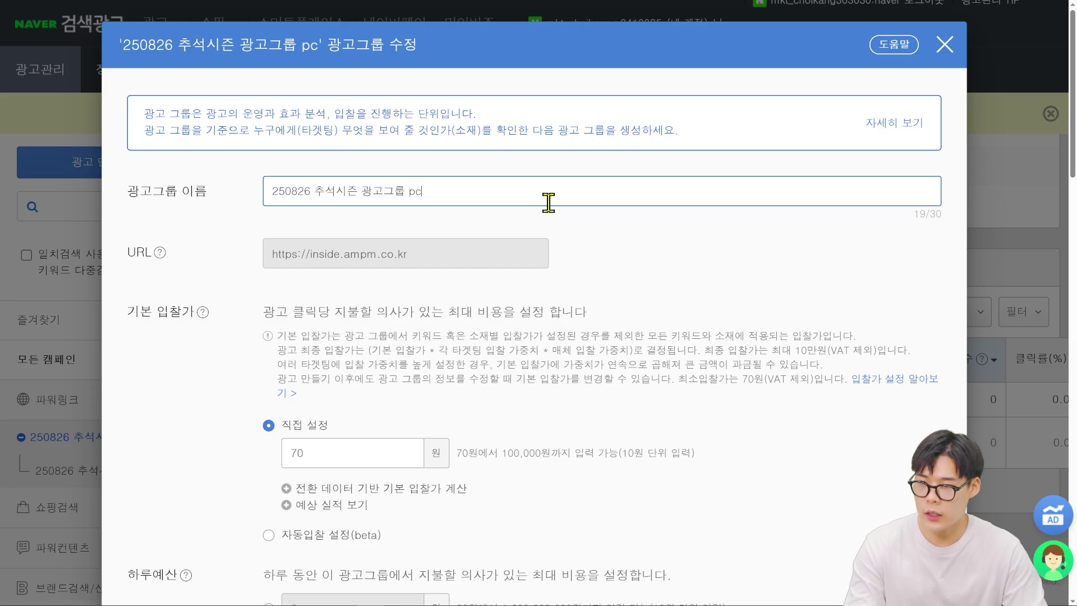
pyautogui.scroll(-10, 576, 272)
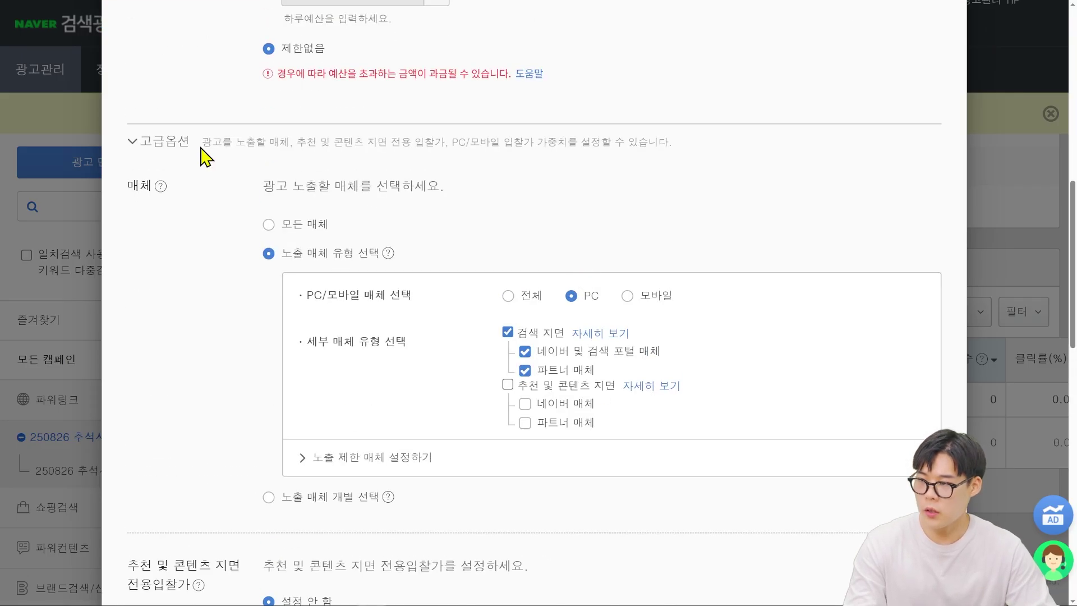
pyautogui.scroll(-1, 577, 348)
pyautogui.scroll(-15, 570, 331)
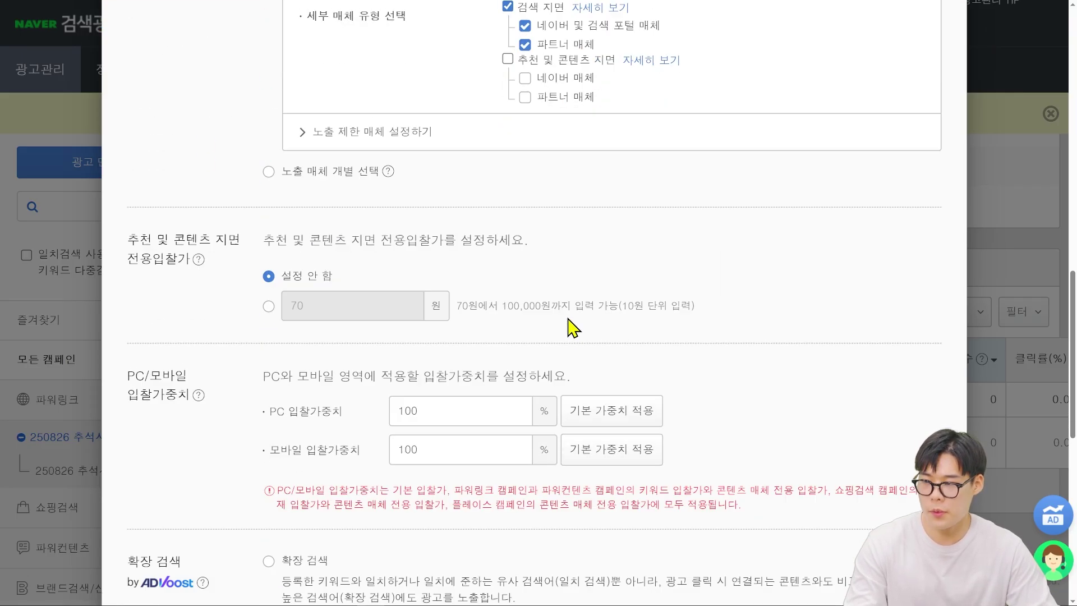
pyautogui.click(490, 554)
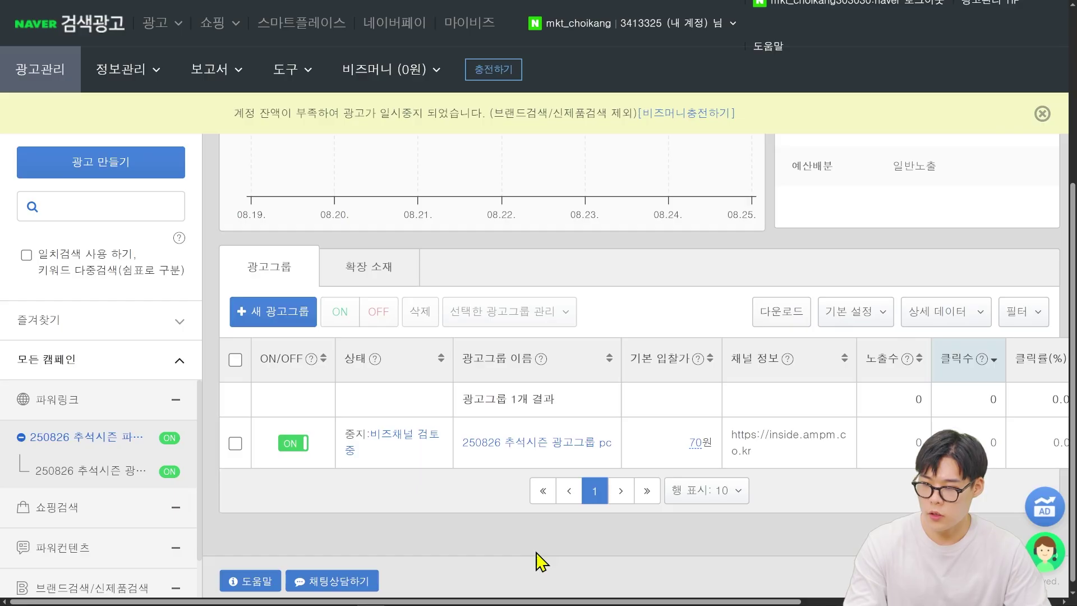
# - Start a new ad group in the same campaign and name it 250826 추석시즌 광고그룹 MO
pyautogui.click(307, 311)
pyautogui.click(540, 220)
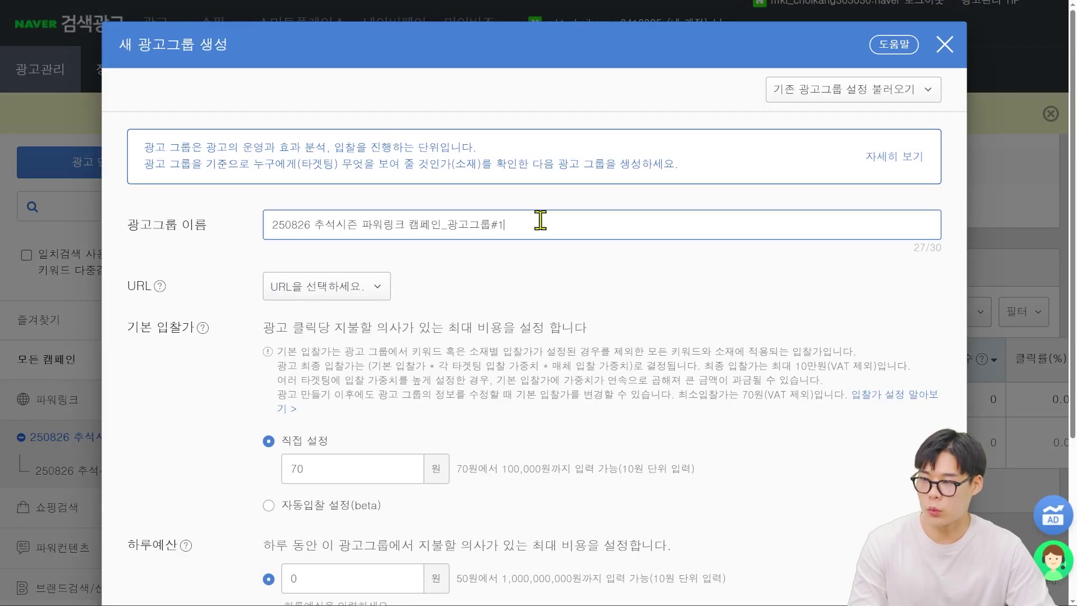
pyautogui.hotkey('ctrl', 'shift', 'Left')
pyautogui.hotkey('ctrl', 'shift', 'Left')
pyautogui.hotkey('ctrl', 'shift', 'Left')
pyautogui.hotkey('ctrl', 'shift', 'Left')
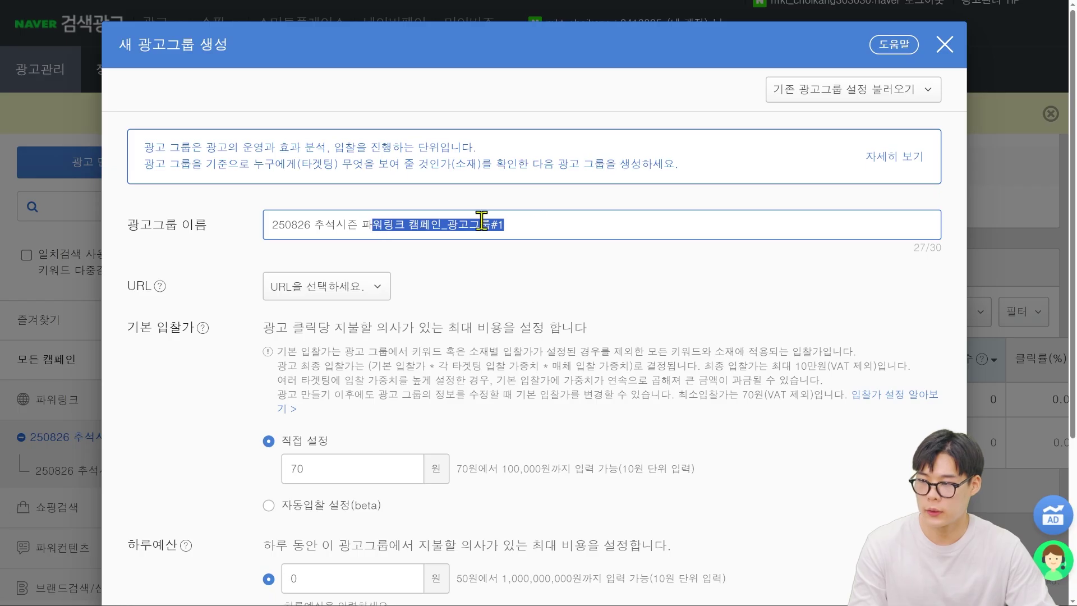
pyautogui.press('BackSpace')
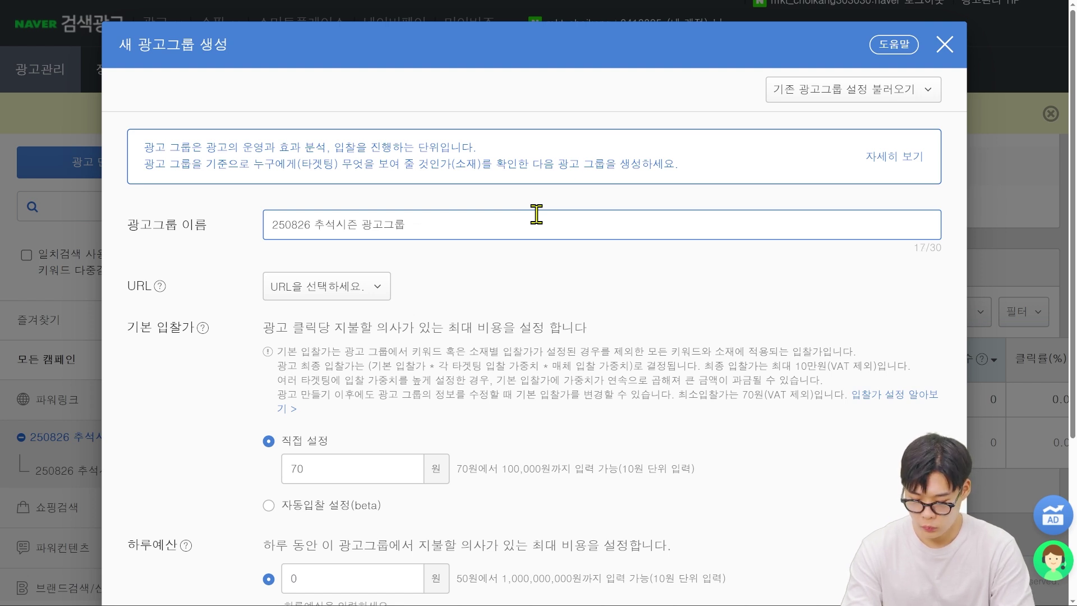
pyautogui.doubleClick(296, 312)
pyautogui.click(376, 295)
pyautogui.click(362, 328)
pyautogui.scroll(-2, 557, 319)
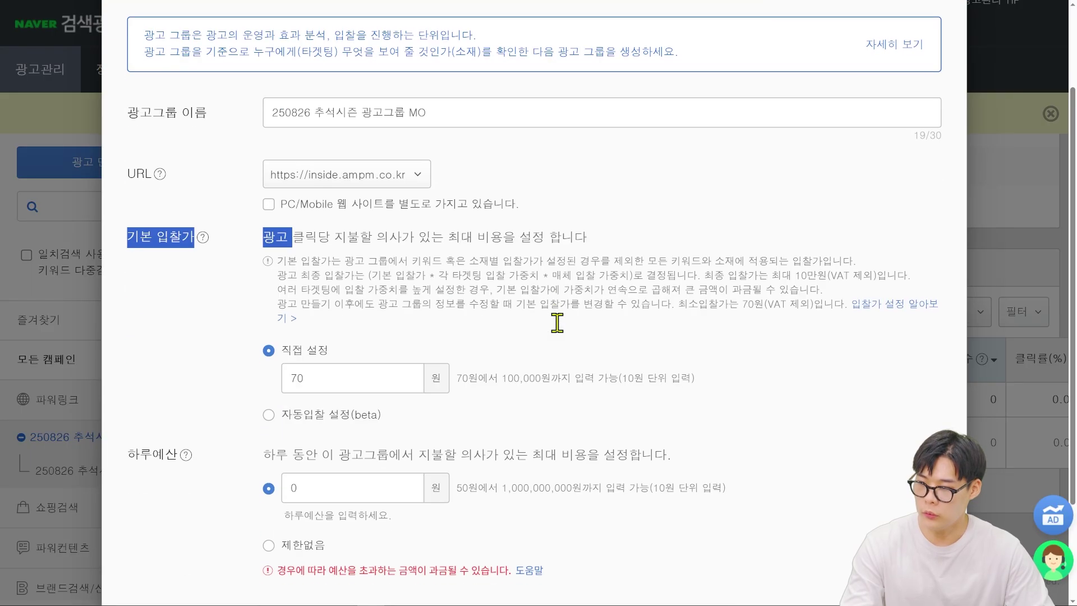
pyautogui.click(632, 259)
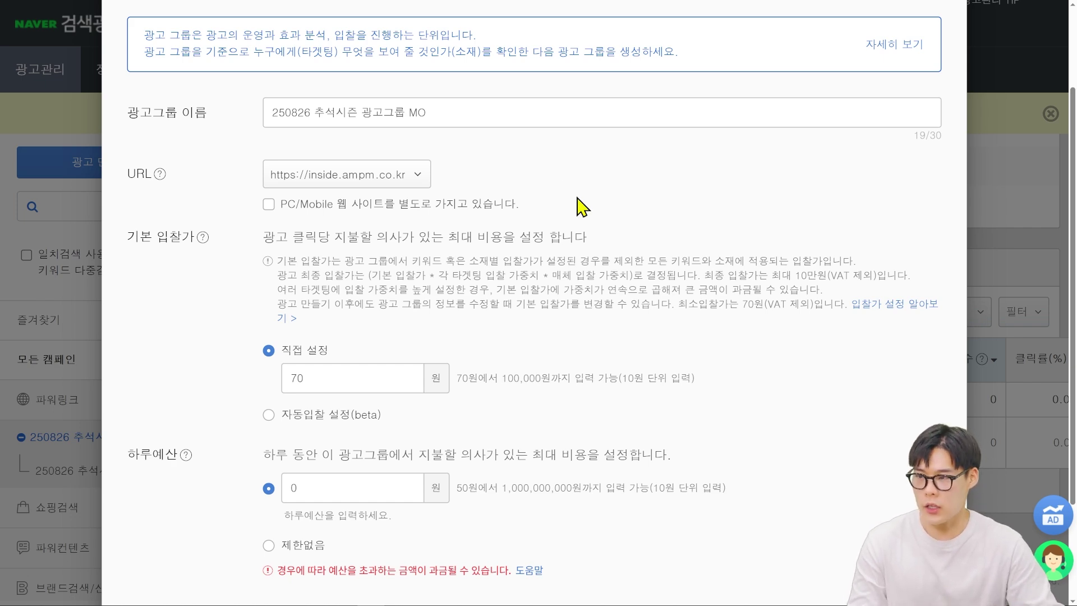
# - Set the MO ad group's 하루예산 to 제한없음 and expand its 고급옵션
pyautogui.scroll(-2, 577, 204)
pyautogui.click(269, 433)
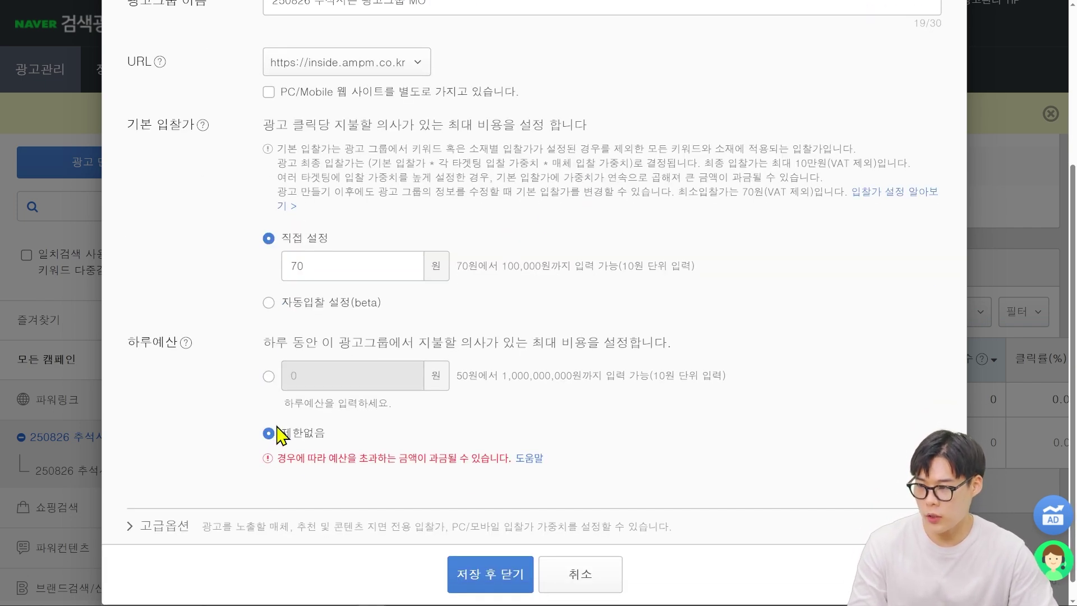
pyautogui.click(134, 527)
pyautogui.scroll(-3, 189, 383)
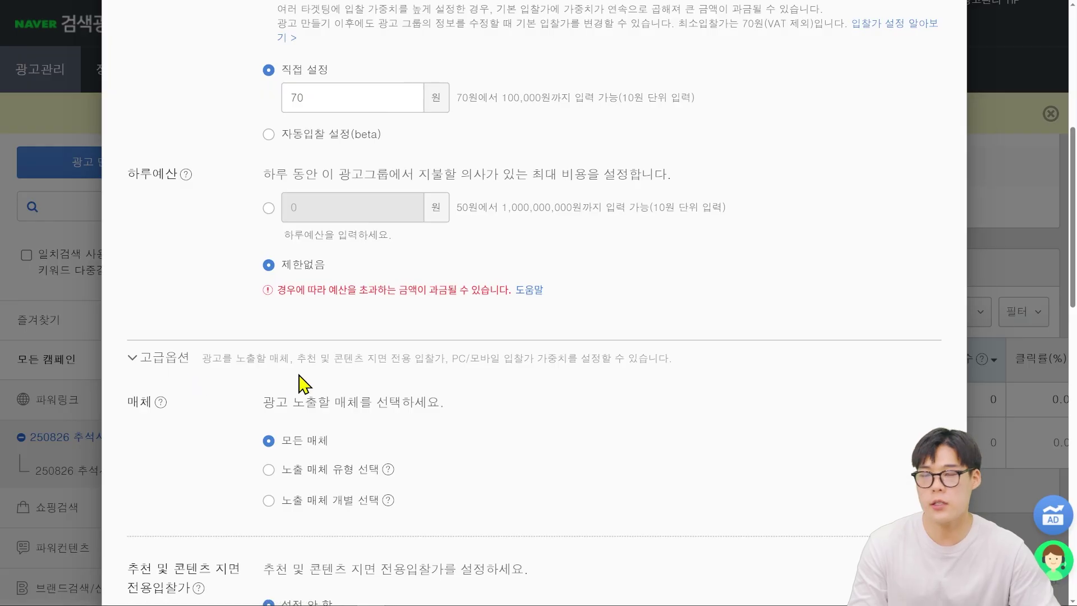
# - Restrict the MO ad group's media by type to 모바일, exclude 추천 및 콘텐츠 지면, and save the ad group
pyautogui.scroll(-2, 306, 392)
pyautogui.click(270, 359)
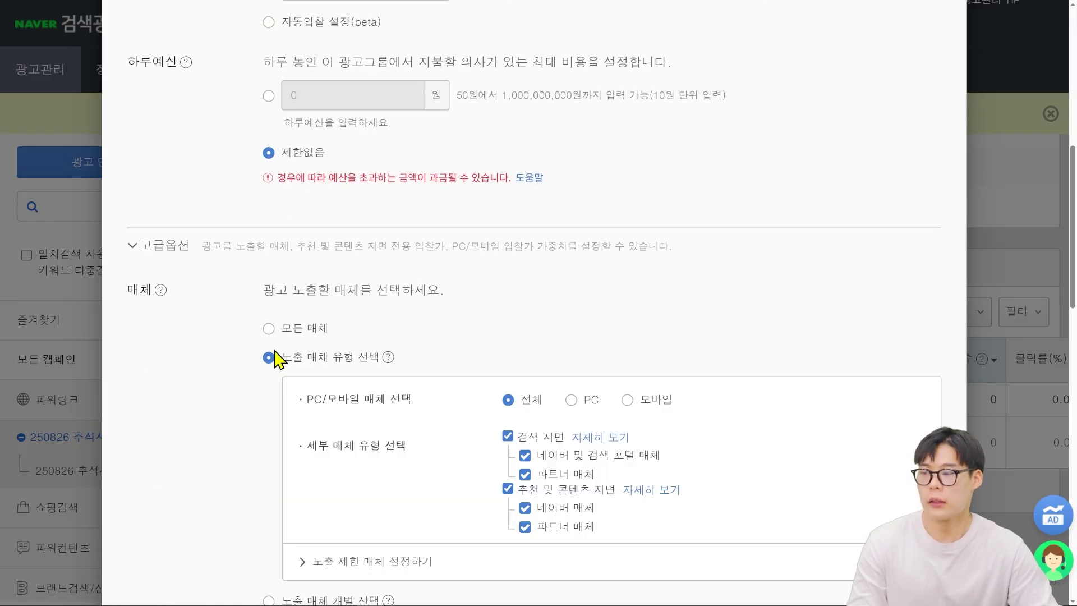
pyautogui.scroll(-3, 241, 392)
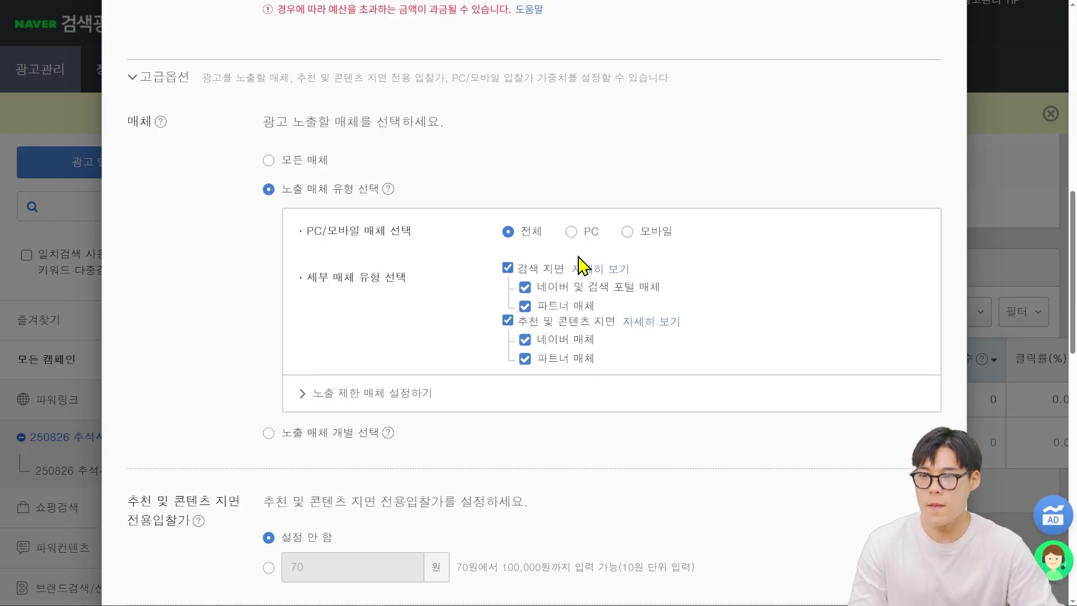
pyautogui.click(507, 320)
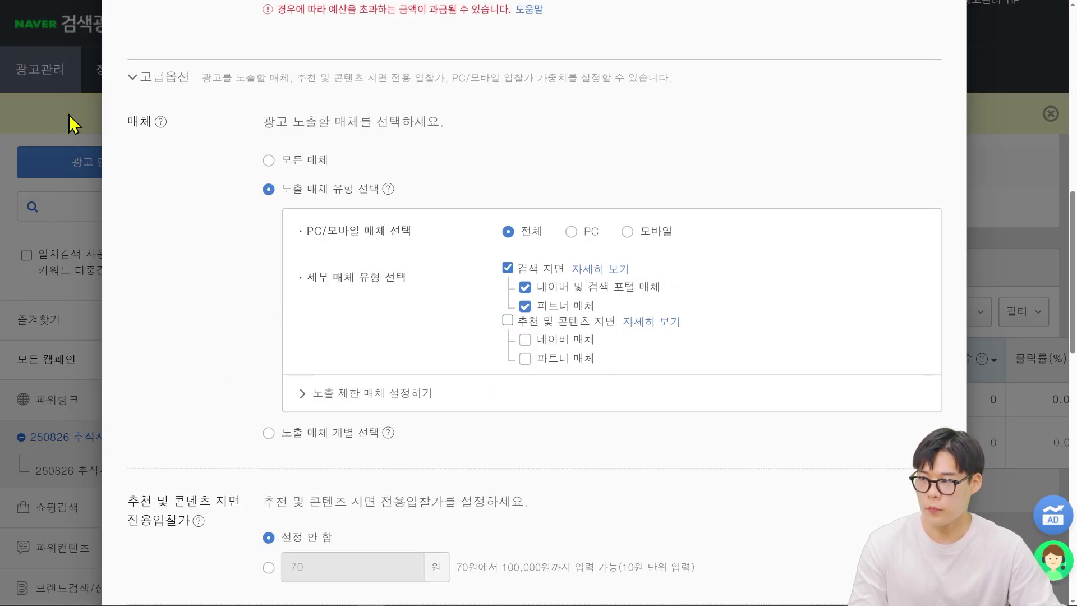
pyautogui.click(628, 233)
pyautogui.scroll(-15, 205, 294)
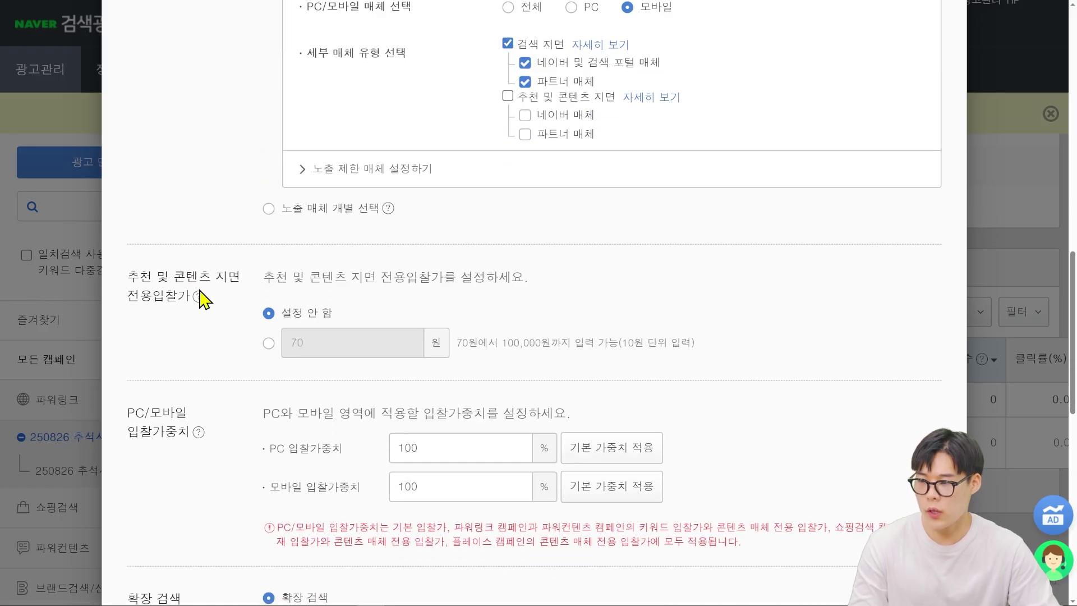
pyautogui.click(487, 540)
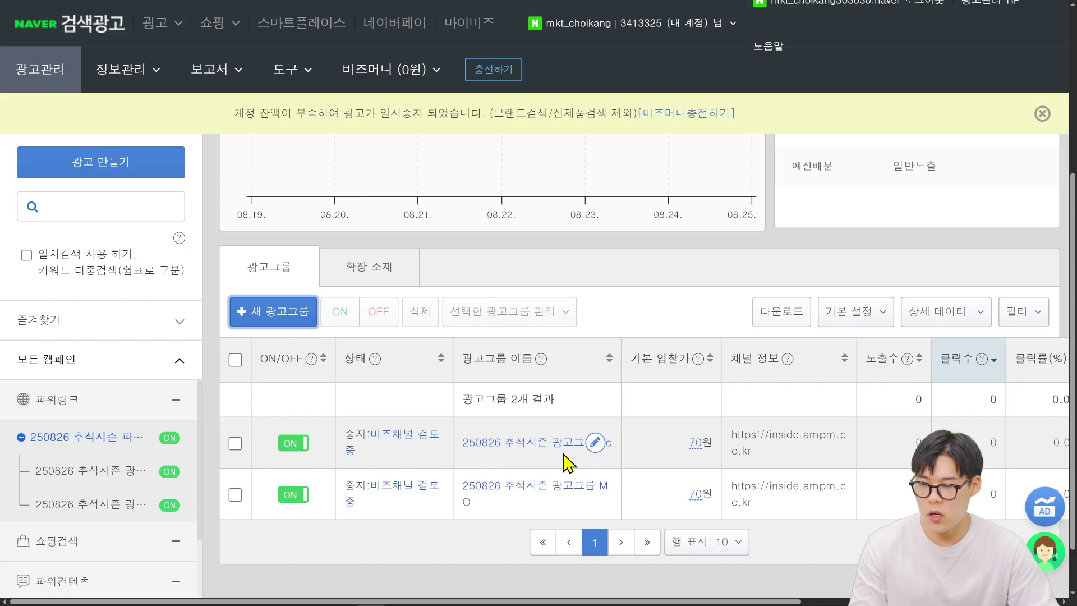
# - Open the 250826 추석시즌 광고그룹 pc ad group and review its information and keyword section
pyautogui.click(423, 541)
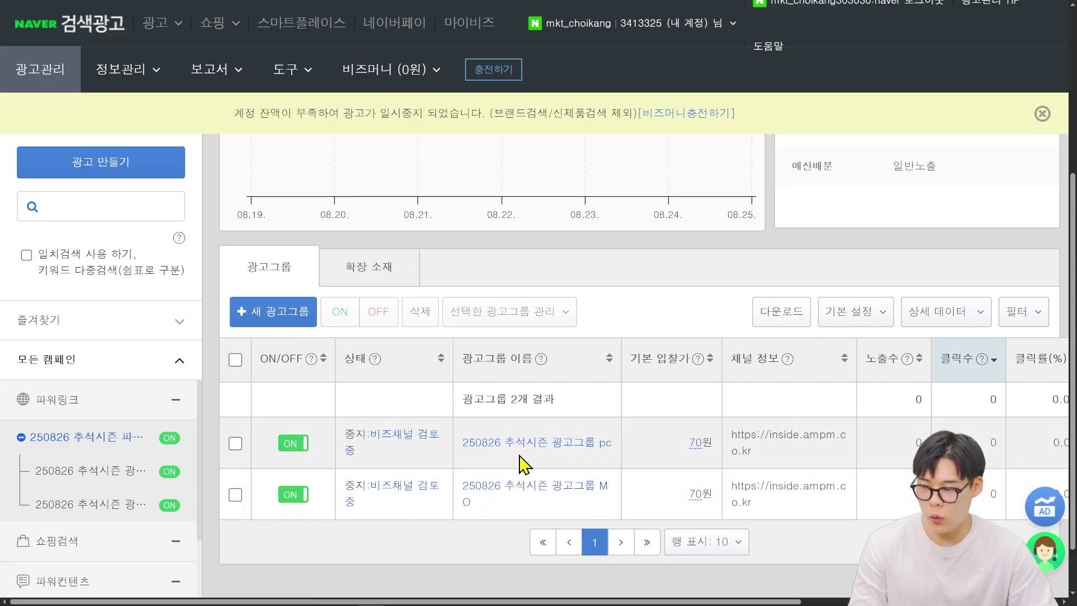
pyautogui.hotkey('ctrl', '-')
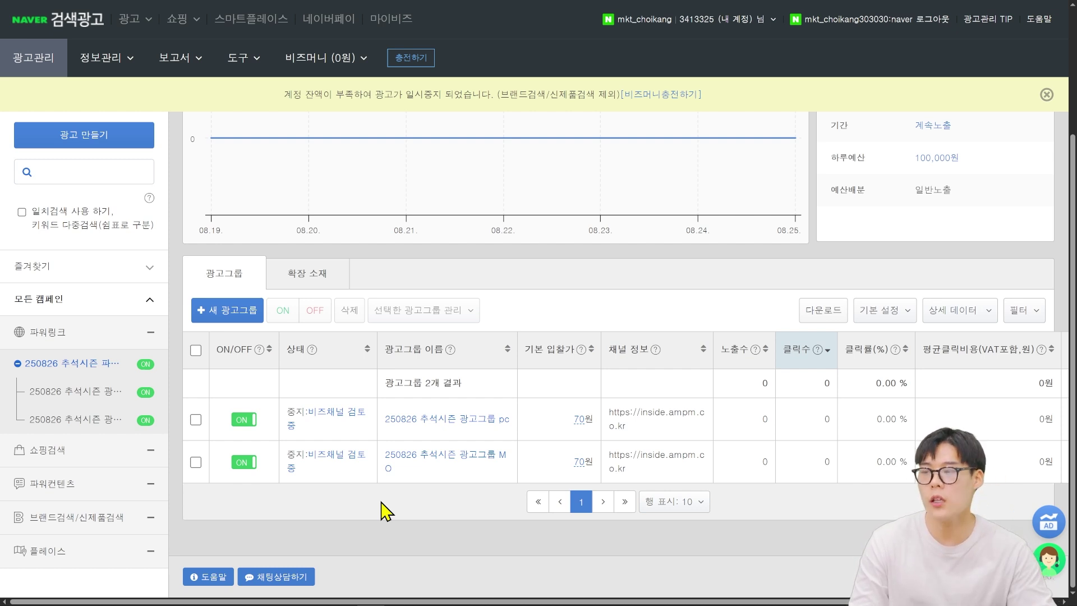
pyautogui.click(433, 426)
pyautogui.scroll(-3, 488, 378)
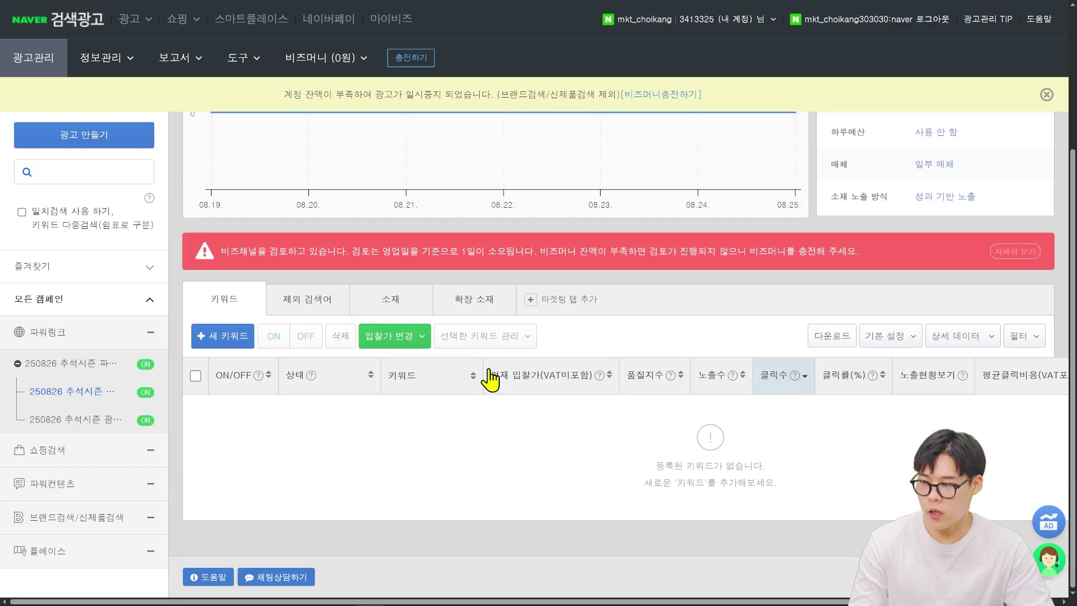
pyautogui.scroll(3, 219, 353)
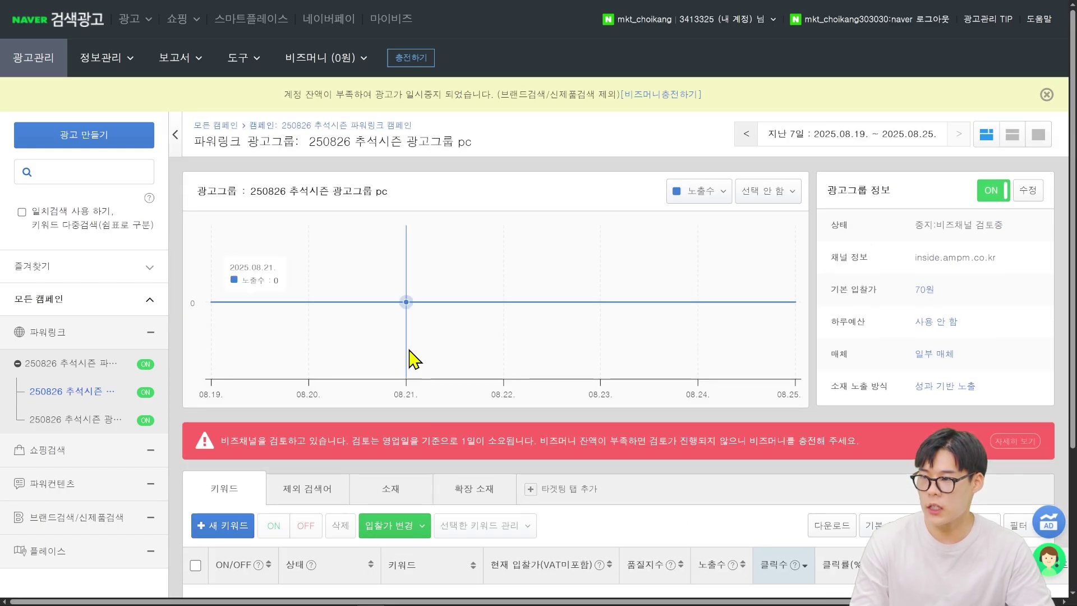
pyautogui.scroll(-2, 442, 331)
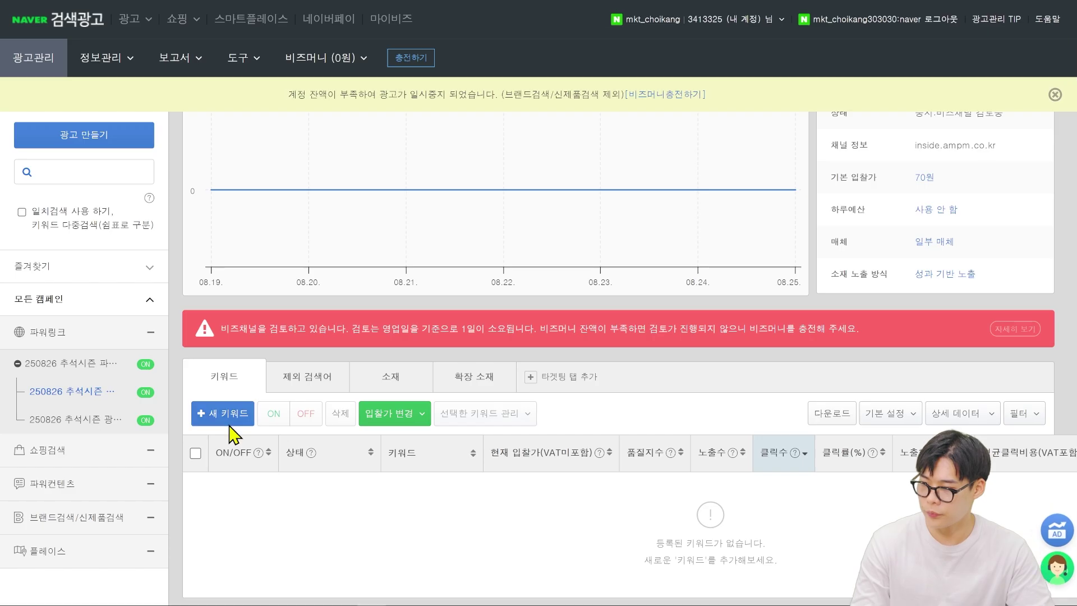
pyautogui.click(227, 418)
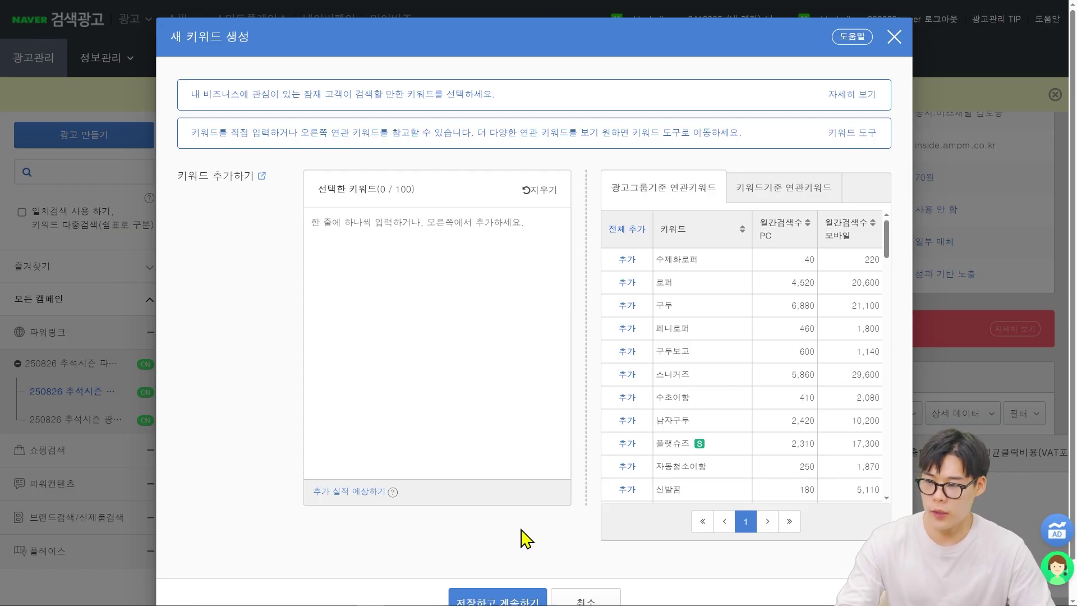
pyautogui.scroll(-1, 566, 591)
pyautogui.click(587, 566)
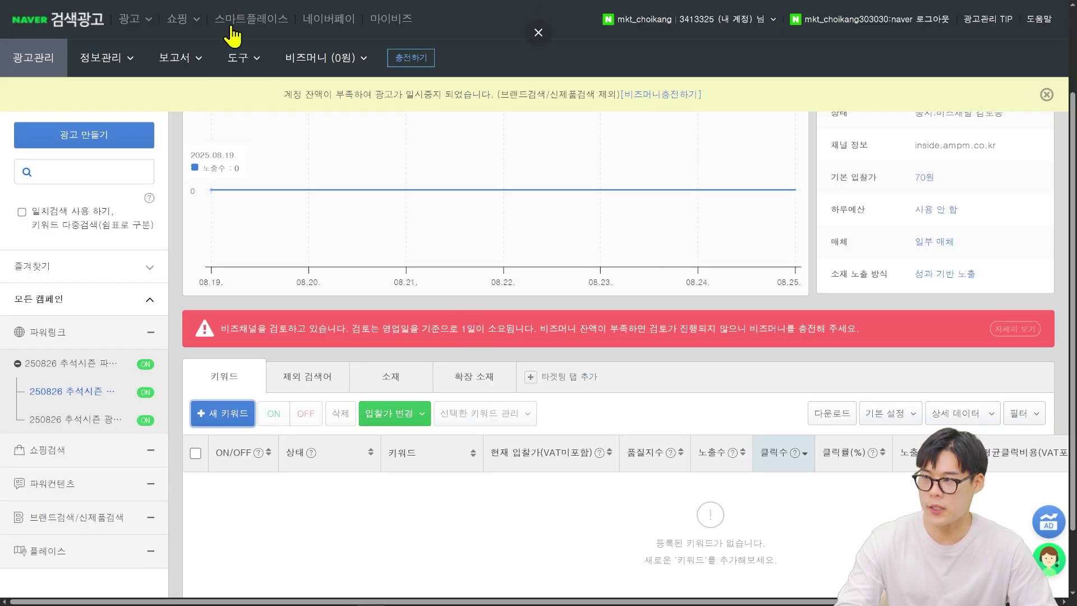
# - Look up related keywords for 추석선물세트, 추석과일세트 and 추석선물추천 in the 키워드 도구
pyautogui.click(243, 61)
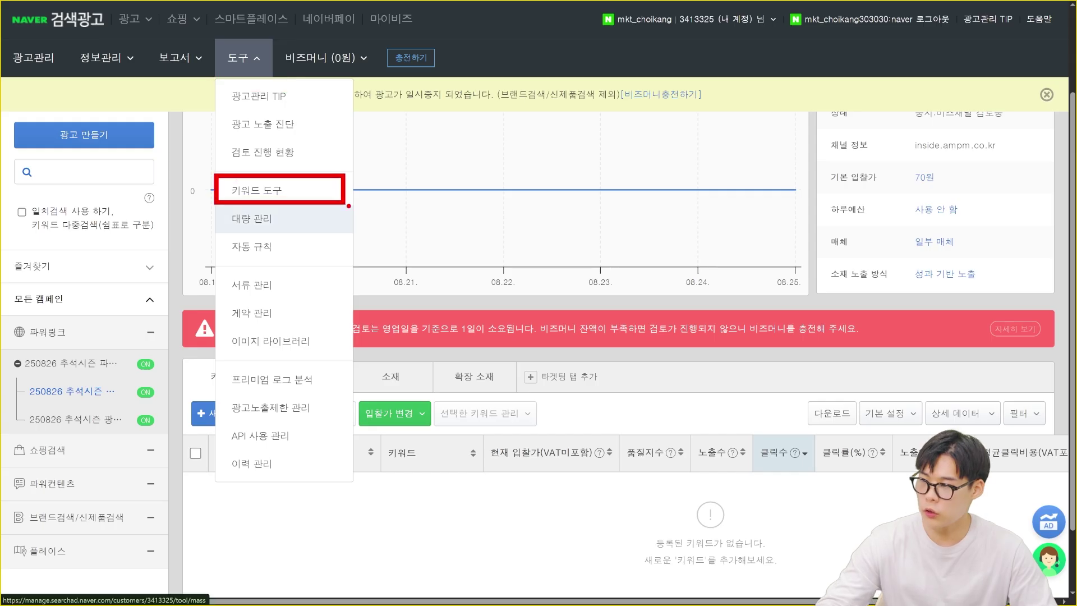
pyautogui.click(297, 192)
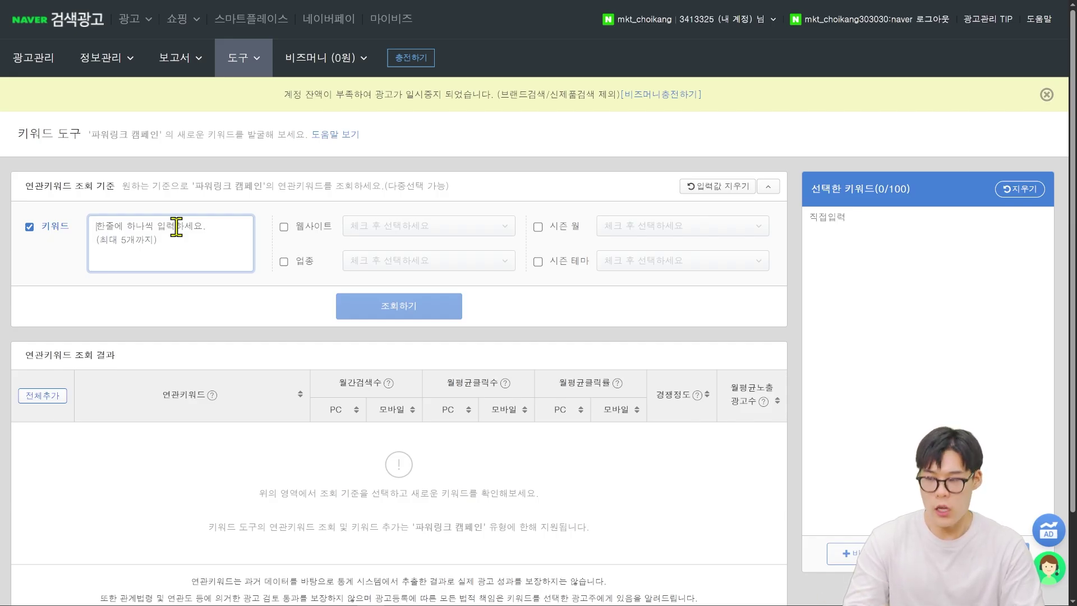
pyautogui.write('취')
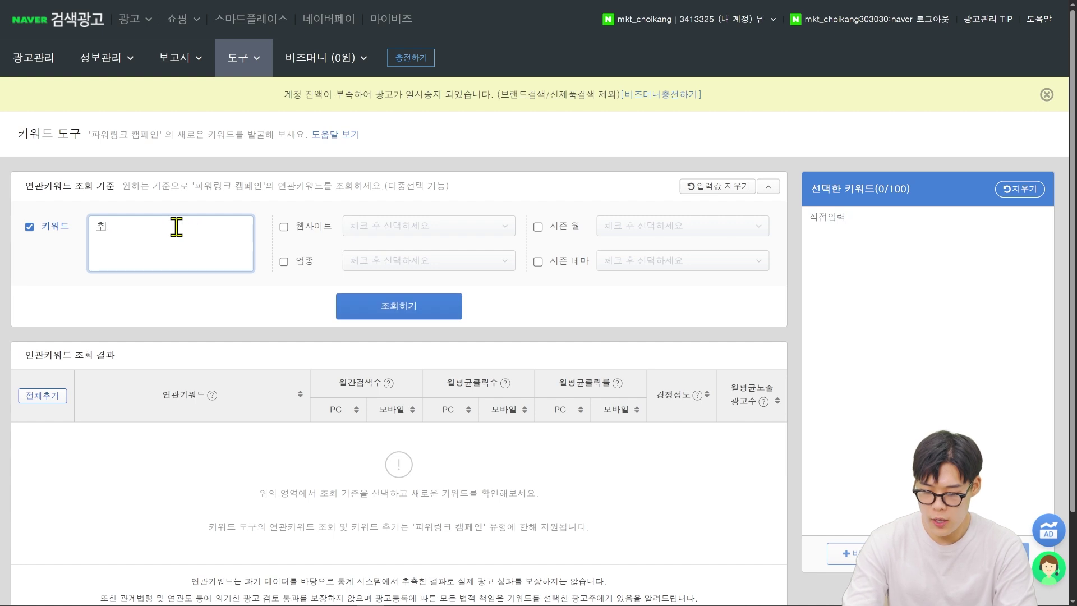
pyautogui.write('춰')
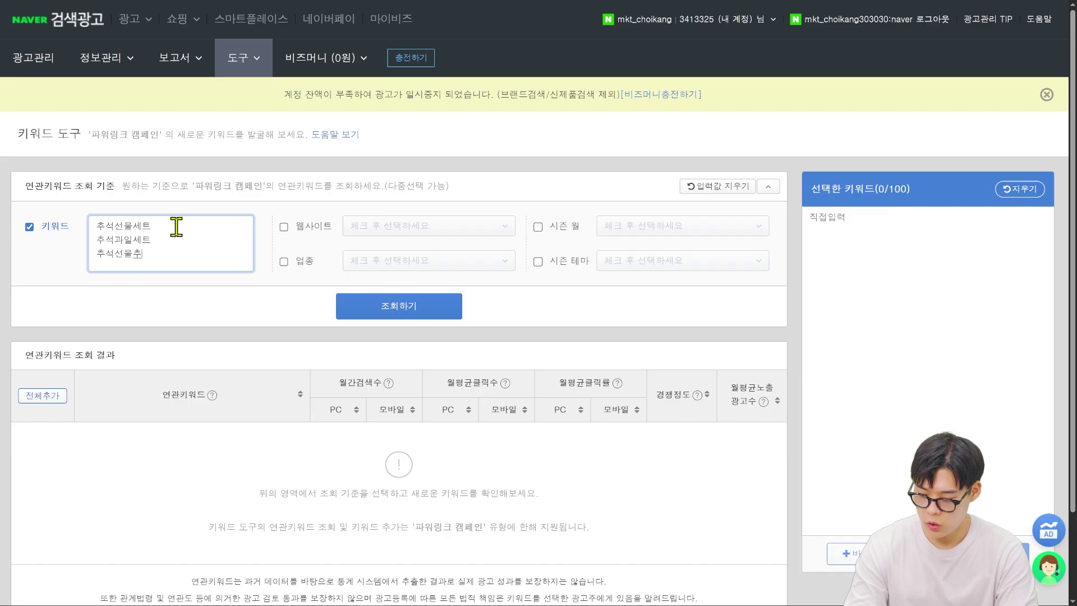
pyautogui.press('Return')
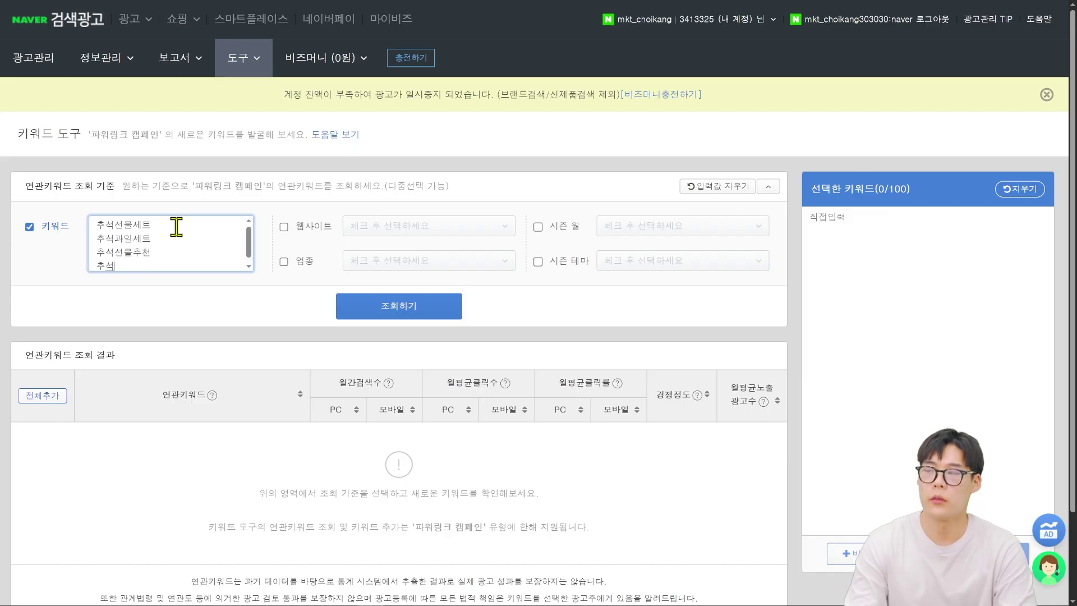
pyautogui.press('BackSpace')
pyautogui.press('BackSpace')
pyautogui.press('BackSpace')
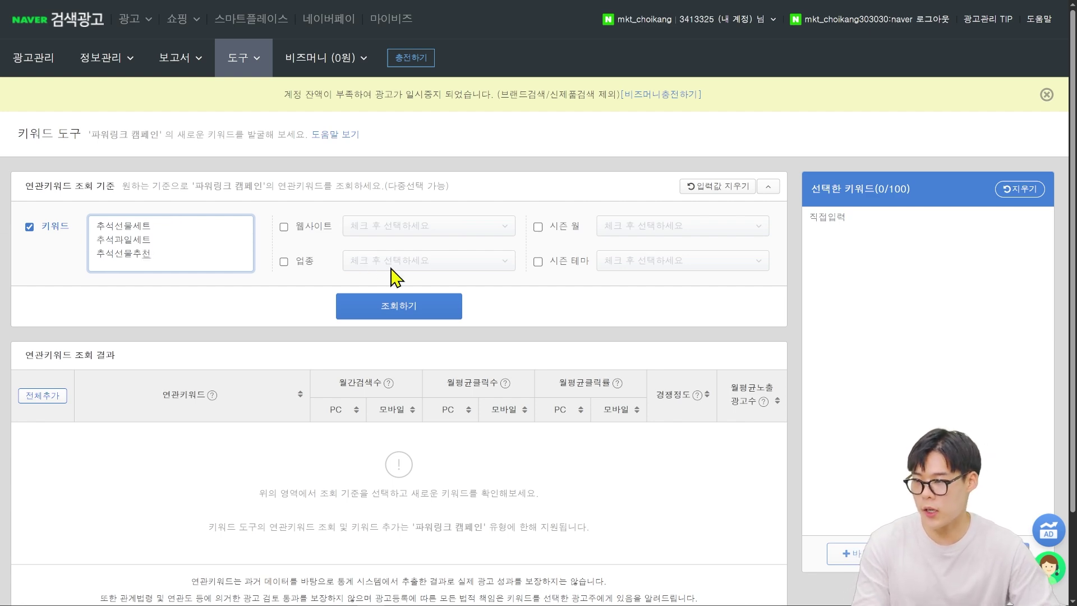
pyautogui.click(399, 311)
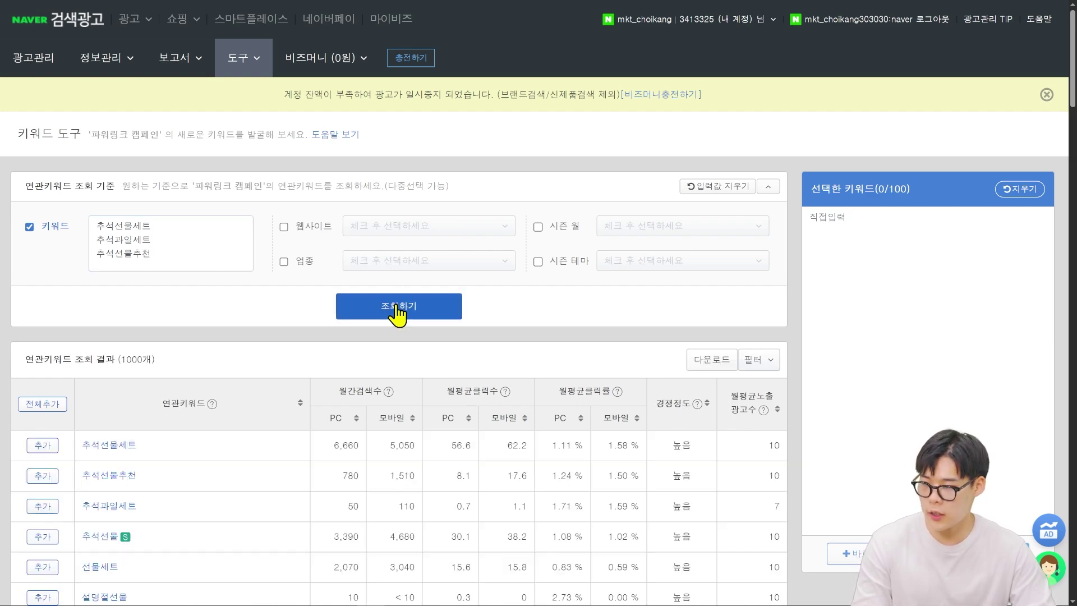
# - Add the related keywords 추석선물세트, 추석선물추천 and 추석과일세트 to the selected keywords
pyautogui.scroll(-3, 288, 325)
pyautogui.scroll(3, 213, 438)
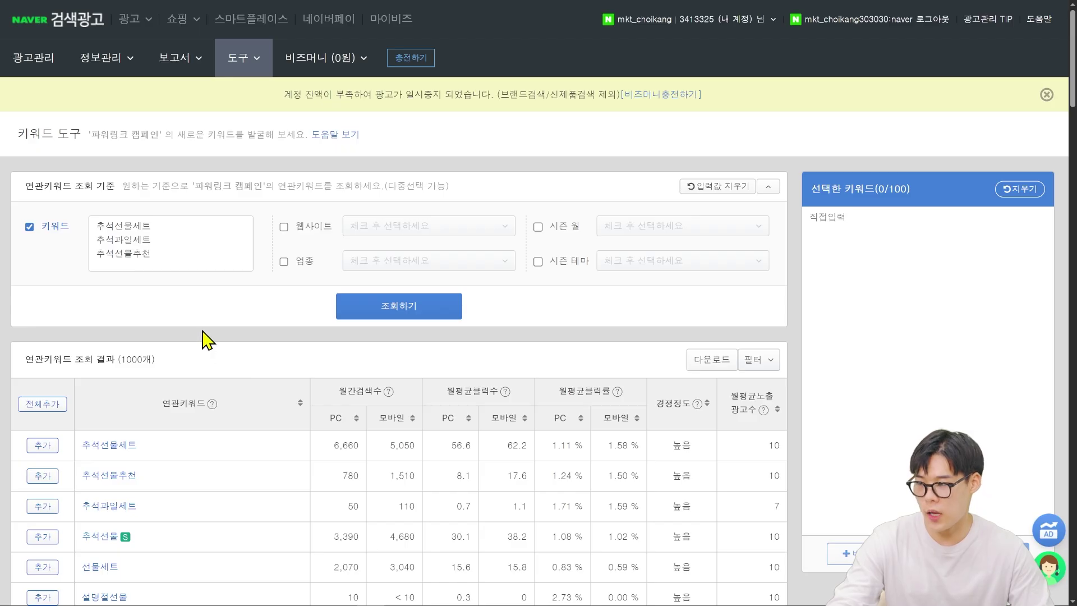
pyautogui.scroll(-1, 204, 337)
pyautogui.scroll(-15, 167, 457)
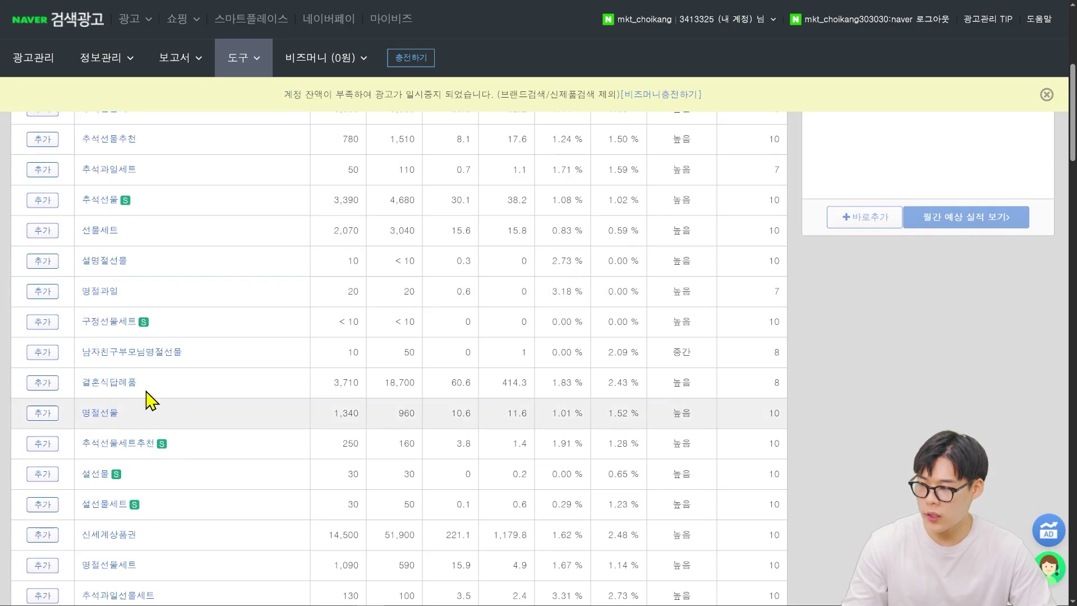
pyautogui.scroll(15, 140, 421)
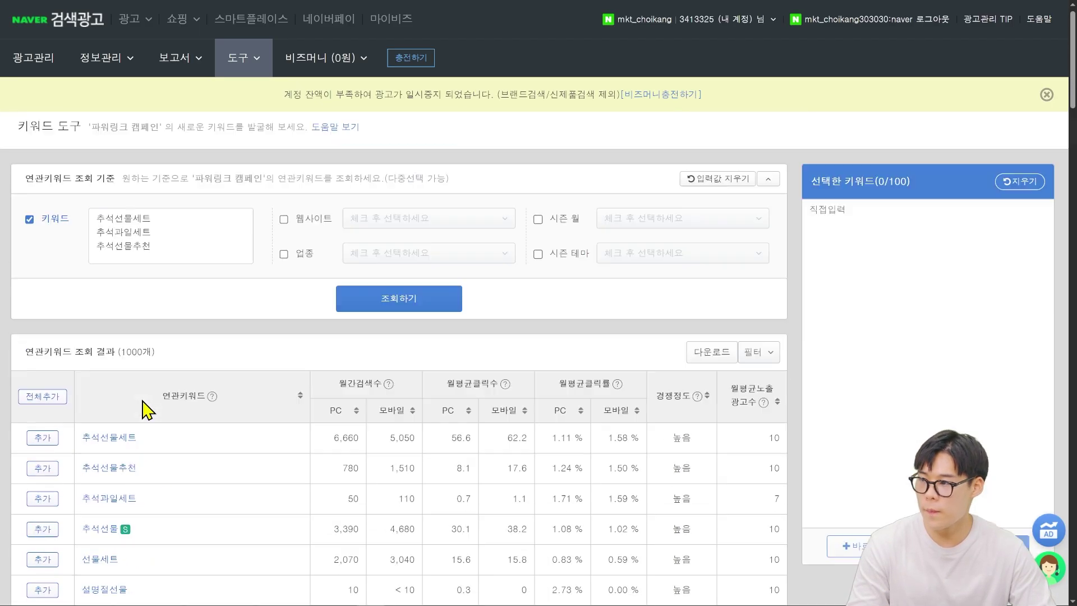
pyautogui.click(42, 447)
pyautogui.click(42, 475)
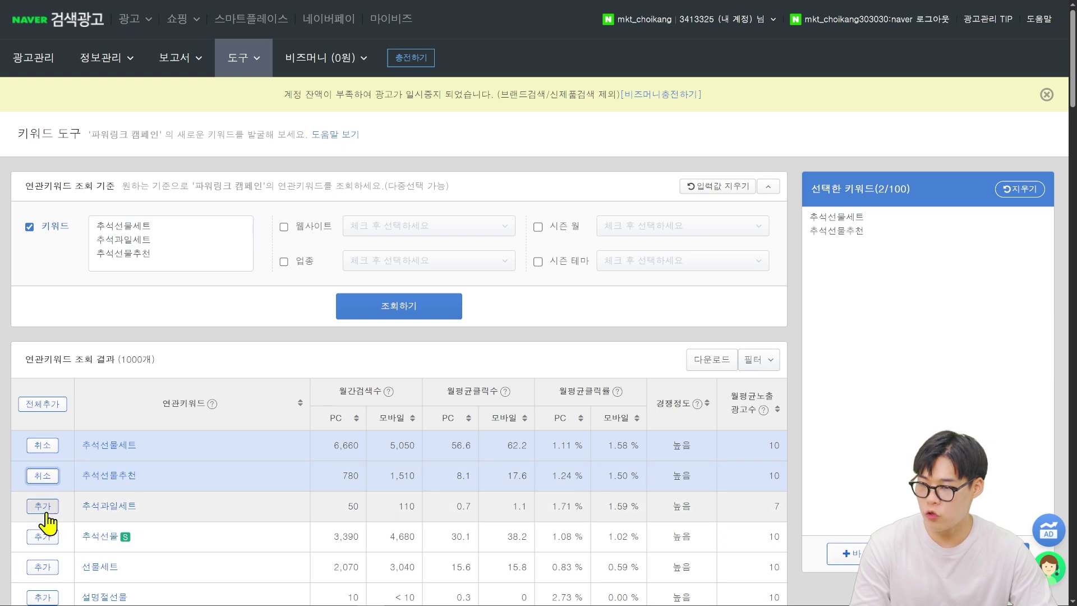
pyautogui.click(44, 506)
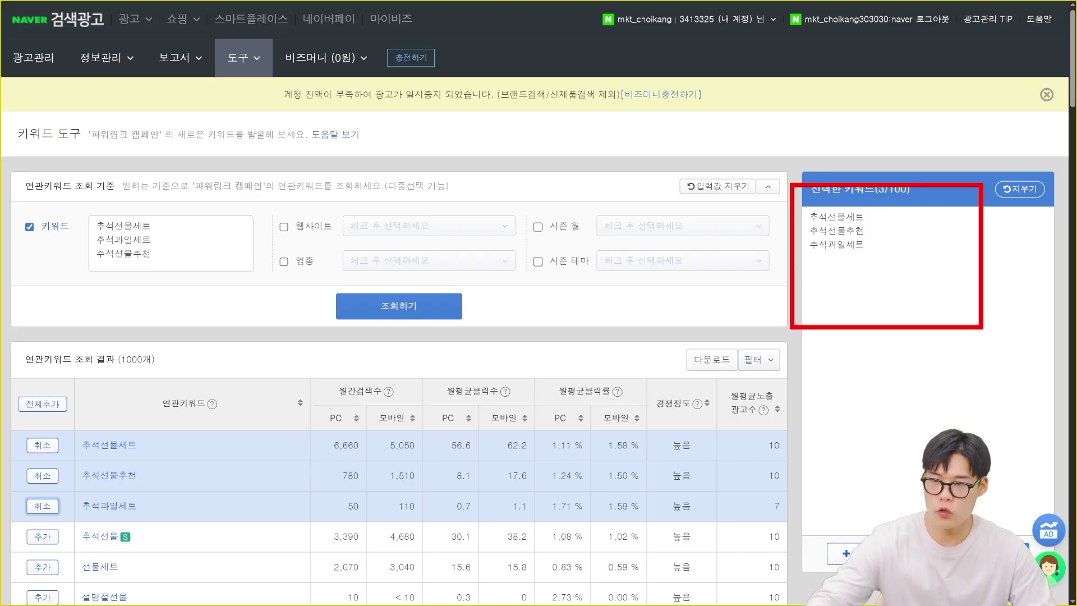
# - Add 남자친구부모님명절선물, 결혼식답례품 and 명절선물 from the related keyword results to the selection
pyautogui.scroll(-5, 487, 392)
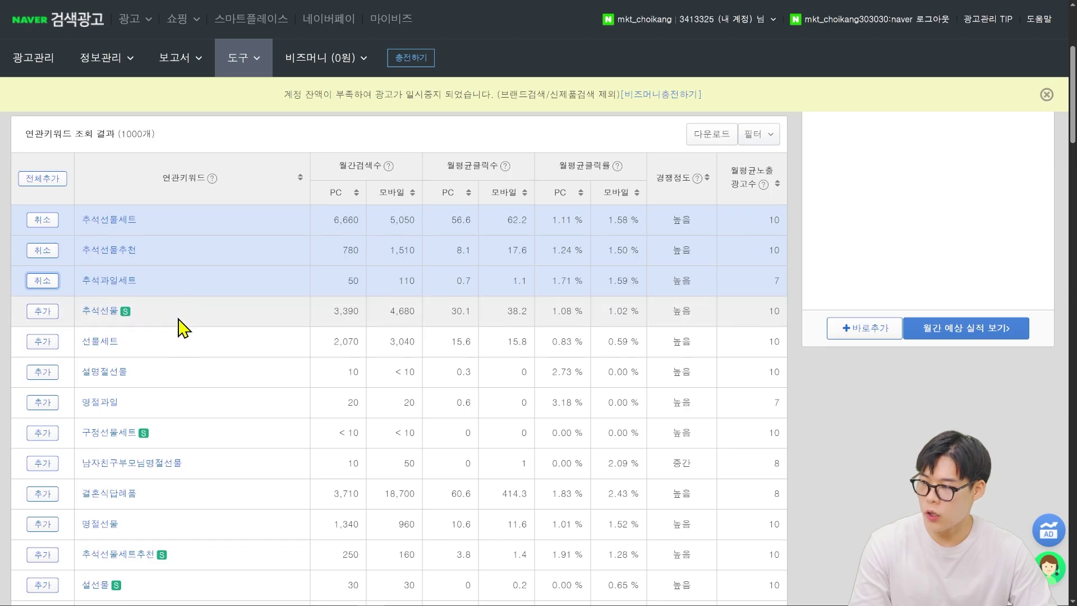
pyautogui.scroll(-3, 224, 370)
pyautogui.scroll(2, 174, 381)
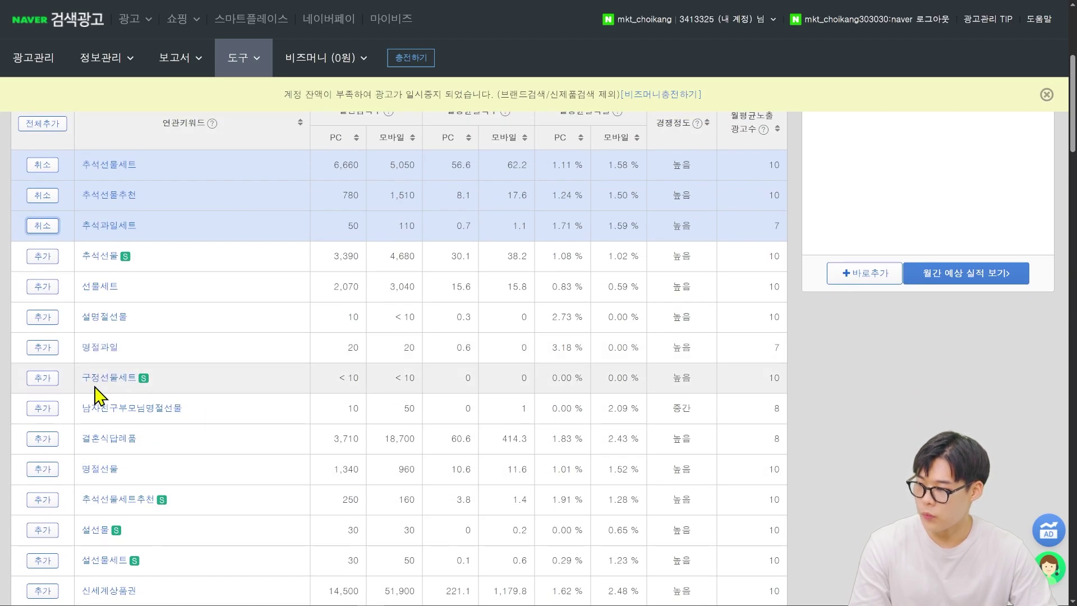
pyautogui.click(28, 413)
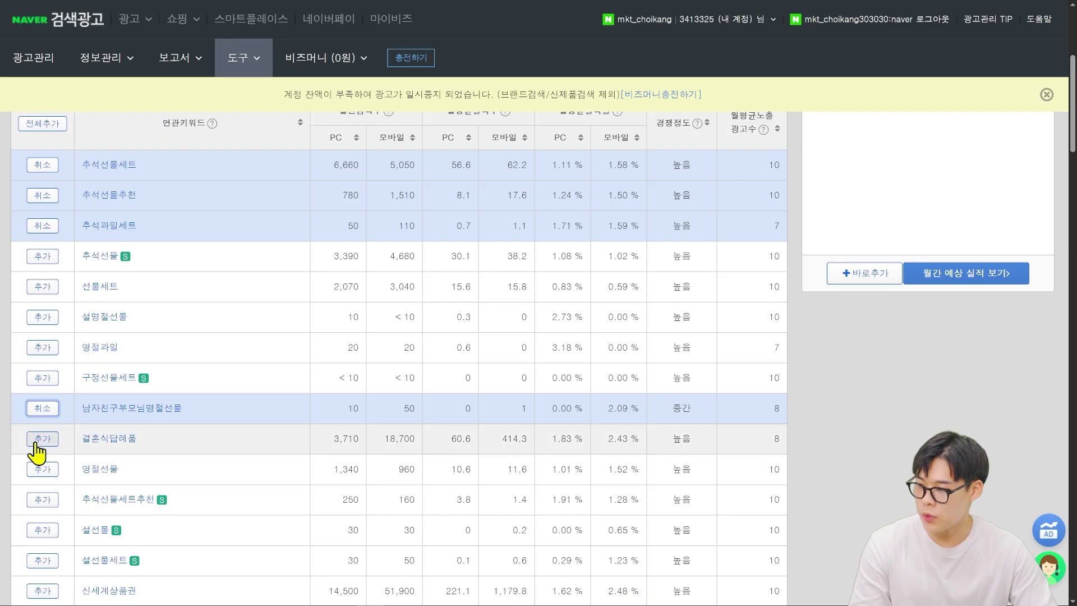
pyautogui.click(35, 441)
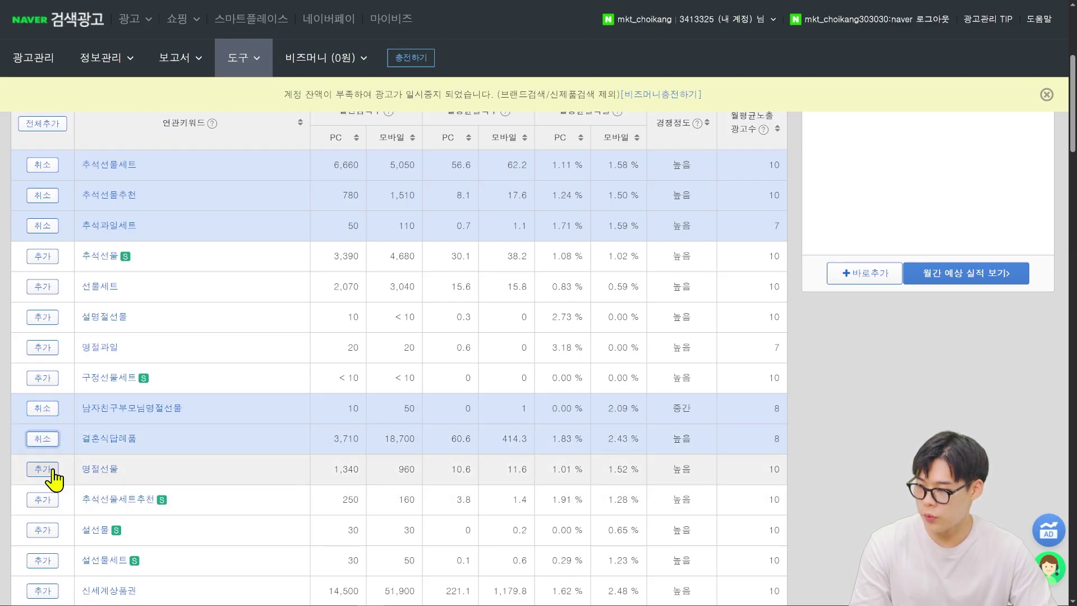
pyautogui.click(50, 470)
# - Add 설선물, 신세계상품권 and 명절선물세트 from the related keyword results to the selection
pyautogui.scroll(-4, 53, 476)
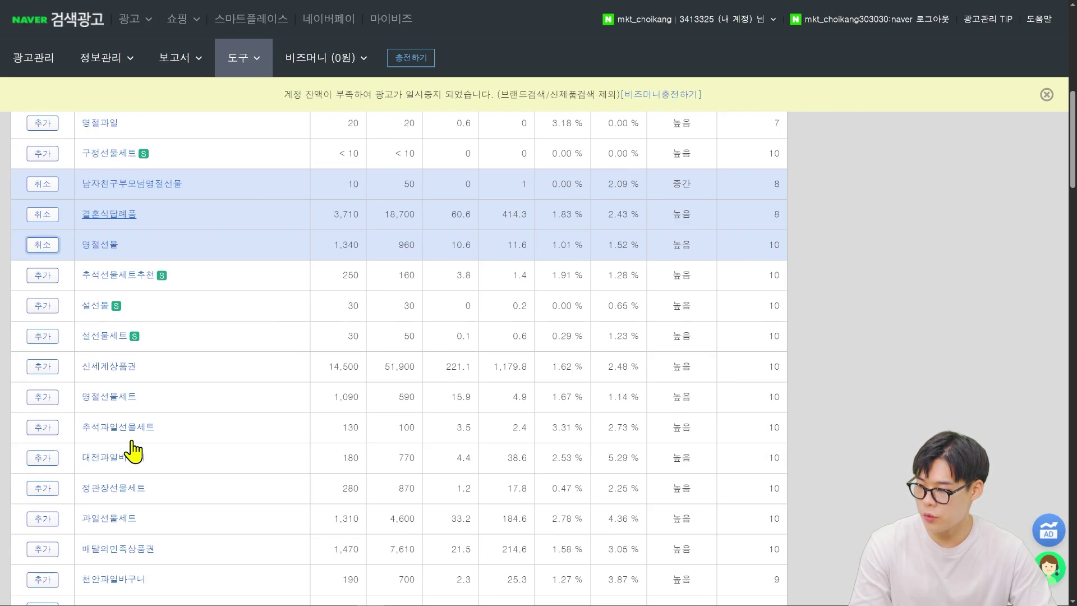
pyautogui.click(42, 309)
pyautogui.click(36, 370)
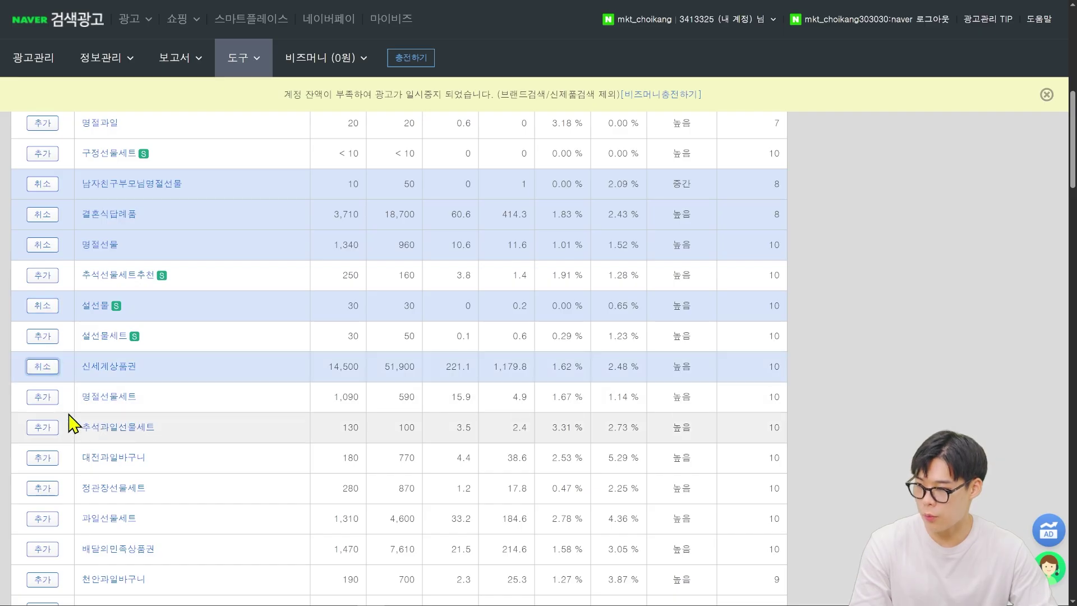
pyautogui.click(42, 396)
# - Add the nine selected keywords to the ad group 250826 추석시즌 광고그룹 pc in the campaign 250826 추석시즌 파워링크 캠페인
pyautogui.scroll(4, 241, 421)
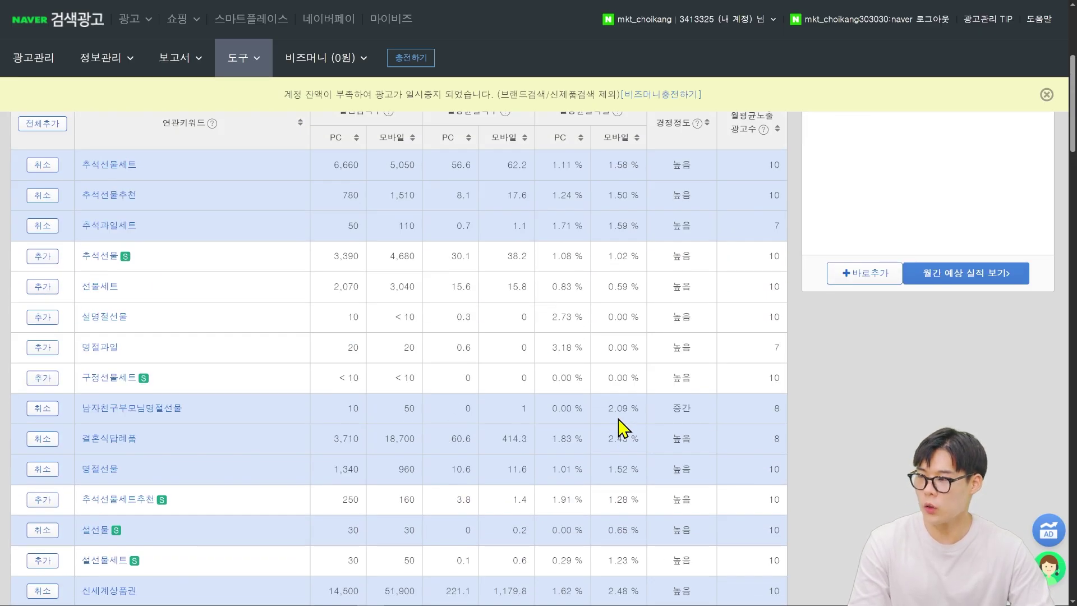
pyautogui.scroll(-12, 611, 434)
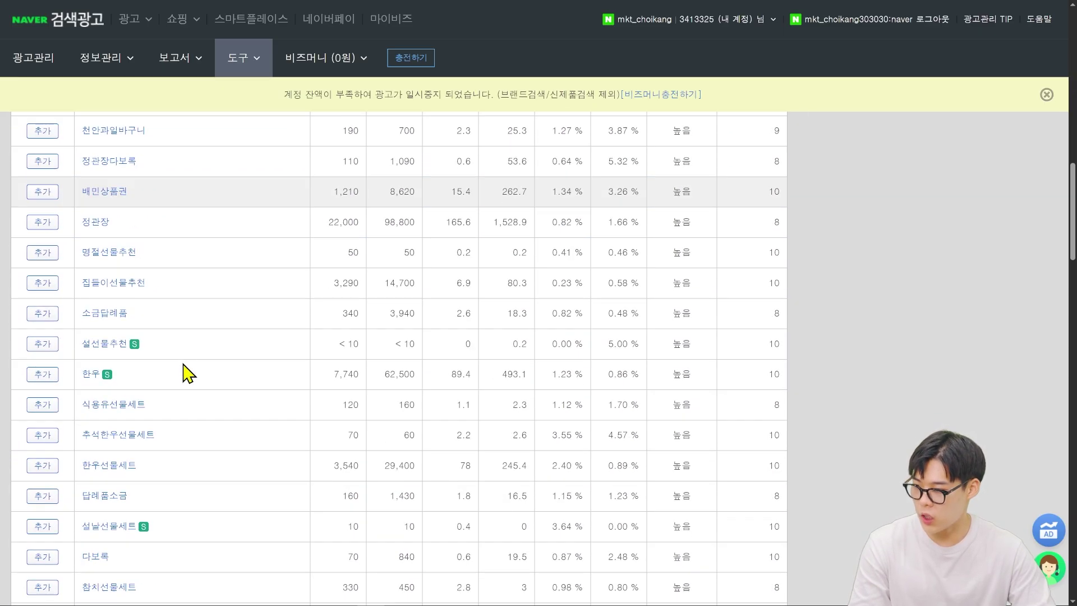
pyautogui.scroll(15, 185, 373)
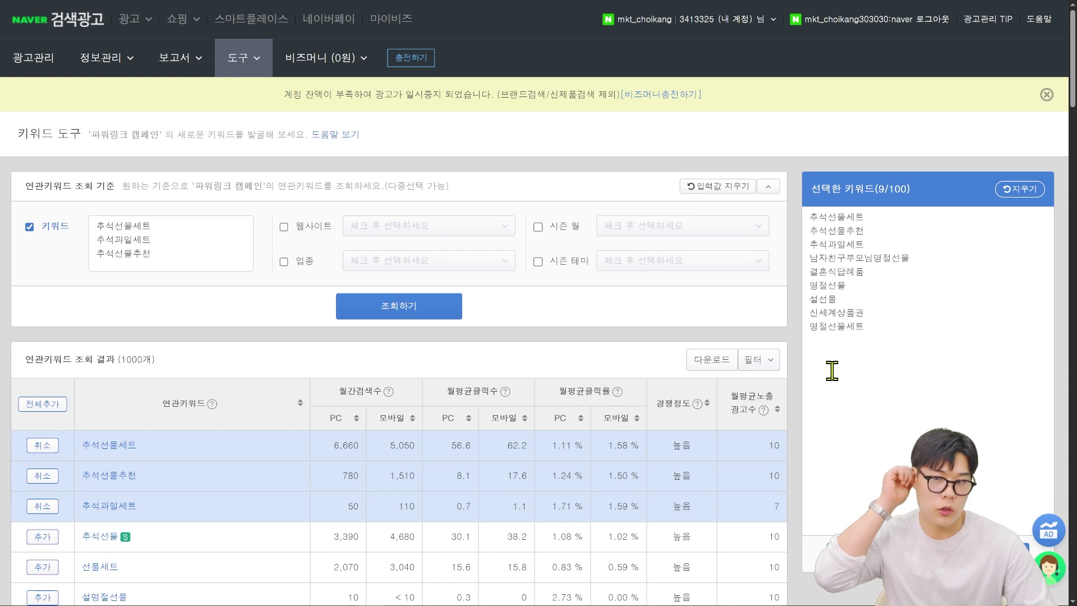
pyautogui.scroll(-1, 839, 403)
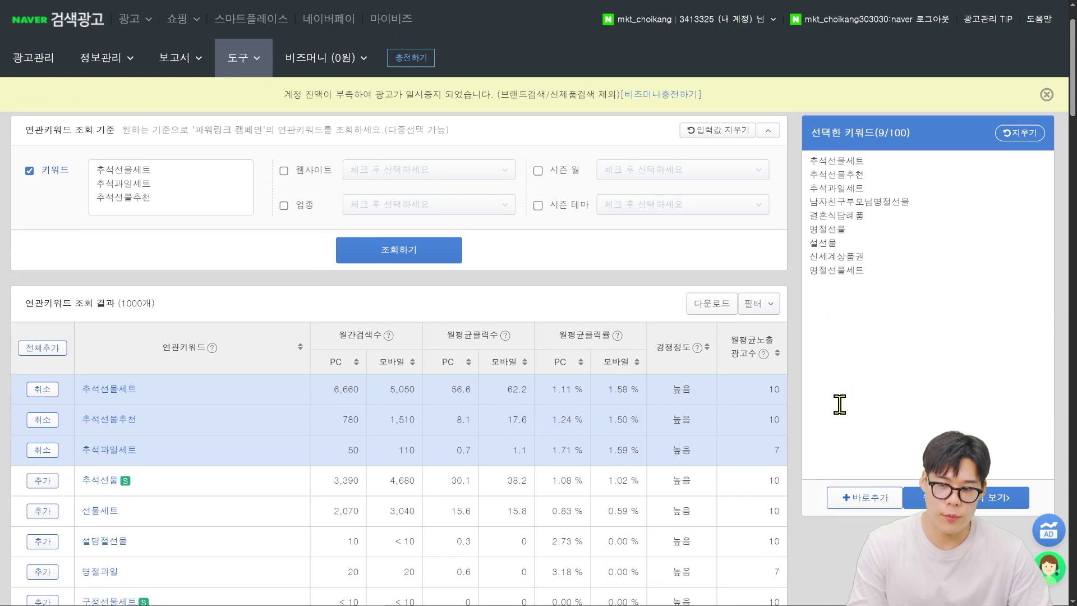
pyautogui.click(866, 499)
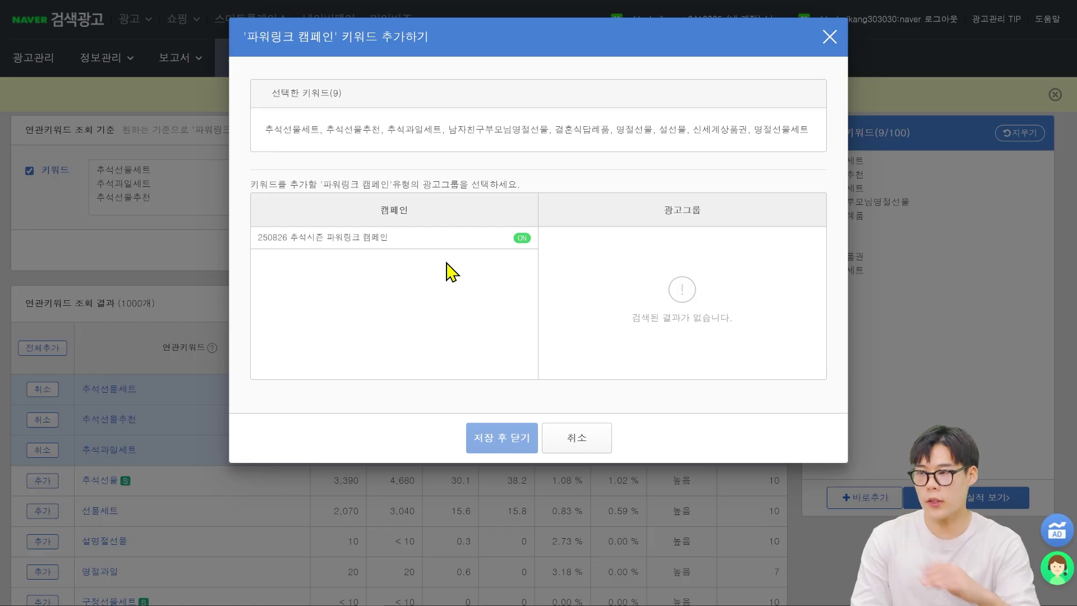
pyautogui.click(351, 240)
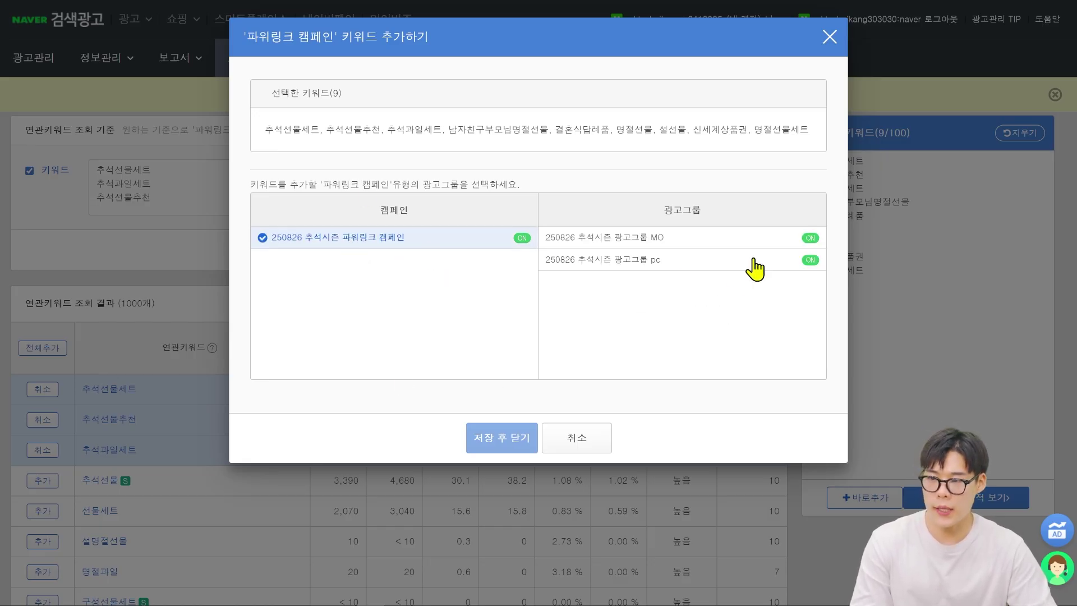
pyautogui.click(680, 261)
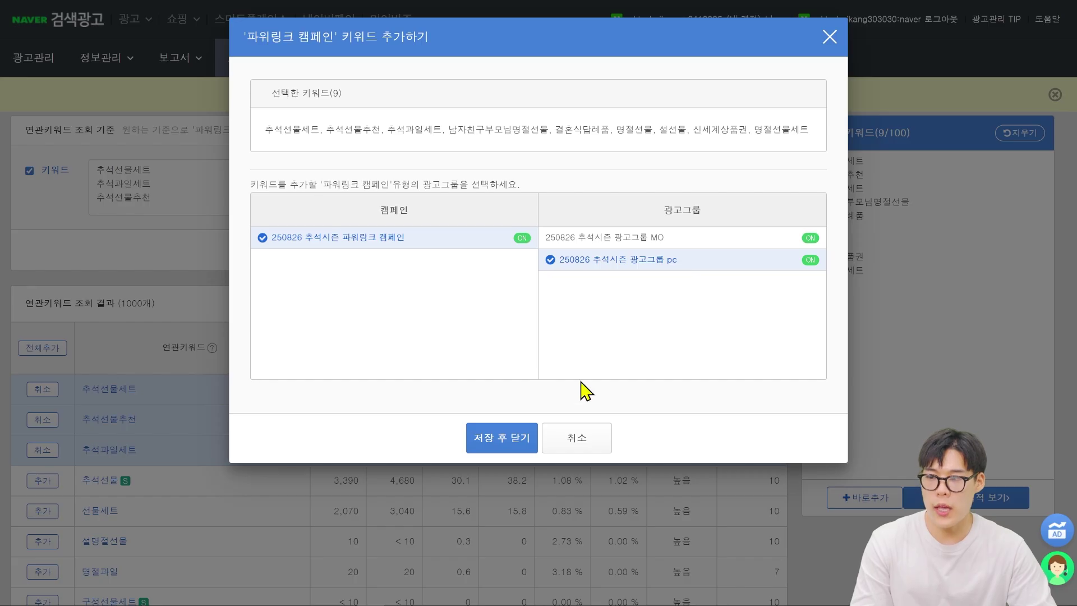
pyautogui.click(505, 447)
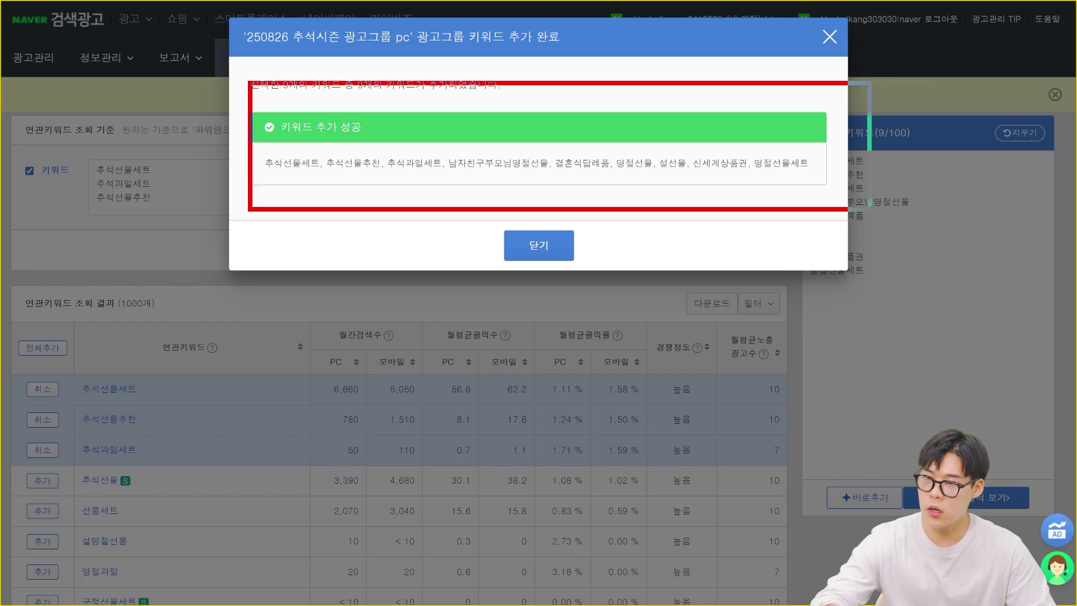
pyautogui.click(548, 245)
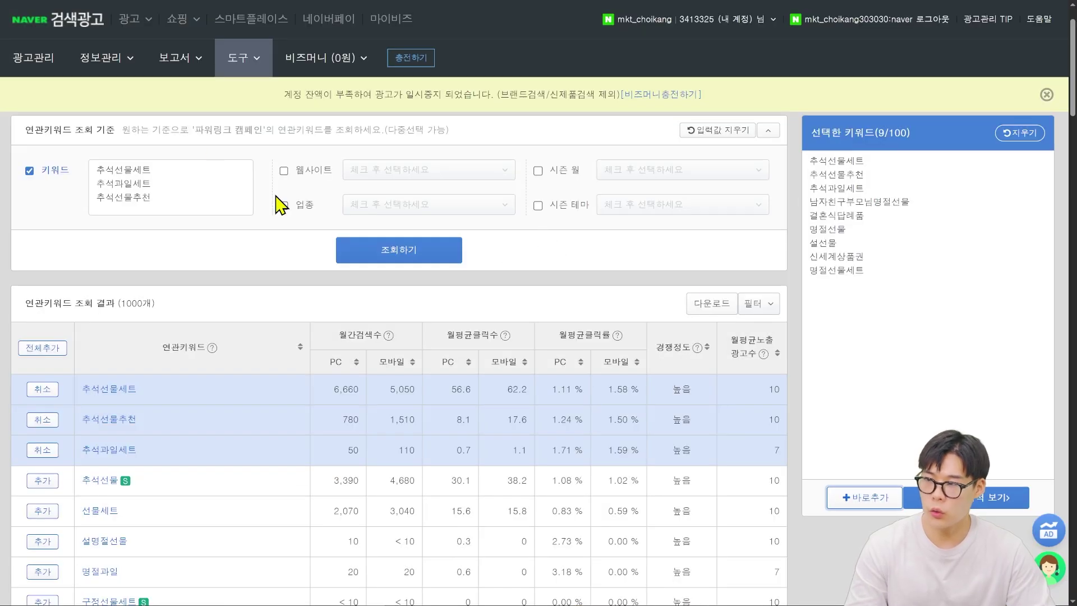
# - Open the 모든 캠페인 overview in 광고관리
pyautogui.hotkey('ctrl', '+')
pyautogui.hotkey('ctrl', '+')
pyautogui.hotkey('ctrl', '+')
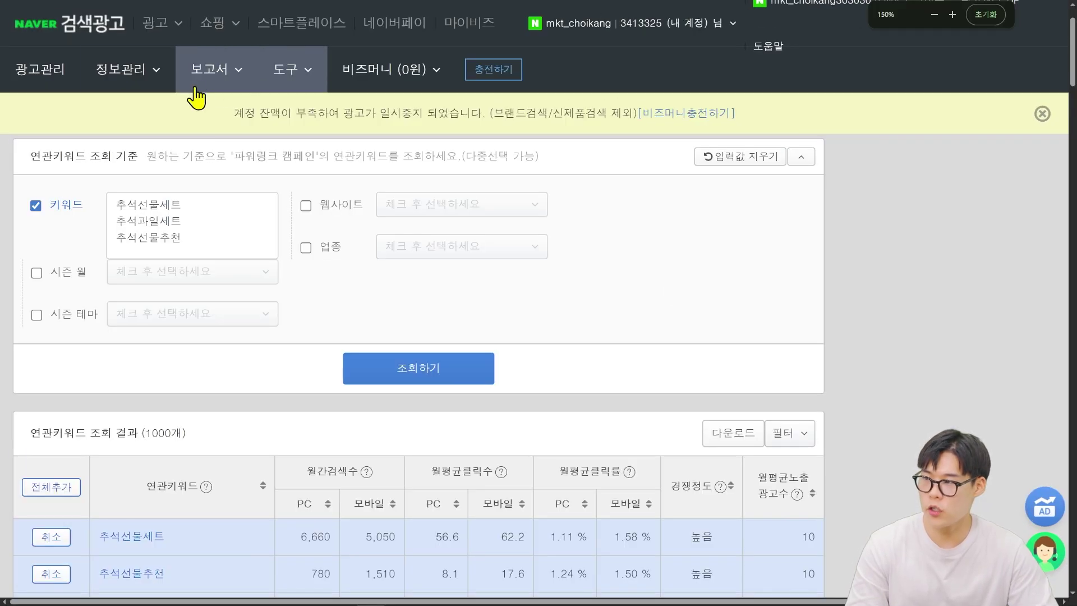
pyautogui.click(34, 73)
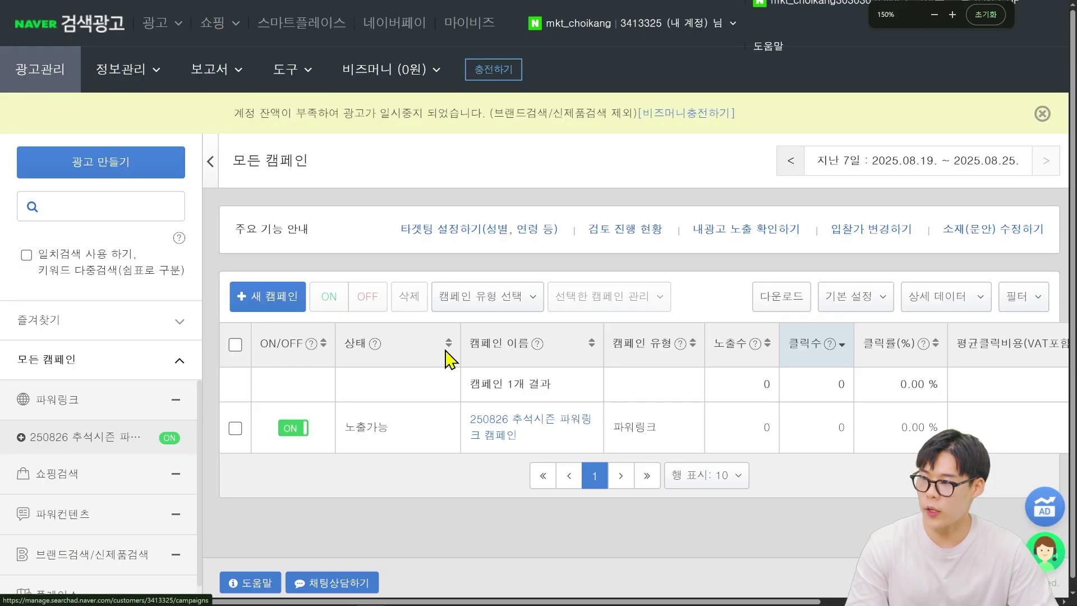
# - Open the 250826 추석시즌 파워링크 campaign and go into its 250826 추석시즌 광고그룹 pc ad group
pyautogui.click(541, 422)
pyautogui.scroll(-5, 544, 280)
pyautogui.scroll(-1, 542, 292)
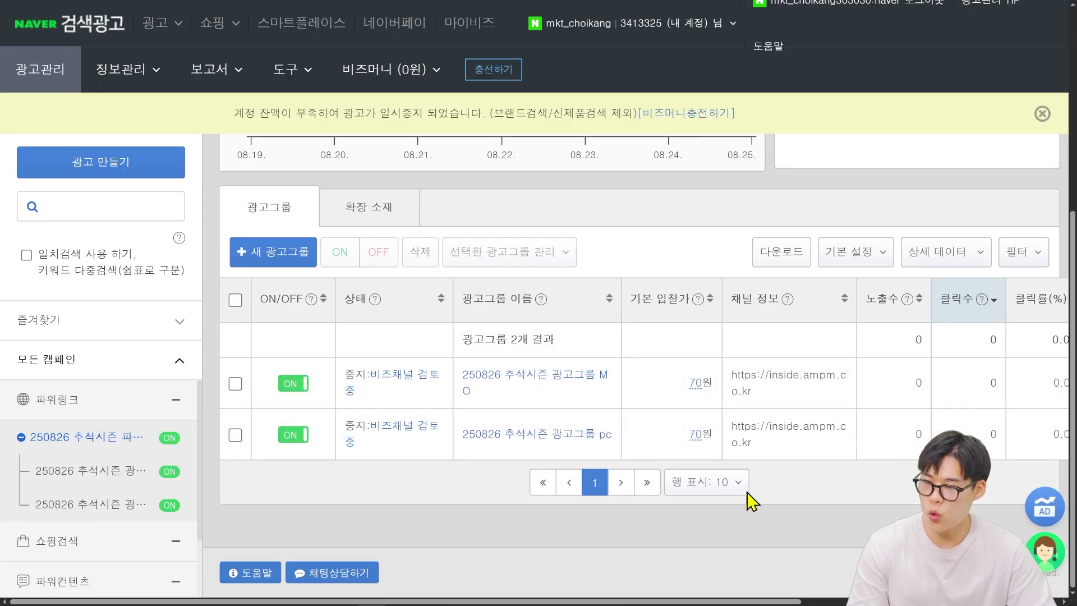
pyautogui.click(527, 433)
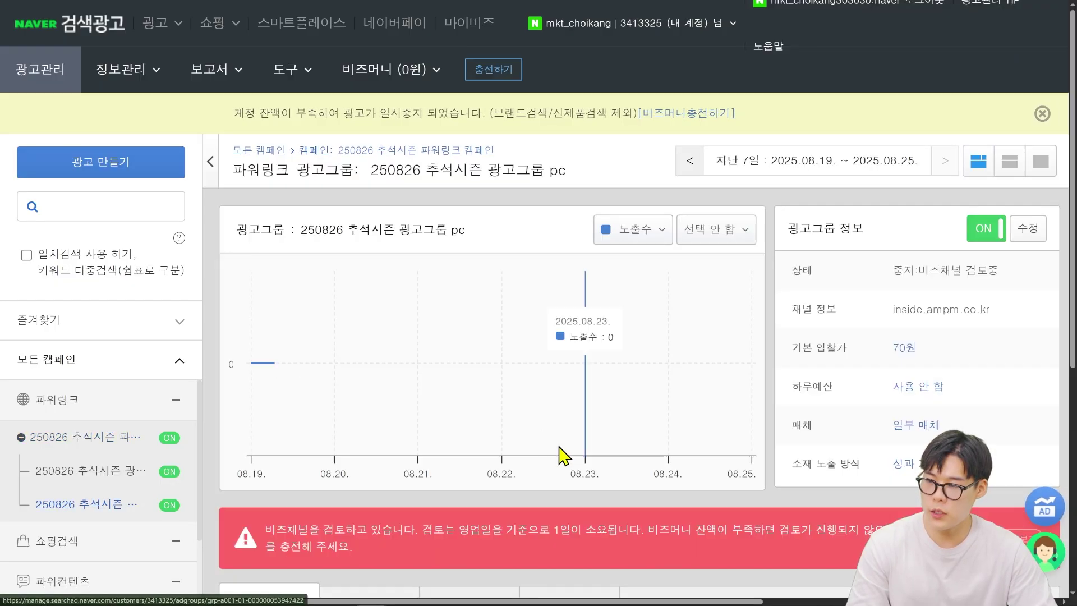
# - Examine the PC ad group's keyword list, including each keyword's status, current bid and quality index
pyautogui.hotkey('ctrl', '-')
pyautogui.hotkey('ctrl', '-')
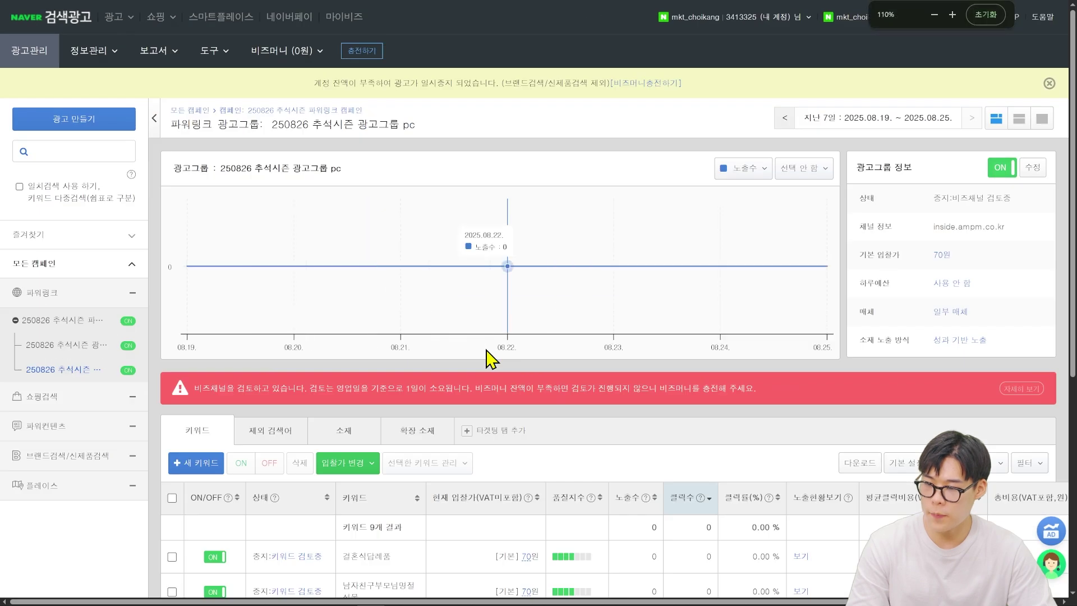
pyautogui.scroll(-3, 482, 361)
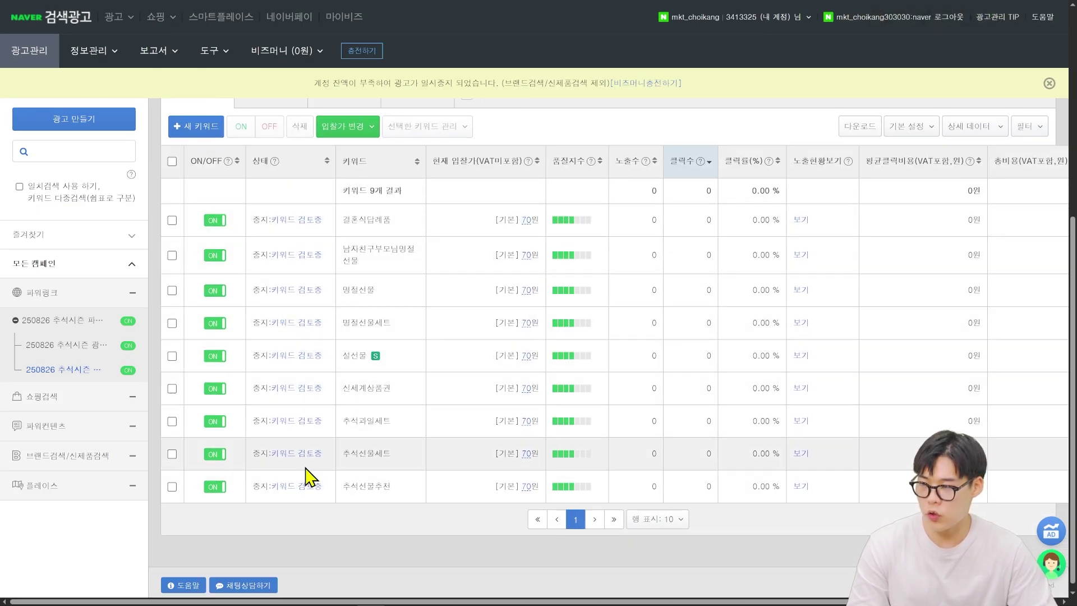
pyautogui.scroll(4, 441, 580)
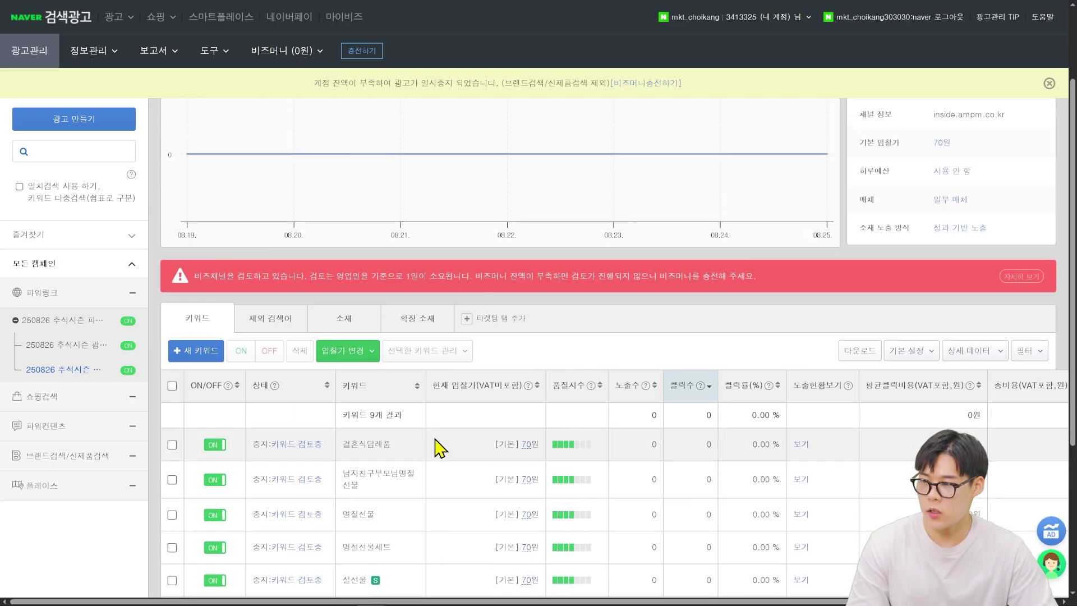
pyautogui.hotkey('ctrl', '+')
pyautogui.hotkey('ctrl', '+')
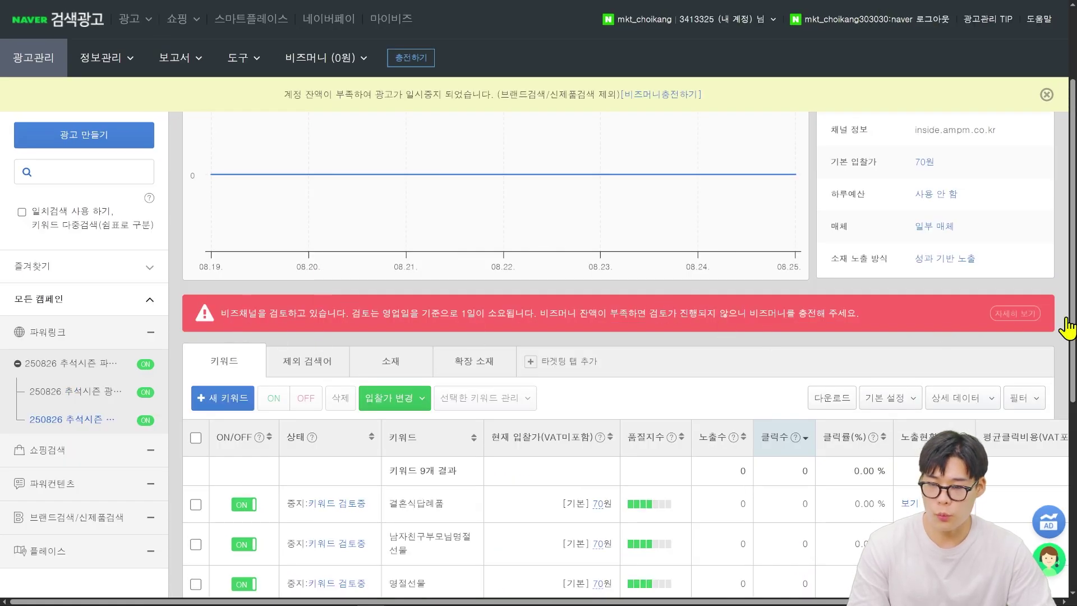
pyautogui.scroll(-3, 646, 356)
pyautogui.scroll(-2, 482, 308)
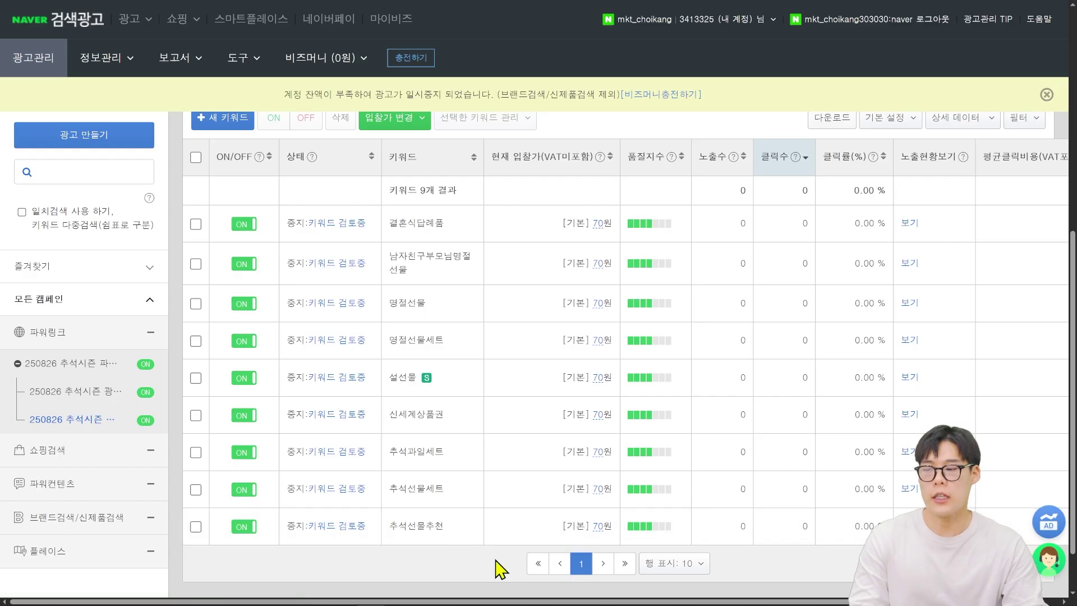
pyautogui.scroll(6, 501, 569)
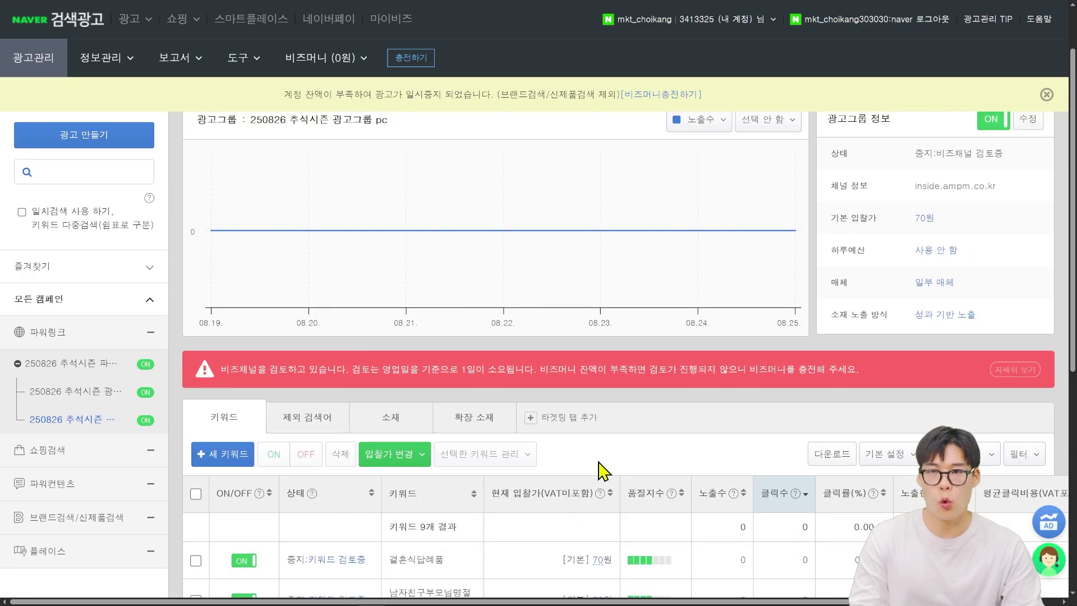
pyautogui.scroll(-7, 599, 462)
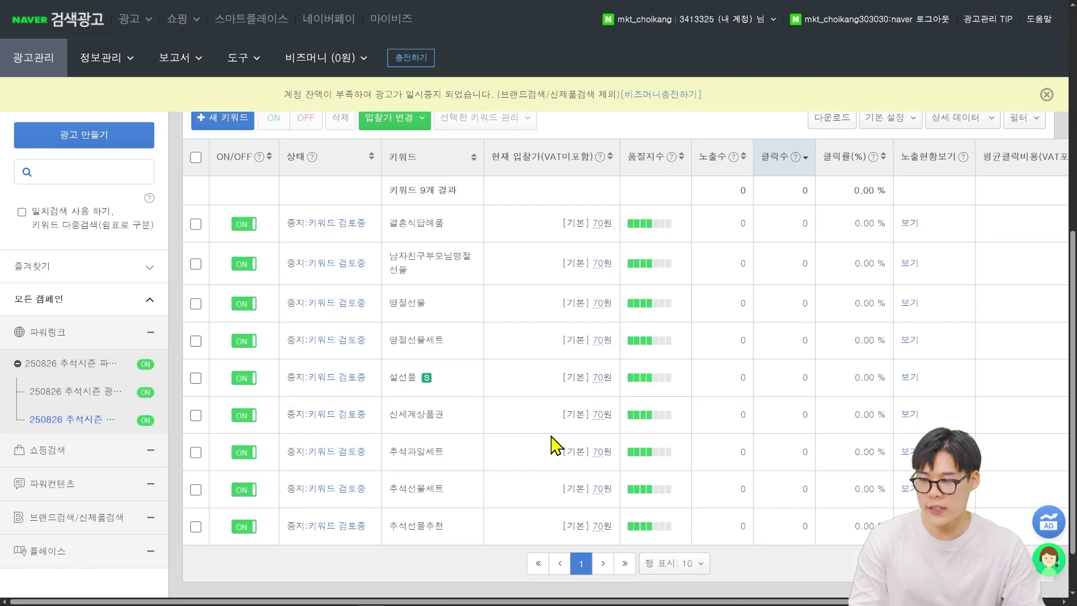
pyautogui.scroll(2, 557, 452)
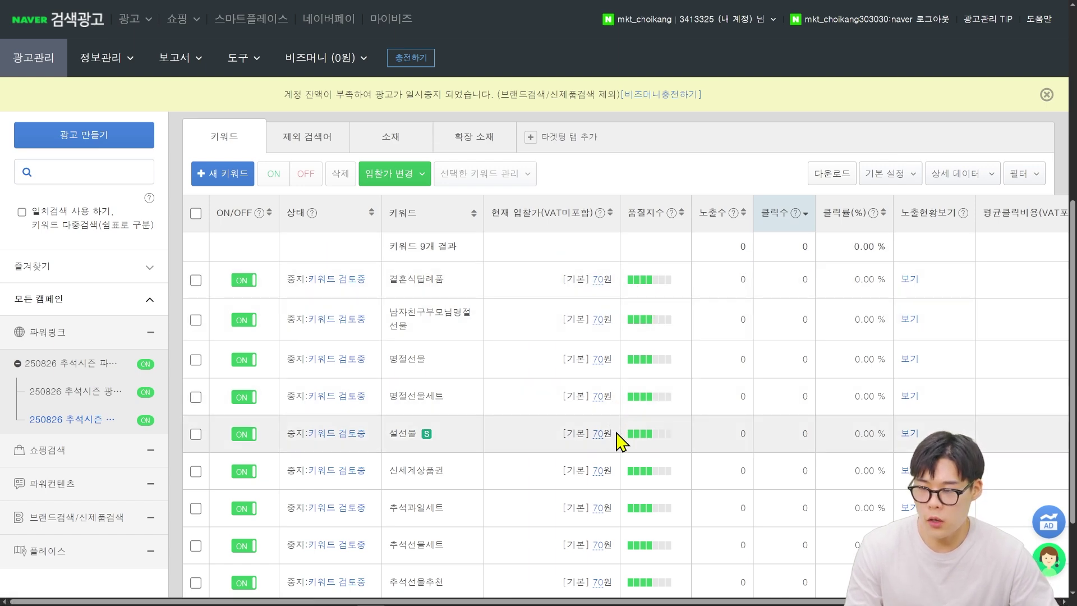
pyautogui.scroll(-2, 611, 443)
pyautogui.scroll(2, 604, 449)
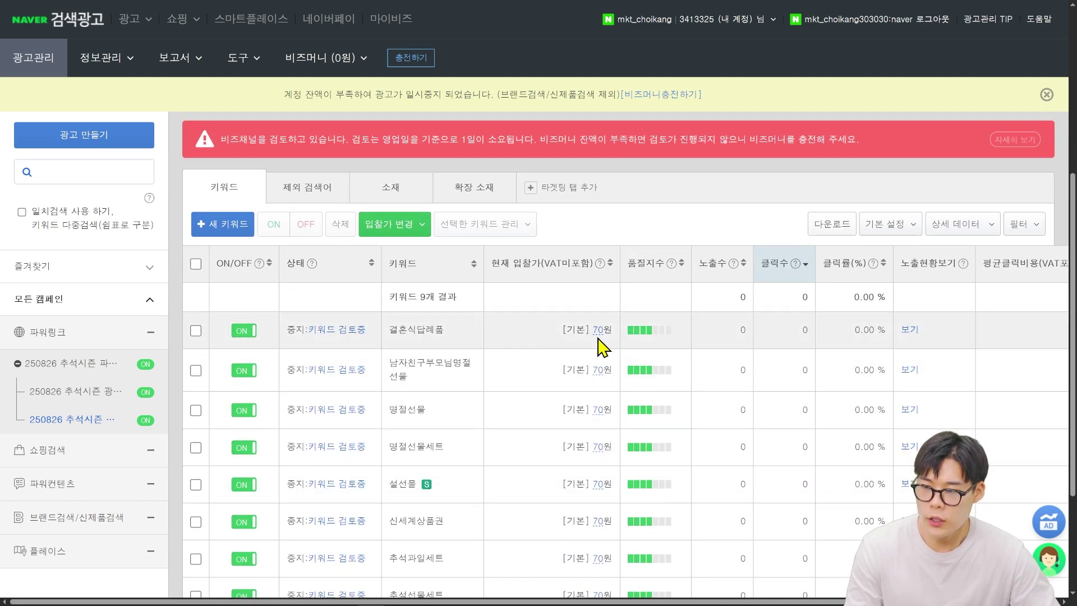
# - Set the bid of the keyword 결혼식답례품 to 100 won
pyautogui.click(598, 330)
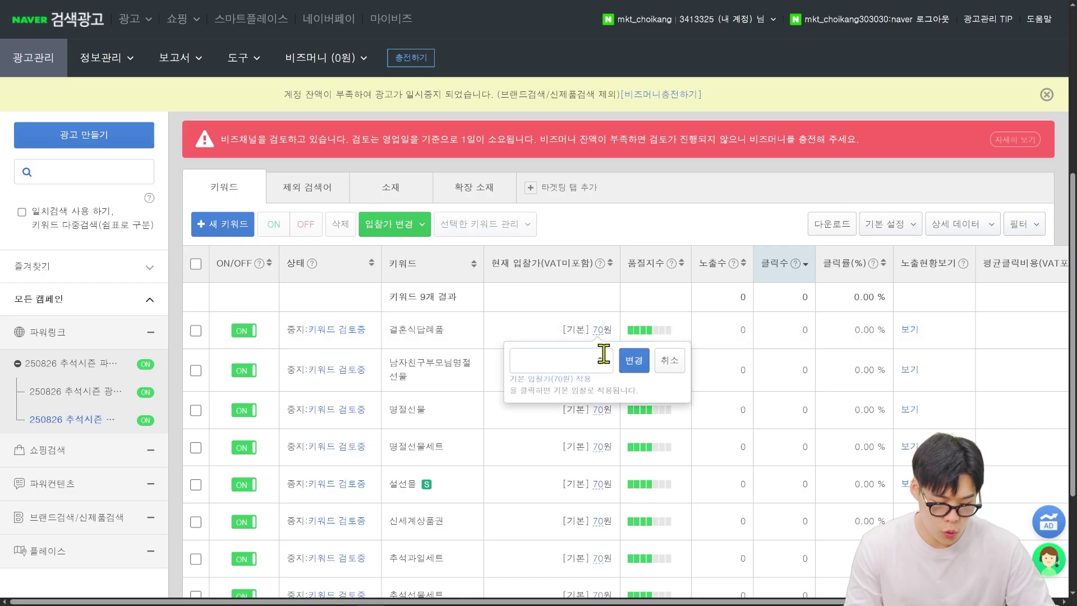
pyautogui.write('100')
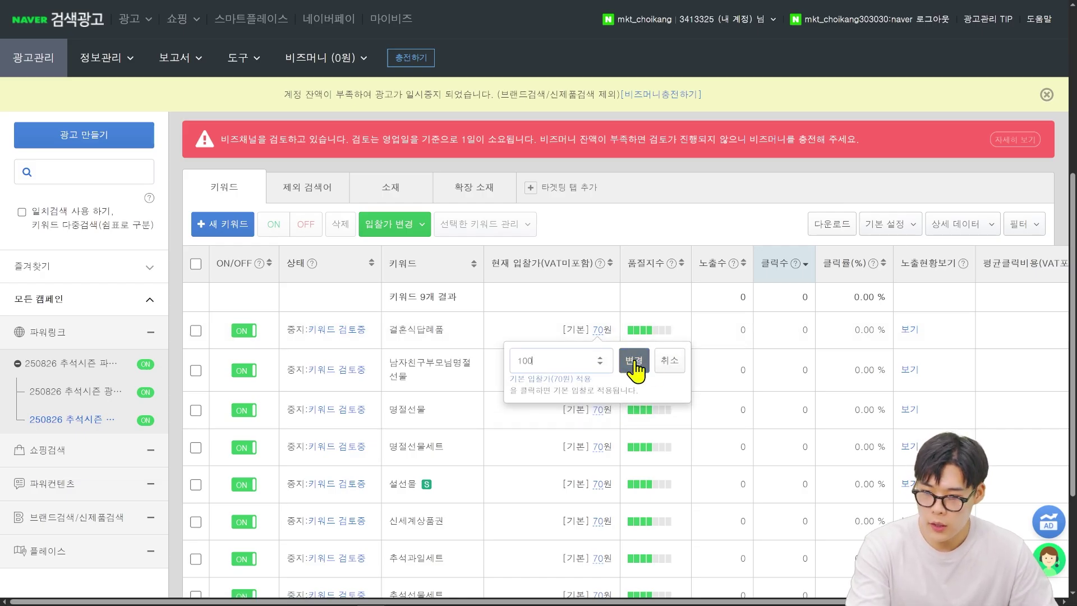
pyautogui.click(633, 360)
pyautogui.click(552, 371)
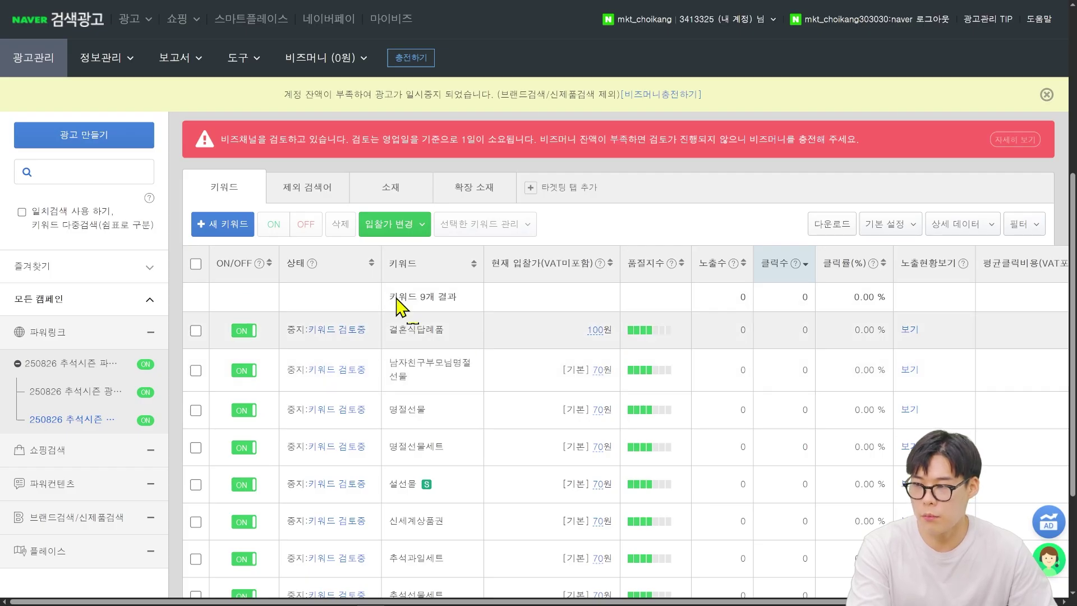
# - Select all keywords in the ad group and set up a bulk bid change to PC 최소노출 입찰가
pyautogui.click(195, 264)
pyautogui.scroll(-2, 199, 270)
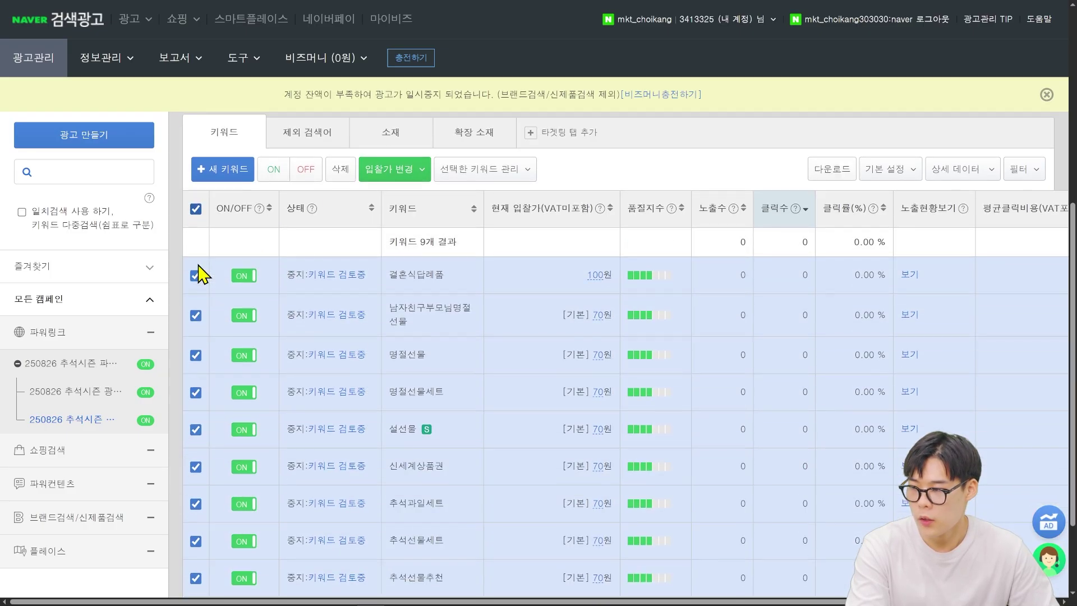
pyautogui.scroll(2, 437, 185)
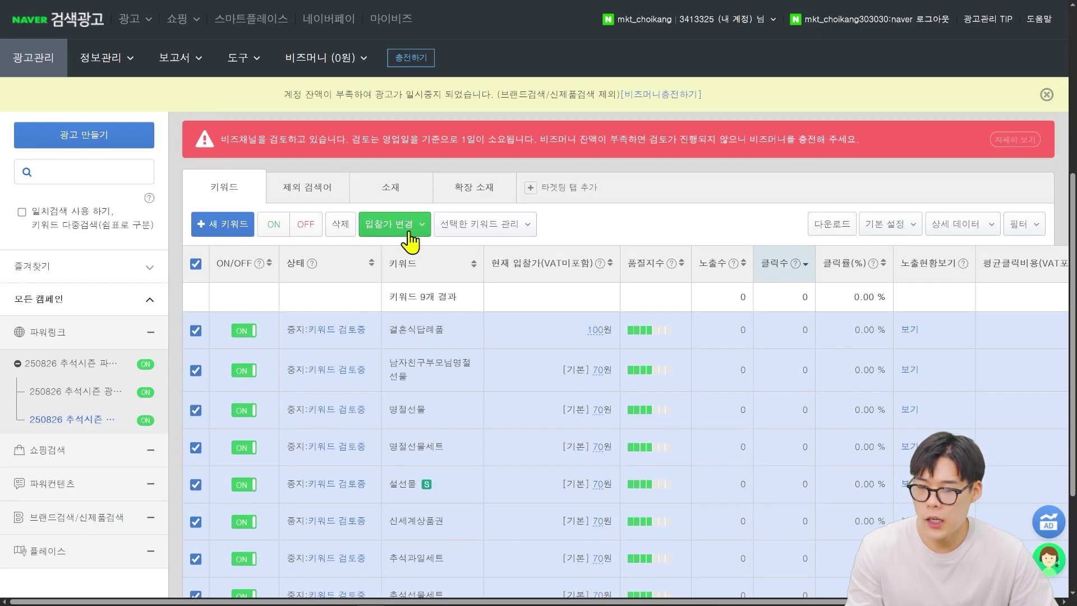
pyautogui.click(406, 225)
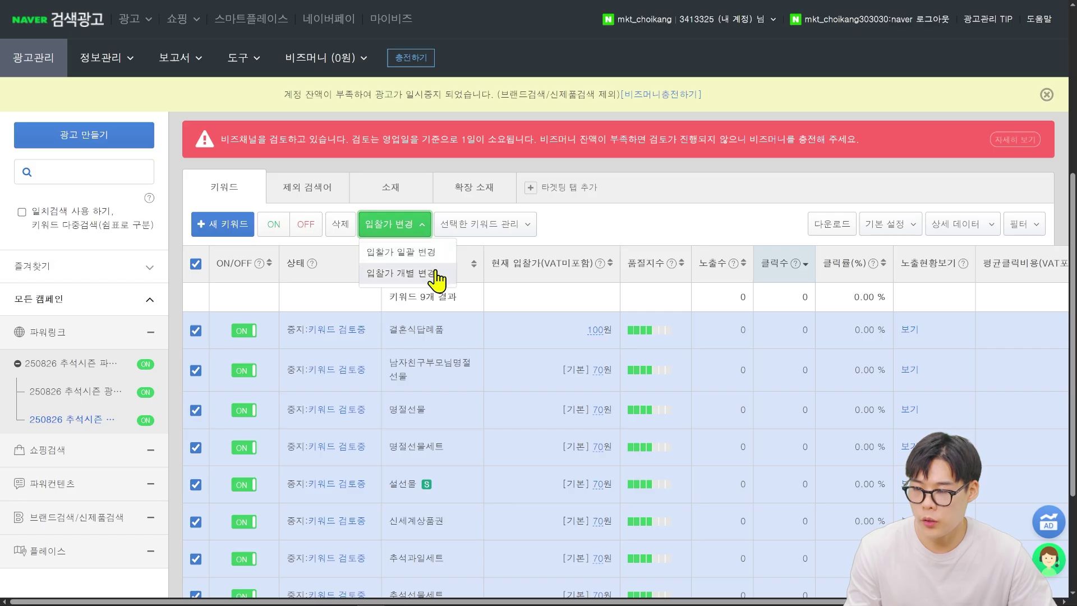
pyautogui.click(438, 259)
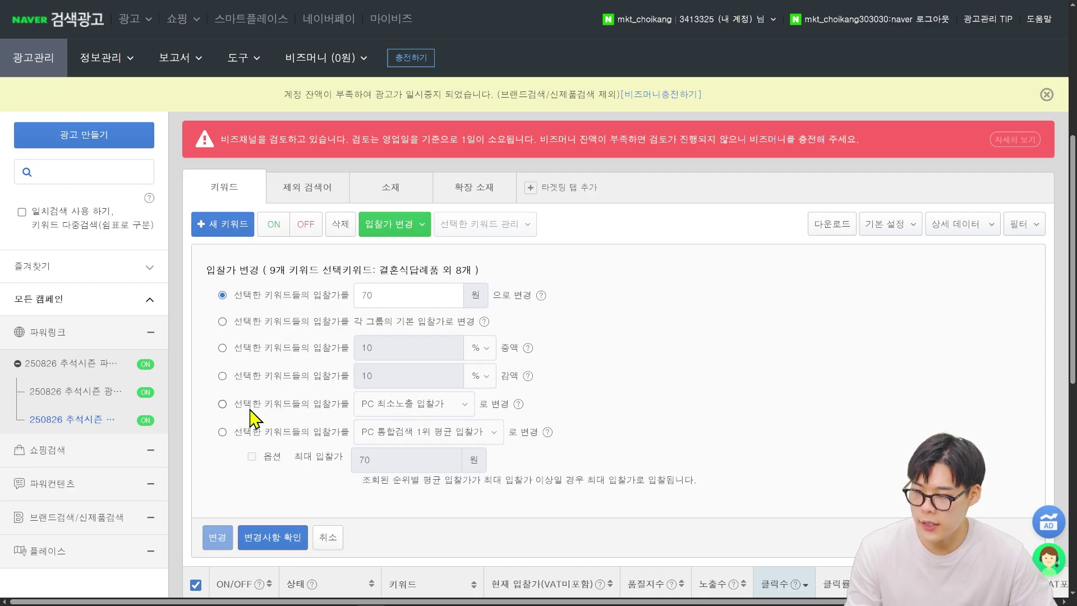
pyautogui.click(223, 404)
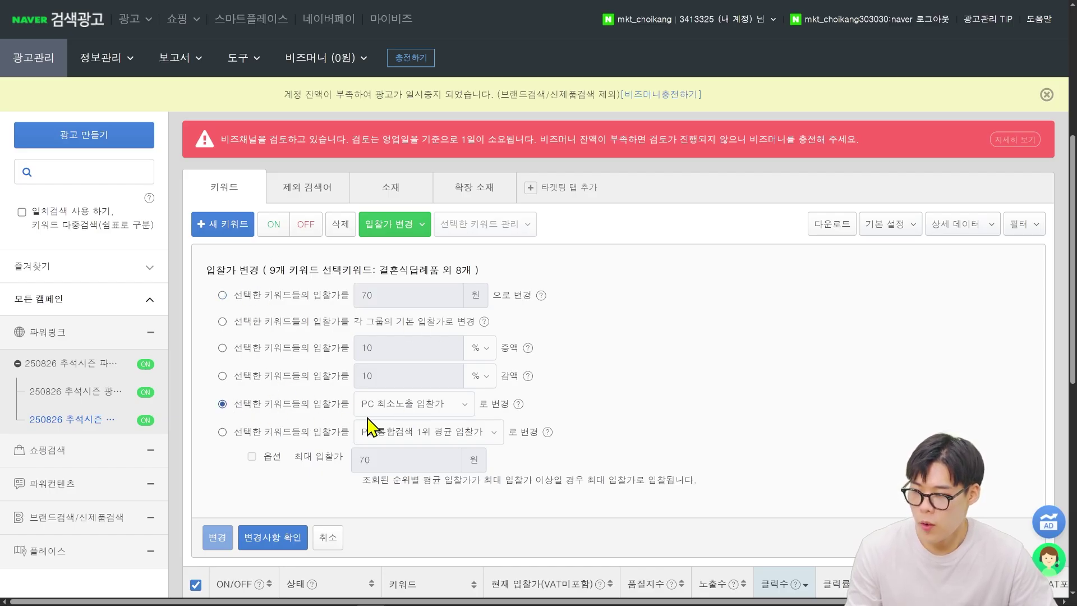
pyautogui.click(448, 415)
pyautogui.click(448, 424)
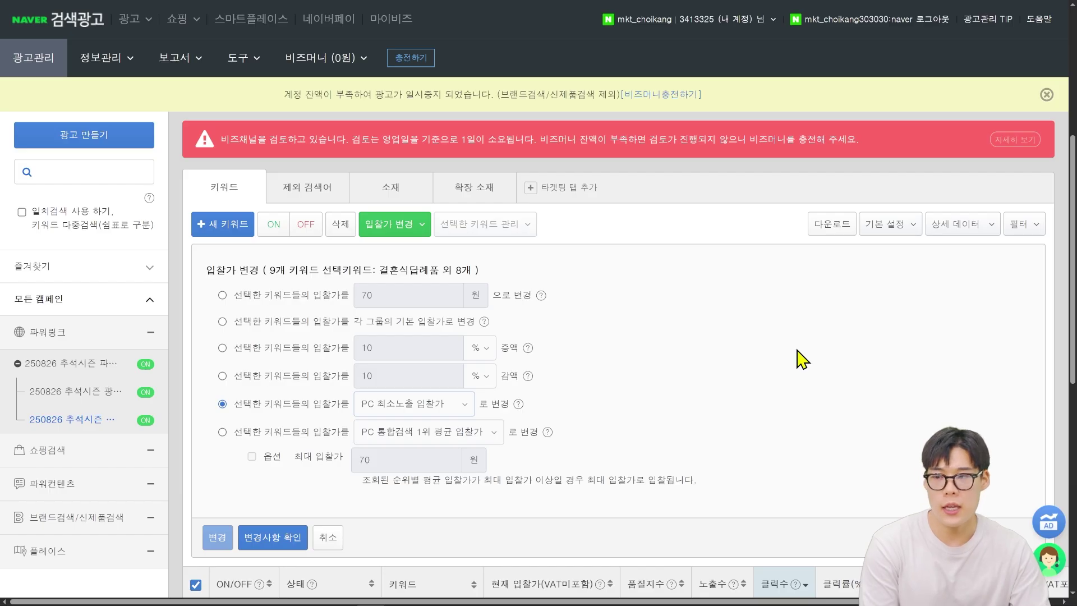
# - Preview the bulk bid change and compare the current and new bids of each keyword
pyautogui.scroll(-3, 334, 449)
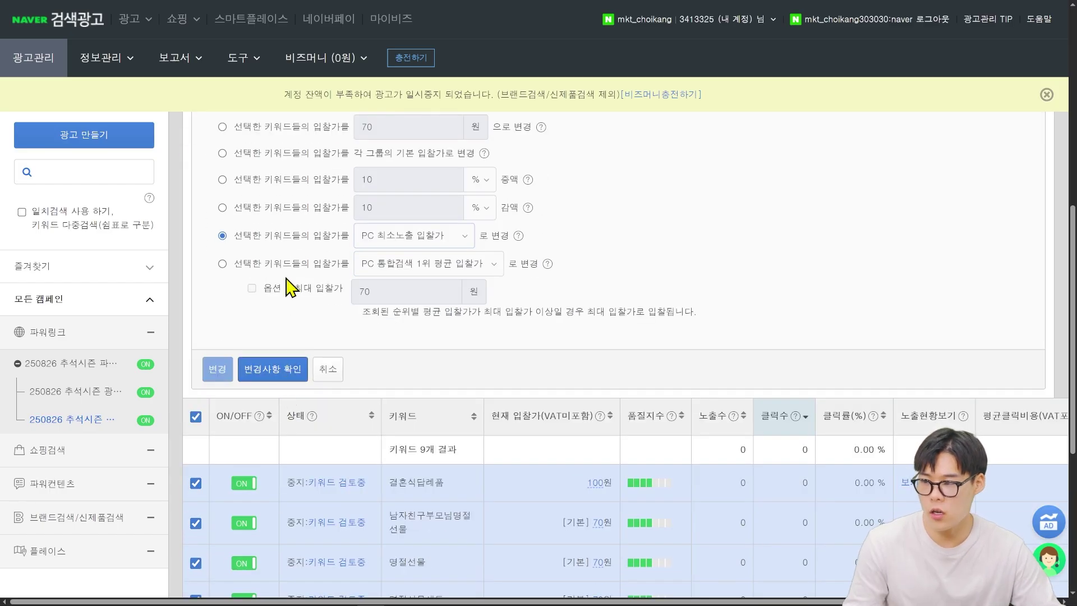
pyautogui.click(281, 375)
pyautogui.scroll(-2, 667, 348)
pyautogui.scroll(-3, 664, 345)
pyautogui.scroll(2, 634, 426)
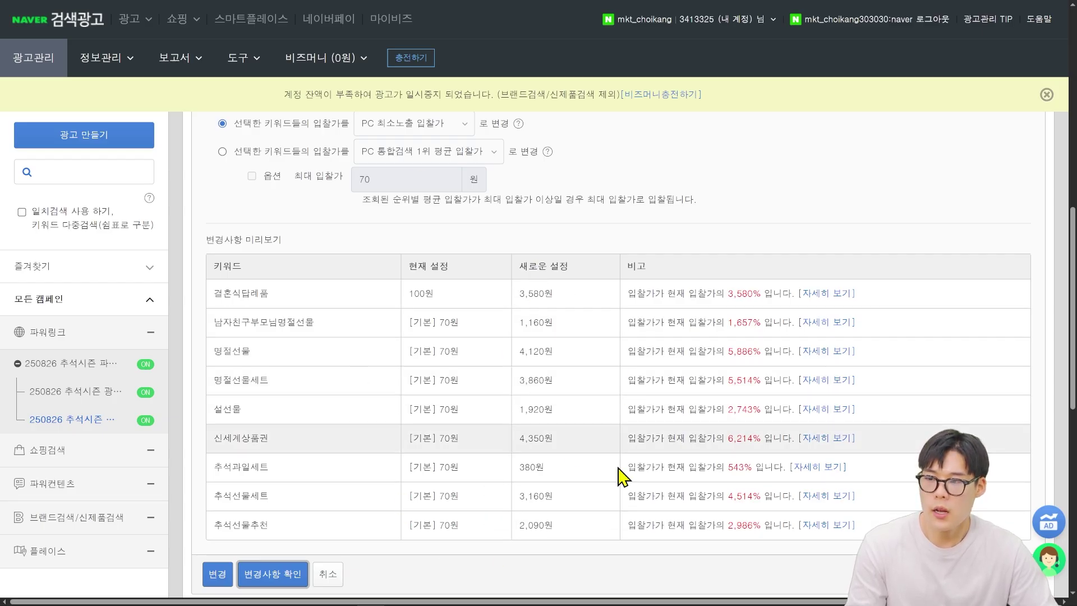
pyautogui.scroll(1, 515, 236)
pyautogui.scroll(2, 515, 235)
pyautogui.scroll(-1, 608, 287)
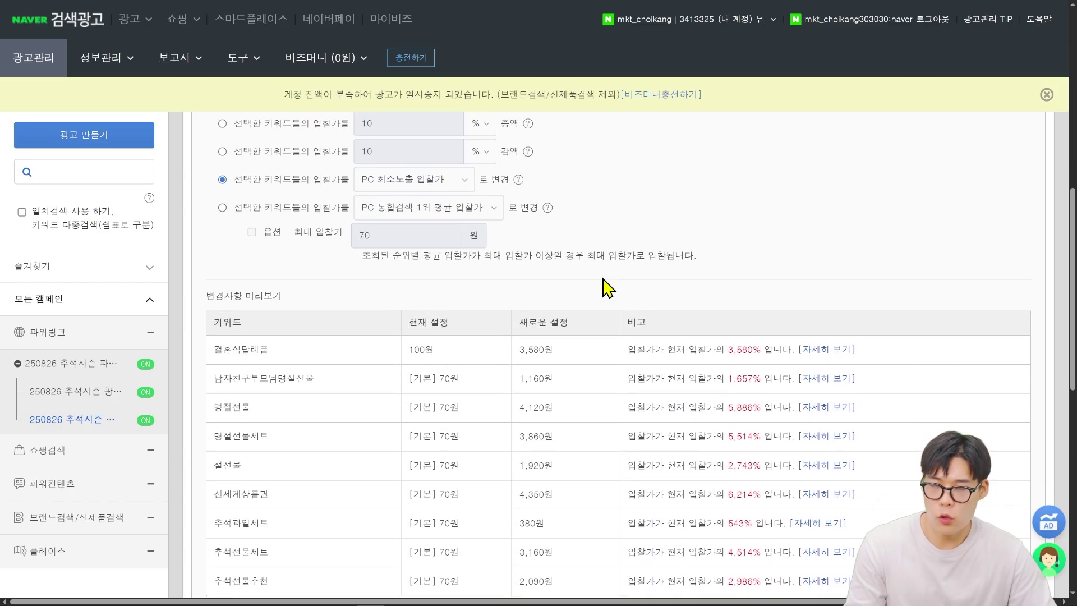
pyautogui.scroll(-1, 608, 287)
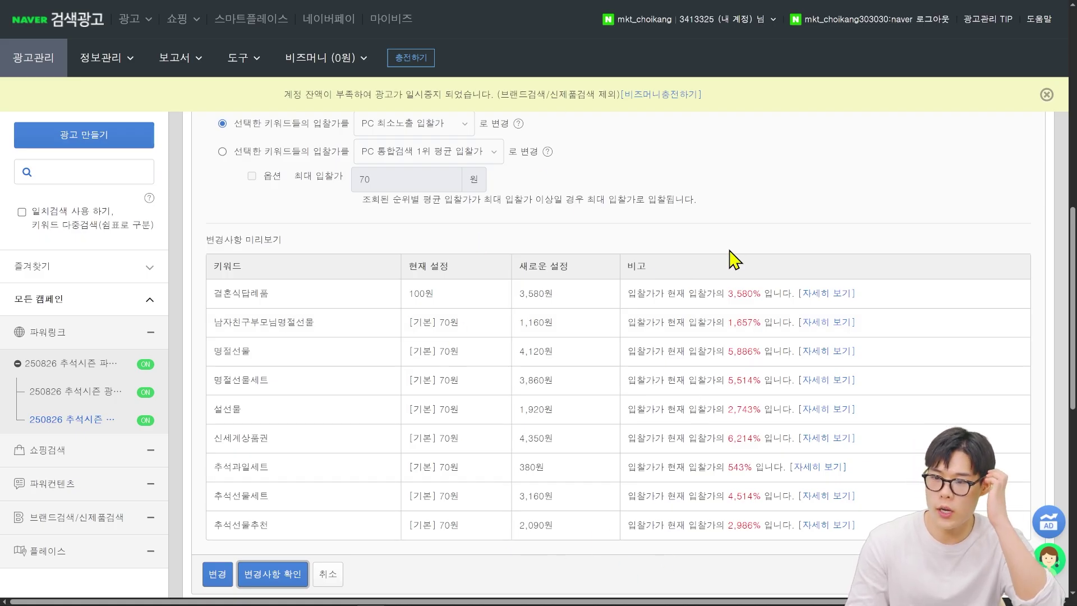
# - Apply the PC minimum exposure bids to all selected keywords and dismiss the confirmation
pyautogui.scroll(-4, 385, 437)
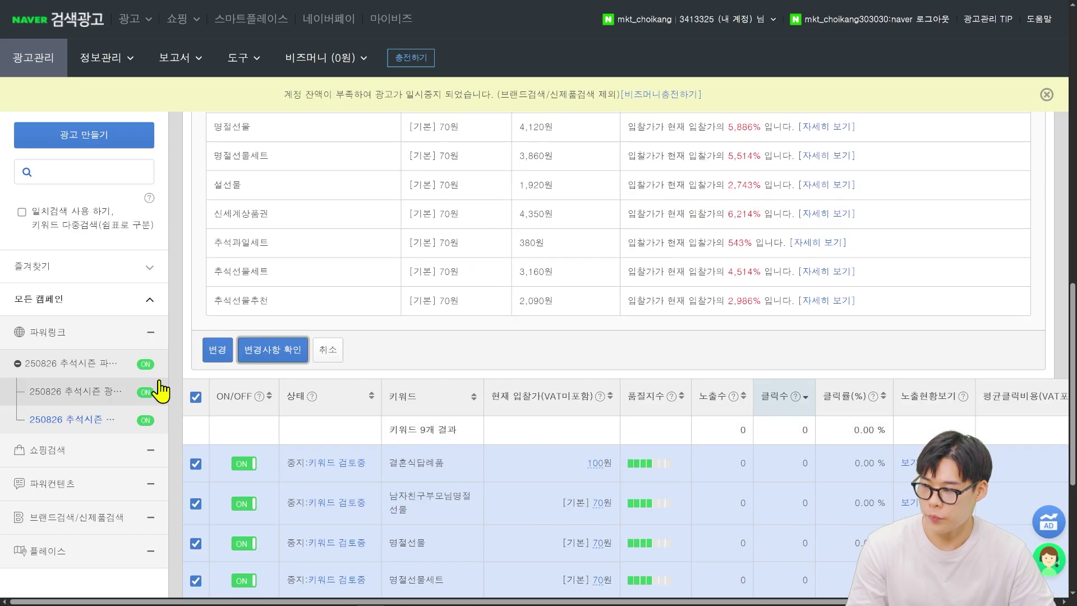
pyautogui.scroll(2, 476, 359)
pyautogui.click(214, 460)
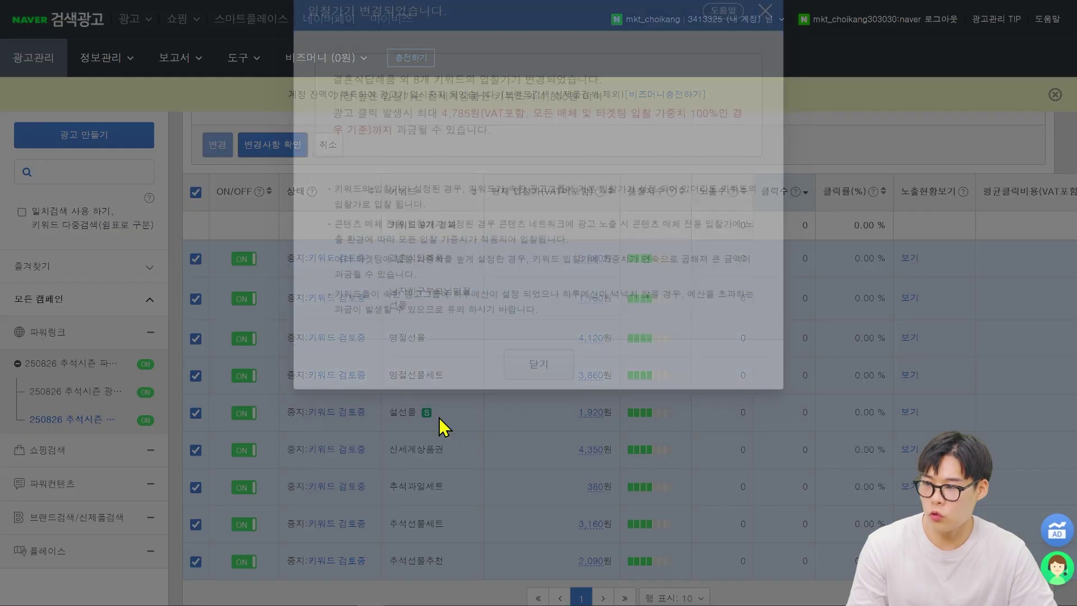
pyautogui.click(537, 389)
# - Open individual bid editing (입찰가 개별 변경) for the ad group's keywords and review the editable bids
pyautogui.scroll(8, 555, 424)
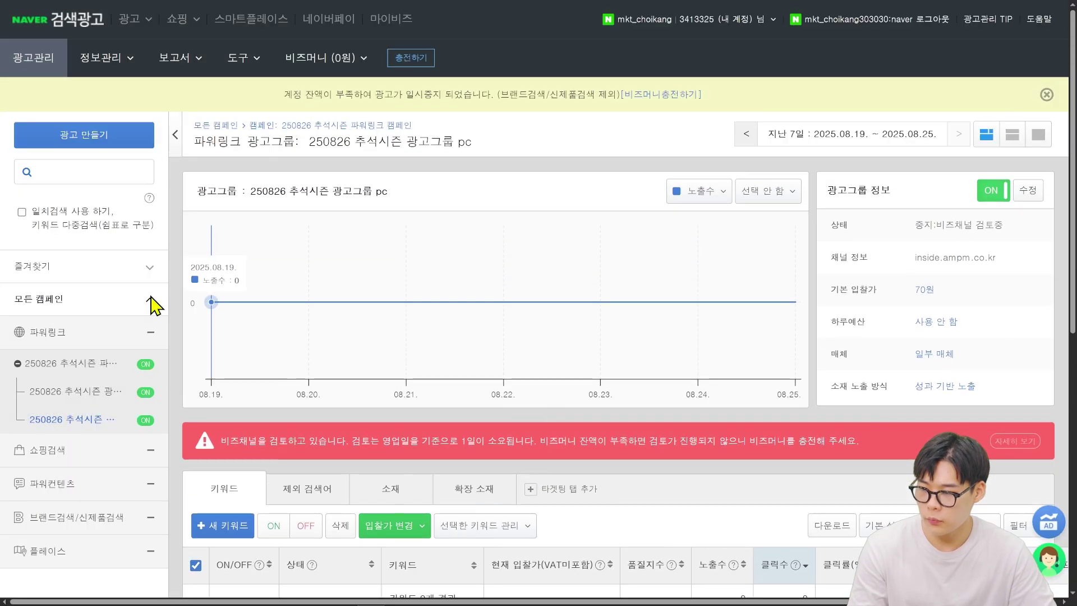
pyautogui.scroll(-3, 436, 419)
pyautogui.scroll(-2, 433, 421)
pyautogui.scroll(2, 426, 392)
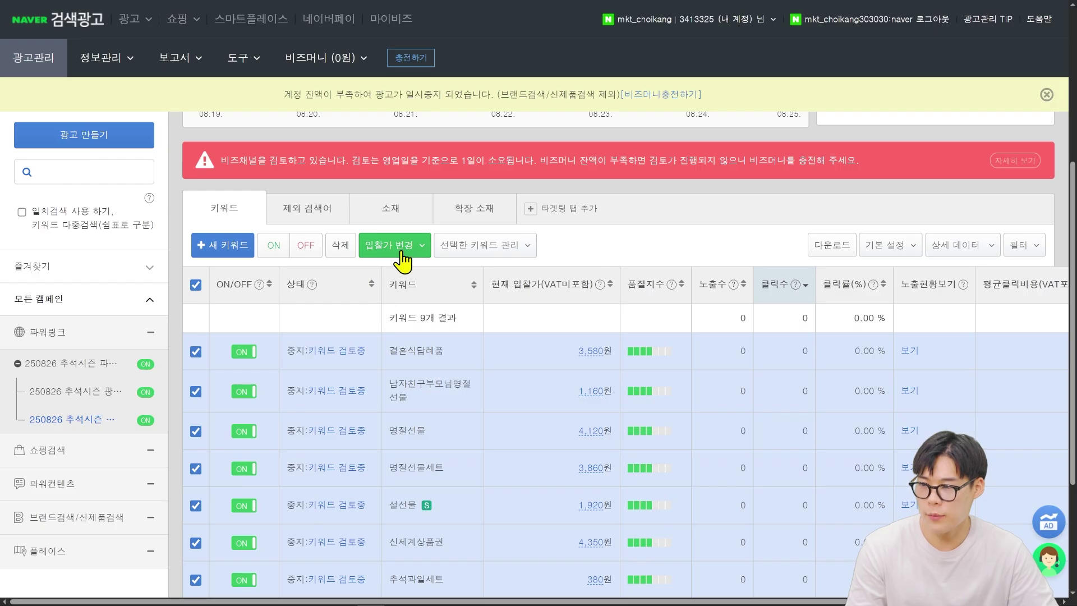
pyautogui.click(401, 260)
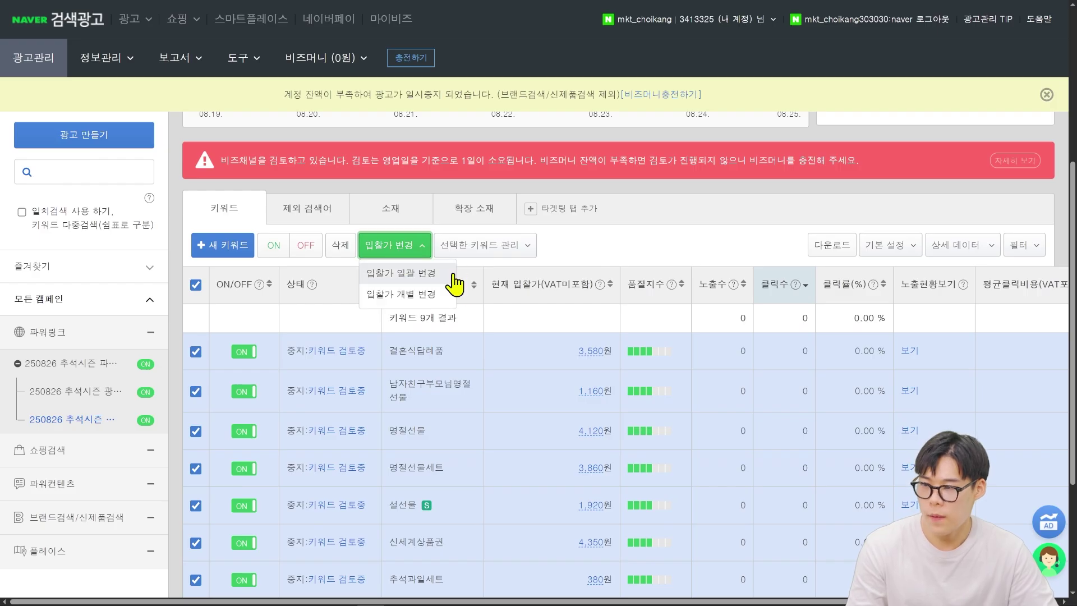
pyautogui.click(432, 294)
pyautogui.scroll(-4, 458, 289)
pyautogui.scroll(-2, 459, 295)
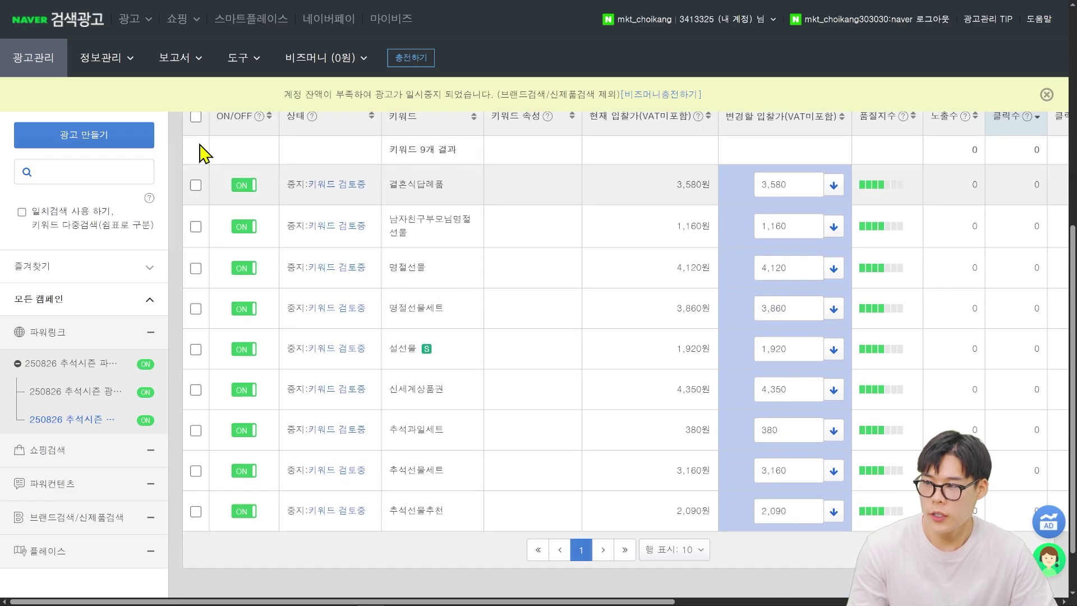
pyautogui.scroll(1, 826, 207)
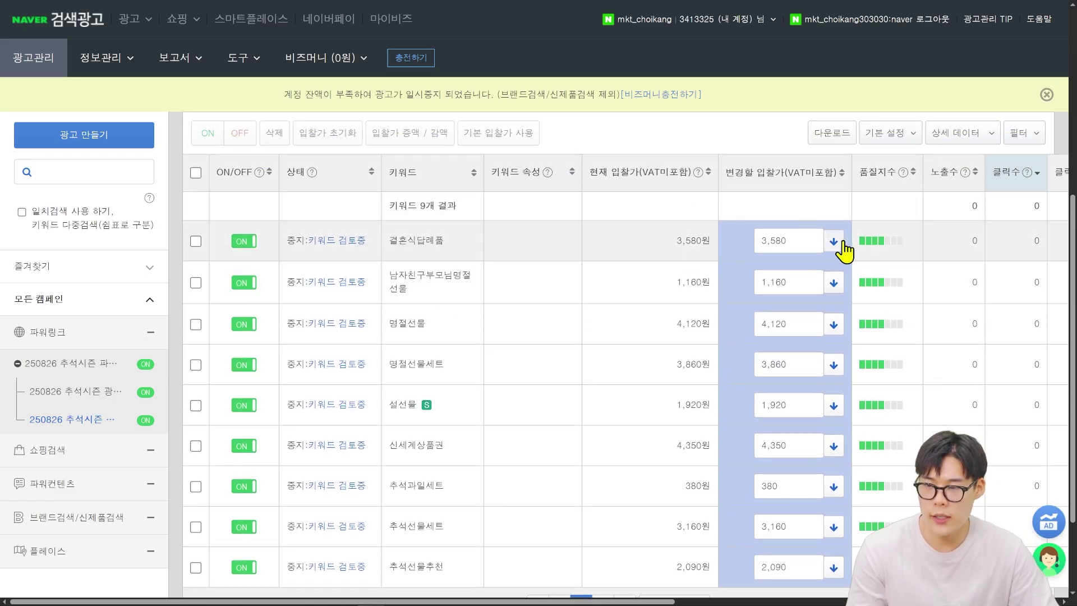
# - Copy the 3,580 won bid of 결혼식답례품 to all keywords below it, and enter 2800 as its own new bid
pyautogui.click(833, 241)
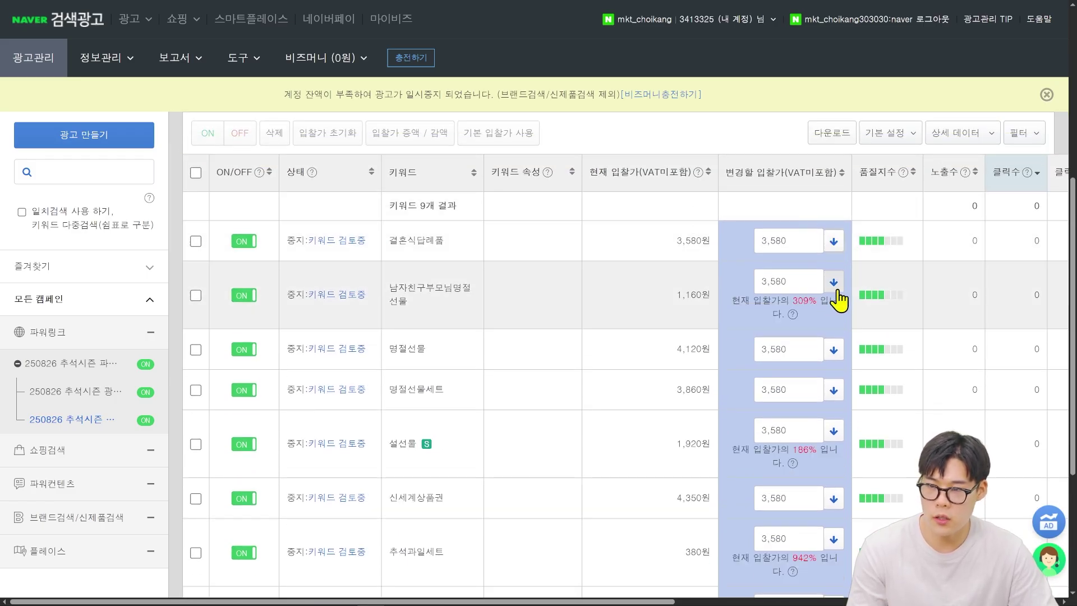
pyautogui.click(788, 240)
pyautogui.hotkey('ctrl', 'a')
pyautogui.press('BackSpace')
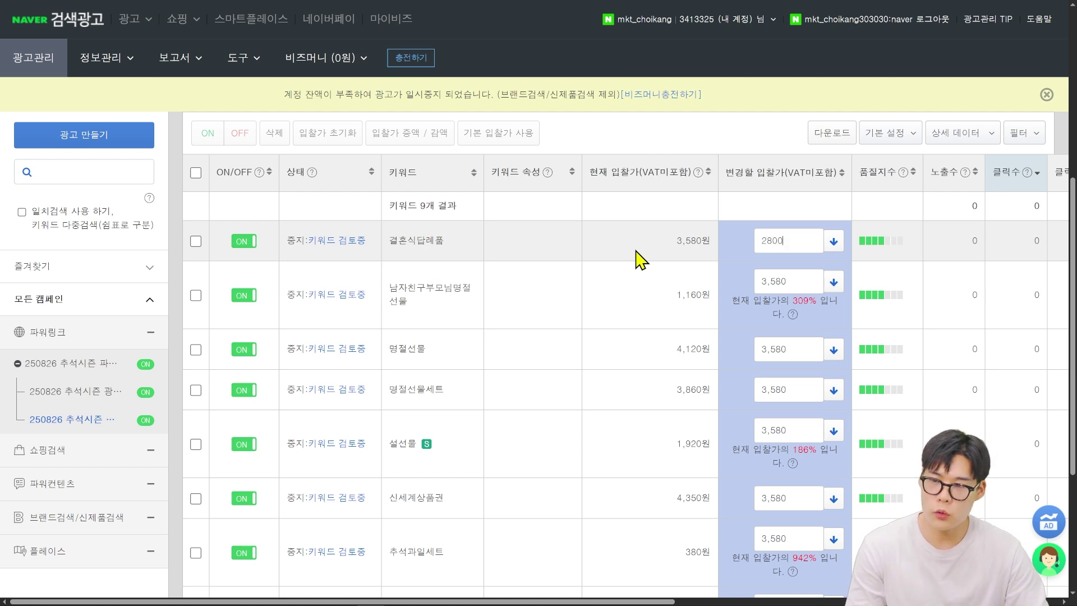
pyautogui.scroll(1, 551, 167)
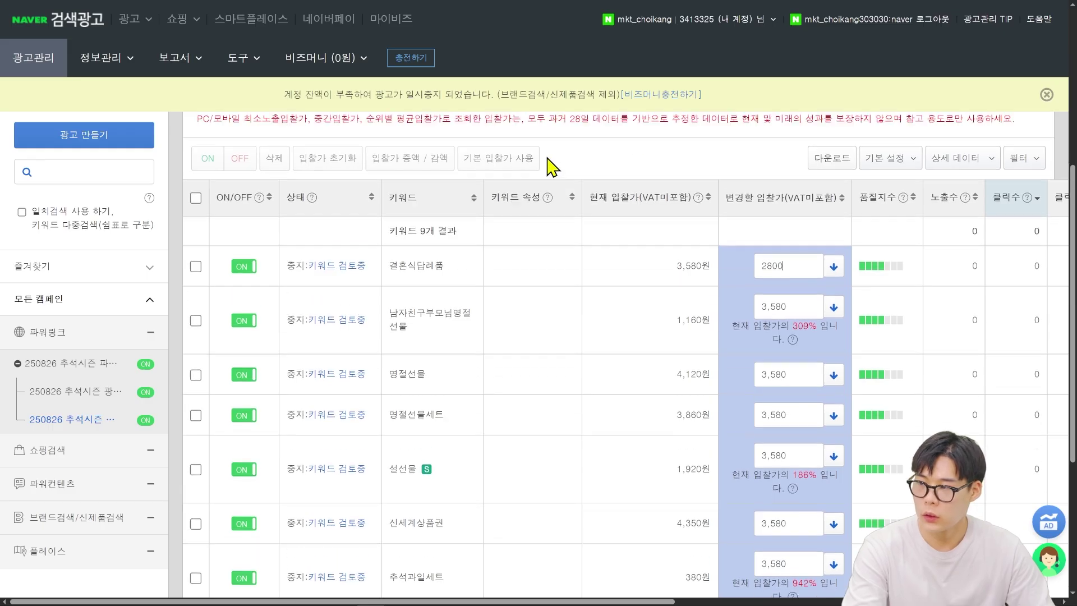
pyautogui.scroll(3, 551, 166)
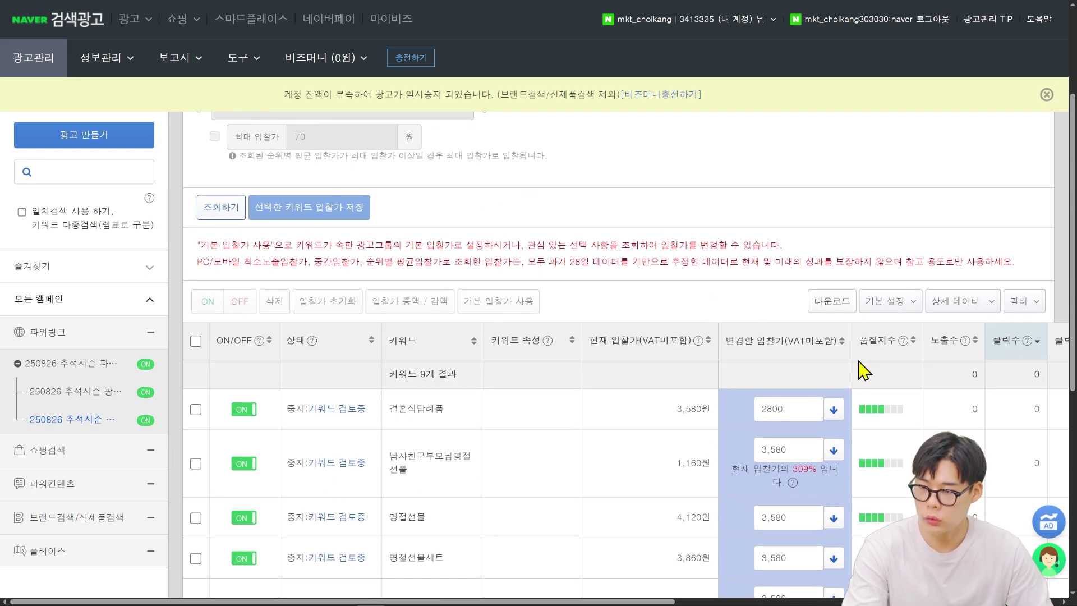
# - Enter 40000 as the new bid of the keyword 명절선물
pyautogui.scroll(-7, 729, 289)
pyautogui.scroll(4, 739, 386)
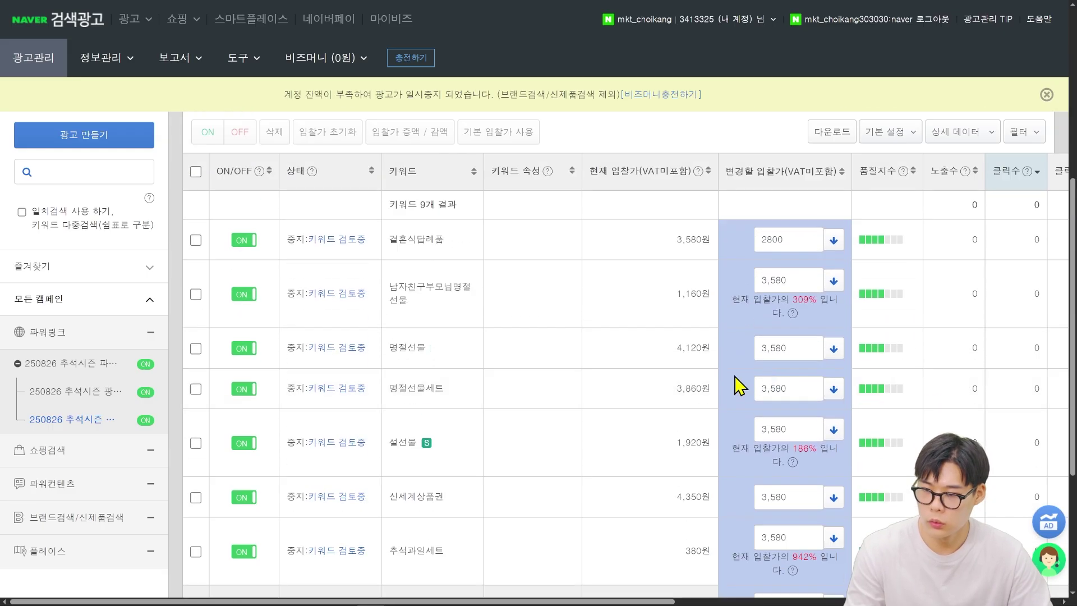
pyautogui.click(803, 349)
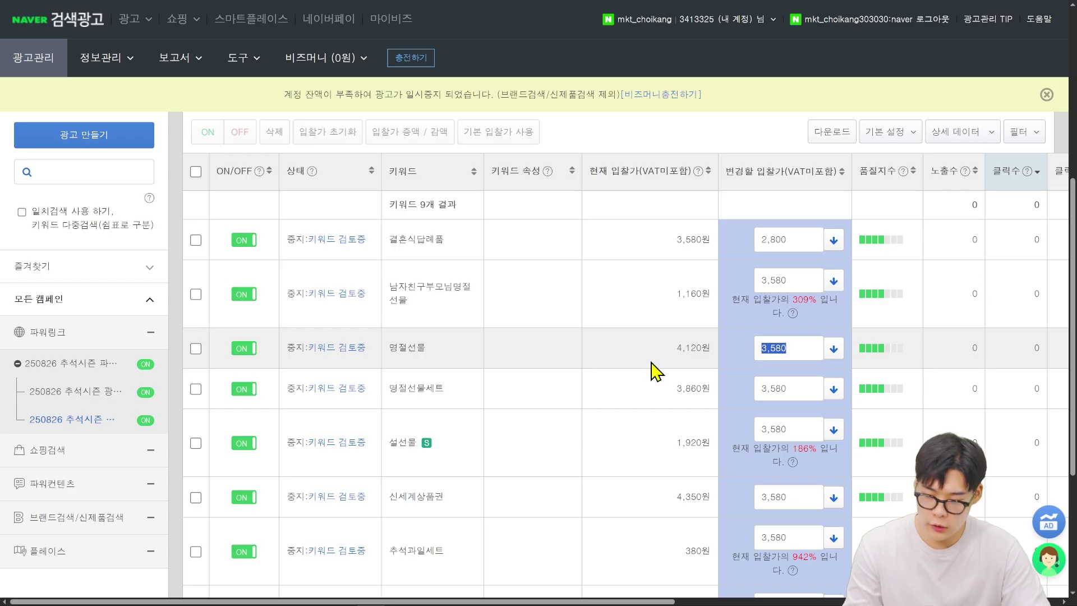
pyautogui.press('BackSpace')
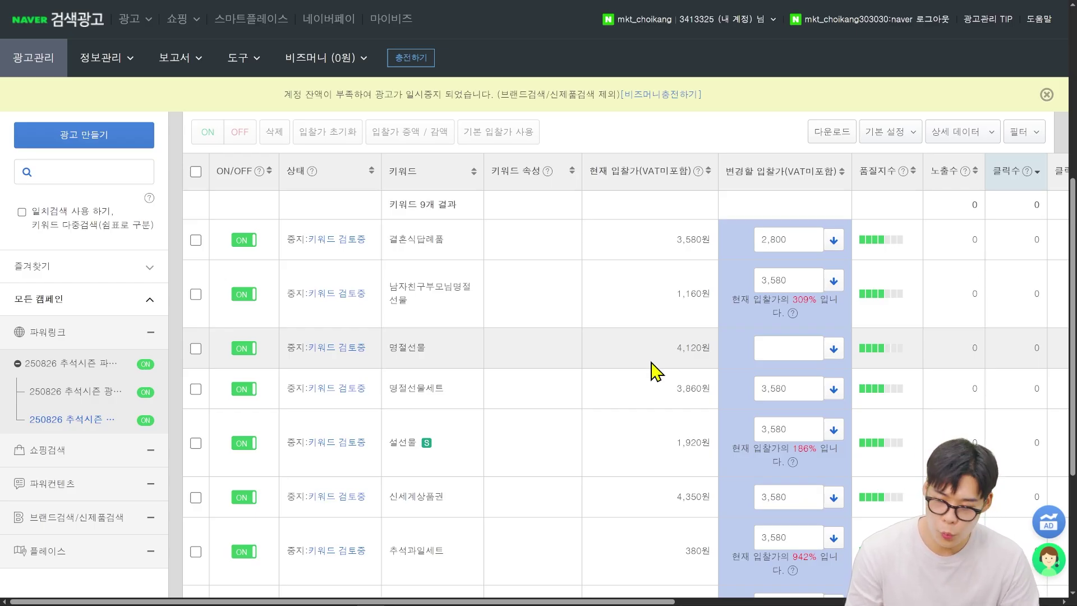
pyautogui.write('40000')
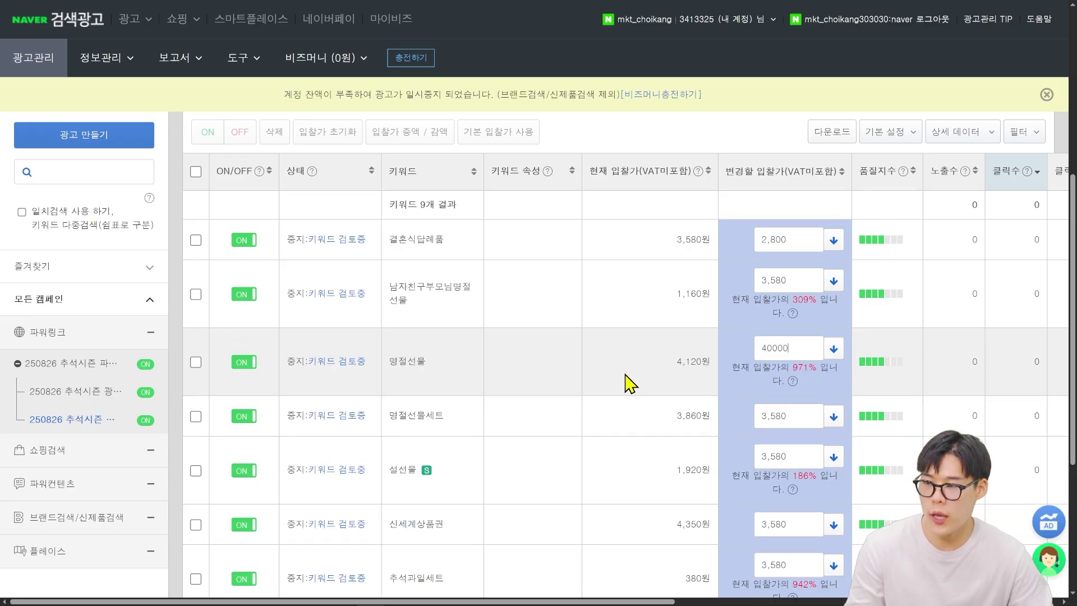
# - Query the PC 최소노출 입찰가 again for all keywords and review the bids filled in for each one
pyautogui.hotkey('ctrl', '-')
pyautogui.scroll(-3, 582, 349)
pyautogui.scroll(8, 363, 393)
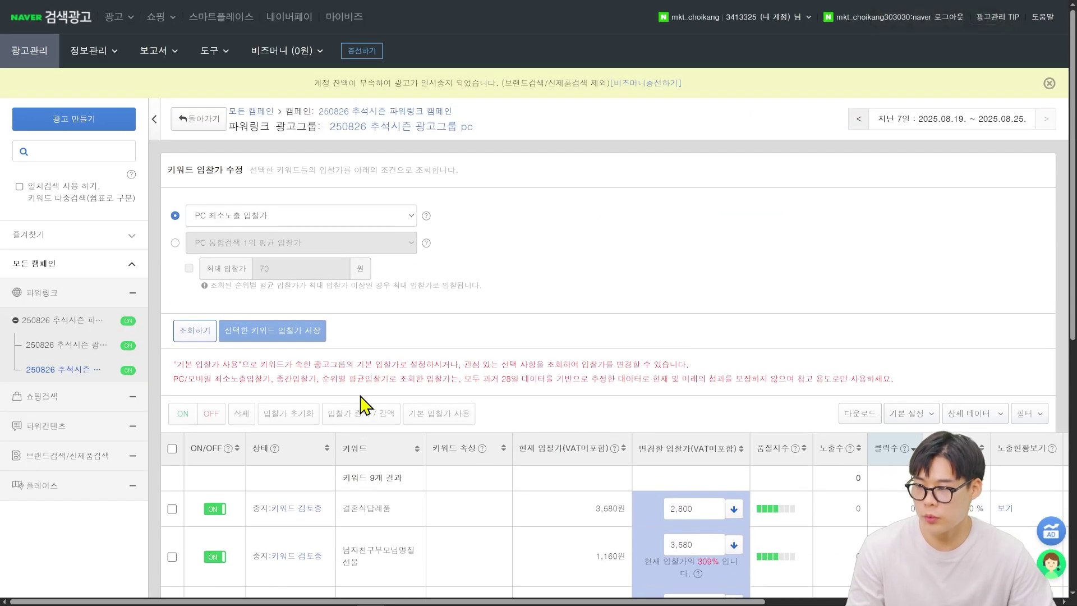
pyautogui.click(188, 332)
pyautogui.scroll(-4, 509, 361)
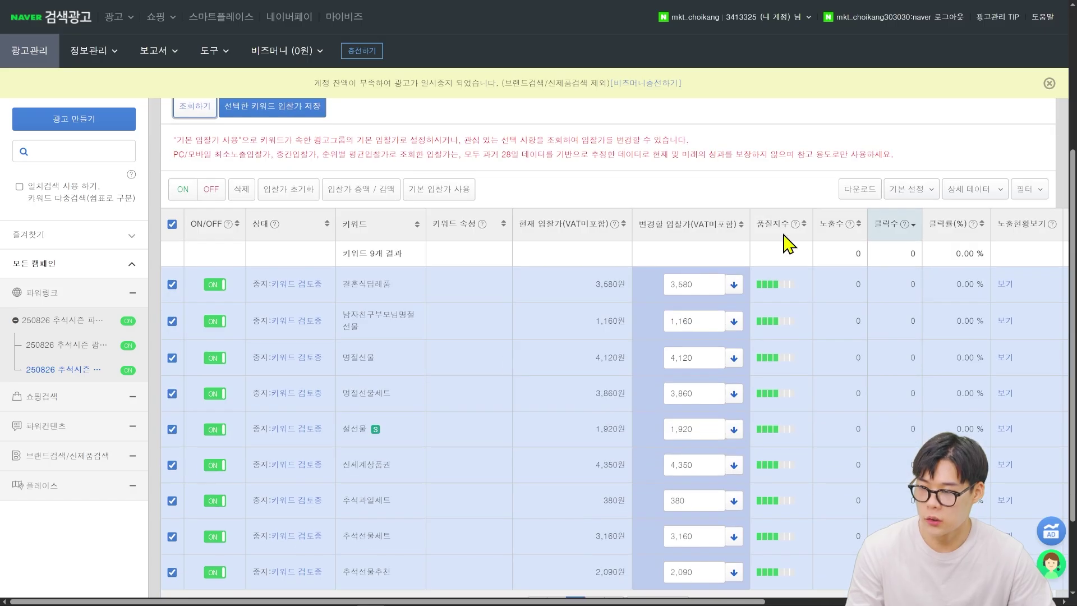
pyautogui.scroll(4, 687, 232)
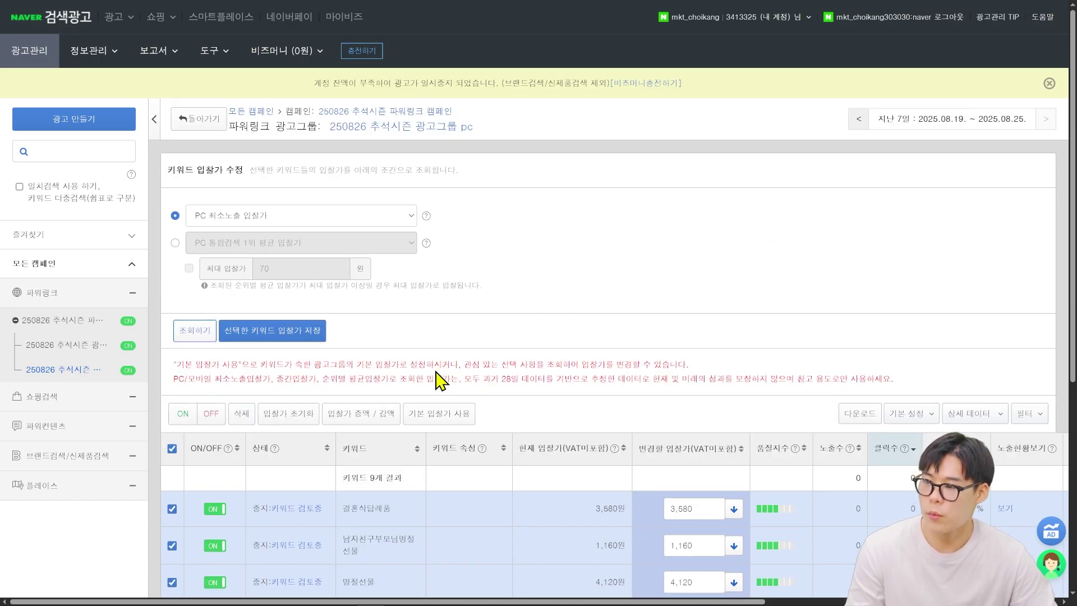
# - Leave individual bid editing without saving and open the PC ad group's excluded search terms (제외 검색어)
pyautogui.click(195, 130)
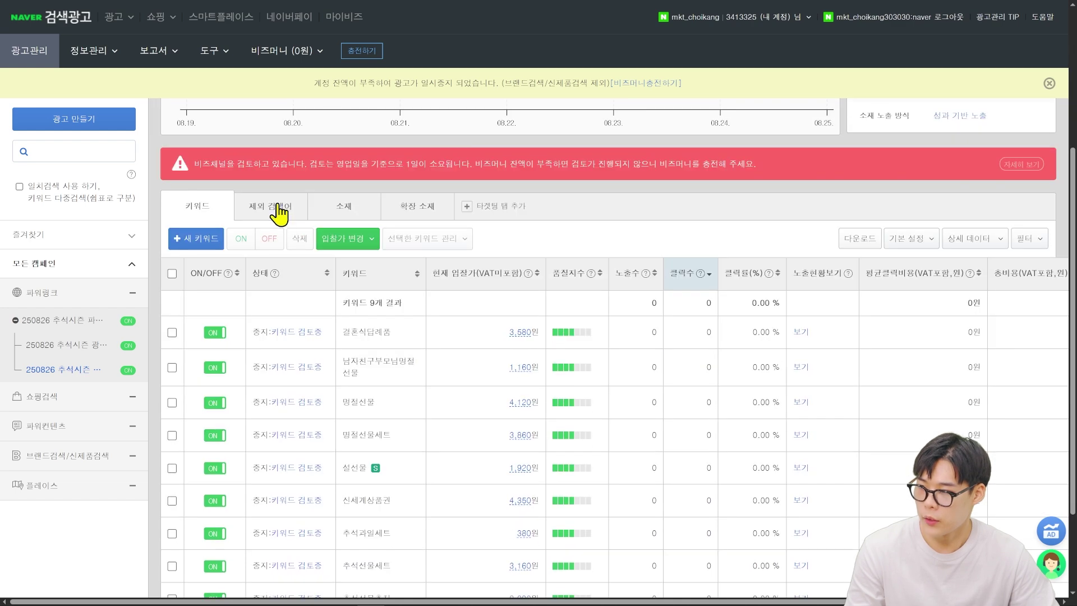
pyautogui.click(277, 212)
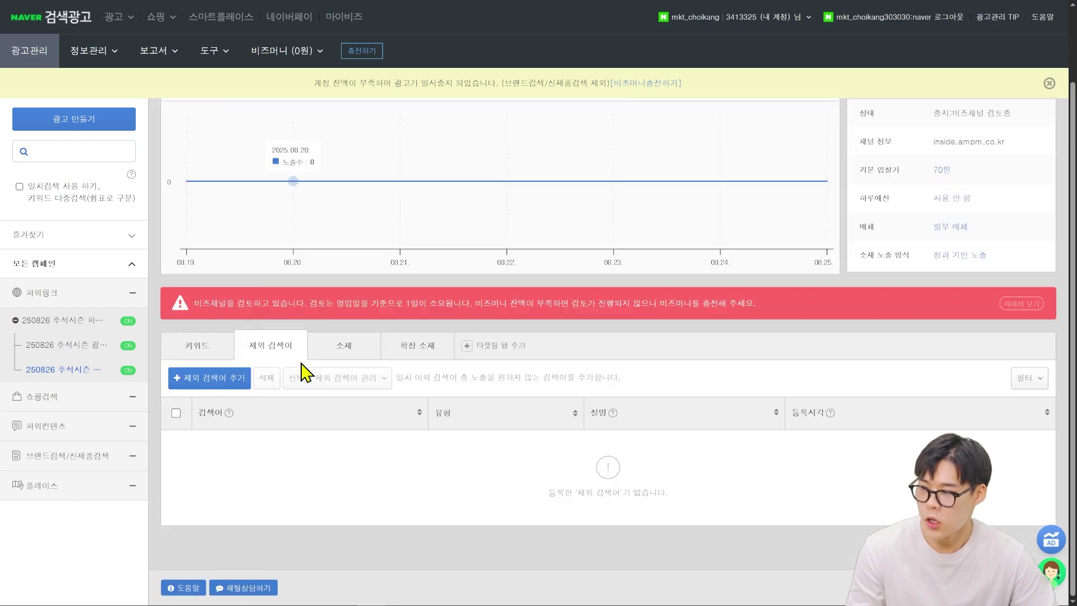
pyautogui.hotkey('ctrl', '+')
pyautogui.hotkey('ctrl', '+')
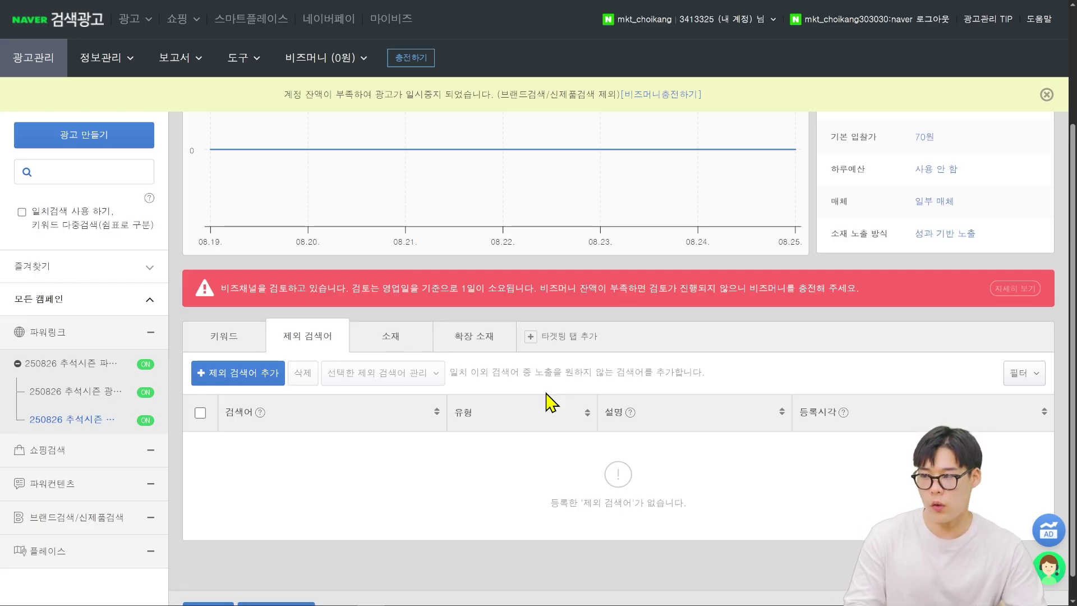
# - Add 추석선물추천 as an excluded search term for 확장 검색 in the PC ad group
pyautogui.click(231, 383)
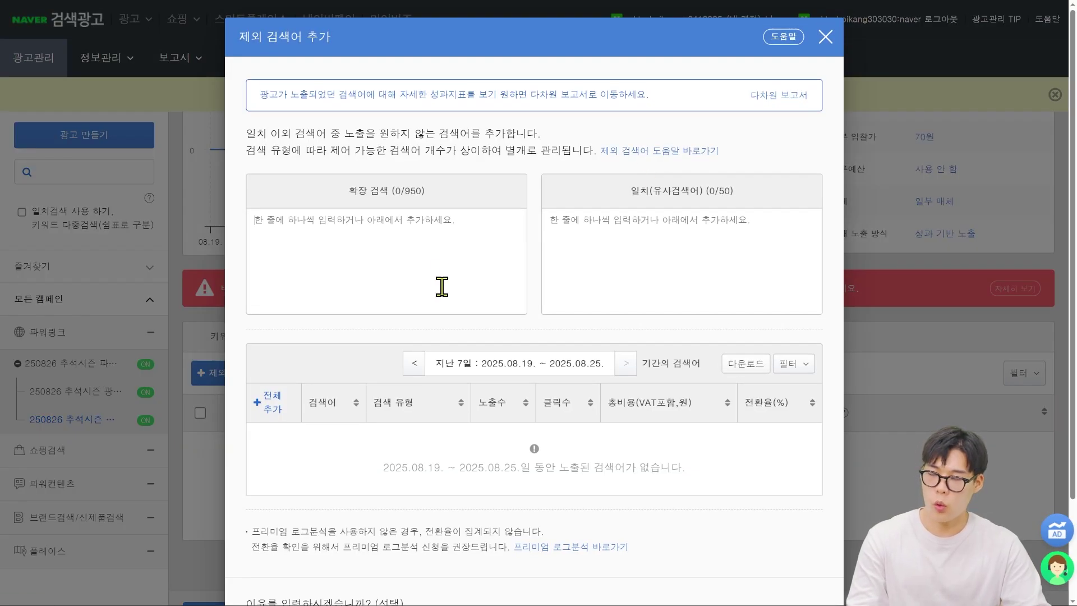
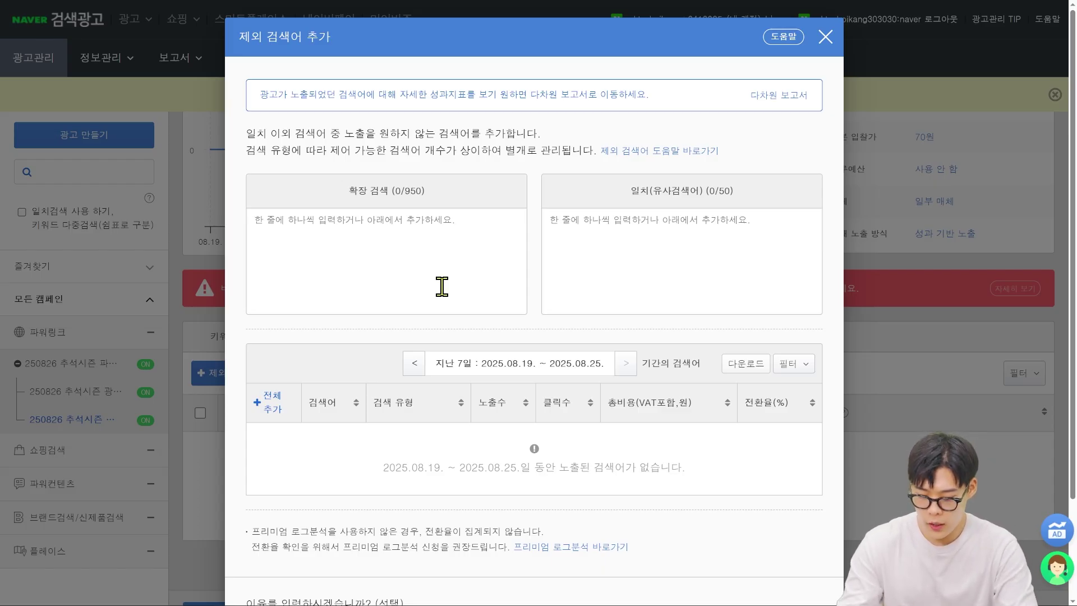
pyautogui.click(442, 286)
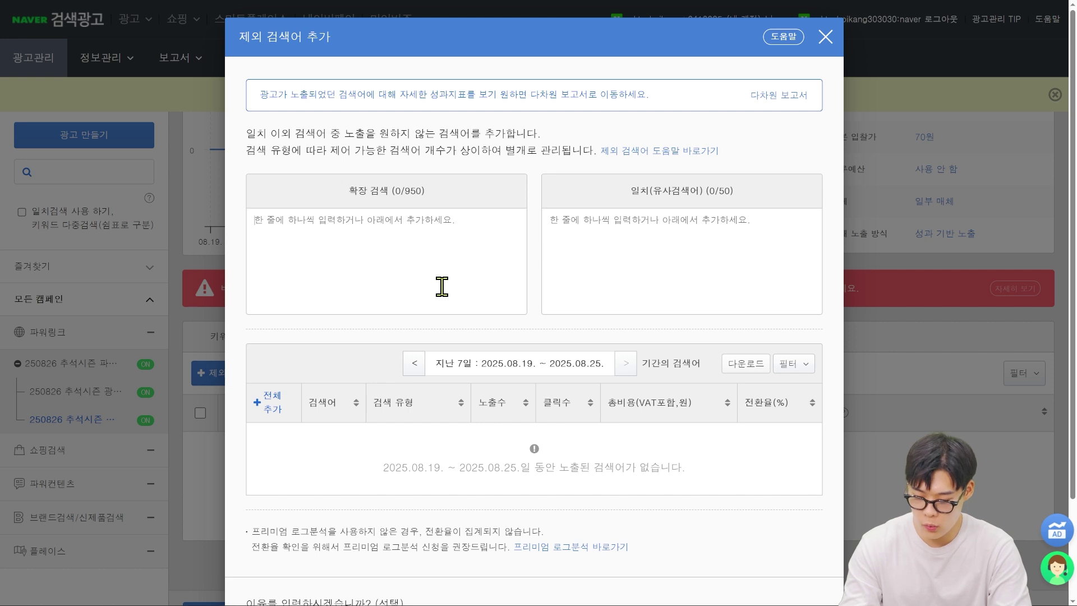
pyautogui.write('취')
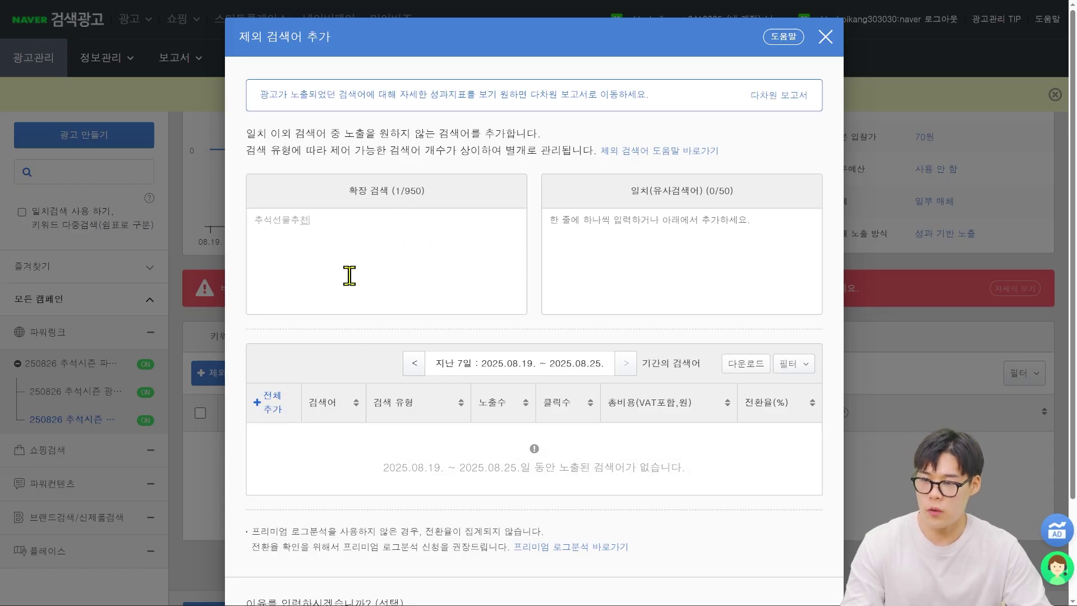
pyautogui.scroll(-2, 574, 392)
pyautogui.click(500, 570)
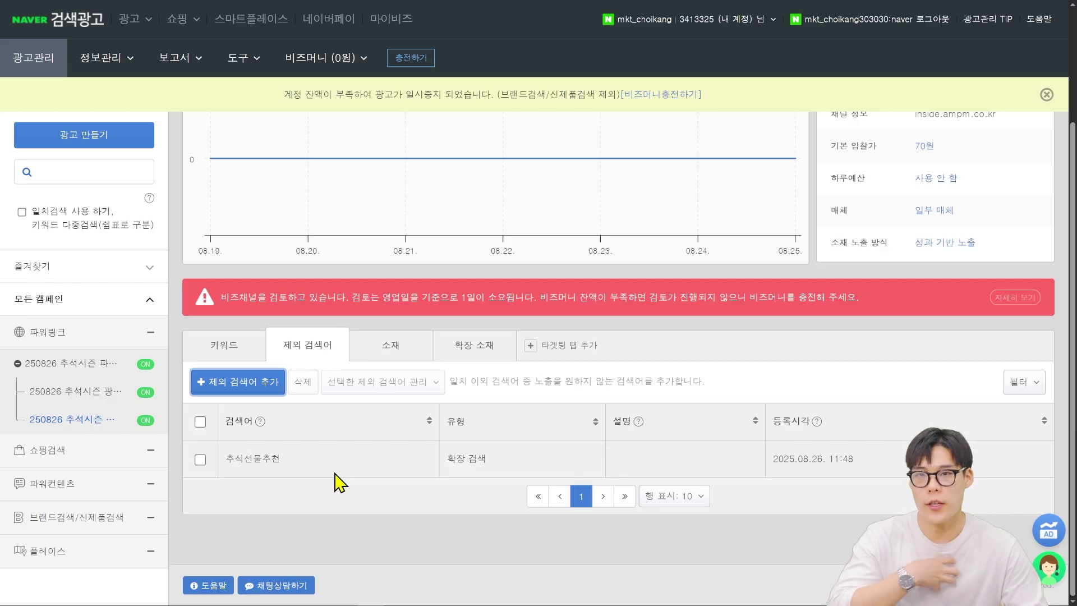
pyautogui.click(698, 385)
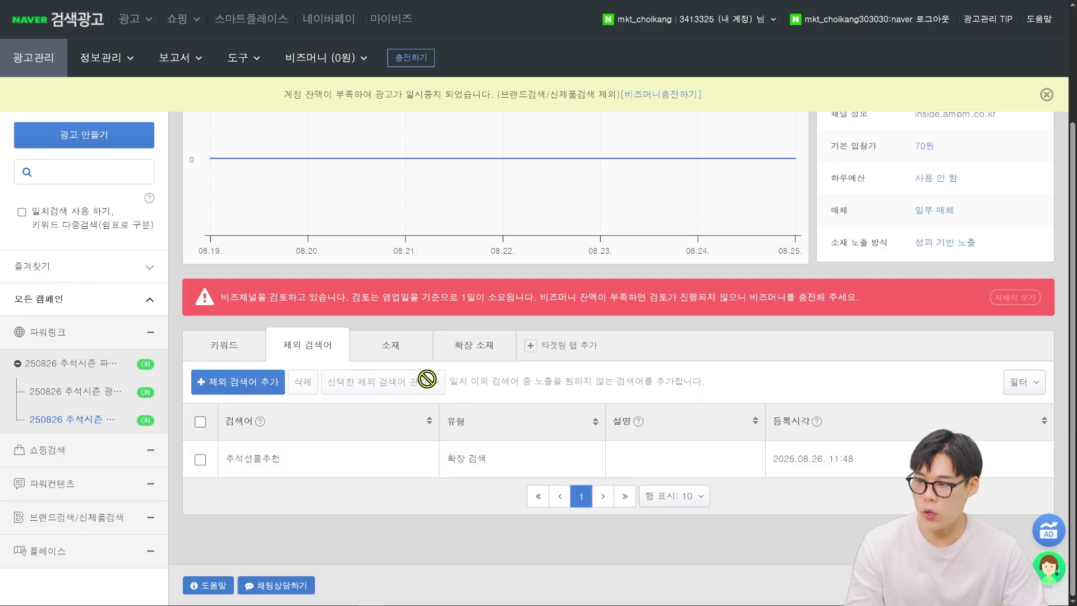
# - Start a new creative in the ad group's 소재 section and review the 반응형 소재 form
pyautogui.click(381, 354)
pyautogui.scroll(-1, 347, 359)
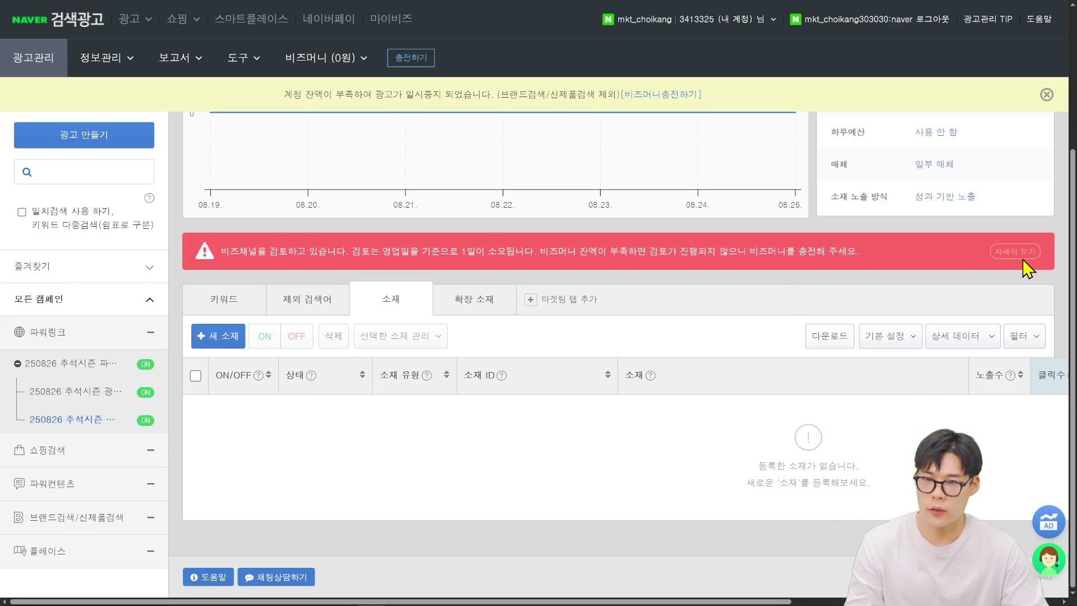
pyautogui.click(218, 335)
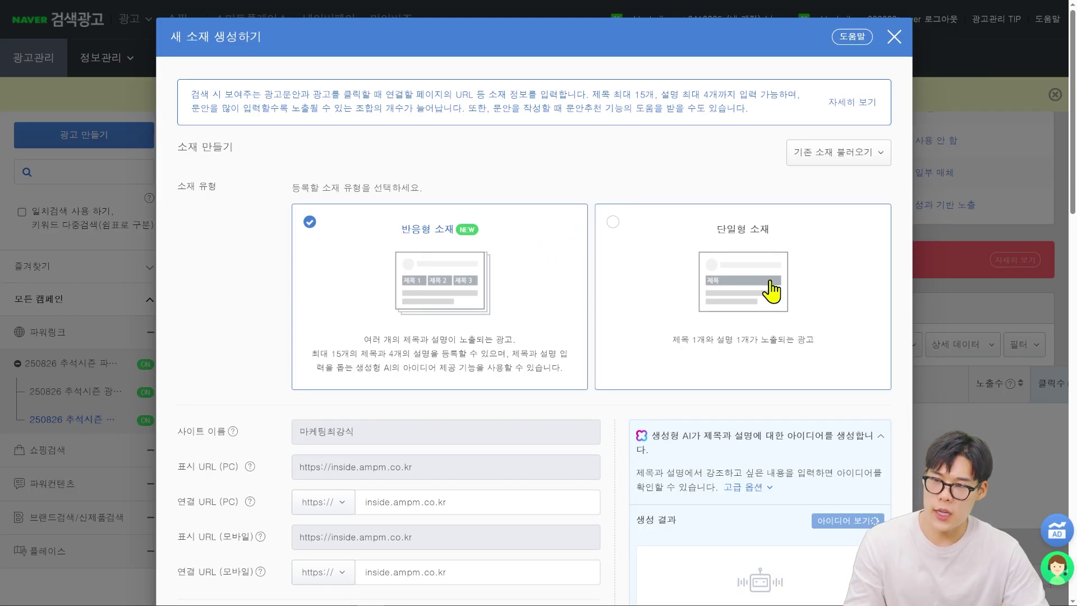
pyautogui.scroll(-8, 491, 297)
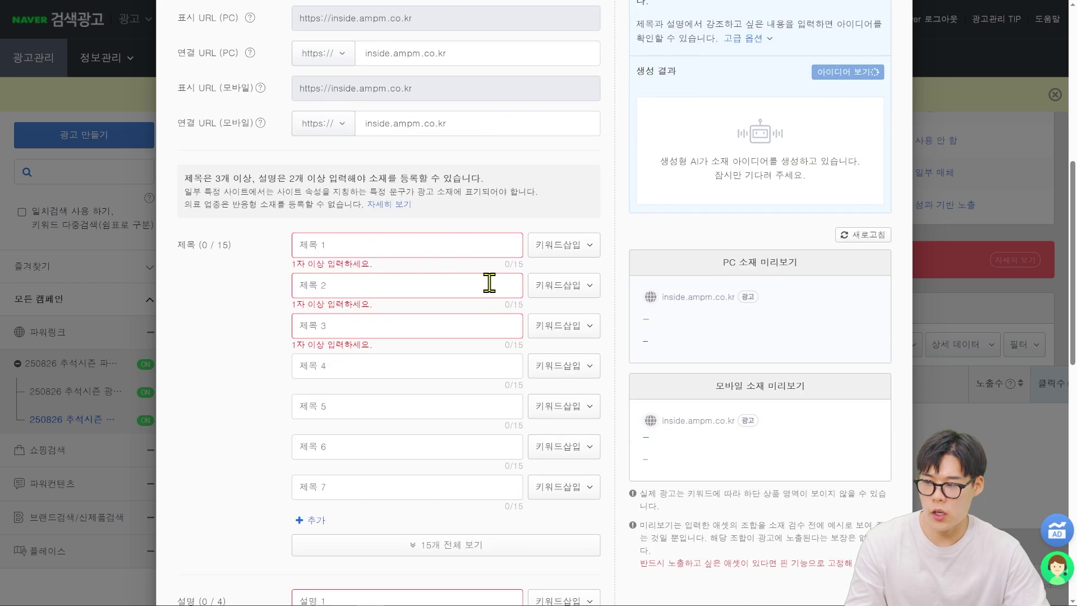
pyautogui.scroll(6, 487, 292)
pyautogui.scroll(2, 489, 294)
pyautogui.scroll(-3, 476, 288)
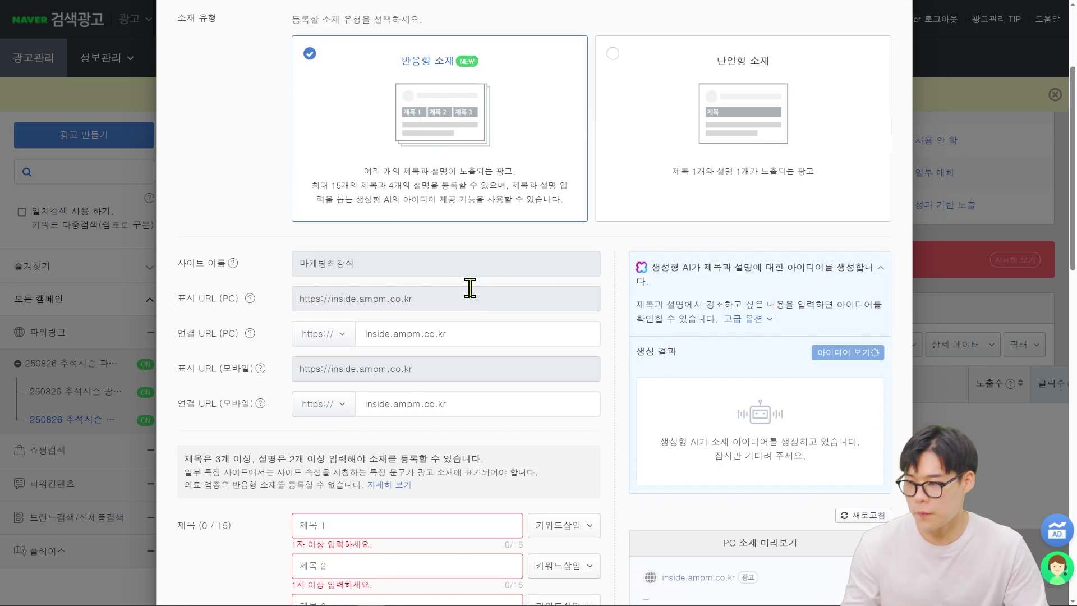
pyautogui.scroll(1, 336, 253)
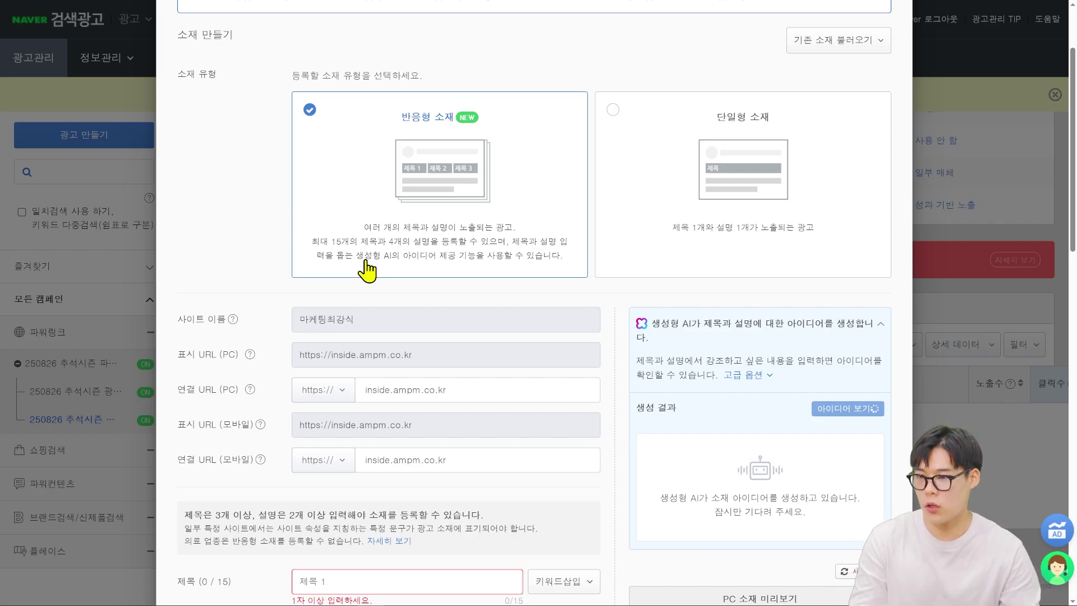
# - Switch the creative type to 단일형 소재 to compare its fields, and switch back to 반응형 소재
pyautogui.click(712, 115)
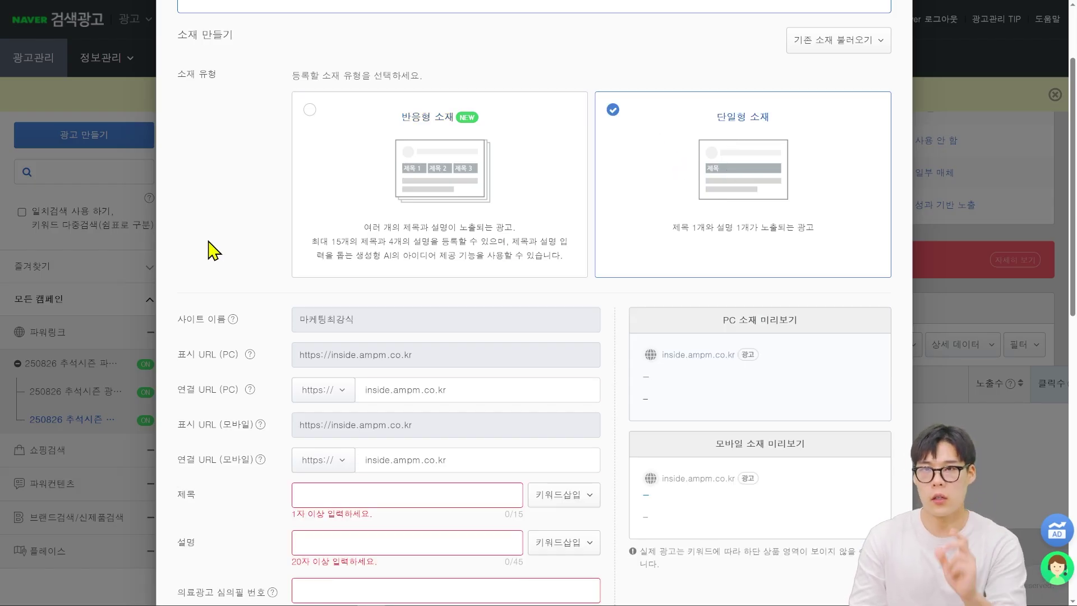
pyautogui.scroll(-3, 263, 301)
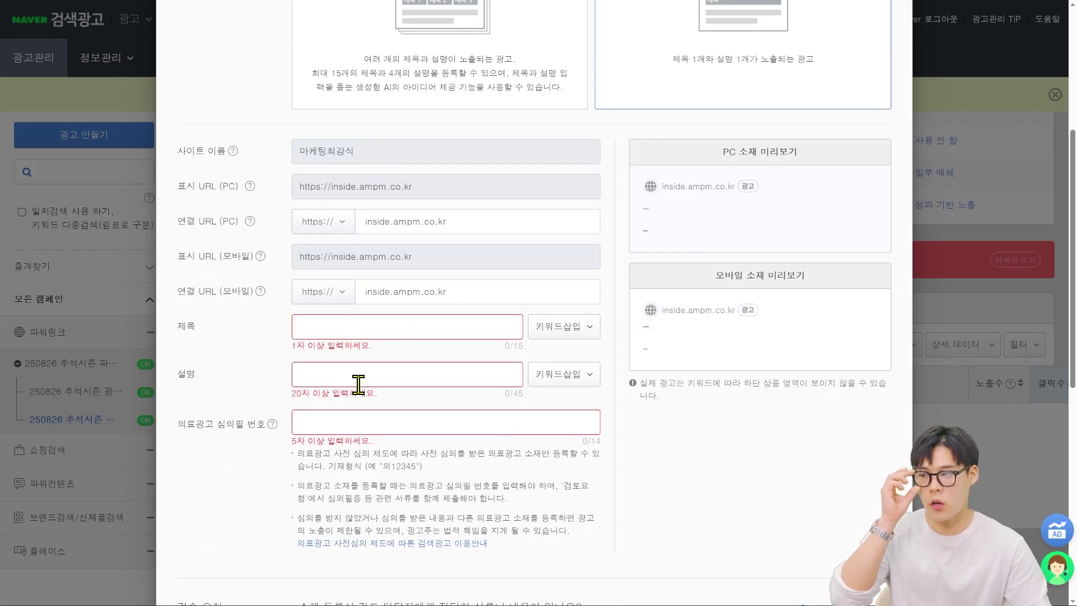
pyautogui.scroll(5, 292, 395)
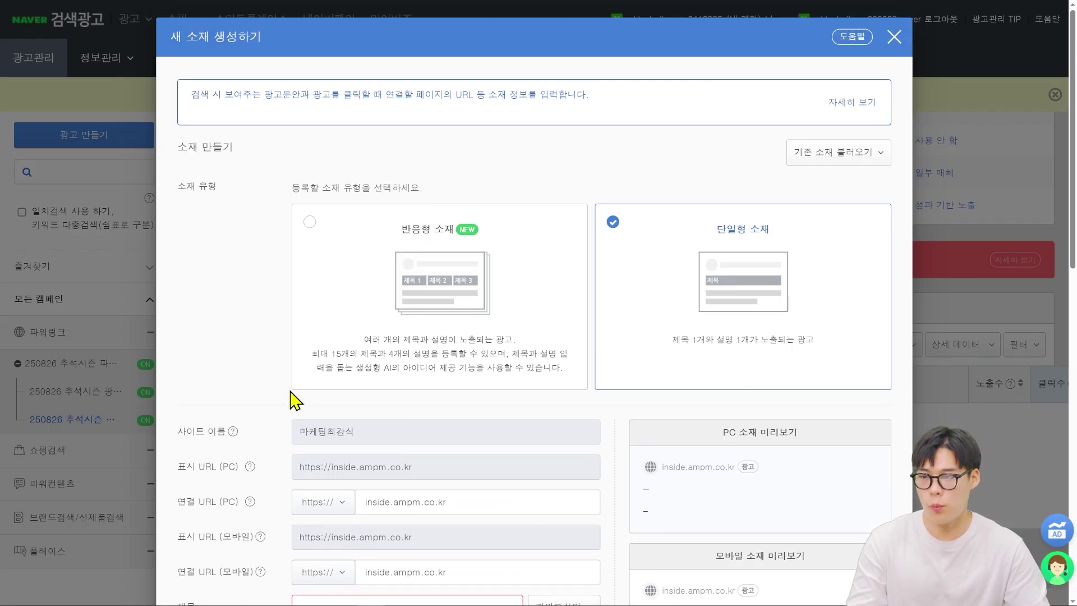
pyautogui.scroll(-2, 291, 401)
pyautogui.click(298, 224)
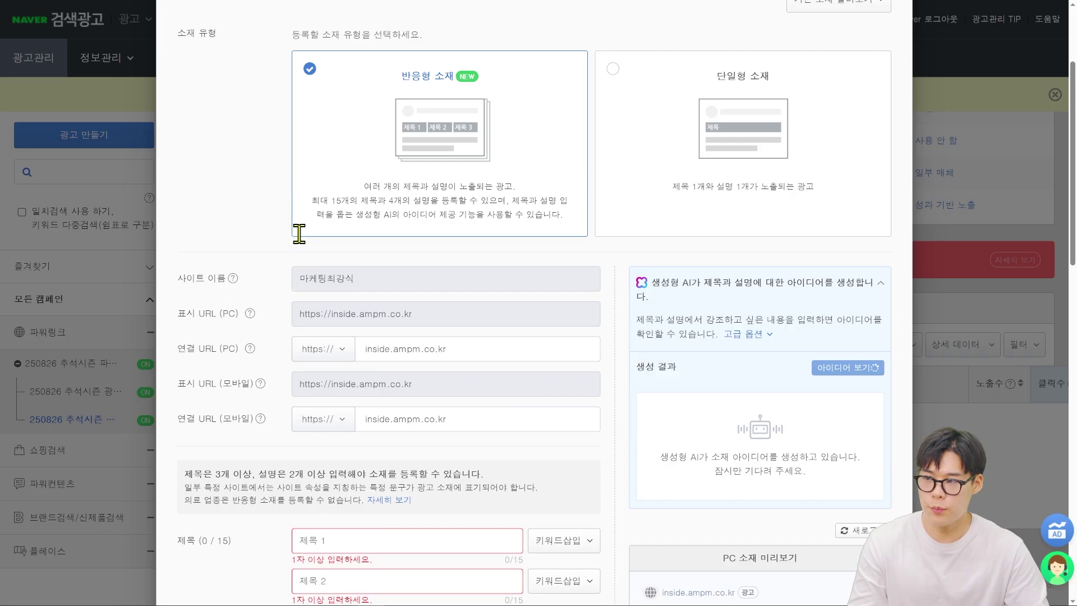
pyautogui.scroll(-1, 274, 268)
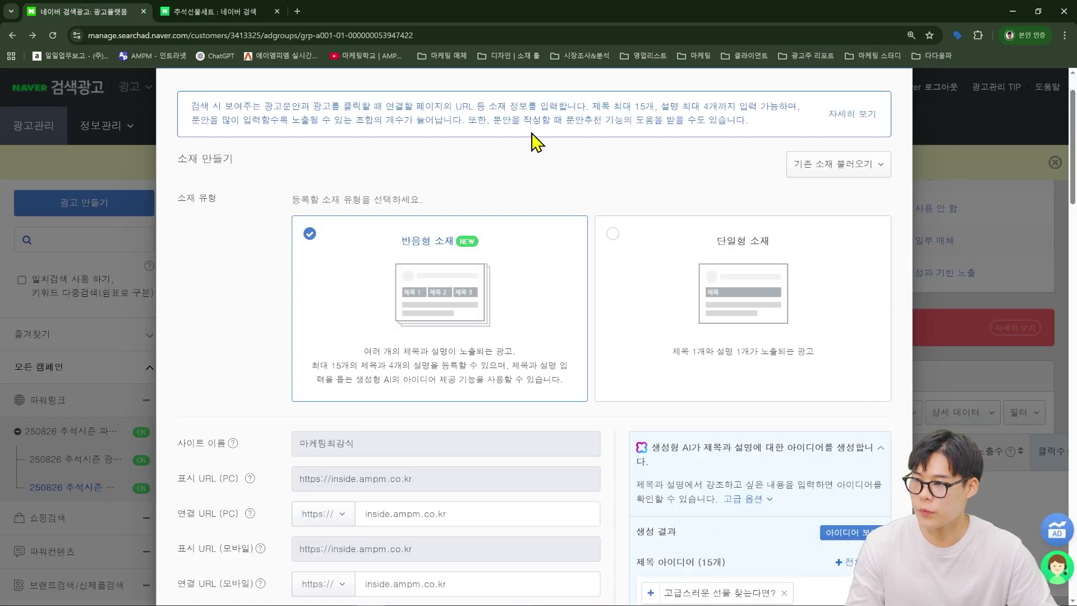
# - Examine how 파워링크 ad titles and descriptions appear in the 추석선물세트 search results, and return to the new creative form
pyautogui.click(218, 11)
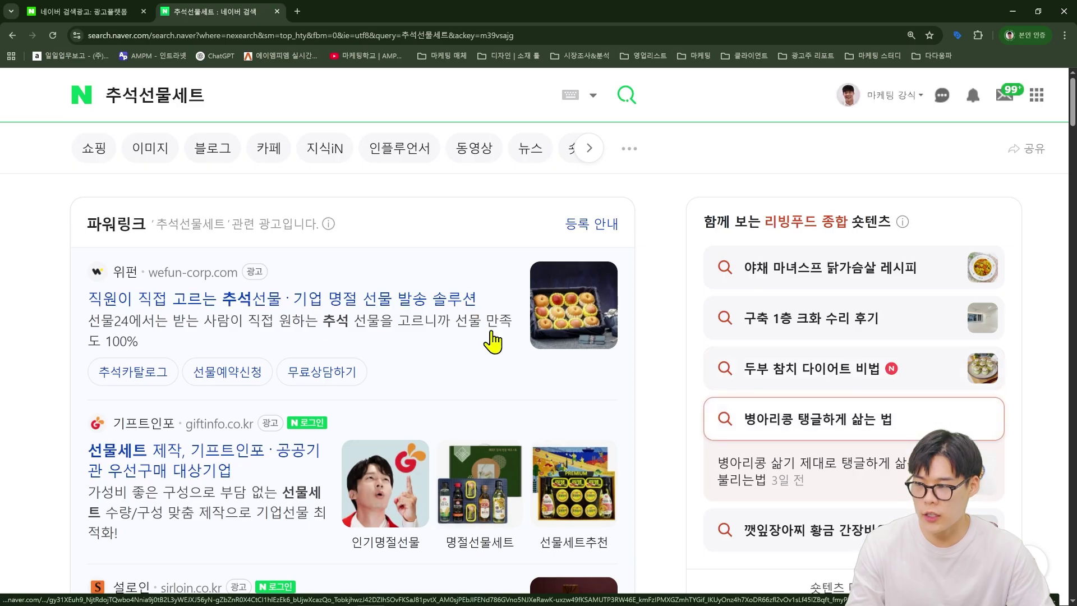
pyautogui.scroll(-4, 42, 249)
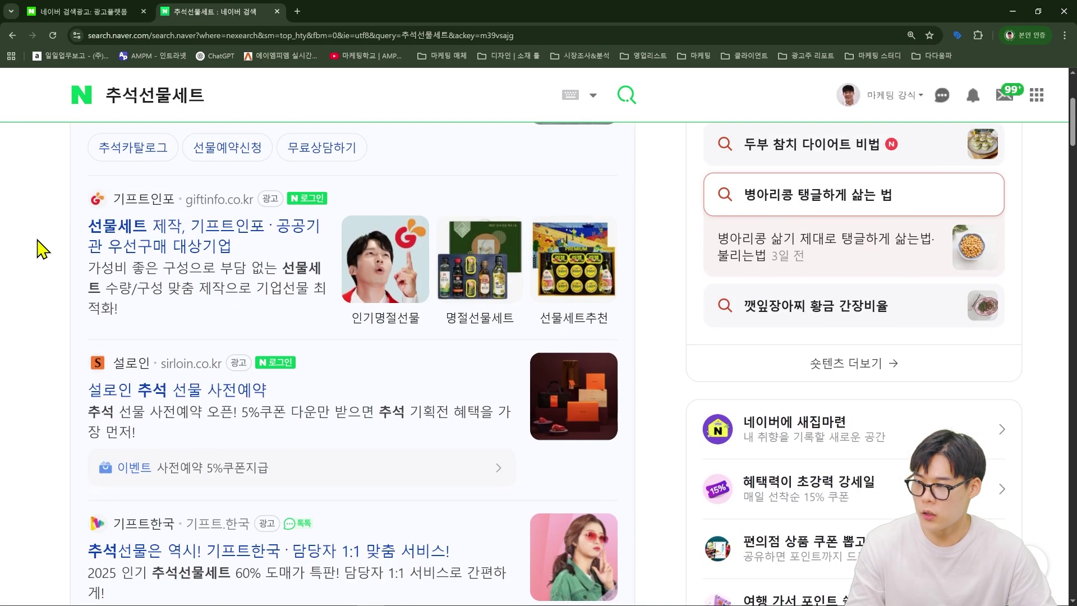
pyautogui.scroll(1, 302, 199)
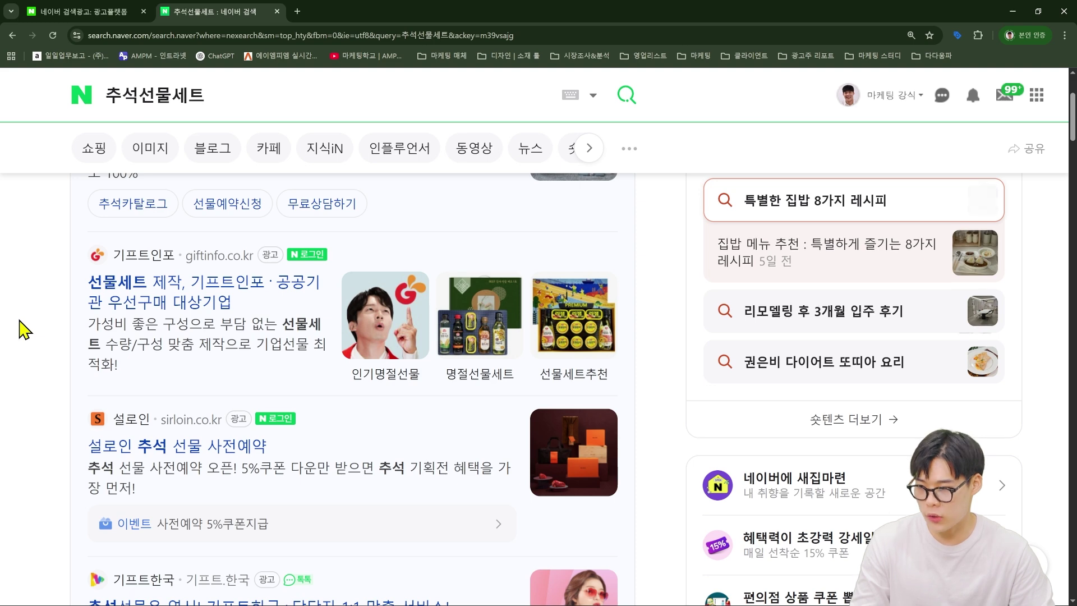
pyautogui.scroll(-4, 25, 332)
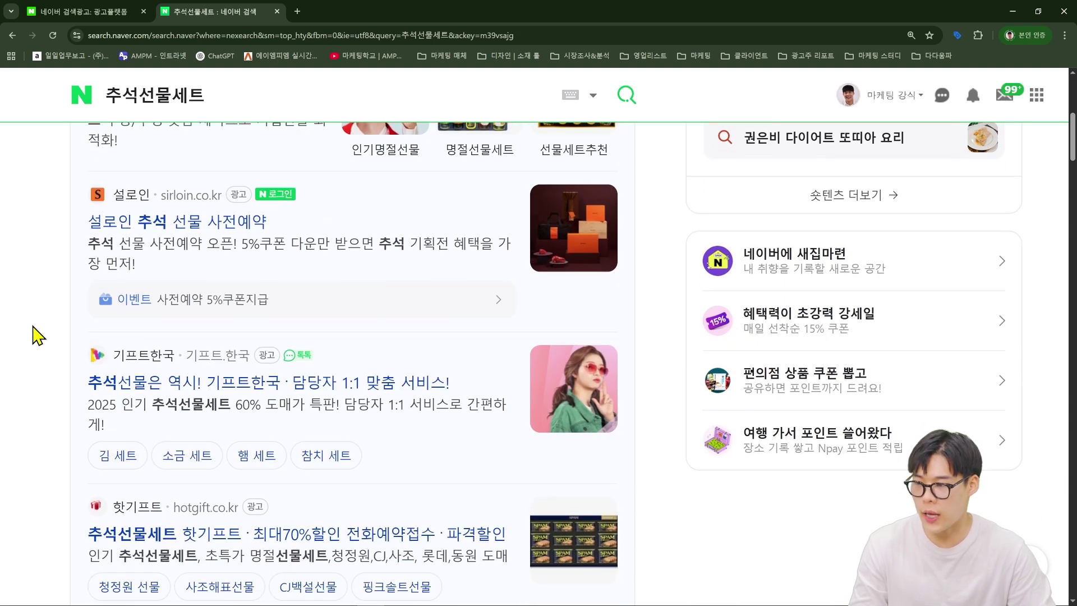
pyautogui.scroll(-3, 37, 335)
pyautogui.click(140, 12)
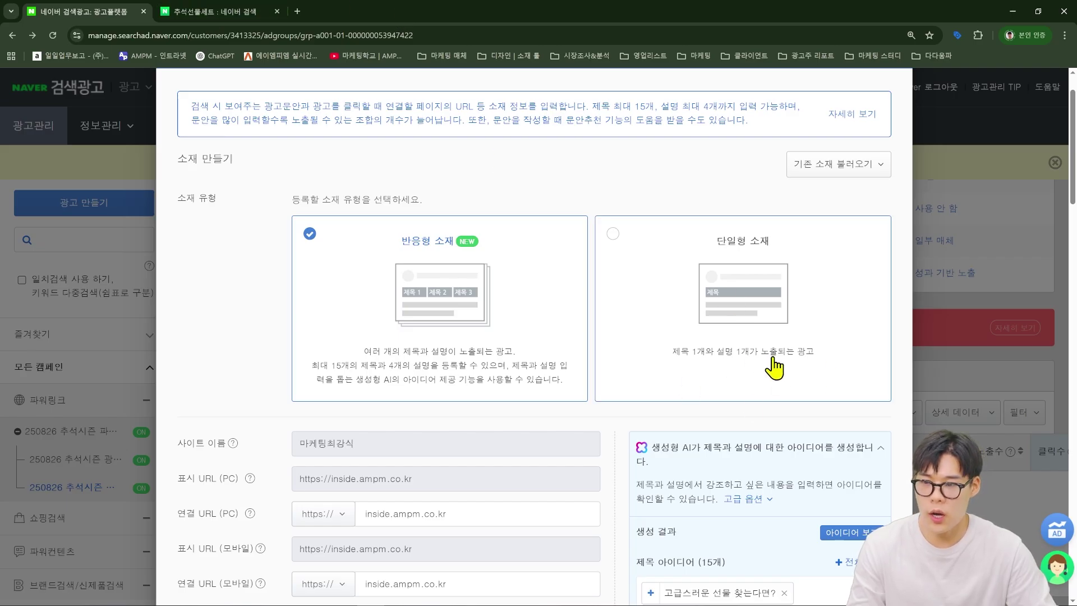
# - Compare the title styles of the lower 파워링크 ads for 추석선물세트, and go back to the creative form
pyautogui.click(219, 12)
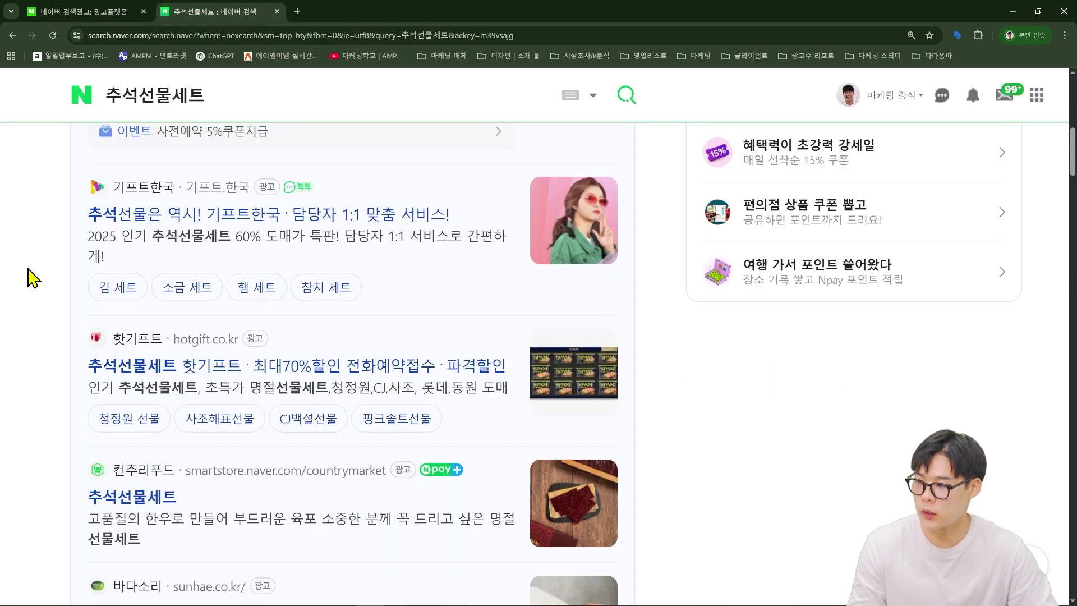
pyautogui.scroll(-2, 33, 277)
pyautogui.scroll(1, 33, 277)
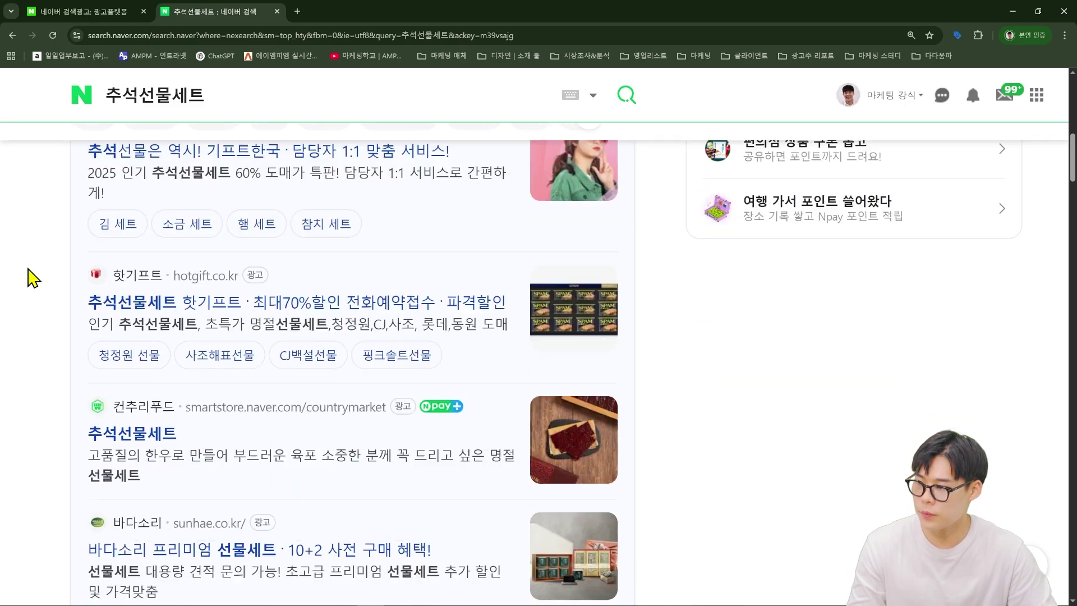
pyautogui.scroll(-3, 34, 277)
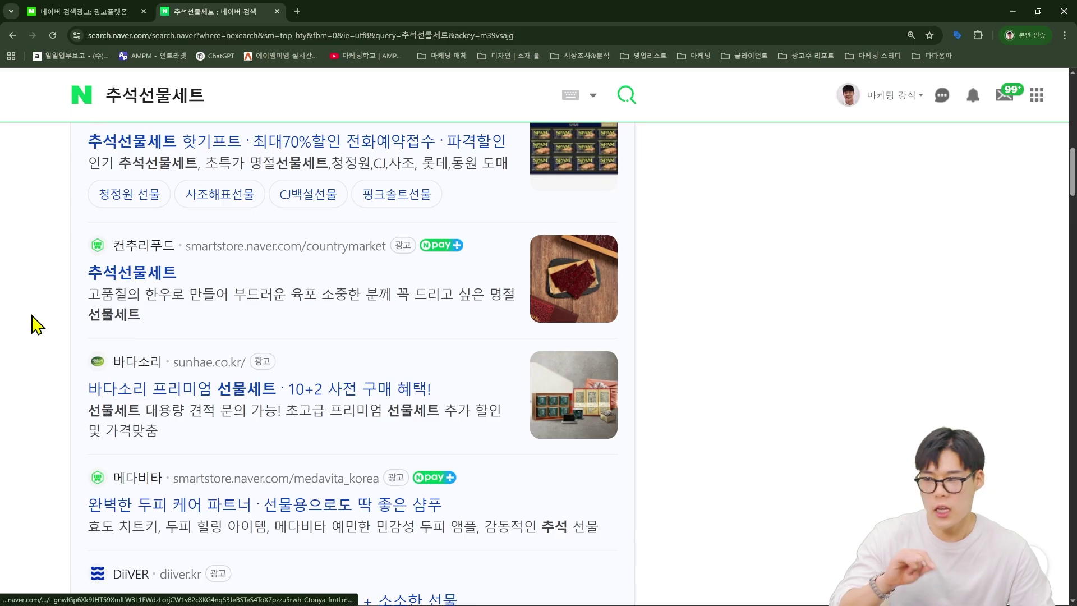
pyautogui.click(56, 10)
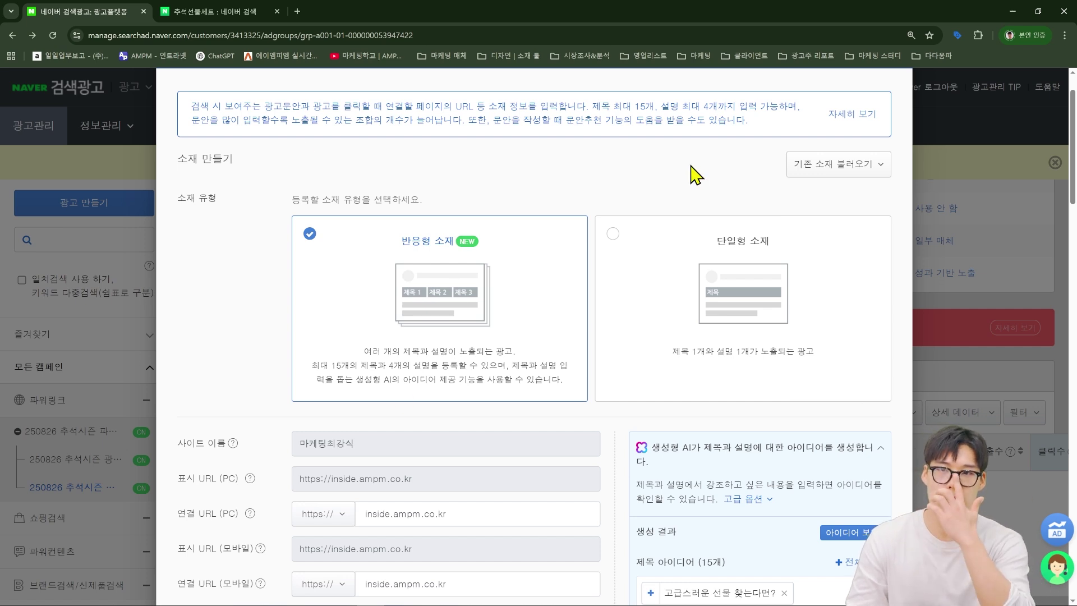
# - Check the 기존 소재 불러오기 campaign and ad group picker, cancel it, and review the creative form's URL and title fields
pyautogui.click(855, 166)
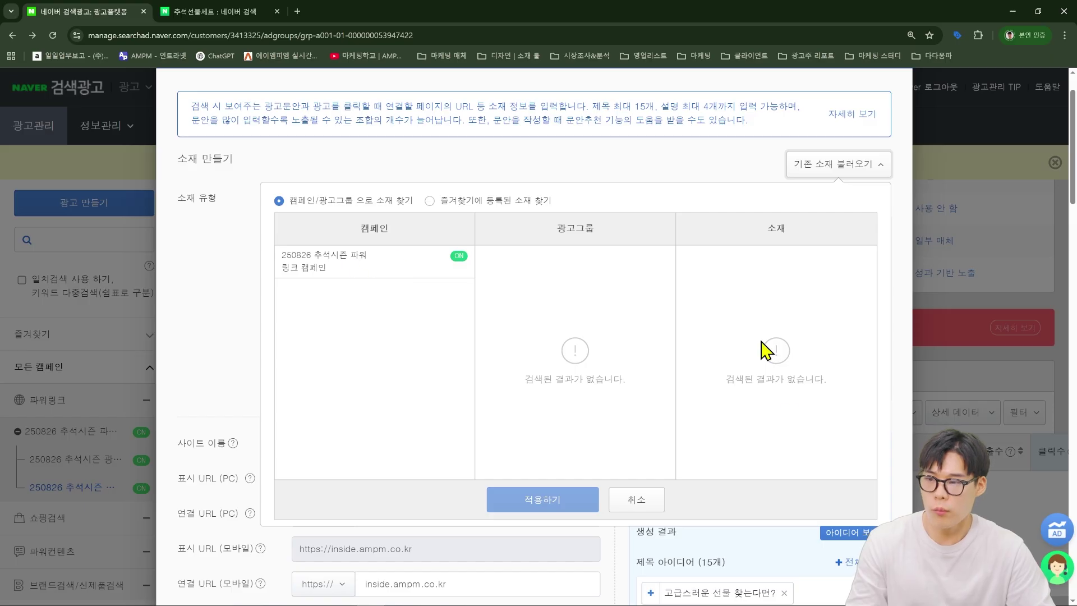
pyautogui.click(636, 501)
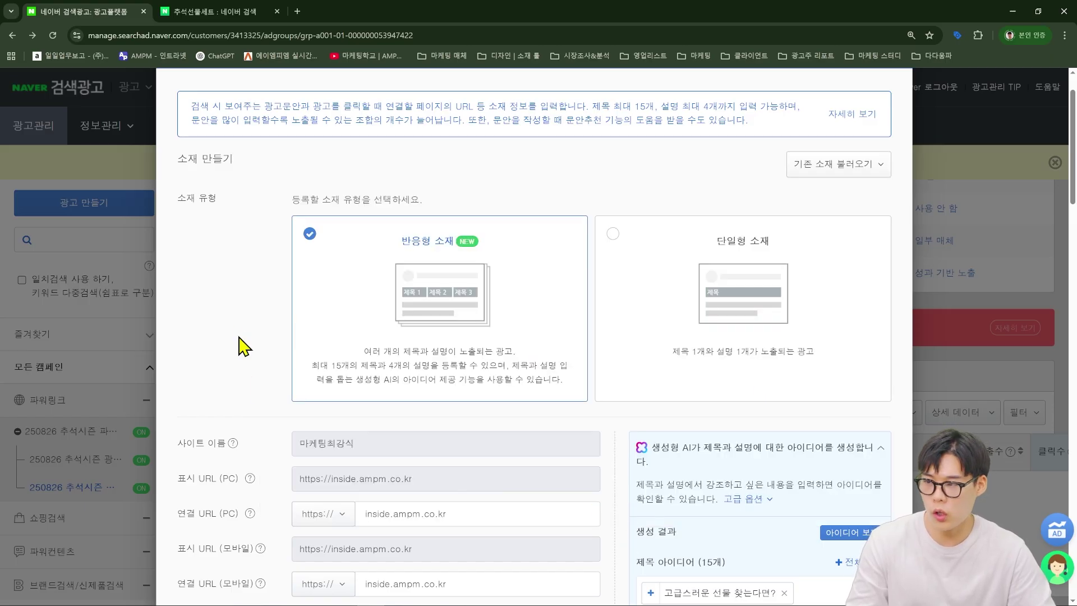
pyautogui.scroll(-3, 241, 319)
pyautogui.scroll(-1, 570, 305)
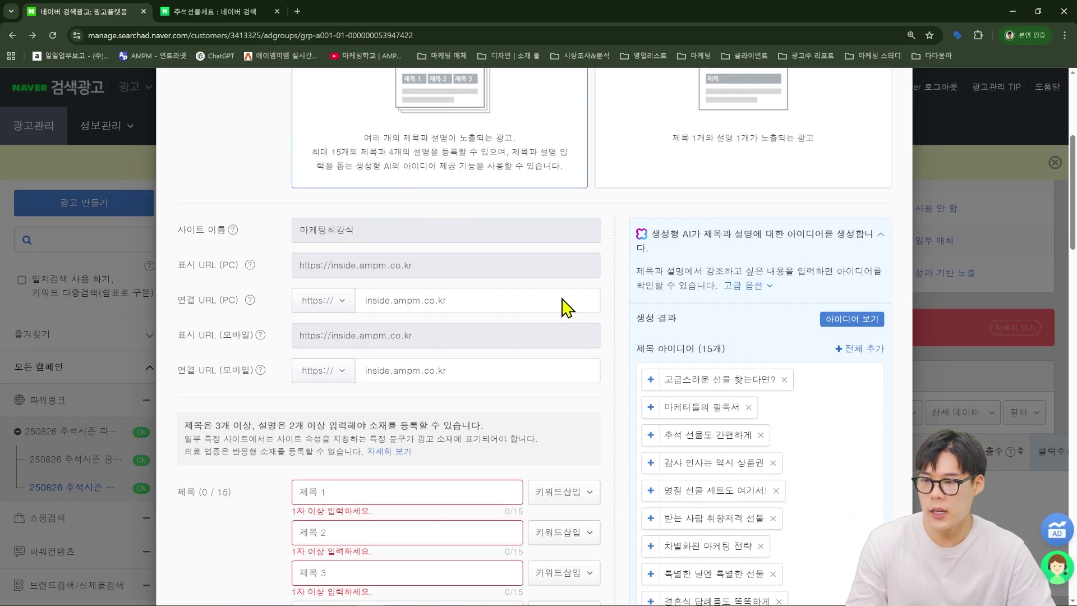
pyautogui.scroll(3, 458, 279)
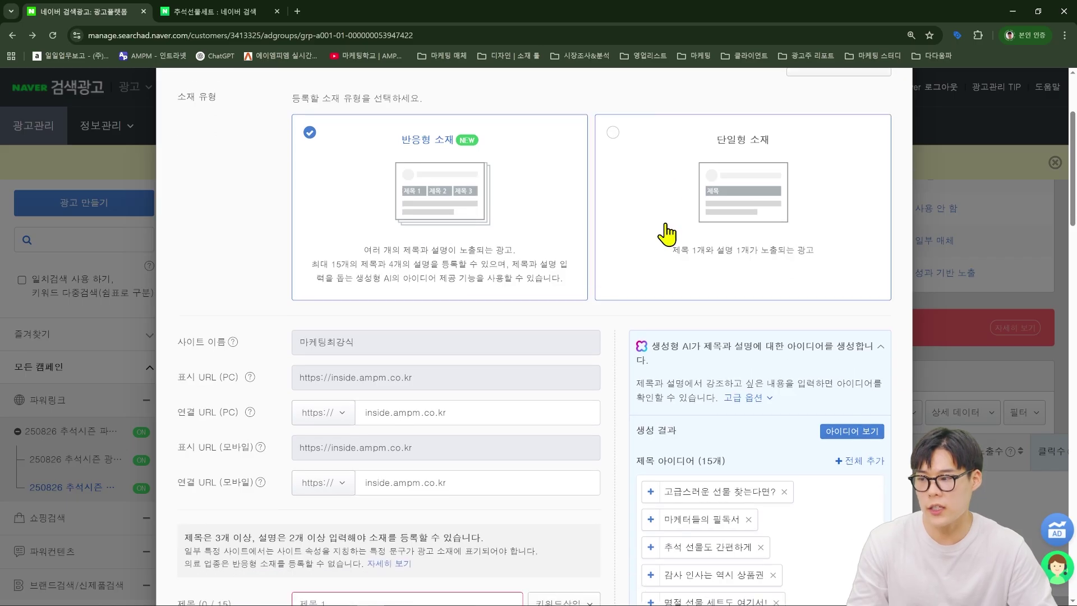
pyautogui.scroll(-3, 272, 228)
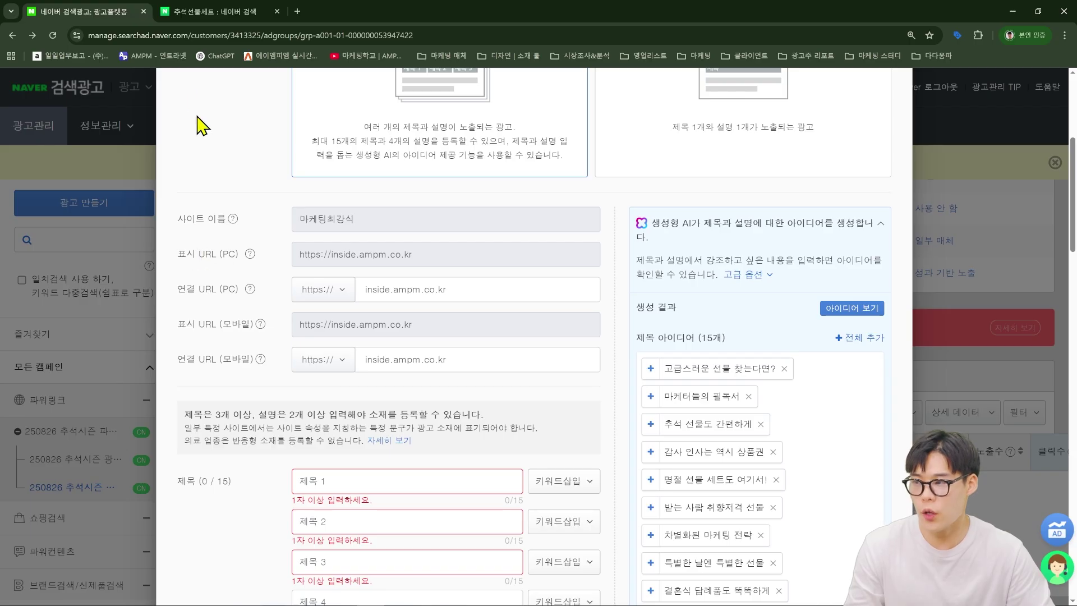
# - Examine how the display URL appears beside the 바다소리 ad in the 추석선물세트 search results, and return to the creative form
pyautogui.click(213, 11)
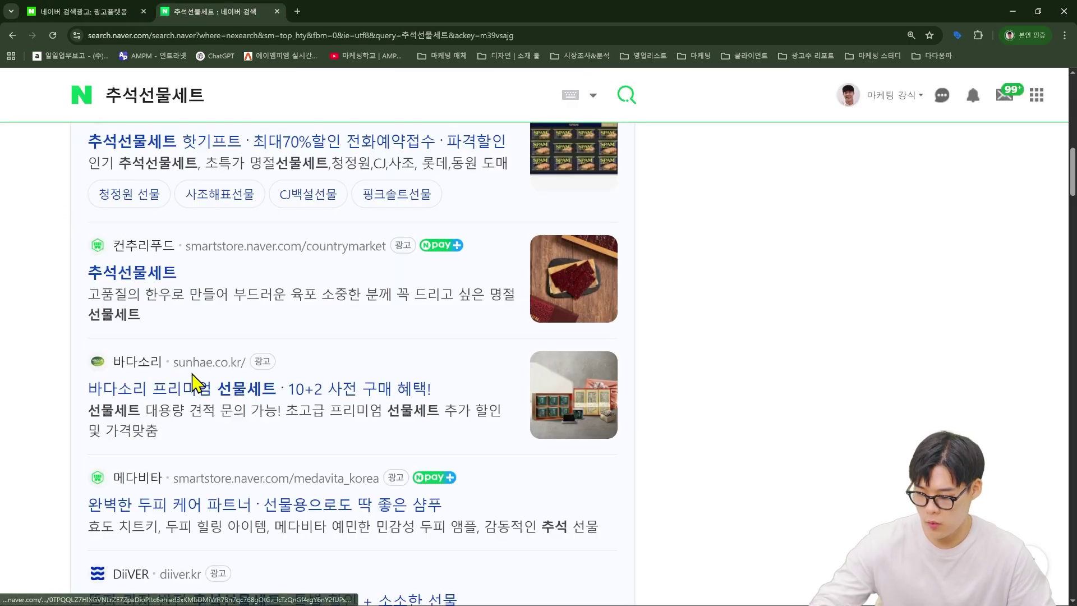
pyautogui.hotkey('ctrl', '2')
pyautogui.moveTo(169, 352); pyautogui.dragTo(258, 374)
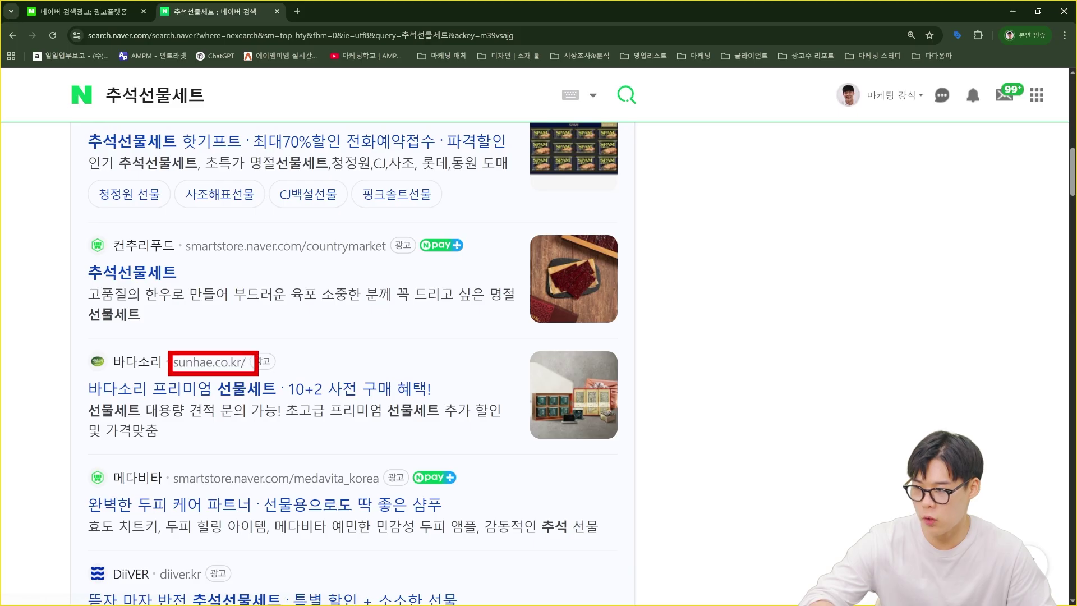
pyautogui.press('Escape')
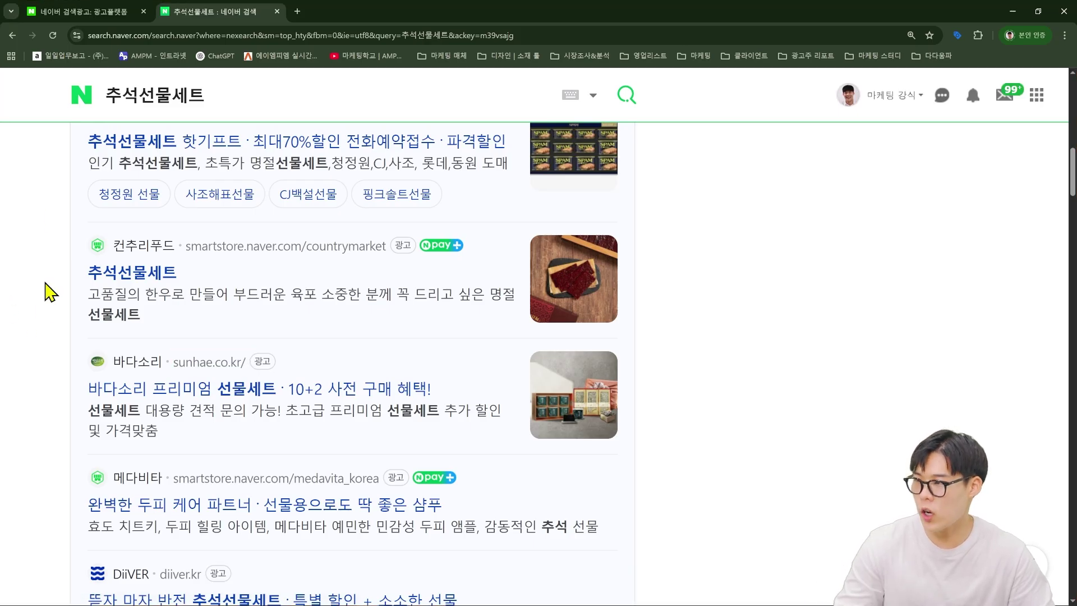
pyautogui.click(79, 11)
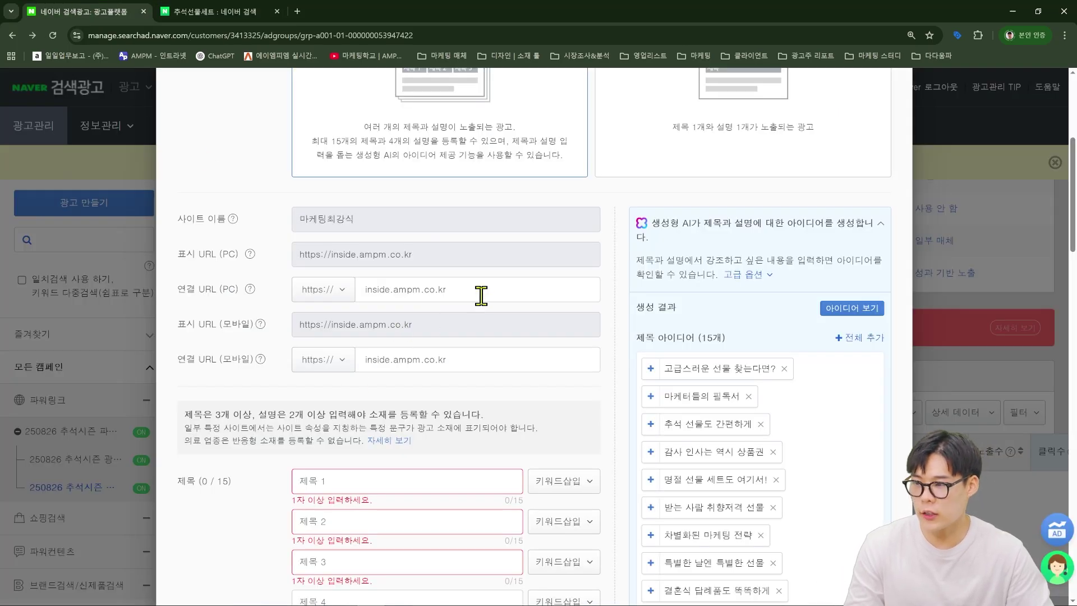
# - Copy the 추석선물세트 search results page address and use it as both the PC and mobile 연결 URL
pyautogui.click(258, 10)
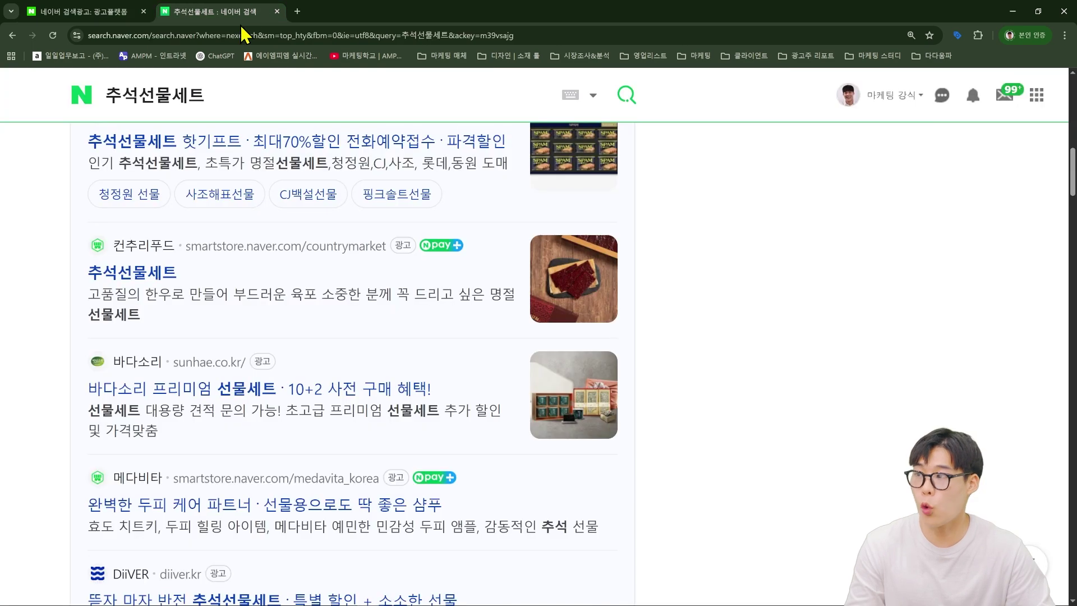
pyautogui.click(248, 35)
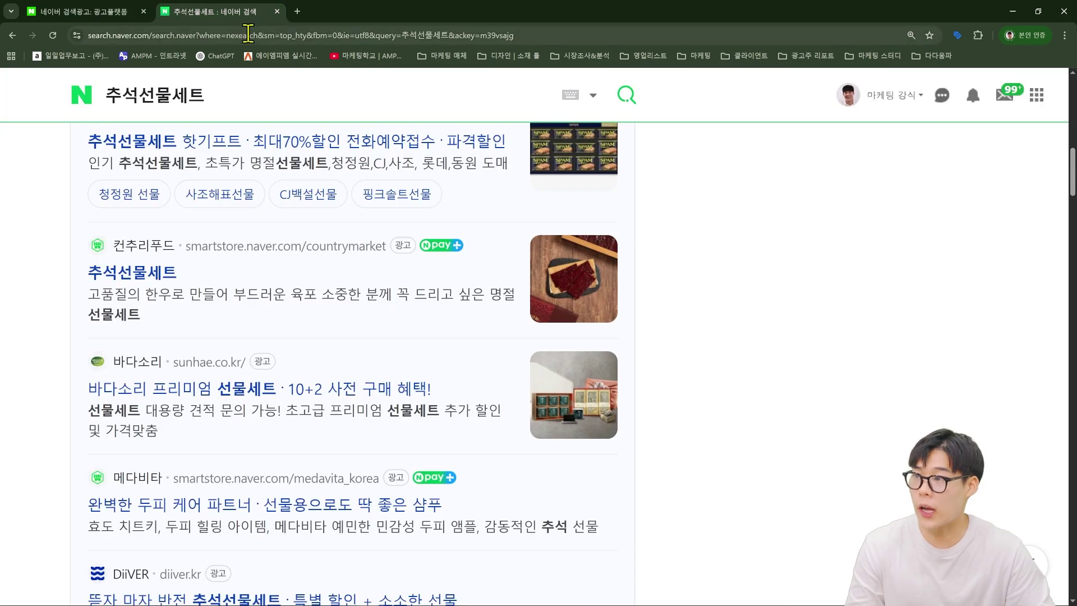
pyautogui.hotkey('ctrl', 'c')
pyautogui.click(84, 11)
pyautogui.hotkey('ctrl', 'v')
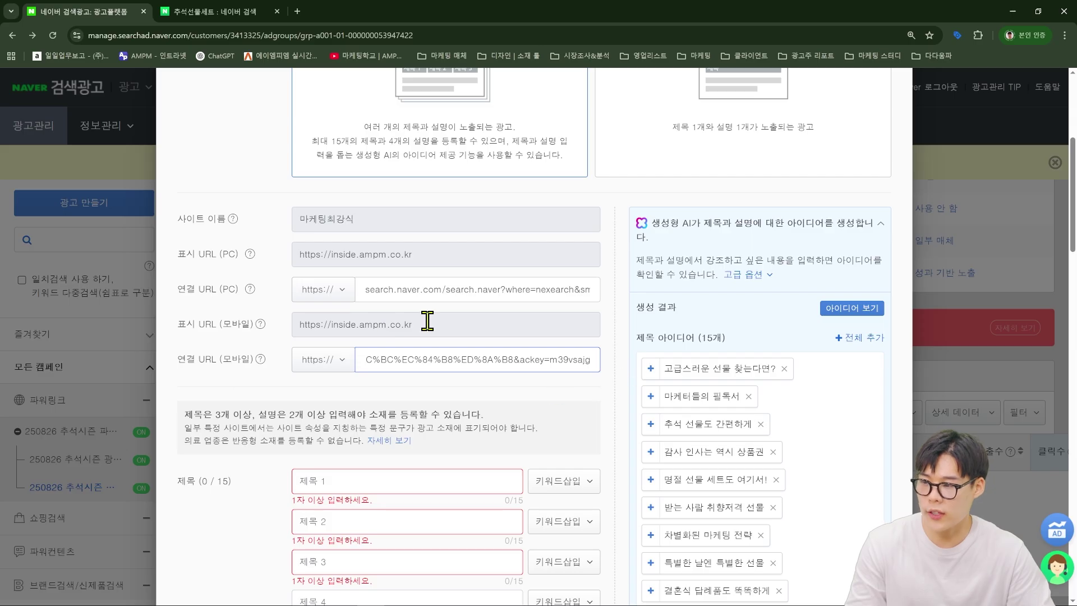
# - Enter 추석선물세트추천 as 제목 1 of the responsive creative
pyautogui.scroll(-2, 270, 437)
pyautogui.click(262, 418)
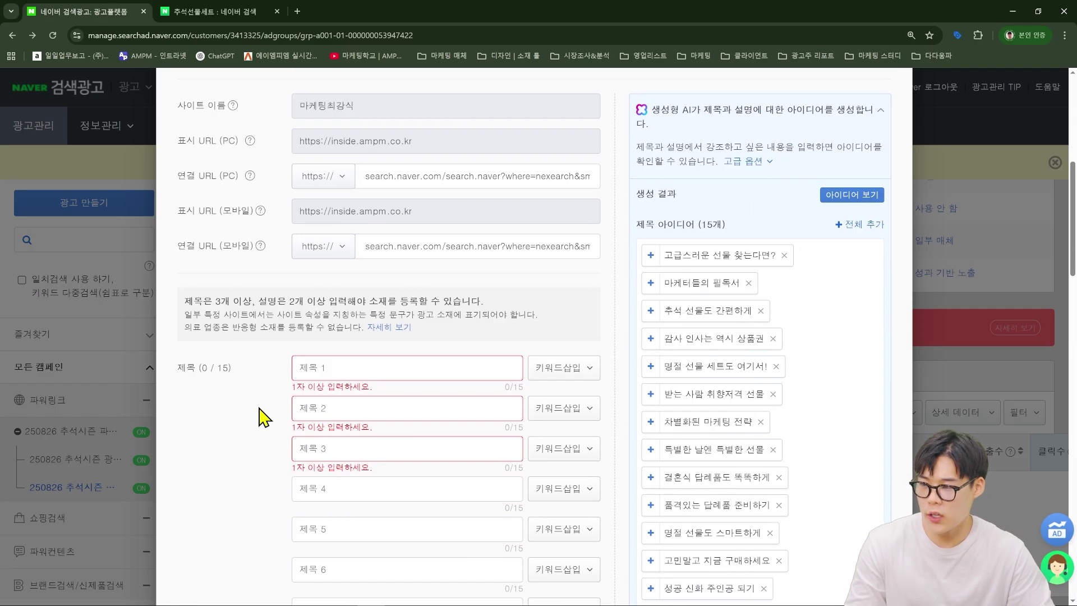
pyautogui.scroll(-1, 261, 415)
pyautogui.click(421, 318)
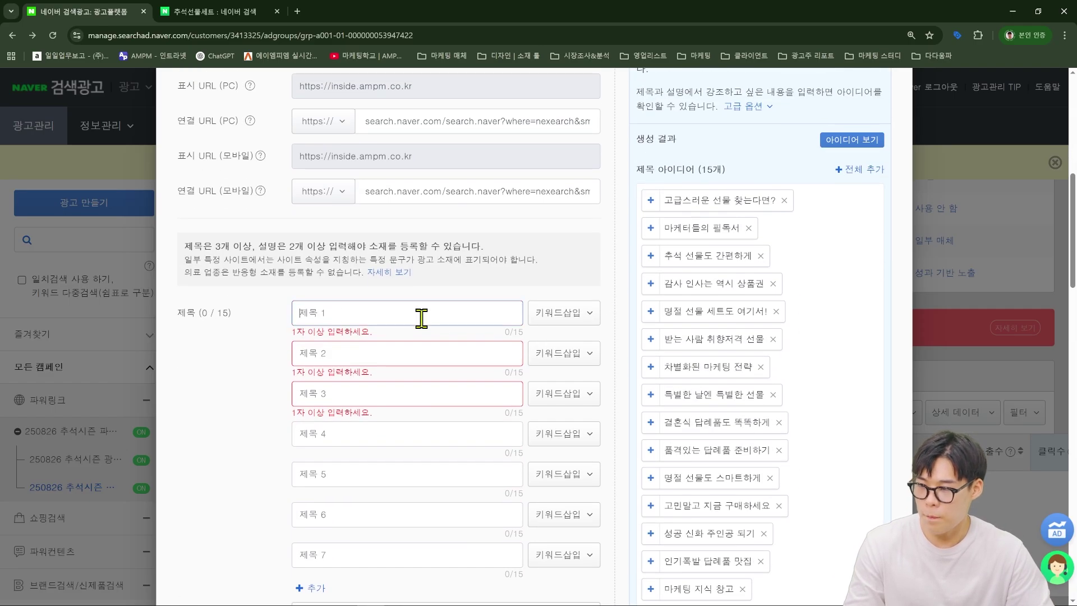
pyautogui.write('추서')
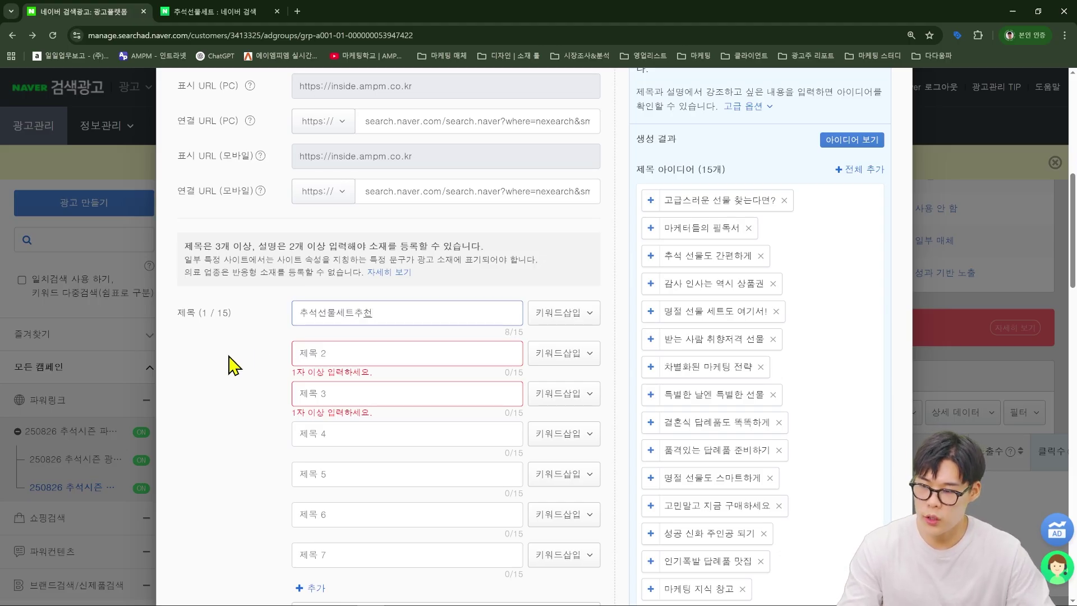
pyautogui.click(253, 343)
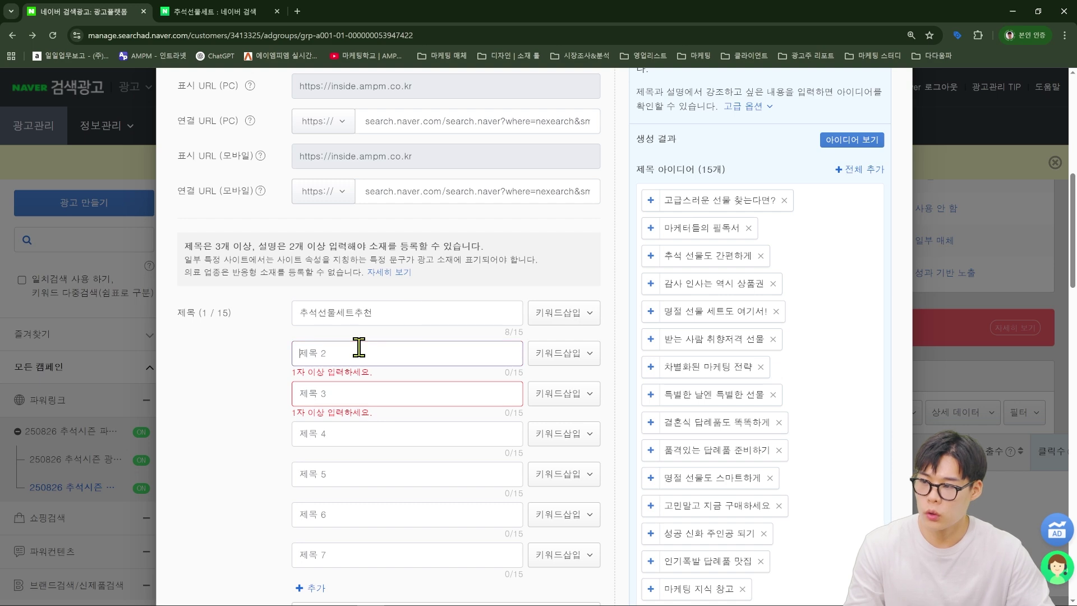
# - Fill 제목 2 to 4 with the AI title ideas 고급스러운 선물 찾는다면?, 결혼식 답례품도 똑똑하게 and 명절 선물도 스마트하게
pyautogui.click(320, 351)
pyautogui.scroll(-1, 304, 310)
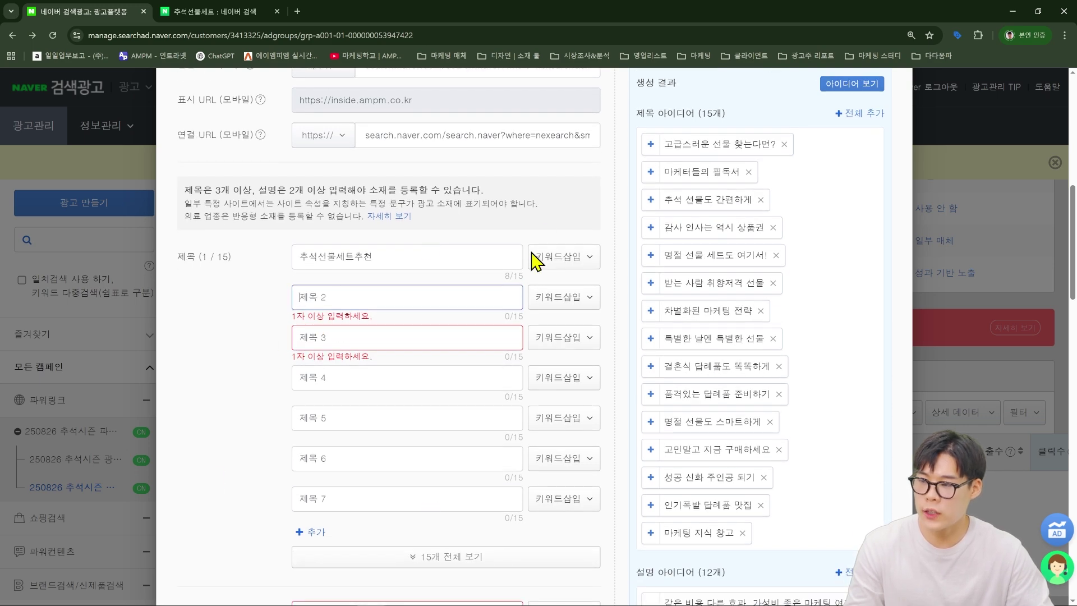
pyautogui.click(223, 308)
pyautogui.scroll(2, 701, 314)
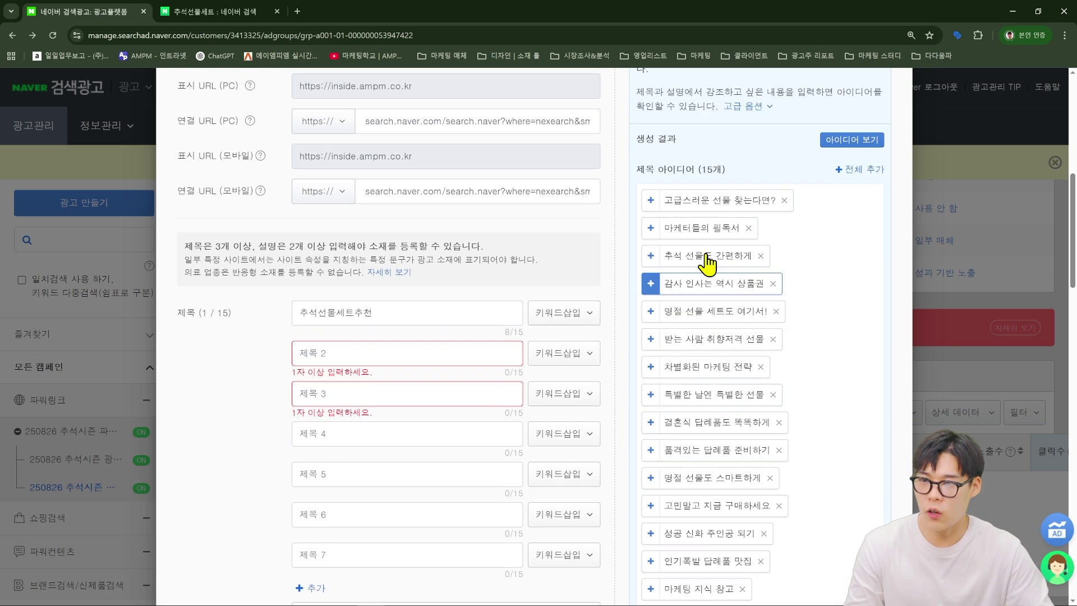
pyautogui.scroll(-3, 698, 241)
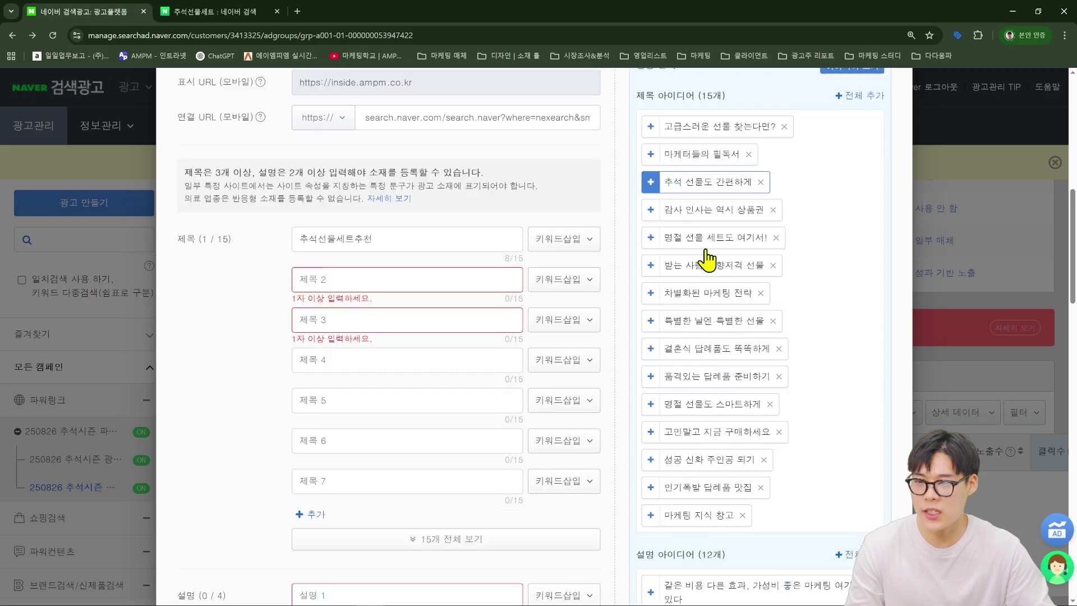
pyautogui.scroll(1, 836, 314)
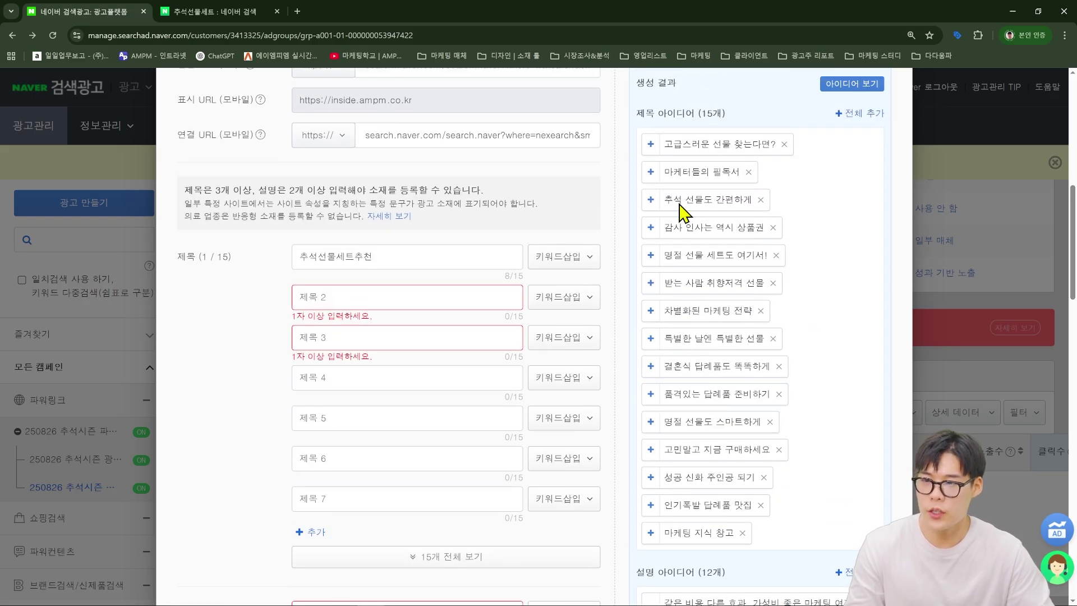
pyautogui.click(726, 146)
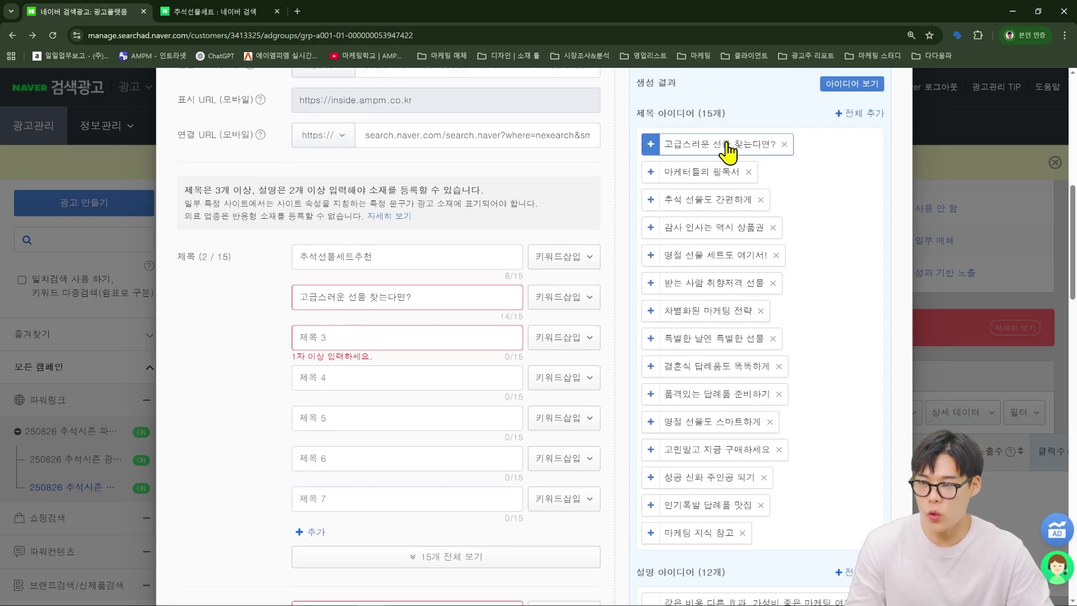
pyautogui.click(702, 367)
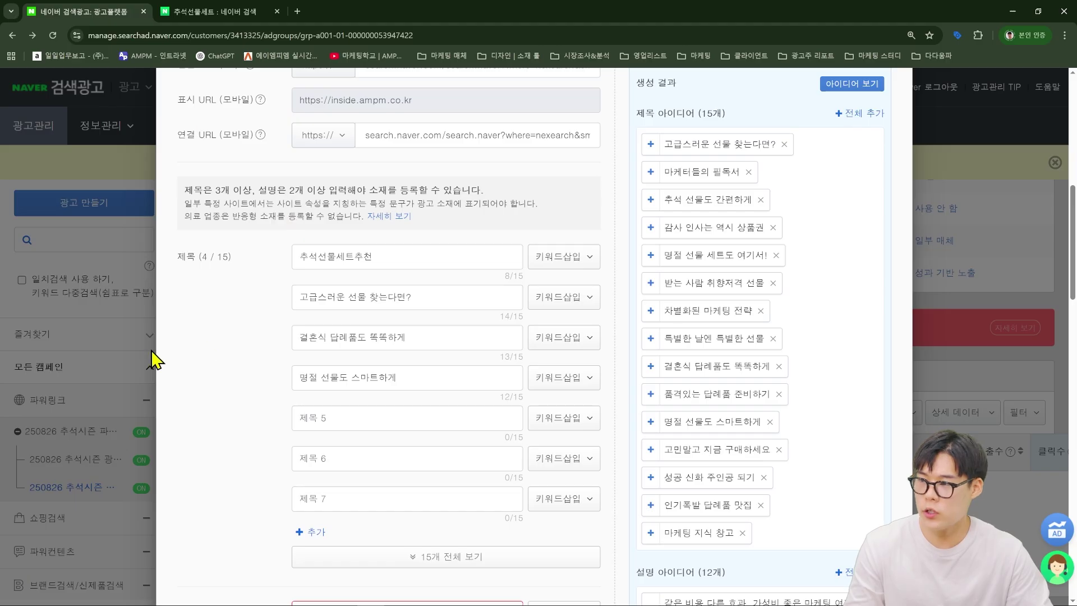
# - Open ChatGPT in a new browser tab and submit the prompt 추석선물세트 네이버 검색광고 카피제목 10개이상 작성해줘
pyautogui.click(297, 12)
pyautogui.click(205, 55)
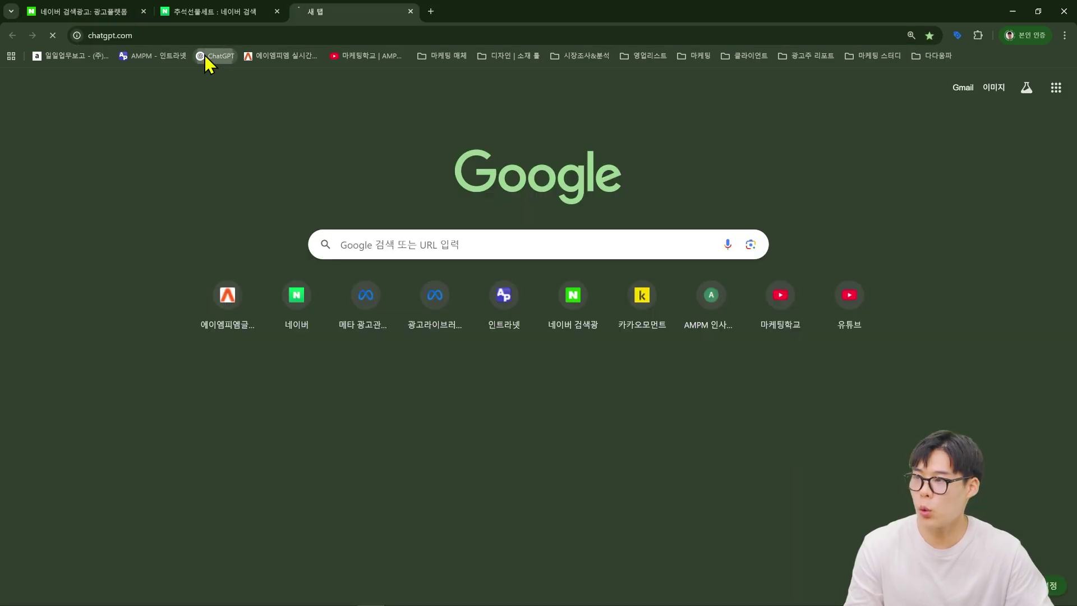
pyautogui.press('Escape')
pyautogui.hotkey('ctrl', 'v')
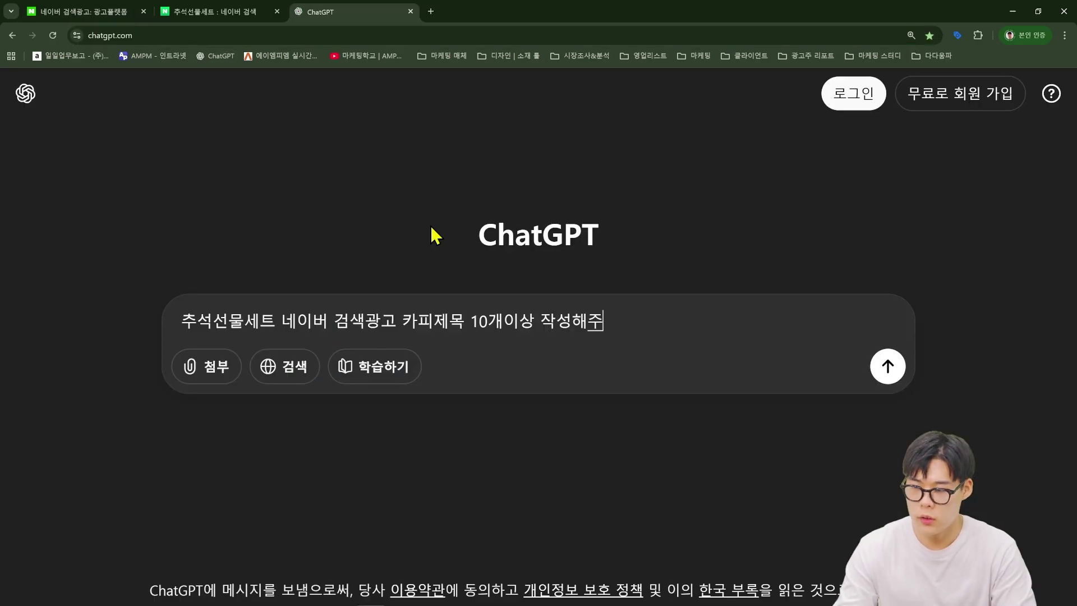
pyautogui.press('Return')
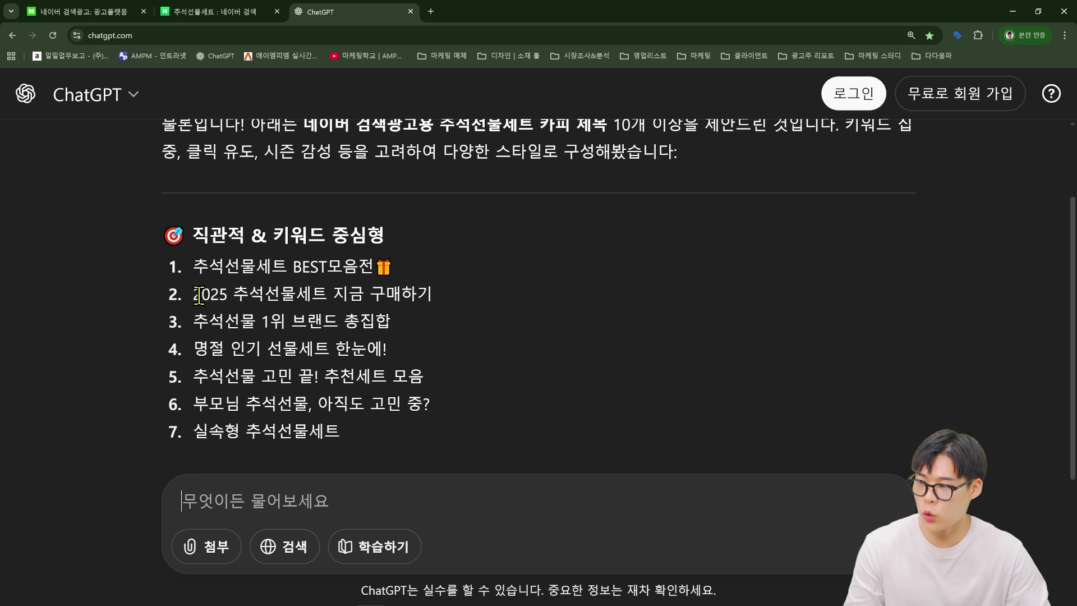
# - Review ChatGPT's suggested ad titles in the 직관적 & 키워드 중심형 and 감성 & 트렌디 강조형 lists
pyautogui.moveTo(195, 293); pyautogui.dragTo(405, 294)
pyautogui.click(461, 306)
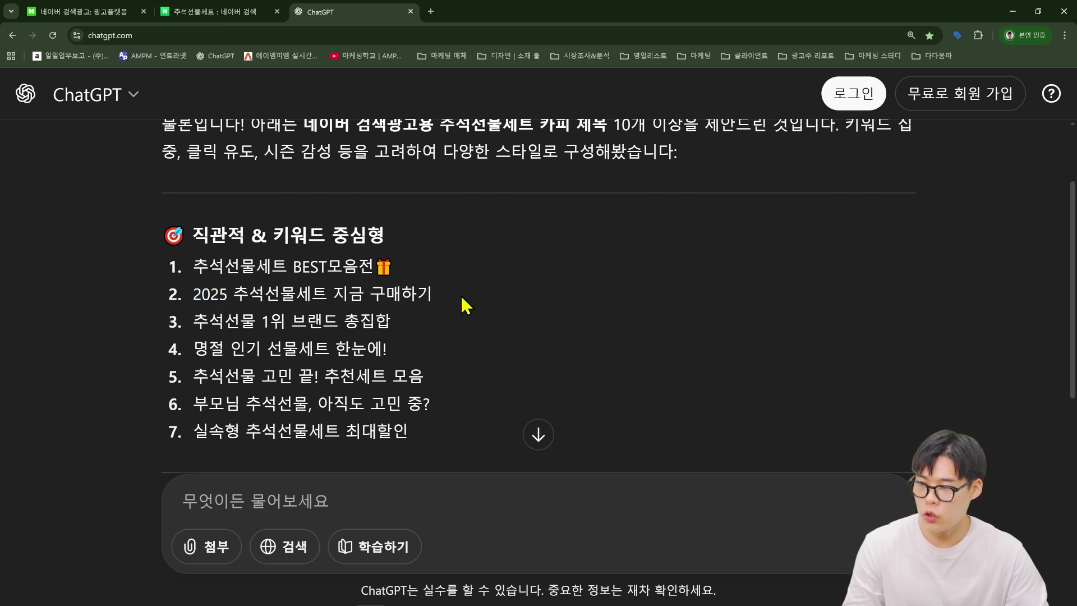
pyautogui.tripleClick(426, 286)
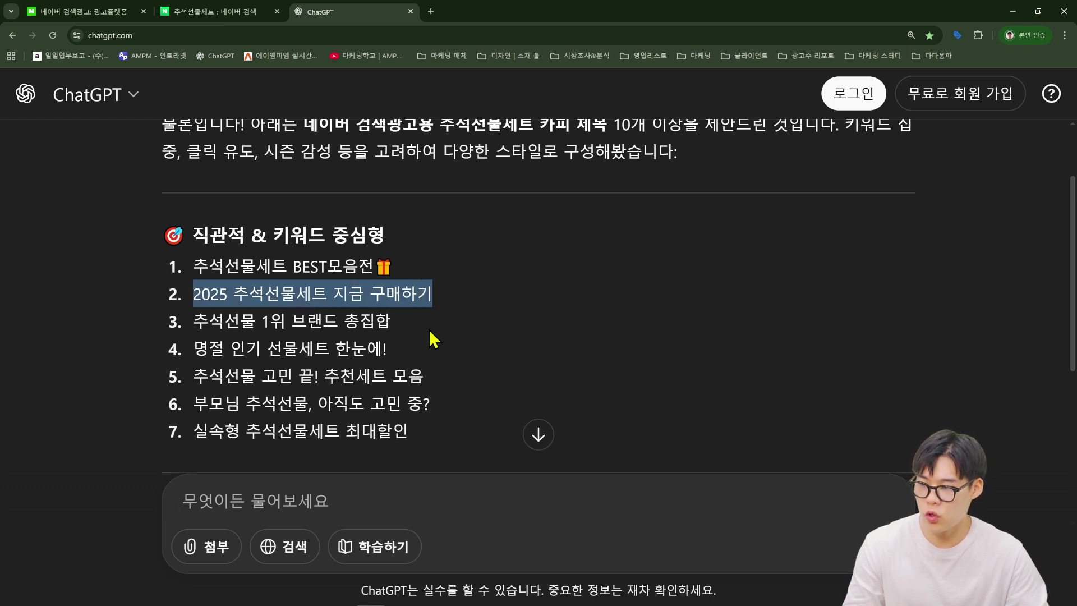
pyautogui.scroll(-3, 431, 339)
pyautogui.scroll(2, 423, 320)
pyautogui.scroll(-2, 237, 287)
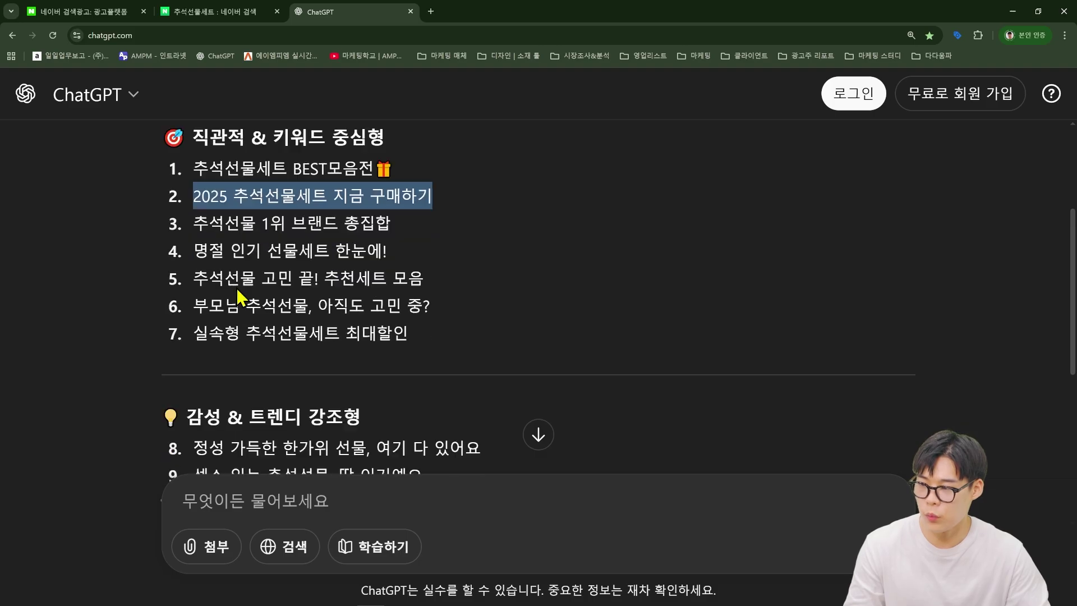
pyautogui.scroll(1, 264, 287)
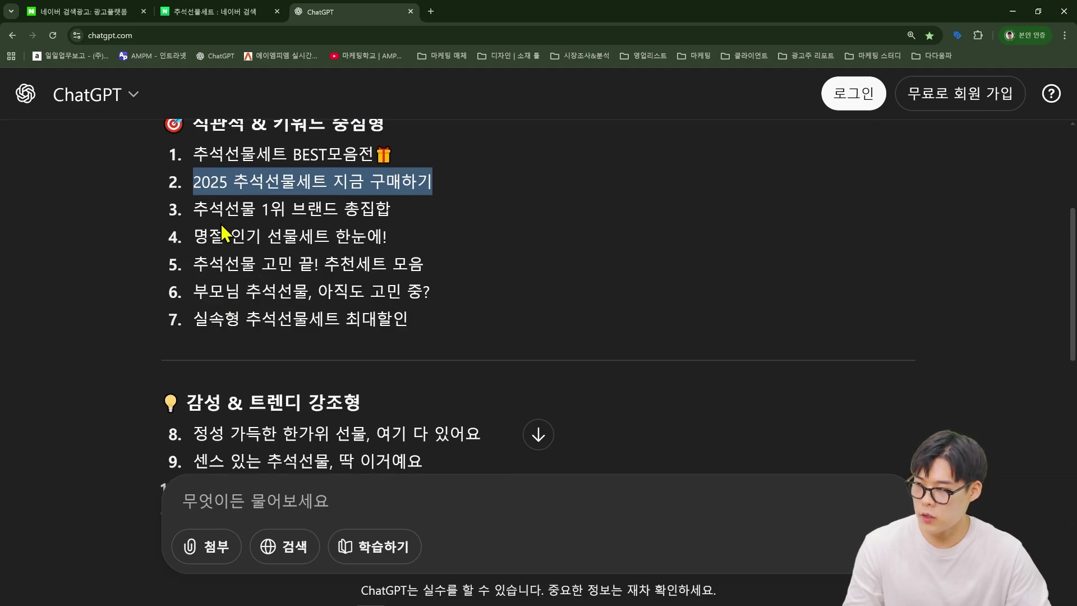
pyautogui.scroll(1, 207, 283)
pyautogui.click(445, 245)
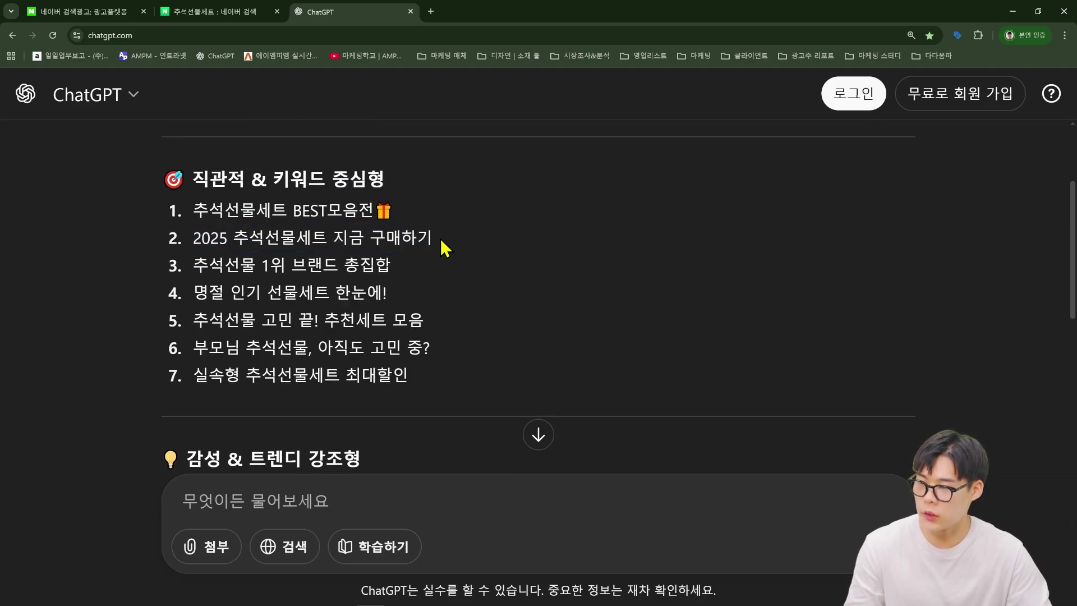
# - Copy the suggested title 추석선물 1위 브랜드 총집합 from ChatGPT and enter it as 제목 5 in the Naver creative form
pyautogui.moveTo(193, 238); pyautogui.dragTo(319, 231)
pyautogui.moveTo(193, 264); pyautogui.dragTo(436, 286)
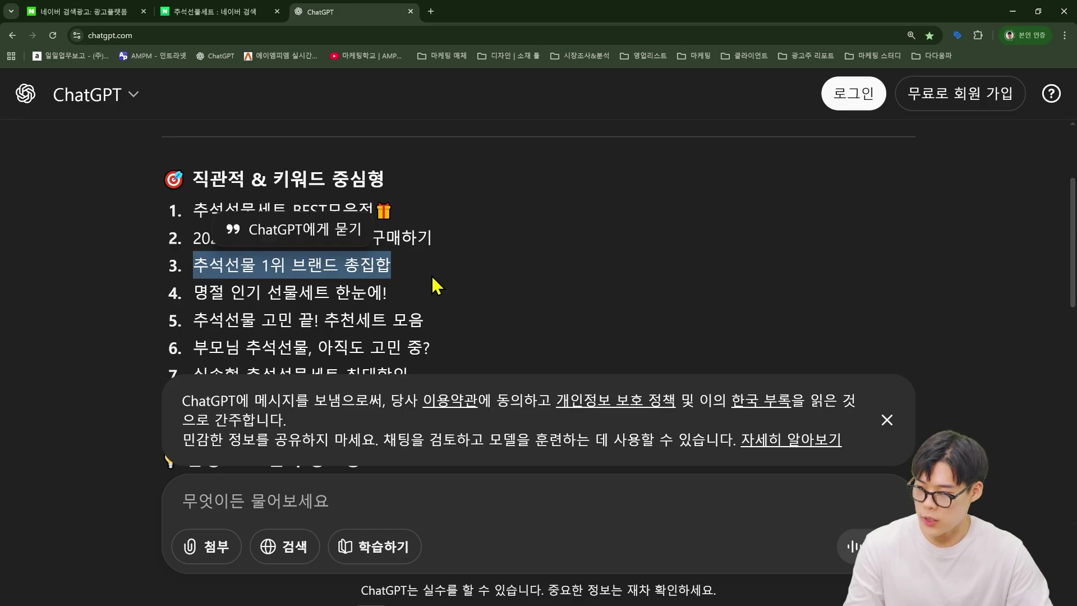
pyautogui.click(387, 279)
pyautogui.moveTo(194, 291); pyautogui.dragTo(476, 300)
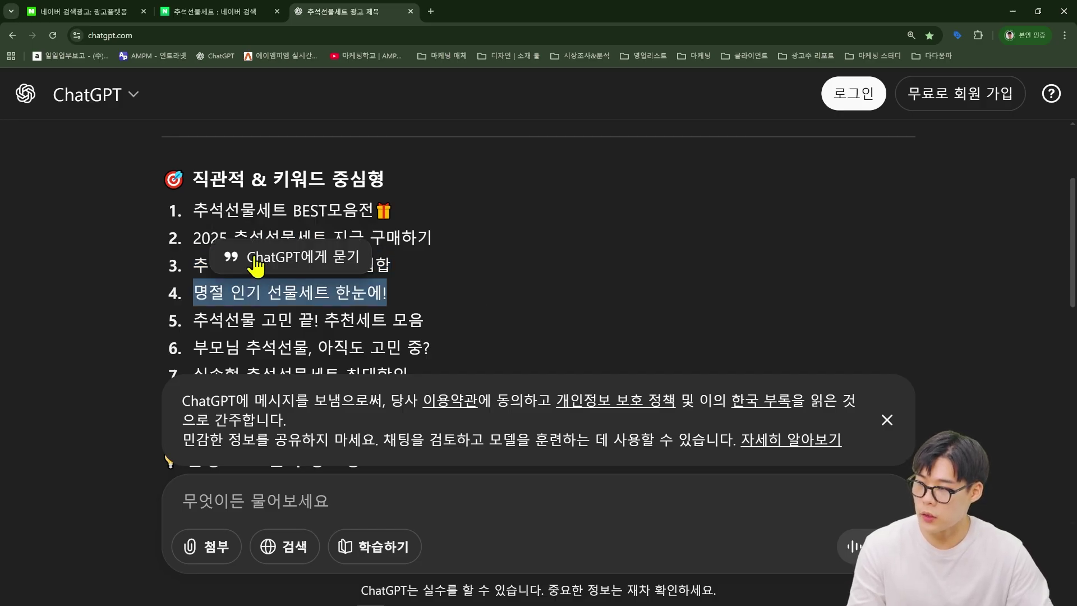
pyautogui.click(224, 257)
pyautogui.moveTo(193, 259); pyautogui.dragTo(393, 264)
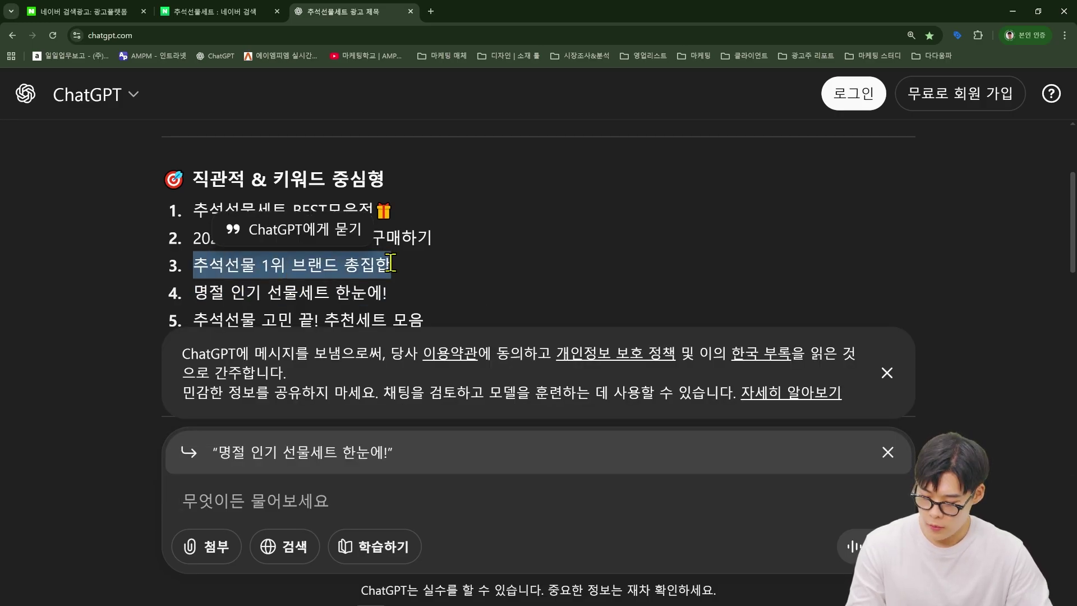
pyautogui.click(224, 12)
pyautogui.click(85, 12)
pyautogui.press('F11')
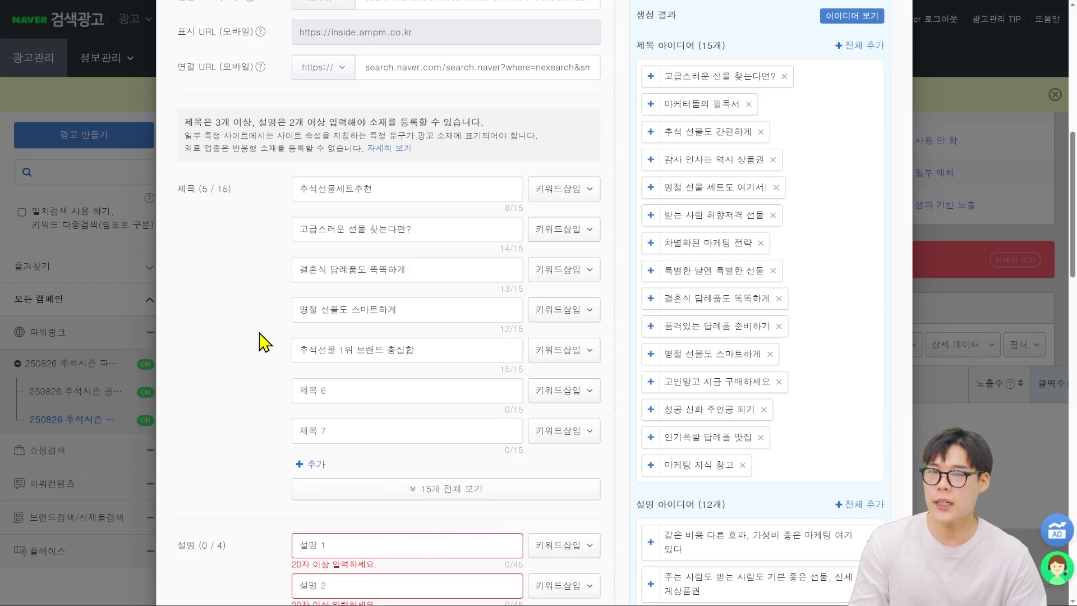
pyautogui.scroll(-2, 263, 341)
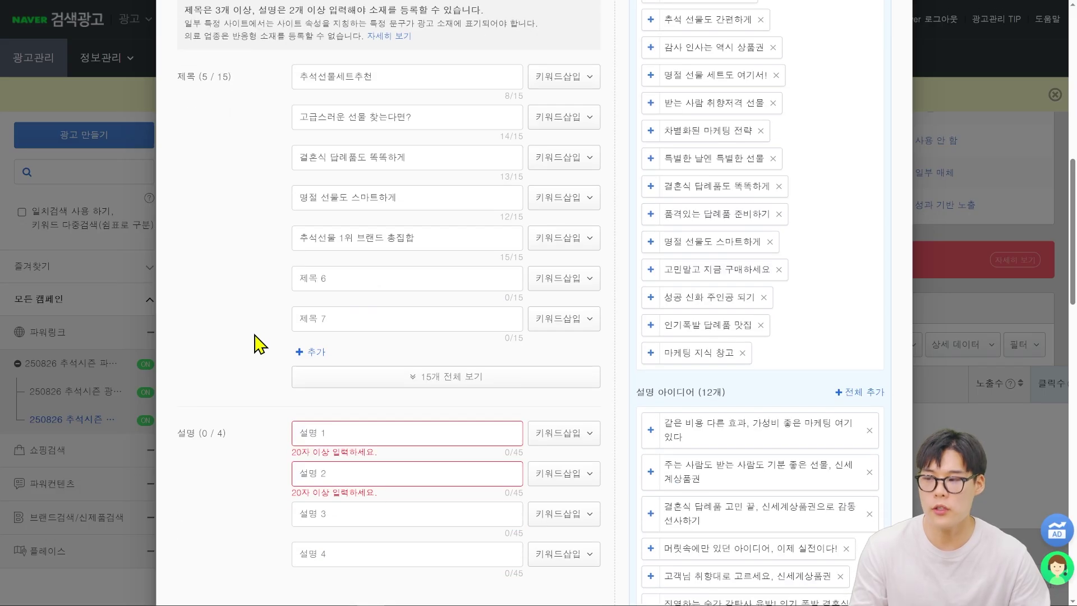
# - Fill 설명 1 to 4 with the first, second, fourth and fifth AI description ideas, ending with 고객님 취향대로 고르세요, 신세계상품권
pyautogui.scroll(-1, 336, 392)
pyautogui.click(325, 372)
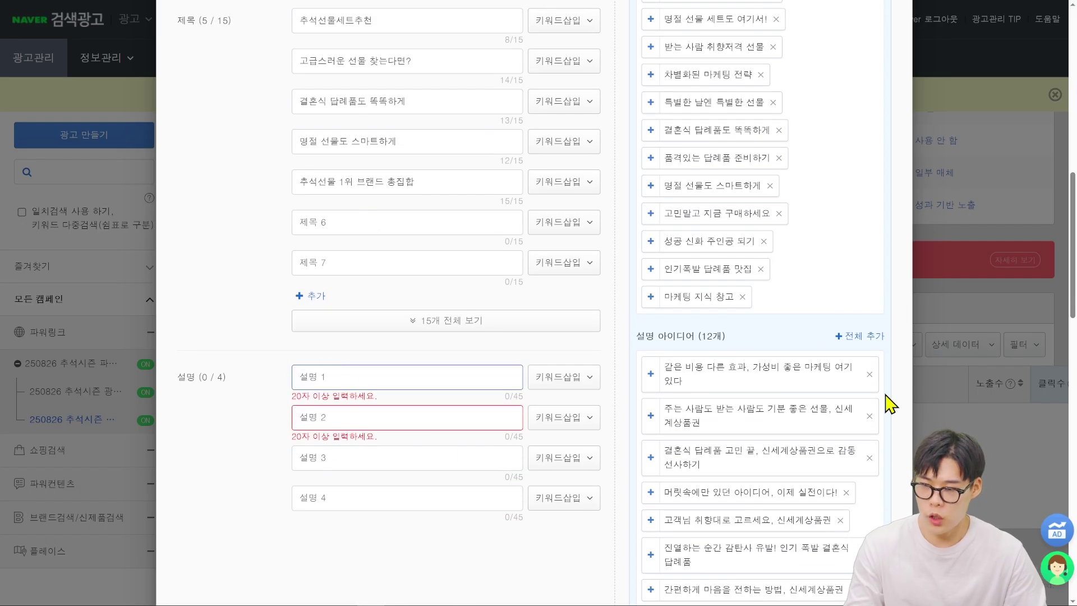
pyautogui.scroll(-2, 889, 402)
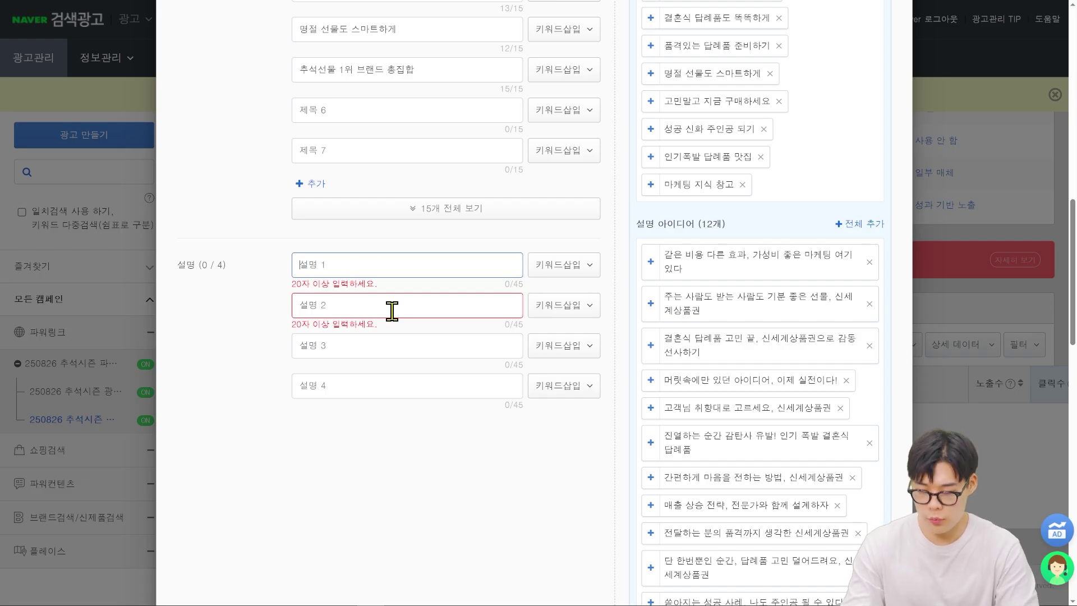
pyautogui.scroll(-1, 695, 226)
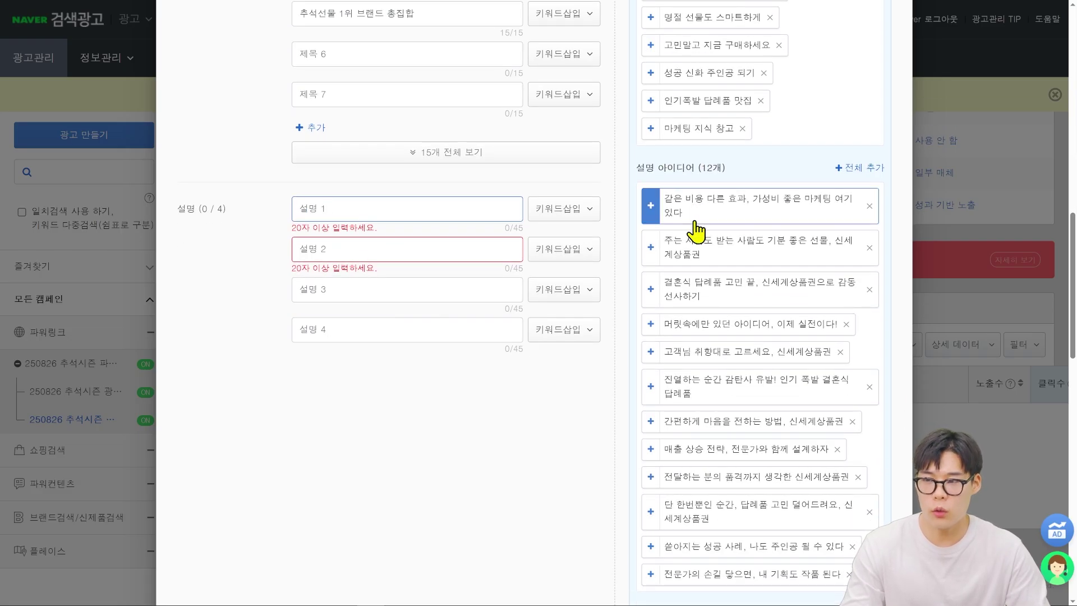
pyautogui.click(652, 209)
pyautogui.click(656, 251)
pyautogui.click(691, 330)
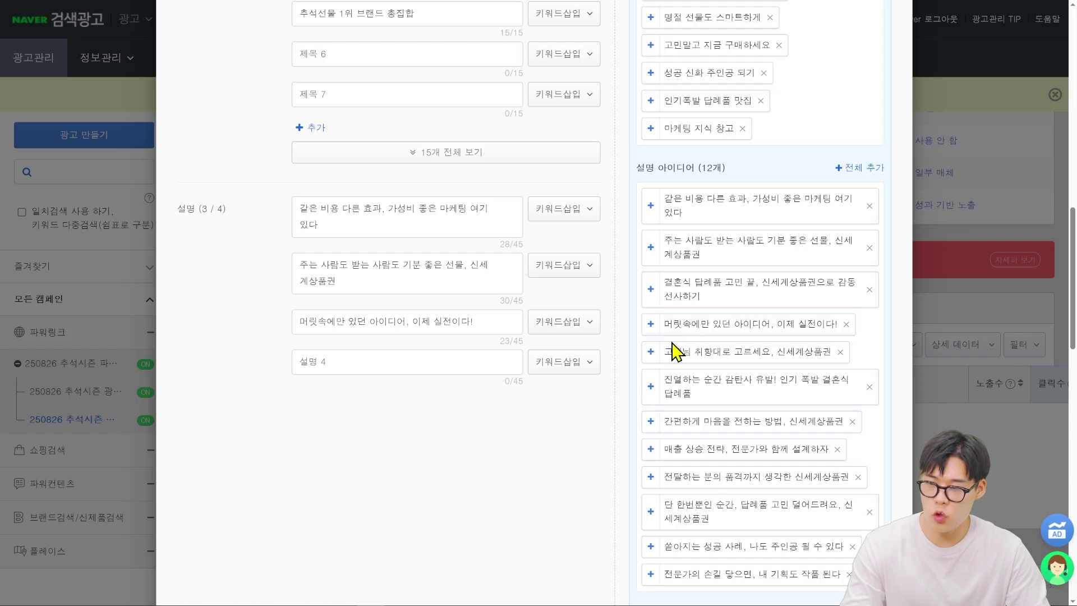
pyautogui.click(680, 352)
# - Switch the creative type to 단일형 소재 and enter 인기 추석선물세트 총집합 as its 제목
pyautogui.scroll(-4, 532, 449)
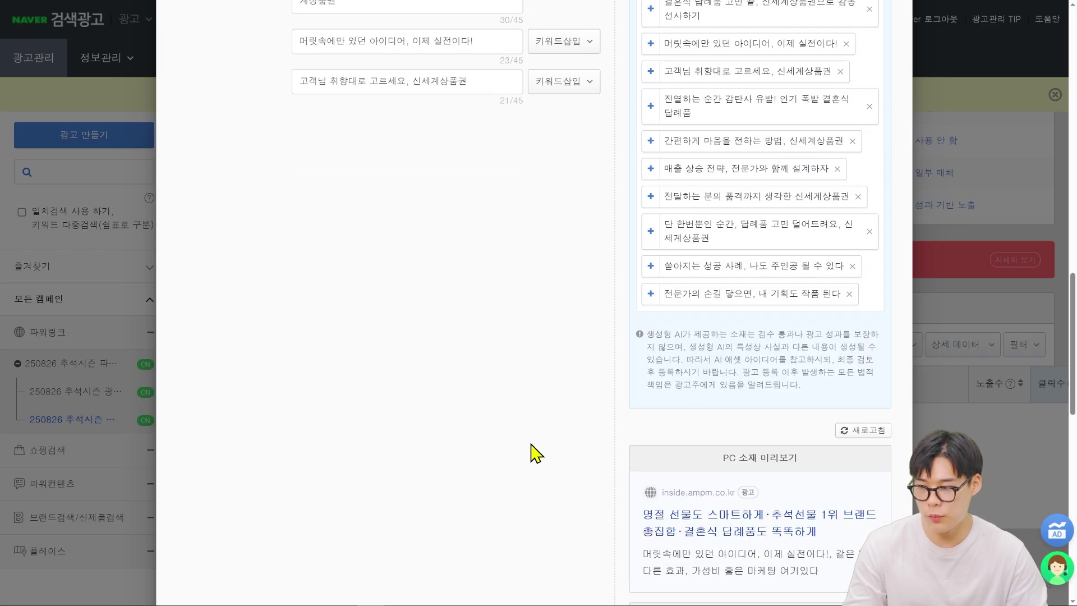
pyautogui.scroll(15, 524, 452)
pyautogui.click(689, 276)
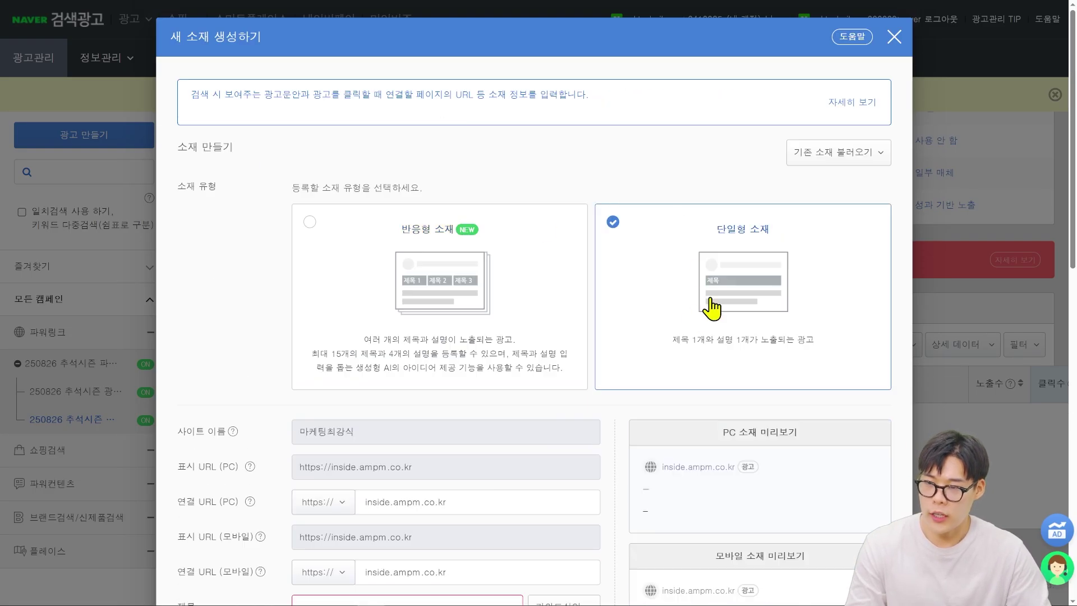
pyautogui.scroll(-5, 528, 295)
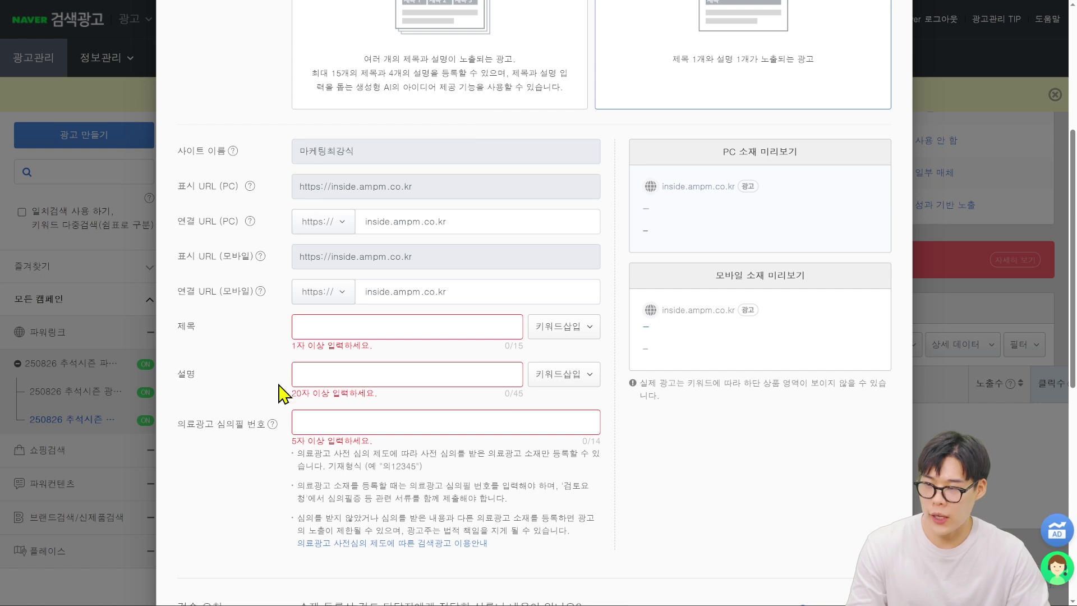
pyautogui.click(358, 320)
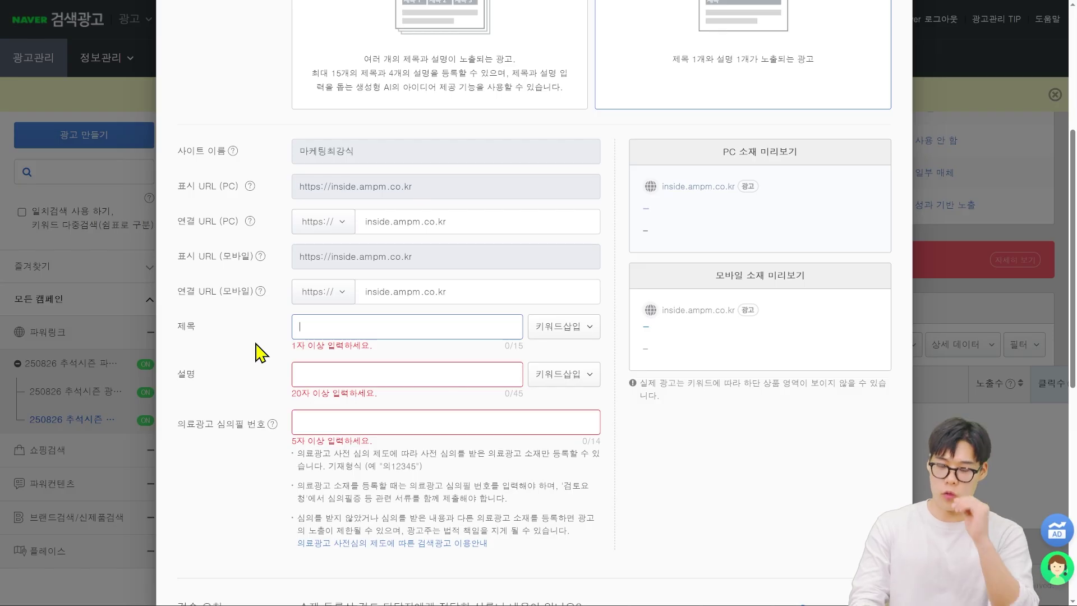
pyautogui.write('치')
pyautogui.press('BackSpace')
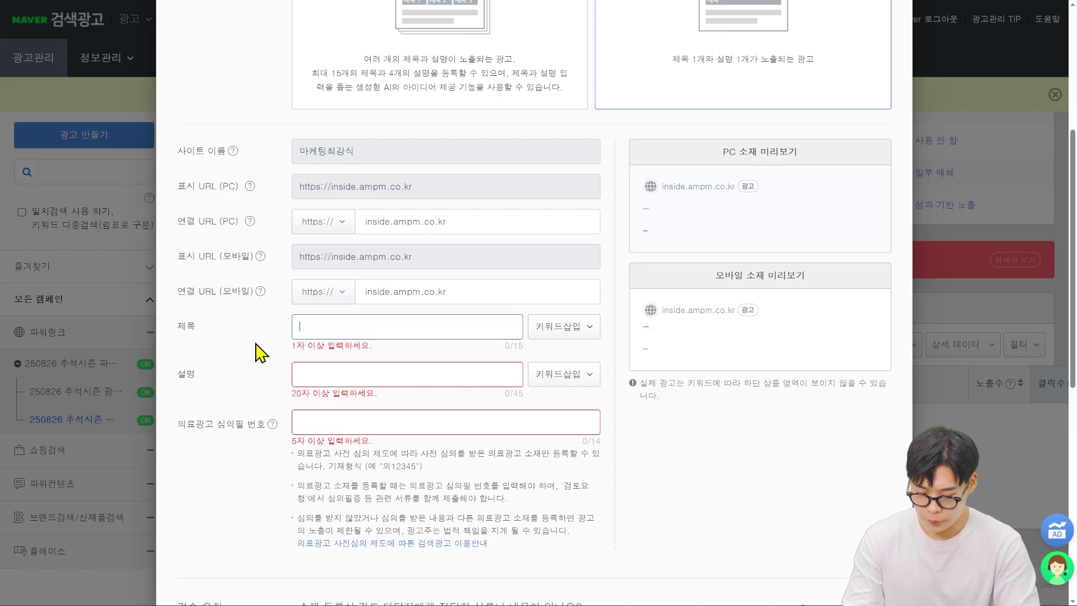
pyautogui.write('세ㄴㅁ뷰ㄱ')
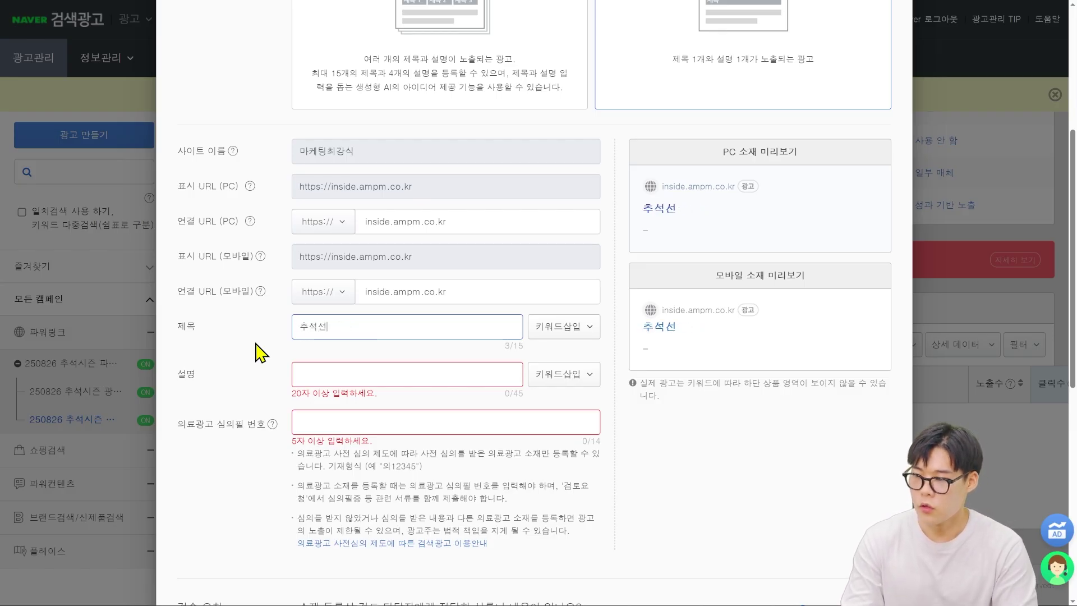
pyautogui.hotkey('ctrl', 'a')
pyautogui.write('인기 추석선물세트 총집합')
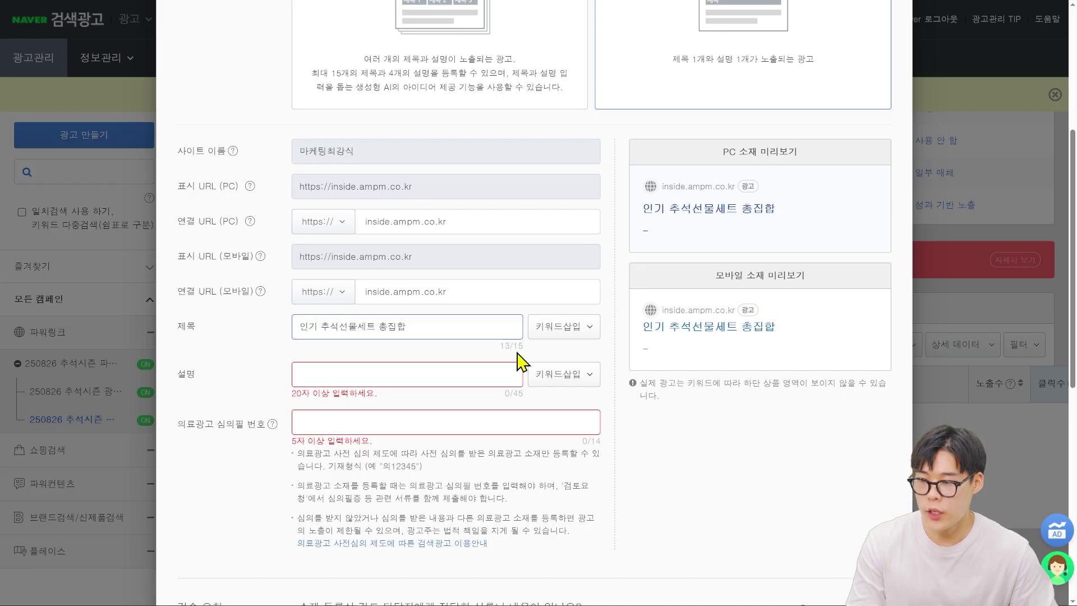
pyautogui.hotkey('ctrl', '+')
pyautogui.hotkey('ctrl', '+')
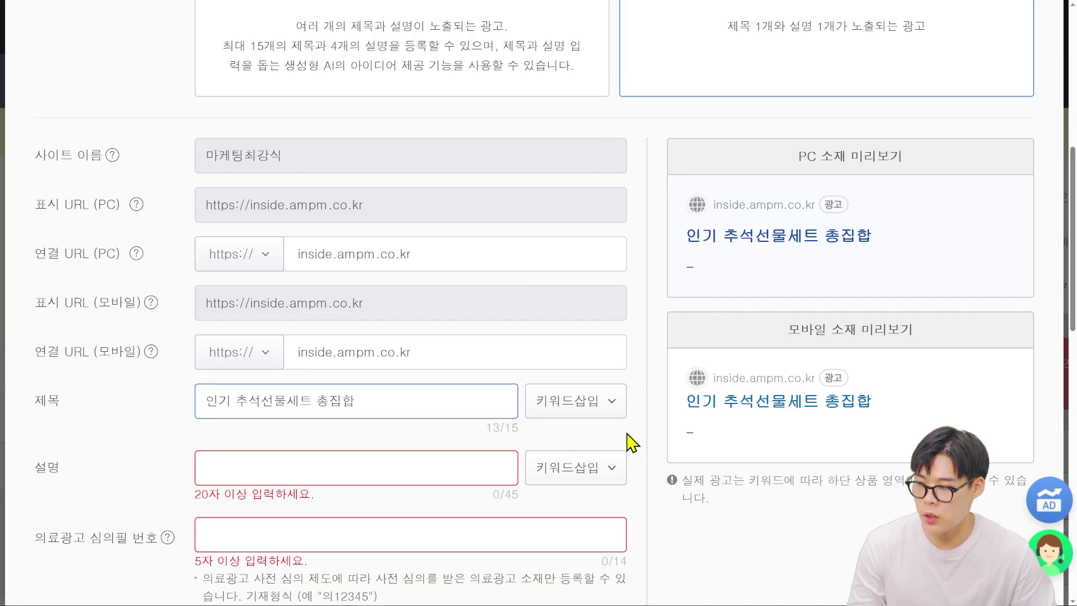
pyautogui.click(399, 433)
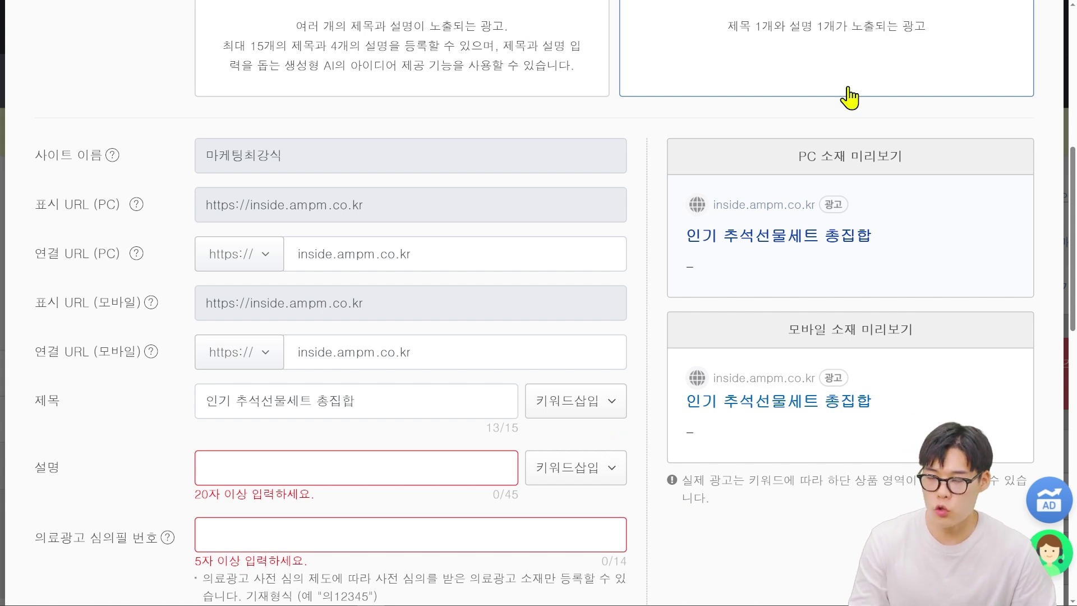
# - Remove 추석선물세트 총집합 from the 제목, leaving only 인기
pyautogui.hotkey('ctrl', '-')
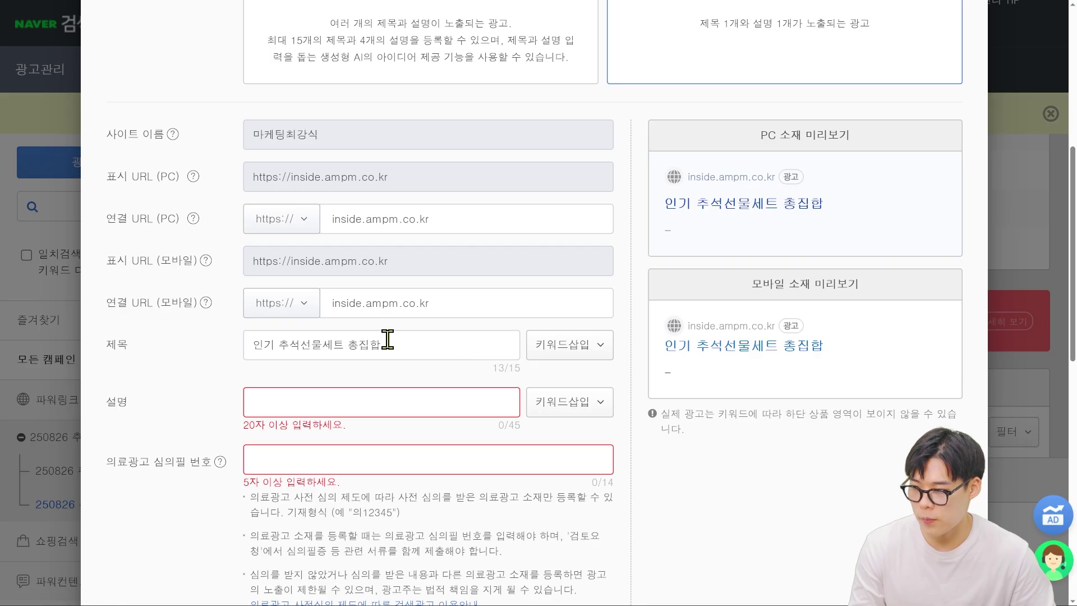
pyautogui.click(345, 344)
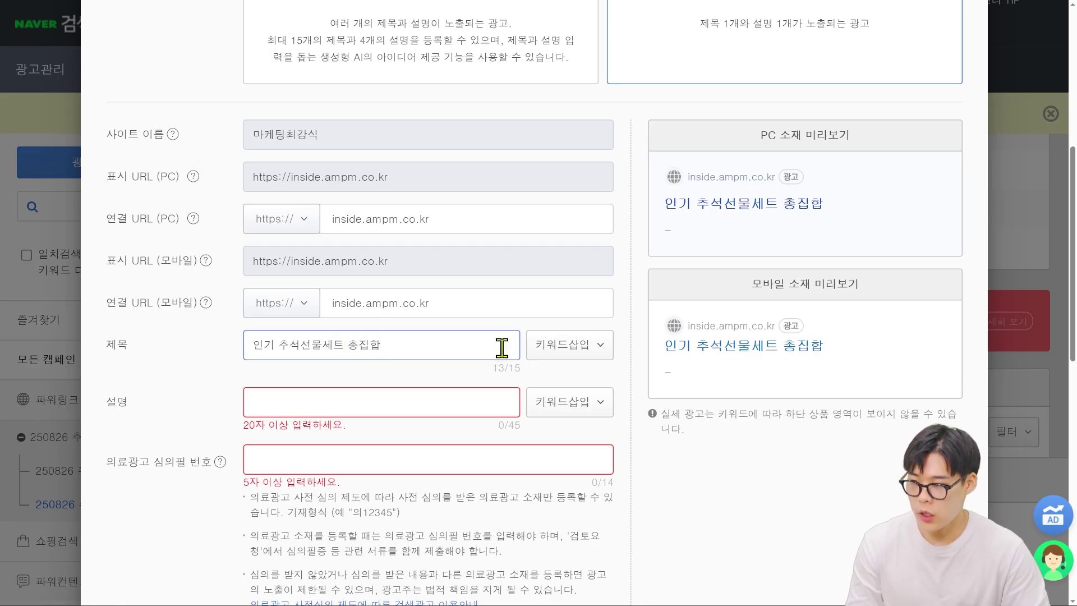
pyautogui.press('BackSpace')
pyautogui.press('BackSpace')
pyautogui.press('BackSpace')
pyautogui.press('BackSpace')
pyautogui.press('BackSpace')
pyautogui.press('BackSpace')
pyautogui.press('BackSpace')
pyautogui.press('BackSpace')
pyautogui.press('BackSpace')
pyautogui.press('BackSpace')
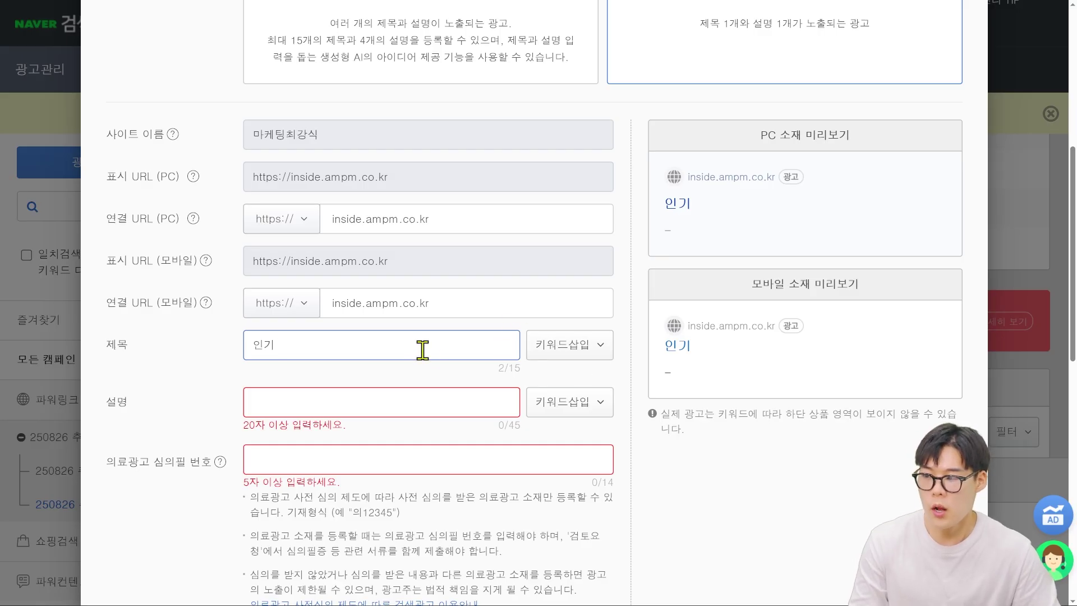
# - Insert a keyword placeholder with the 대체키워드 추석선물세트 after 인기 in the 제목, and append 총집합
pyautogui.click(580, 350)
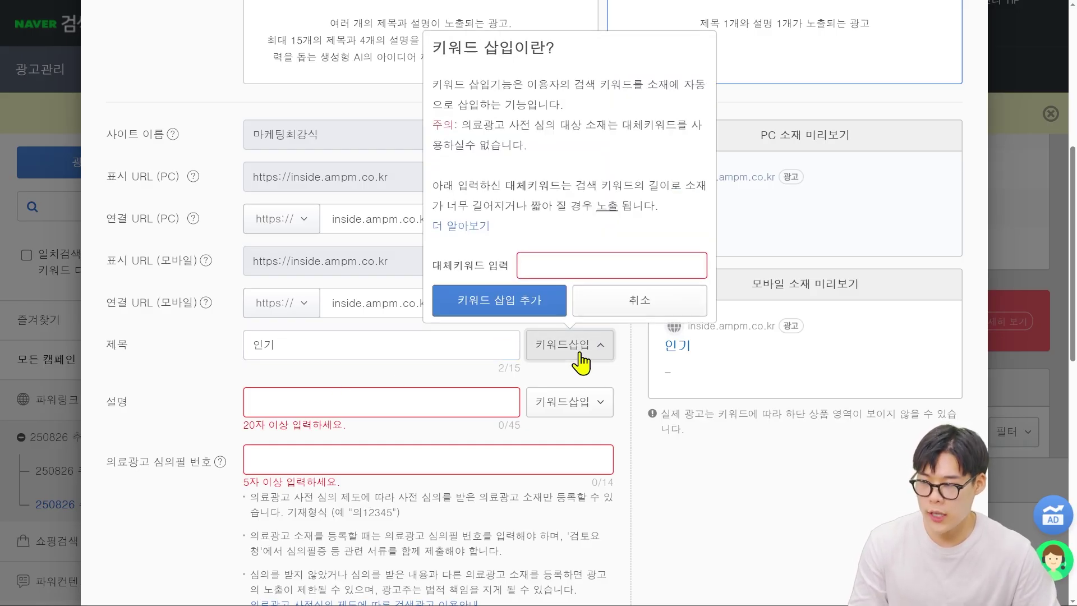
pyautogui.click(552, 265)
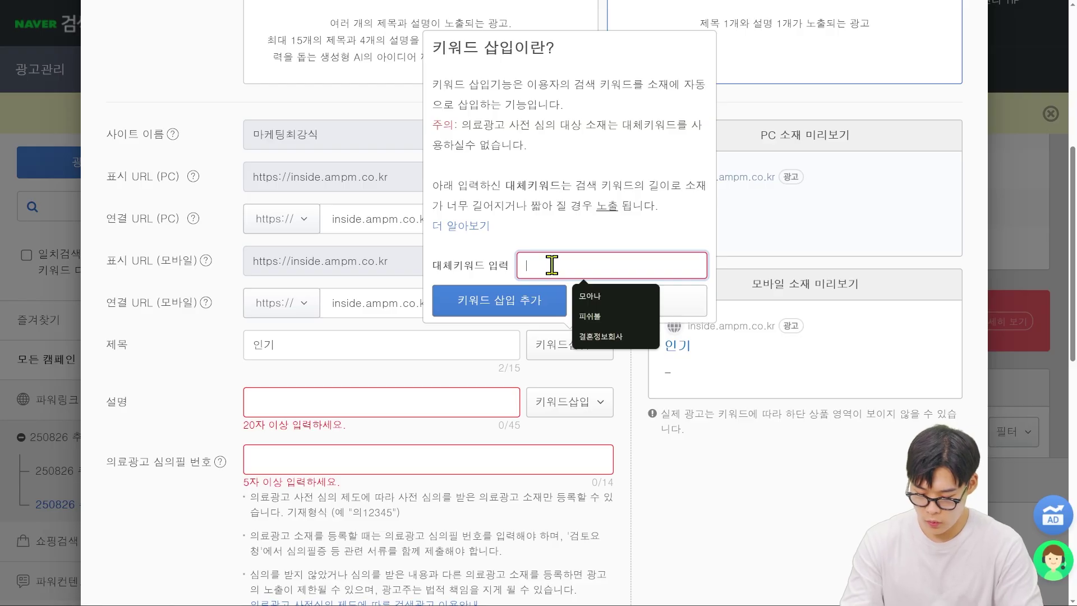
pyautogui.write('치')
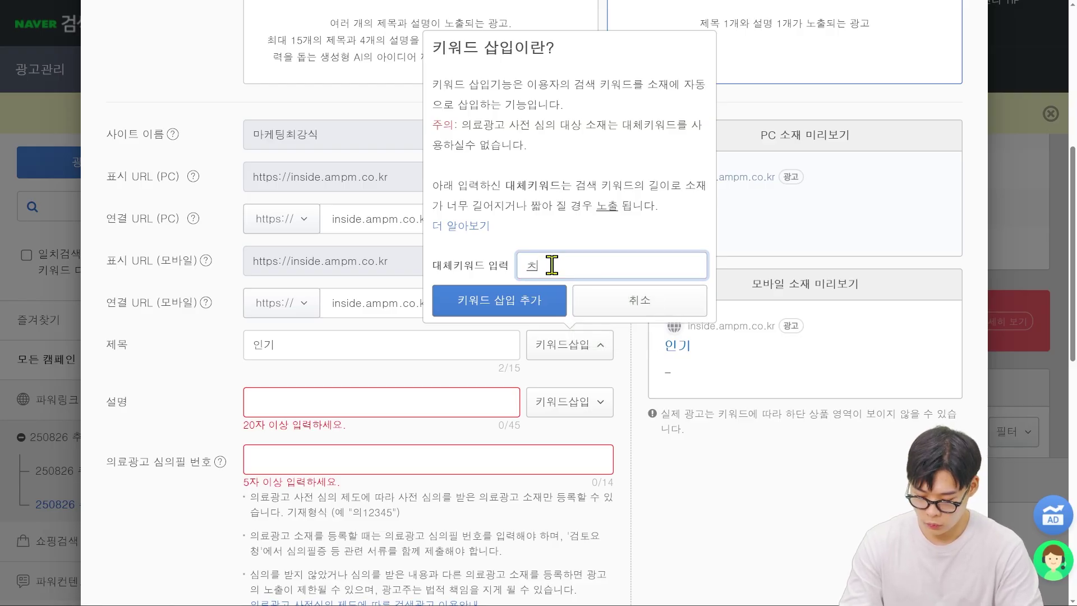
pyautogui.write('석선')
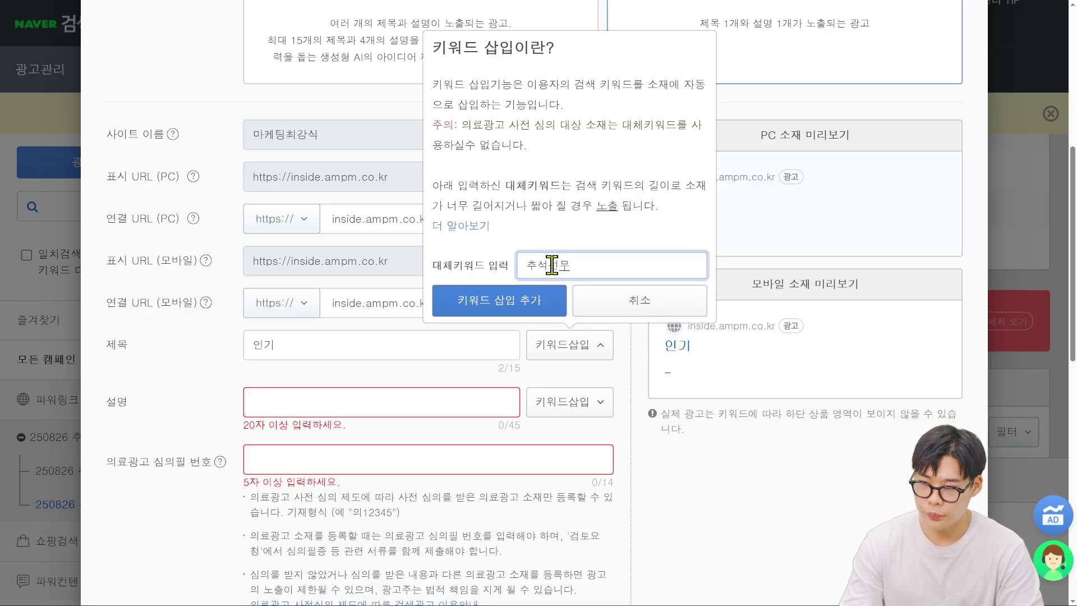
pyautogui.write('물세트')
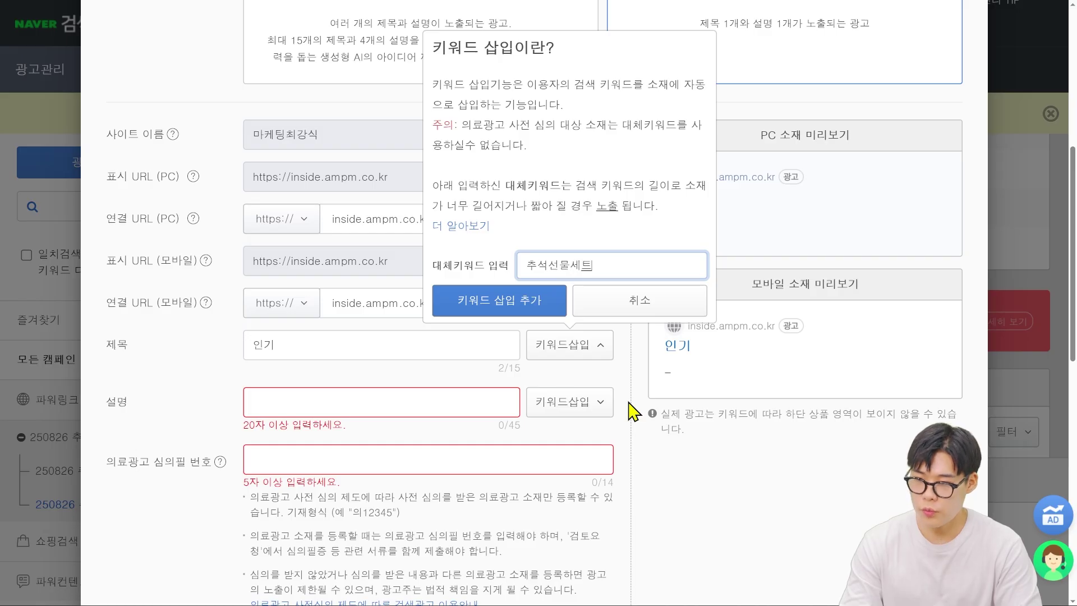
pyautogui.click(537, 310)
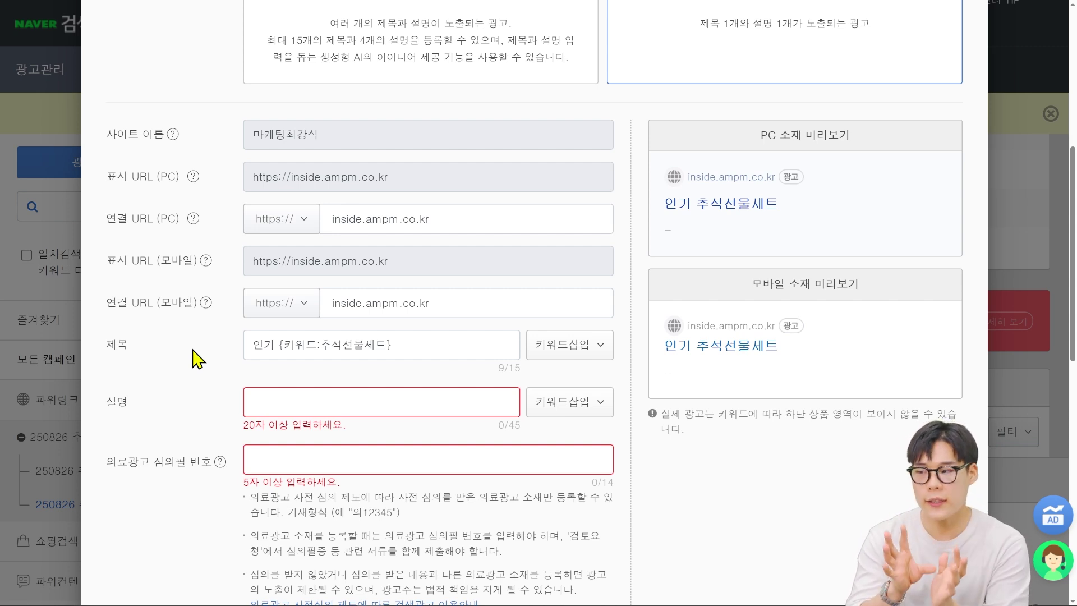
pyautogui.click(463, 345)
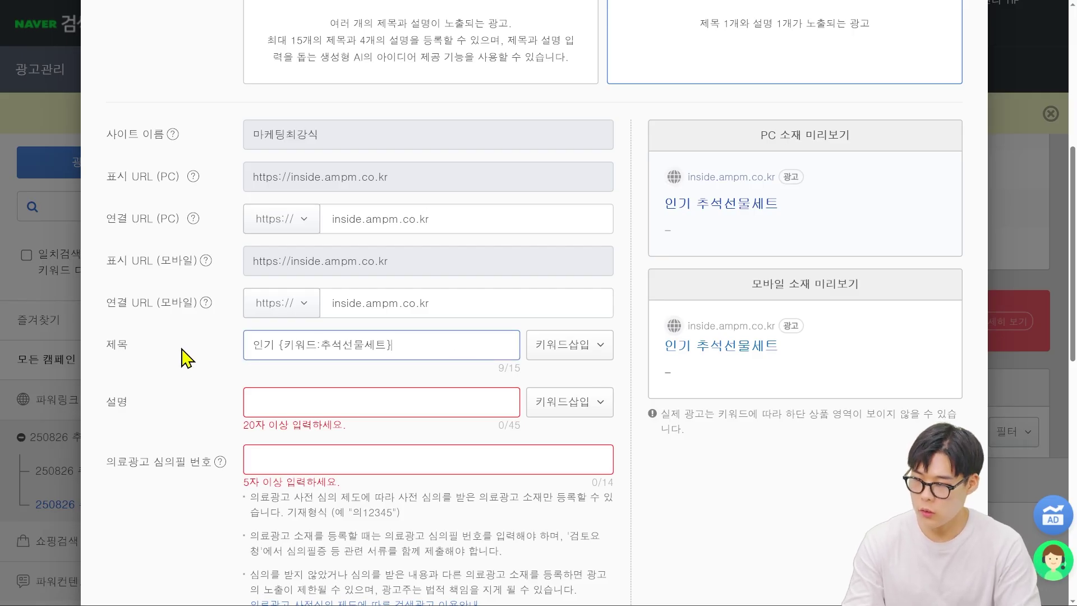
pyautogui.write('총집희')
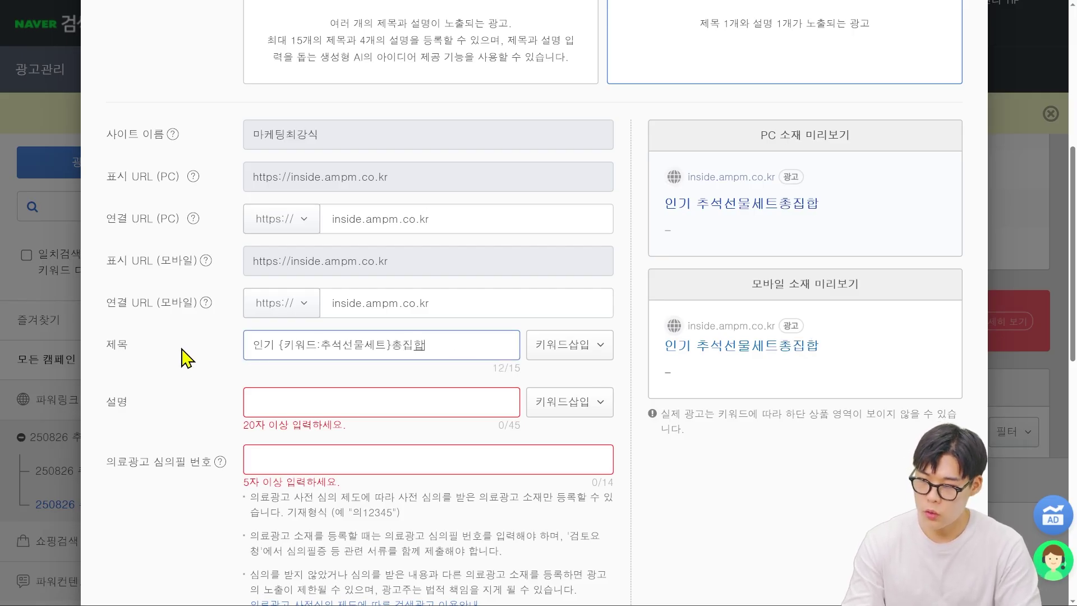
pyautogui.click(186, 357)
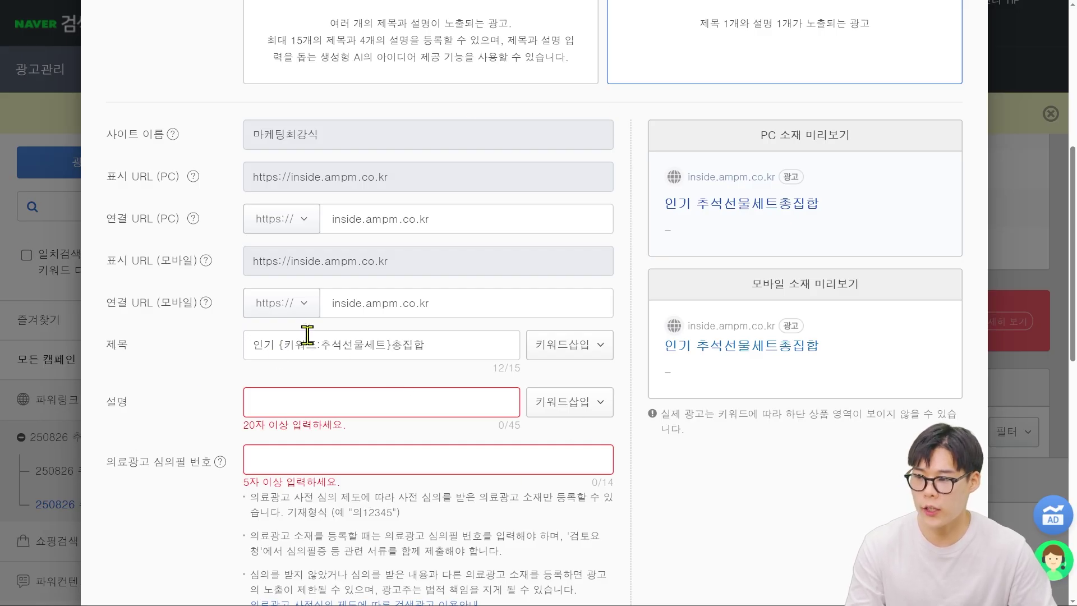
# - Enter 최강 소고기 추석선물세트 툭별할인전 as the 설명 of the single-type creative
pyautogui.click(305, 408)
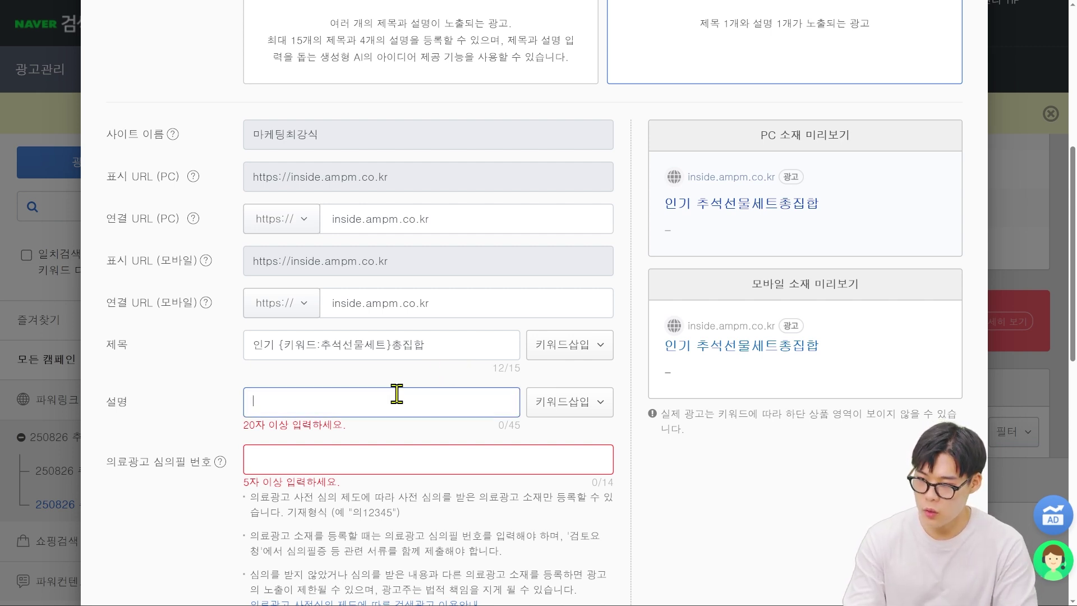
pyautogui.write('최강 소고기 추석선물세트 톡별할인전')
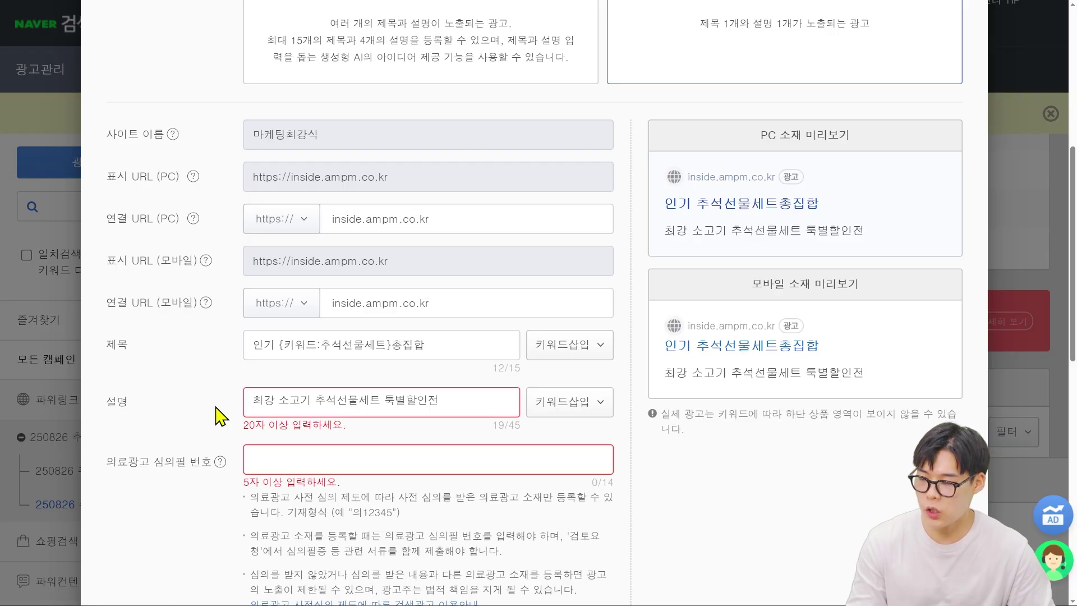
# - Examine the 의료광고 심의필 번호 rules and the 검수 요청 section with its review message and document upload options
pyautogui.scroll(-2, 348, 445)
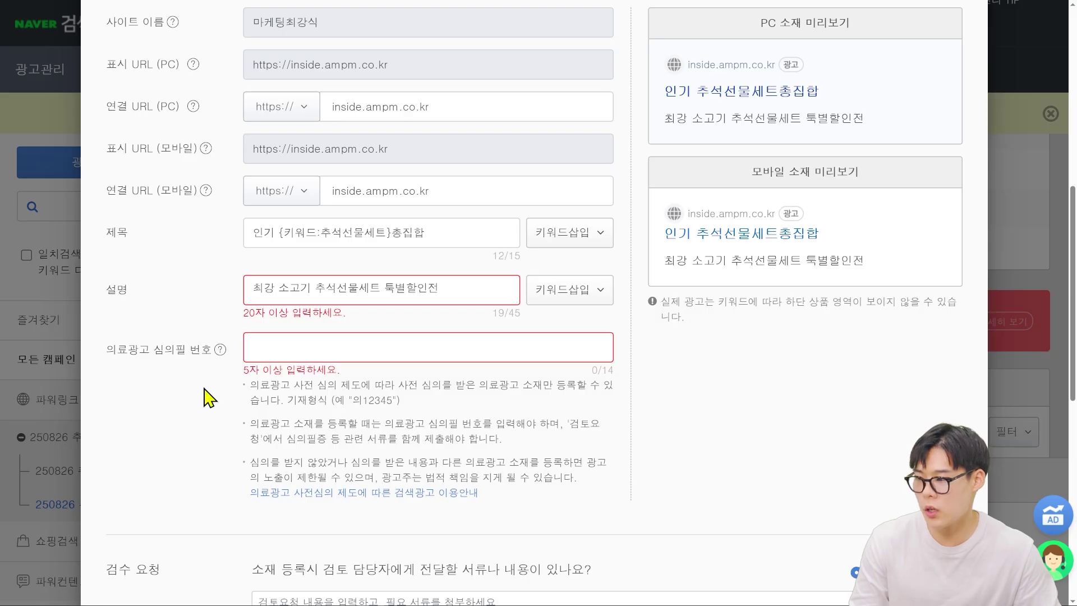
pyautogui.scroll(-2, 319, 350)
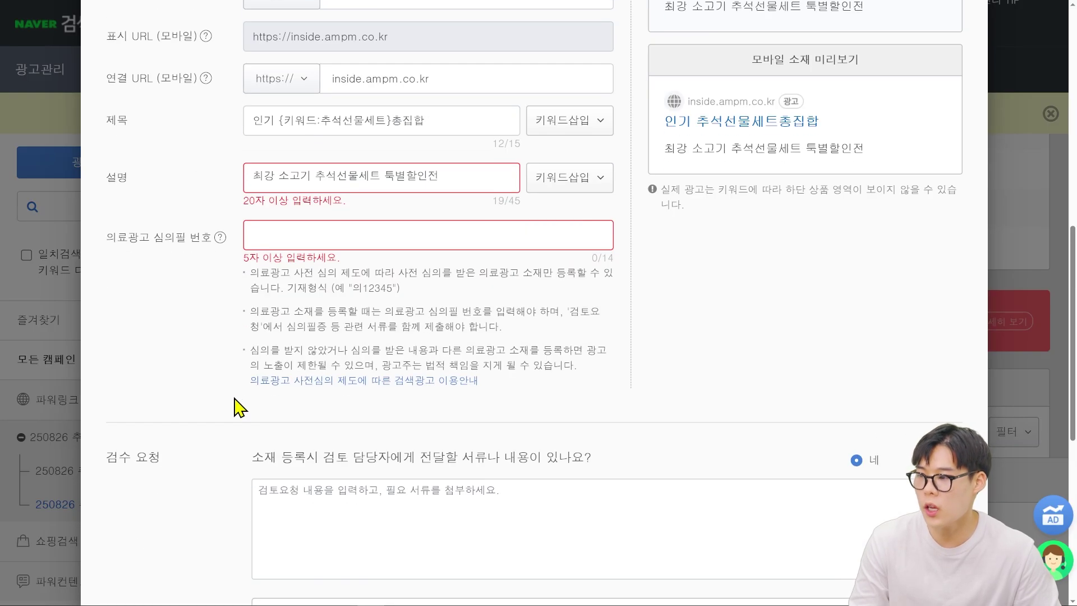
pyautogui.scroll(-3, 240, 364)
pyautogui.scroll(2, 230, 336)
pyautogui.scroll(-1, 226, 334)
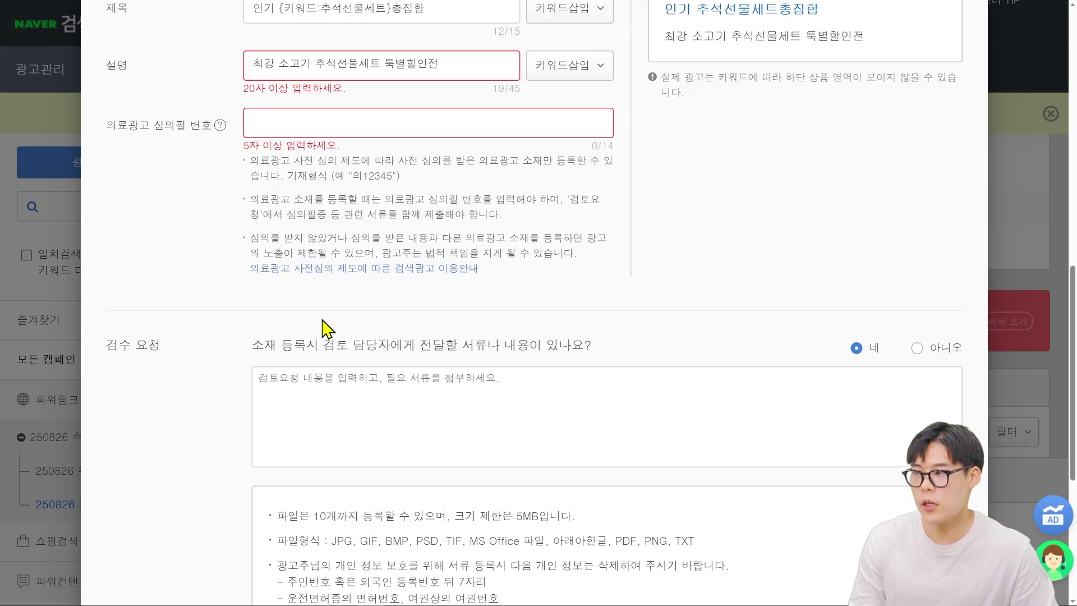
pyautogui.scroll(-2, 323, 328)
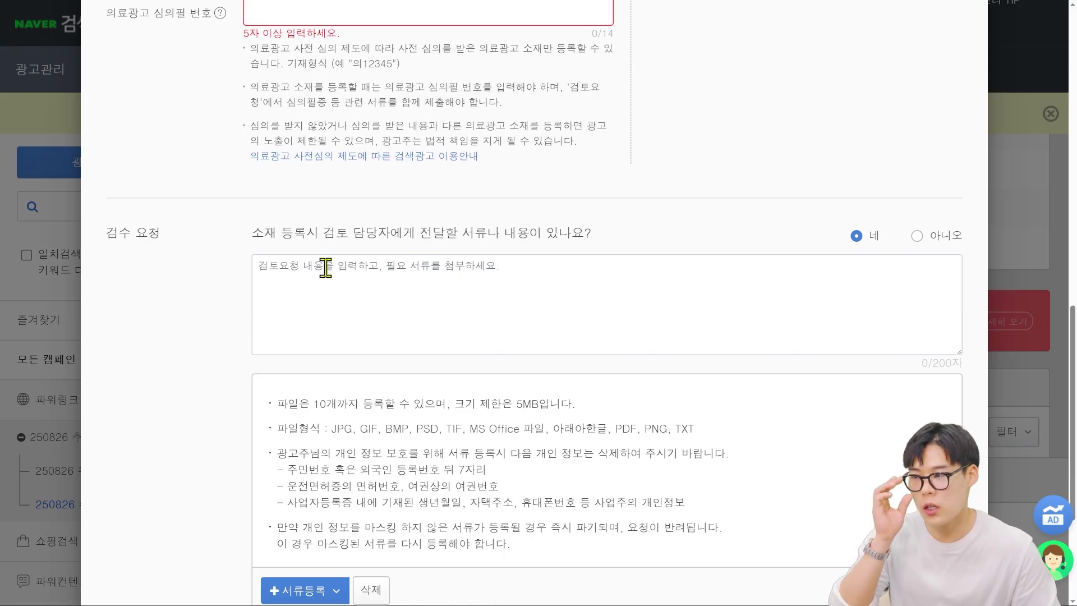
pyautogui.scroll(-1, 223, 264)
pyautogui.click(641, 232)
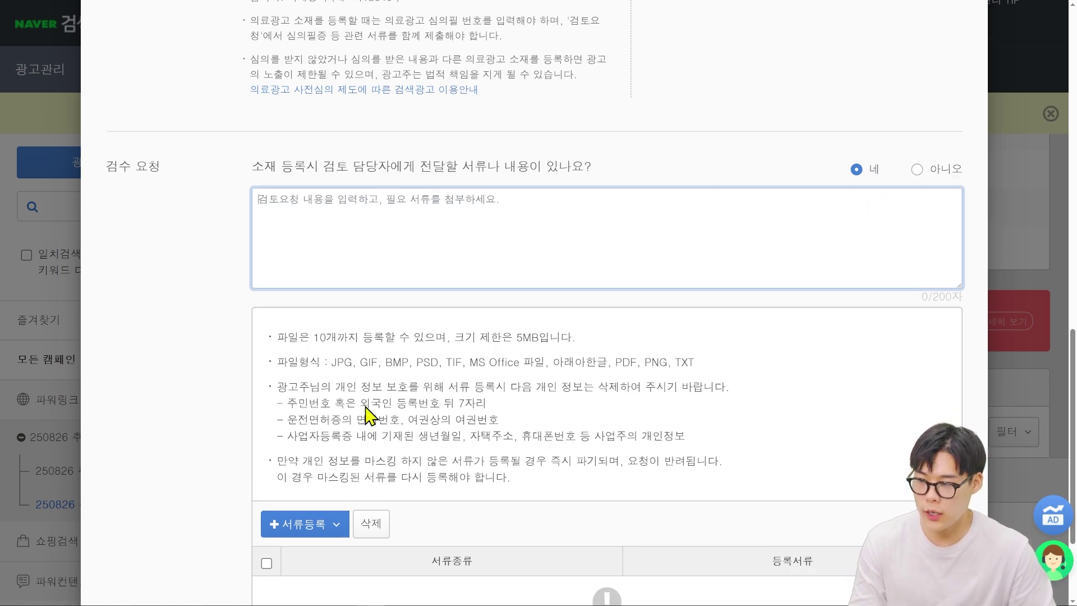
pyautogui.scroll(-3, 314, 387)
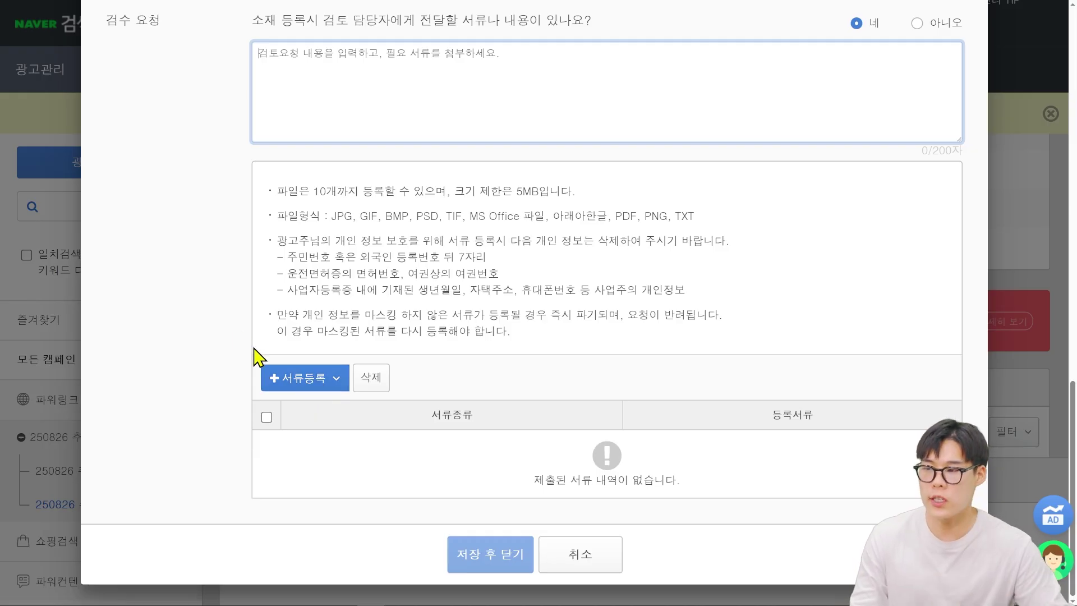
pyautogui.scroll(9, 485, 429)
pyautogui.click(743, 371)
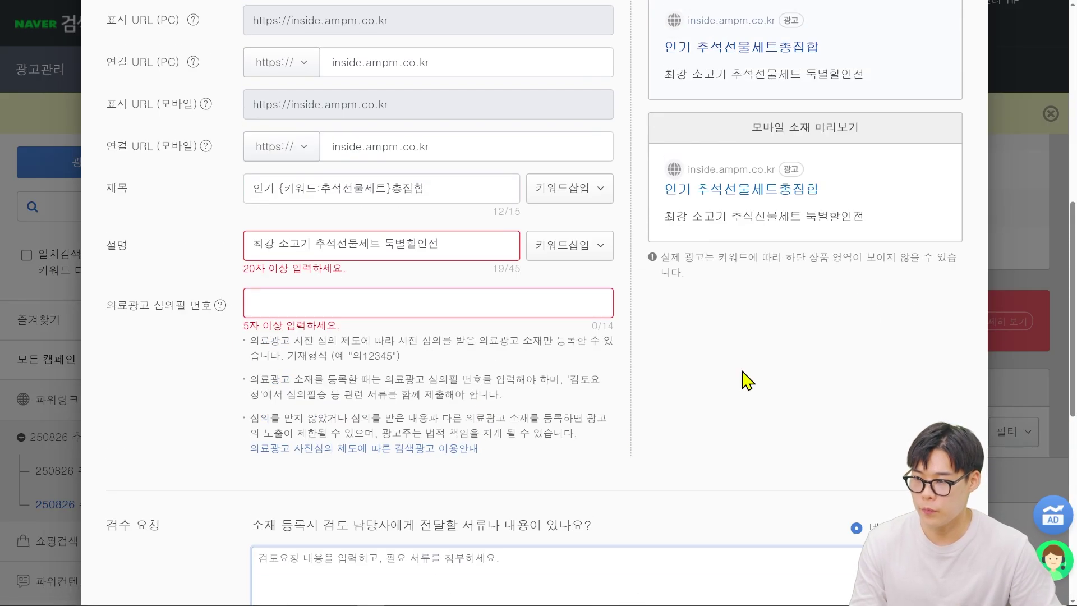
# - Append !! to the end of the 설명 and try to save the single-type creative
pyautogui.click(448, 247)
pyautogui.hotkey('ctrl', '-')
pyautogui.hotkey('ctrl', '+')
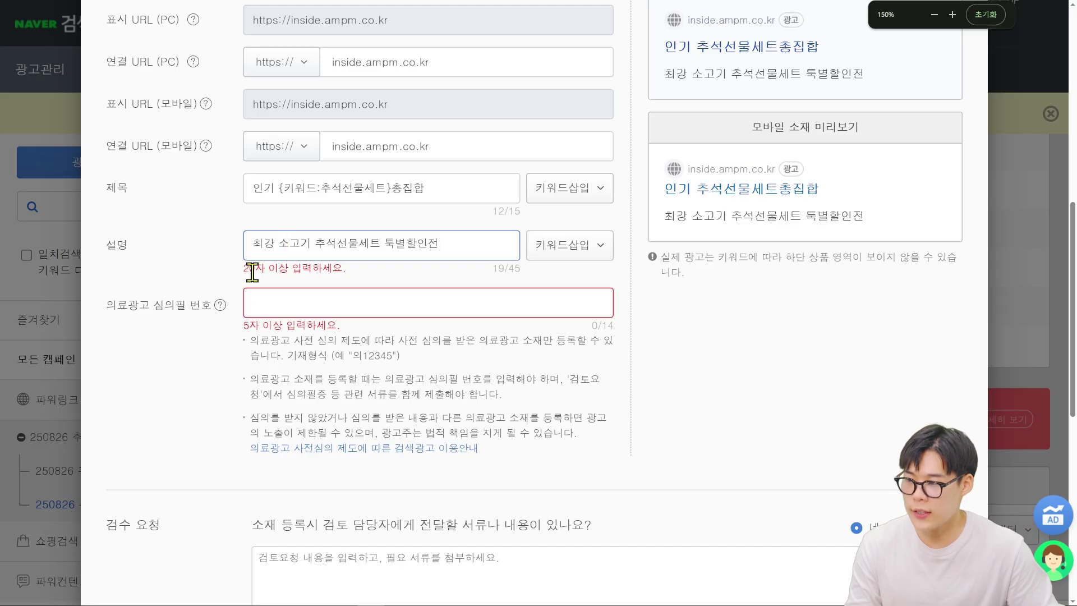
pyautogui.hotkey('ctrl', '+')
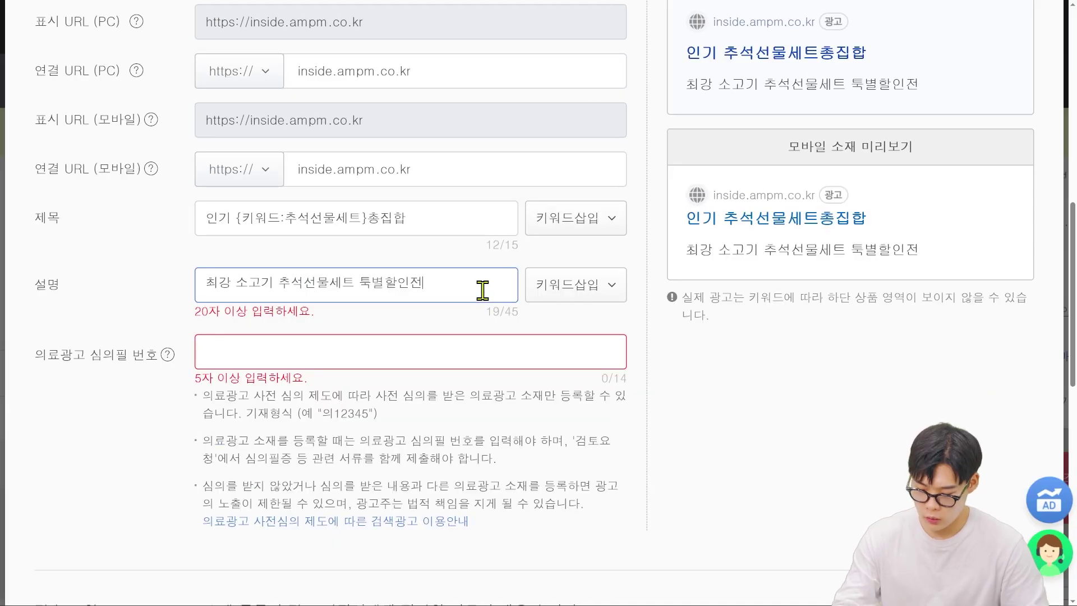
pyautogui.write('!!')
pyautogui.moveTo(43, 261); pyautogui.dragTo(145, 268)
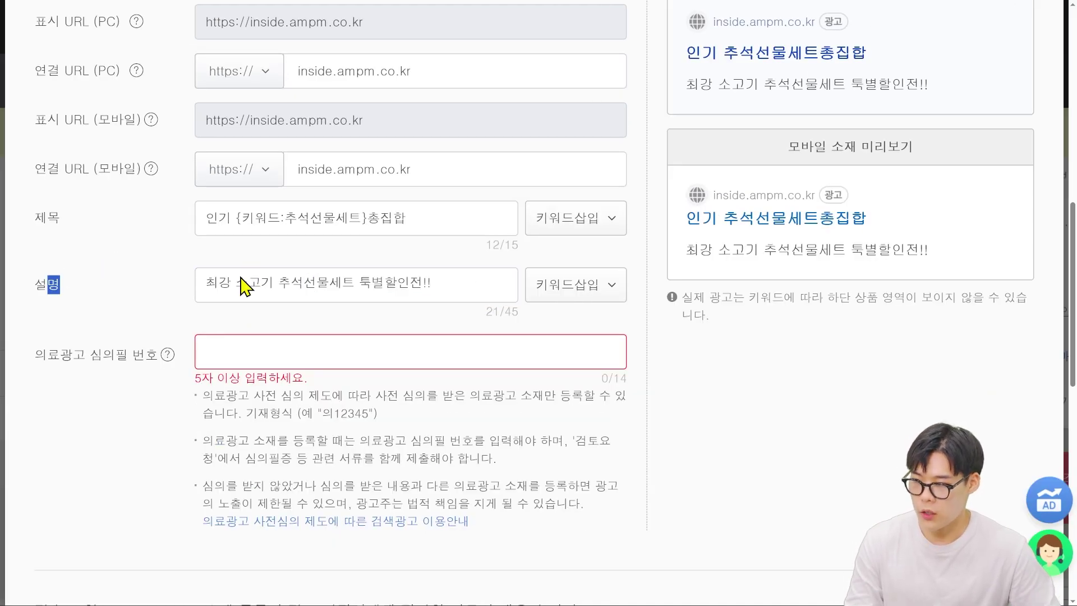
pyautogui.click(158, 297)
pyautogui.hotkey('ctrl', '-')
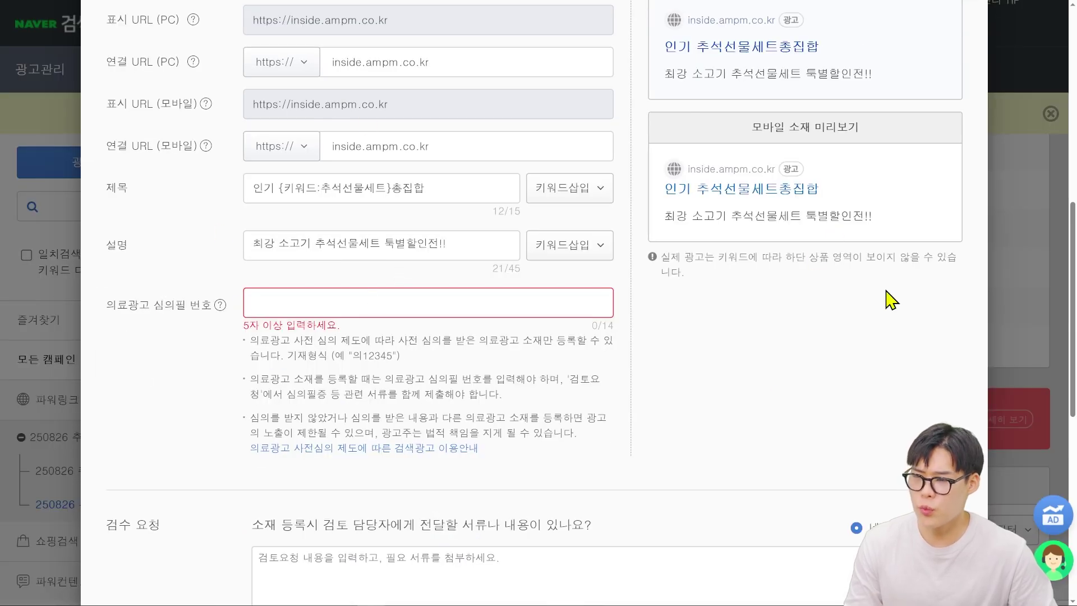
pyautogui.scroll(-5, 696, 359)
pyautogui.scroll(-4, 224, 310)
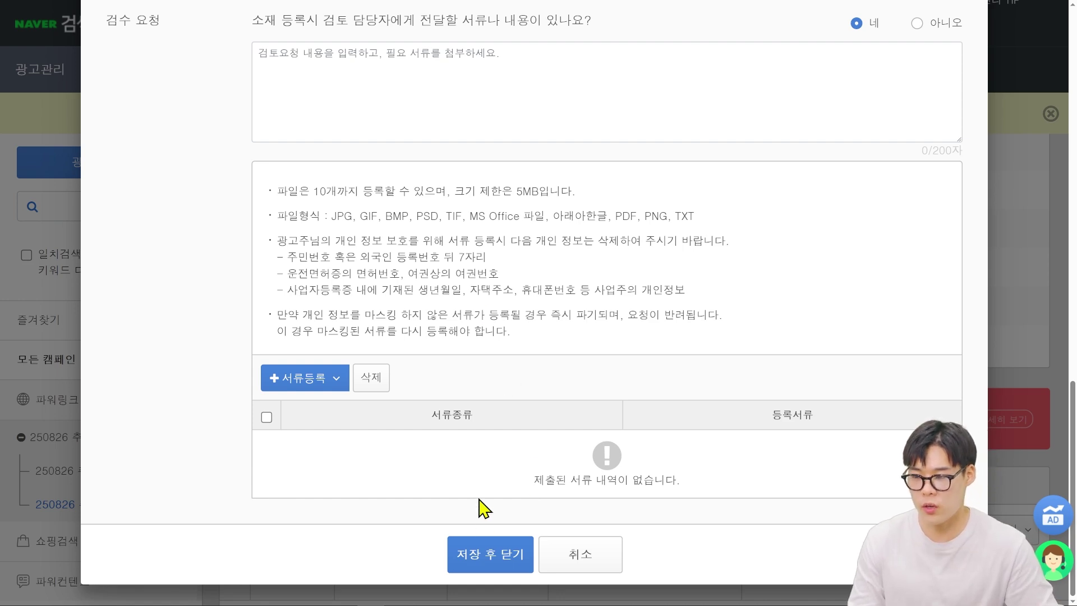
pyautogui.click(476, 572)
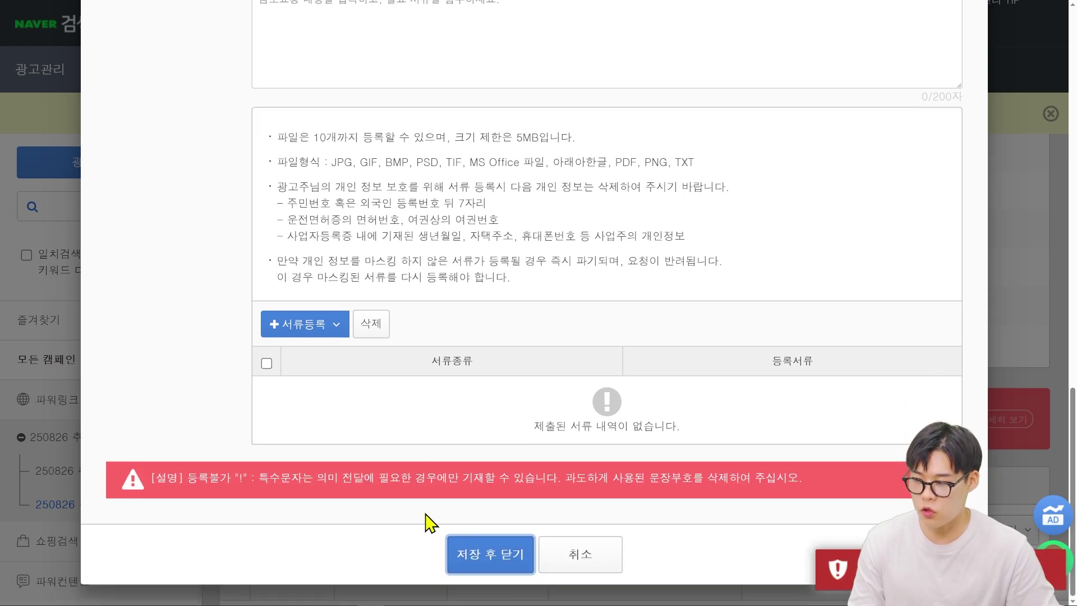
# - Replace the !! at the end of the 설명 with 특가이벤트 after 툭별할인전
pyautogui.scroll(2, 363, 384)
pyautogui.click(473, 370)
pyautogui.press('BackSpace')
pyautogui.press('BackSpace')
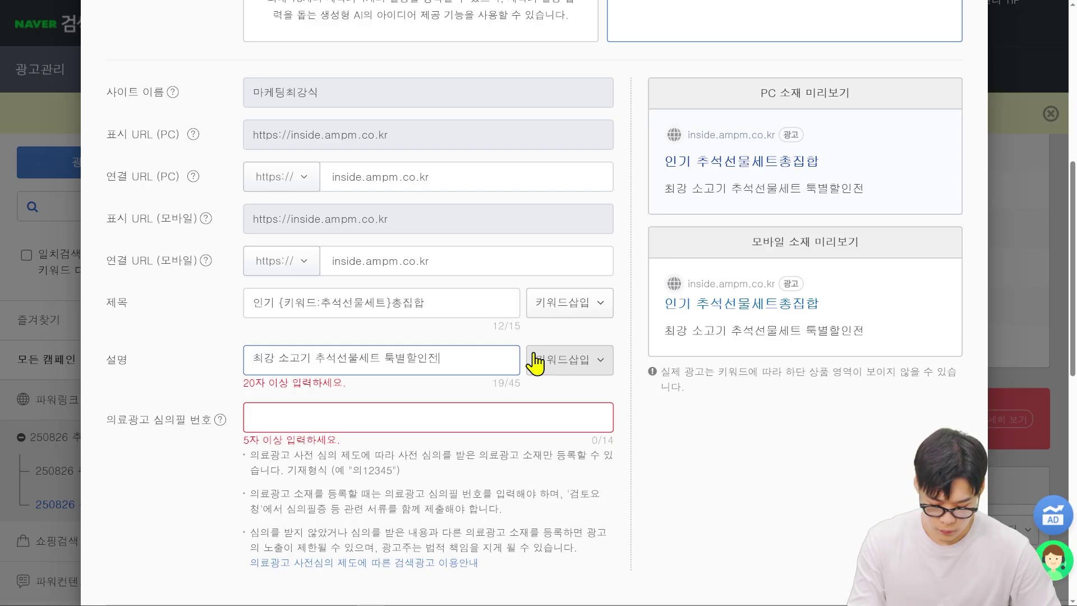
pyautogui.press('BackSpace')
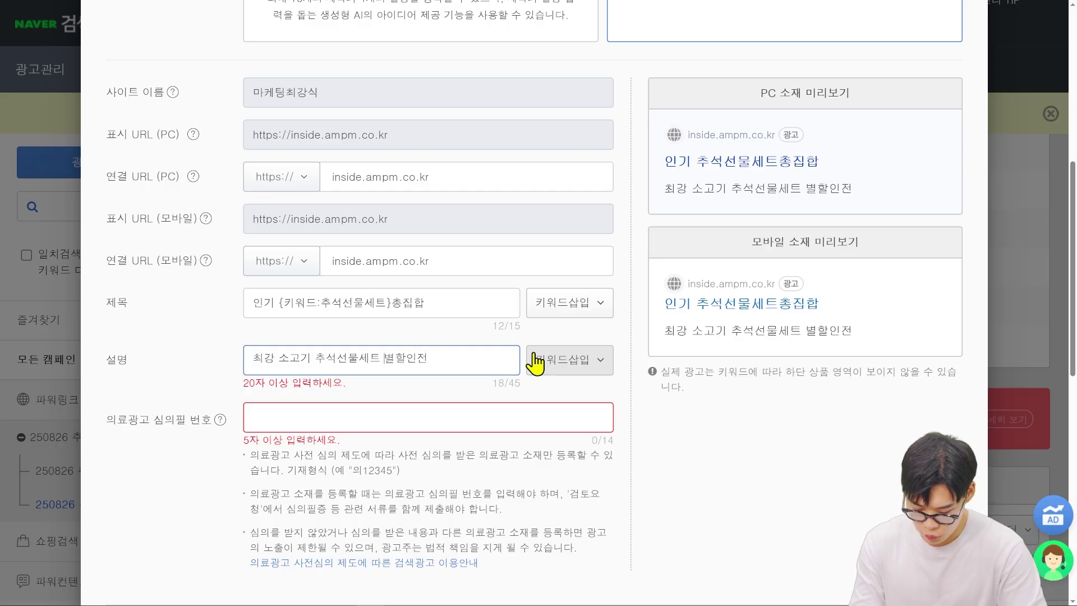
pyautogui.write('툭')
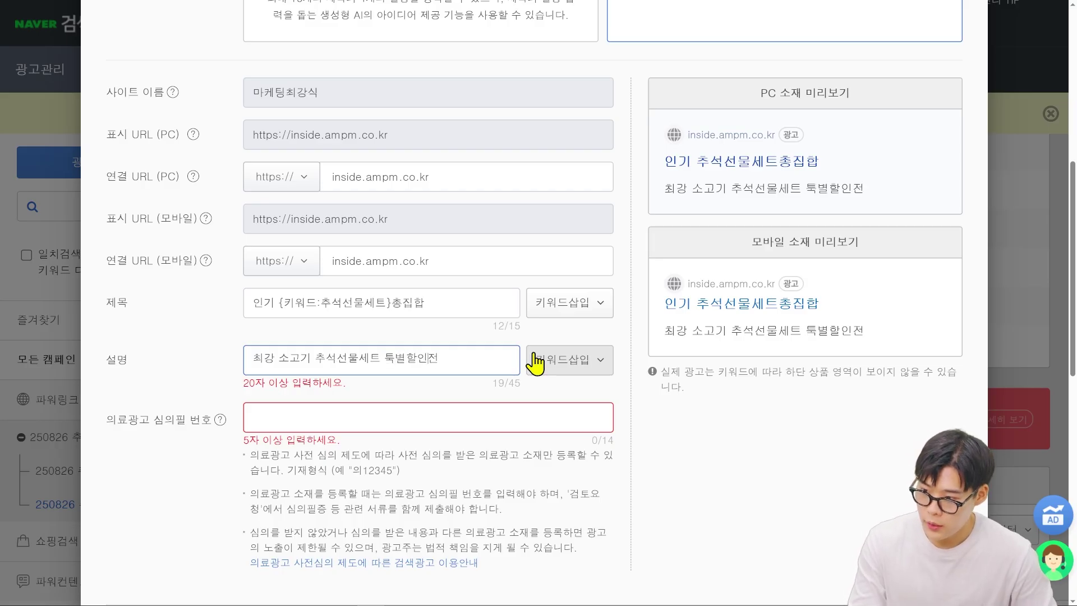
pyautogui.write('특가아밴퇴')
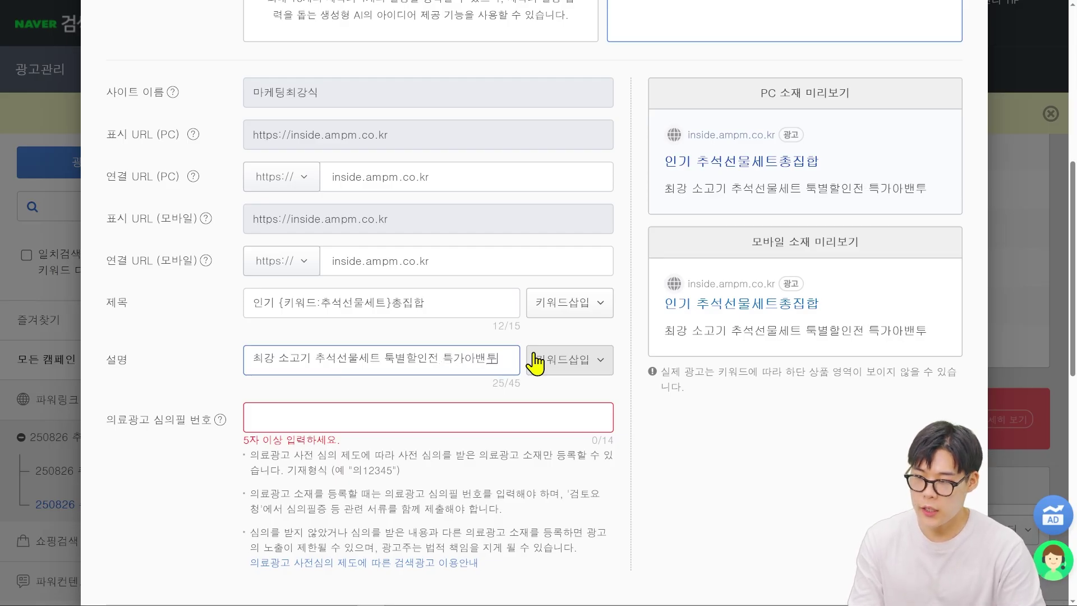
pyautogui.press('BackSpace')
pyautogui.press('BackSpace')
pyautogui.press('BackSpace')
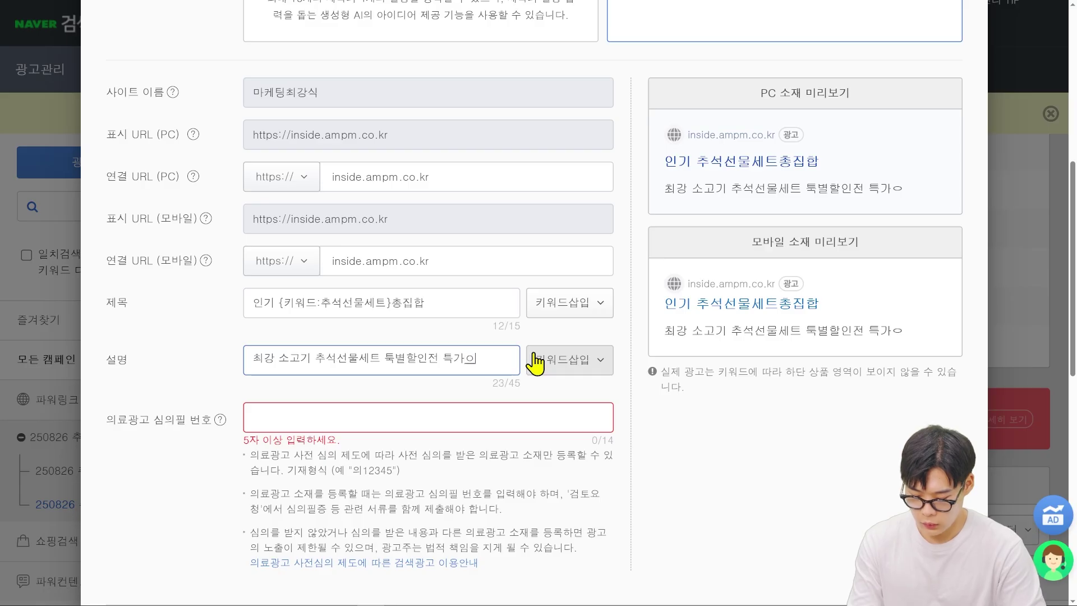
pyautogui.write('이베')
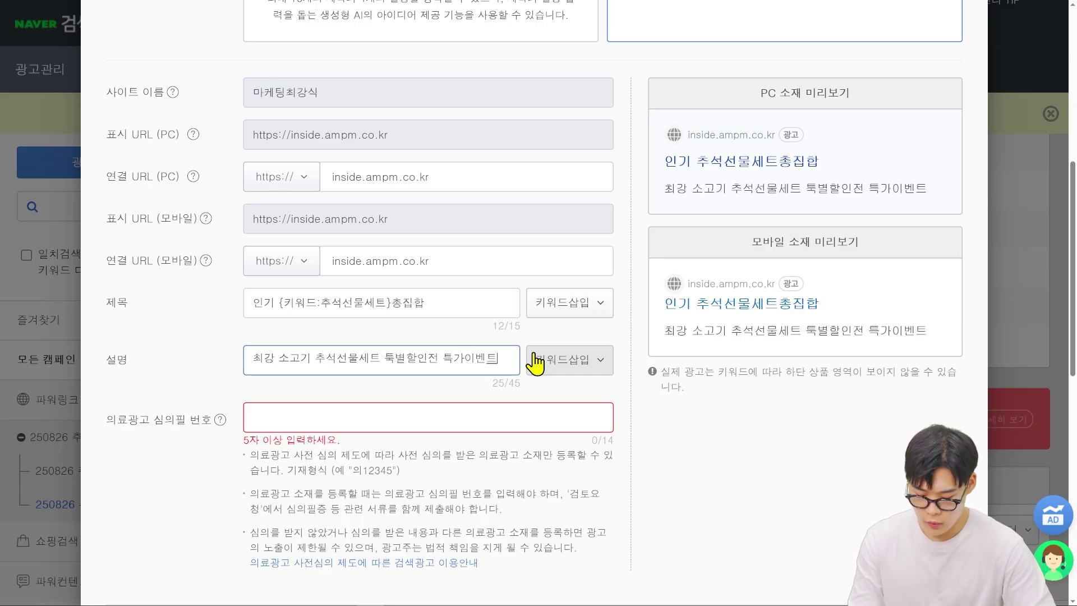
# - Enter 546546546 as the 의료광고 심의필 번호 and save the single-type creative
pyautogui.scroll(-10, 505, 426)
pyautogui.scroll(5, 480, 499)
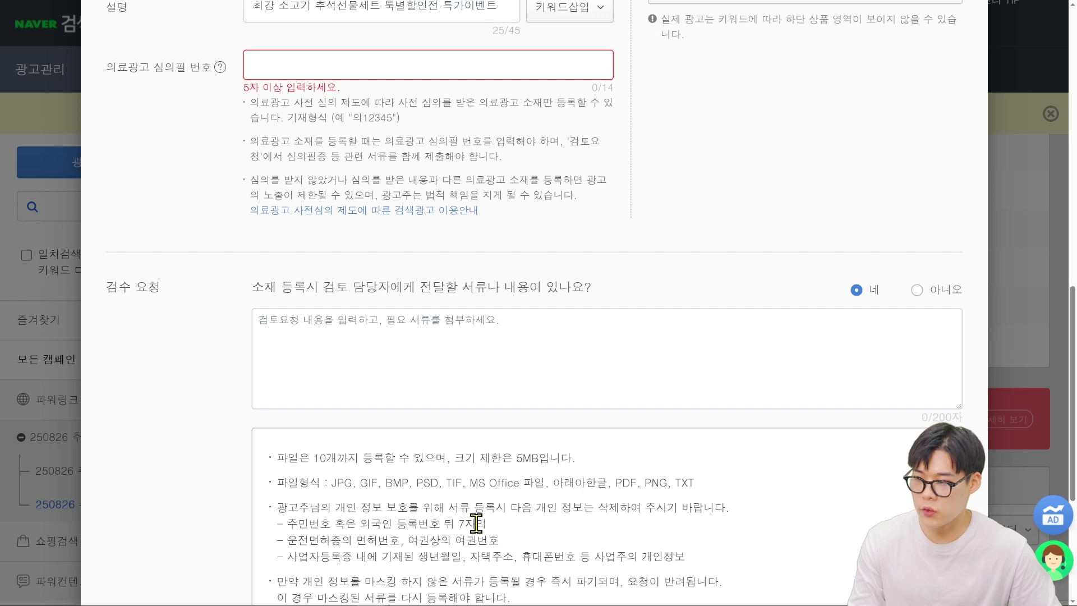
pyautogui.click(281, 72)
pyautogui.scroll(5, 185, 176)
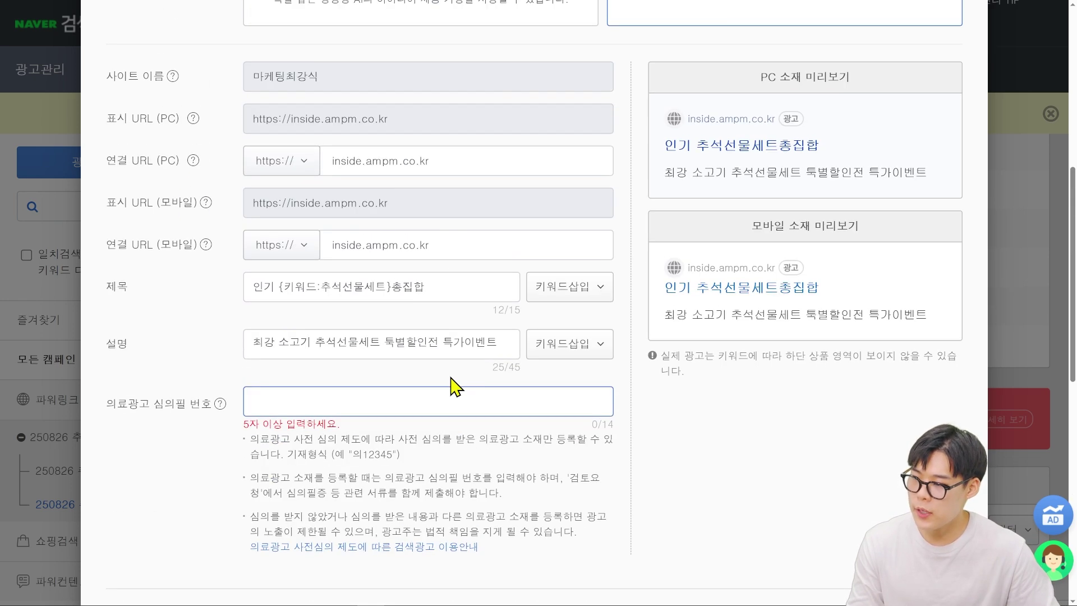
pyautogui.scroll(-4, 651, 404)
pyautogui.scroll(2, 448, 337)
pyautogui.click(380, 287)
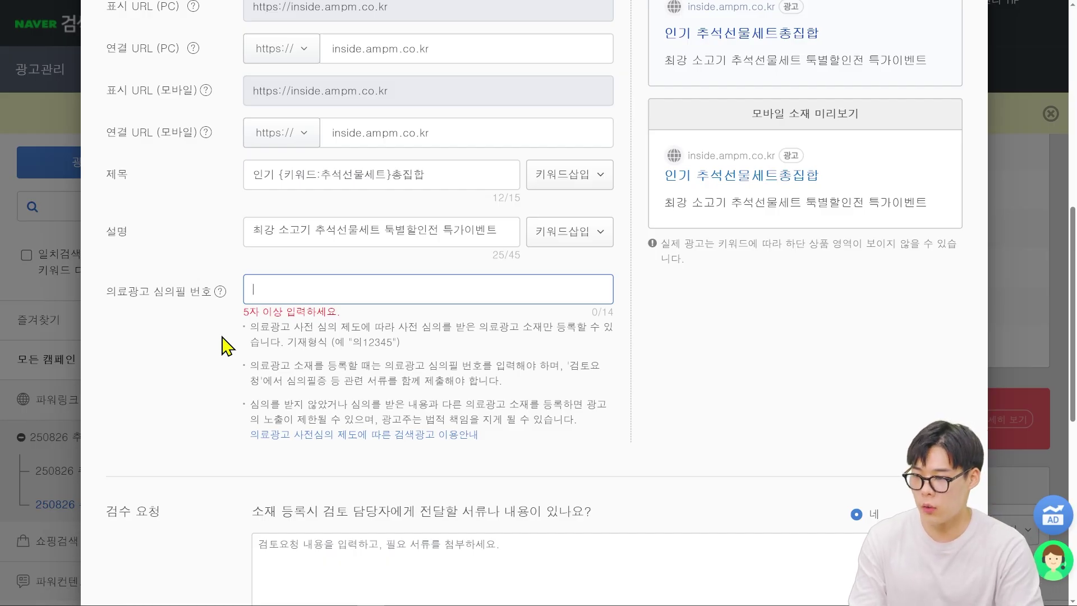
pyautogui.write('546546546')
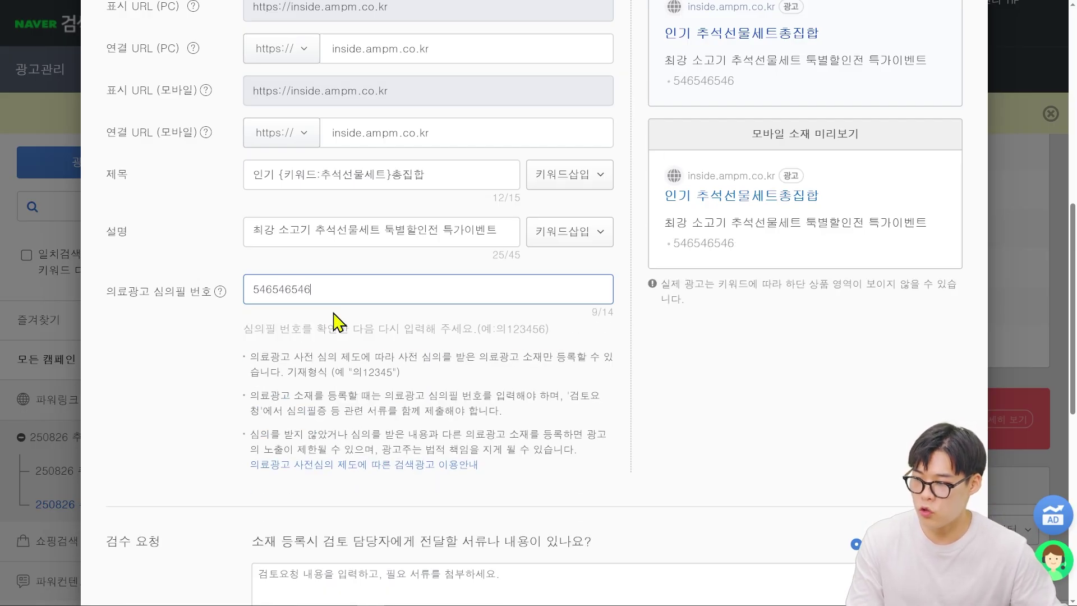
pyautogui.scroll(-6, 355, 302)
pyautogui.scroll(-2, 355, 308)
pyautogui.click(474, 547)
pyautogui.scroll(-3, 316, 381)
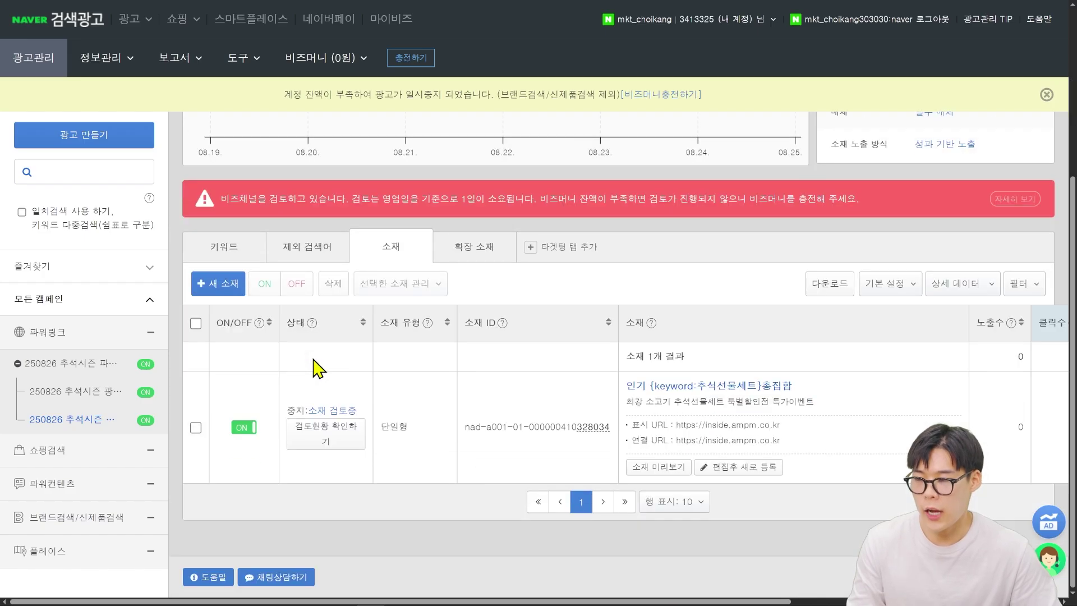
# - Look through a new 반응형 소재 form down to its 검수 요청 section and close it without saving
pyautogui.click(220, 284)
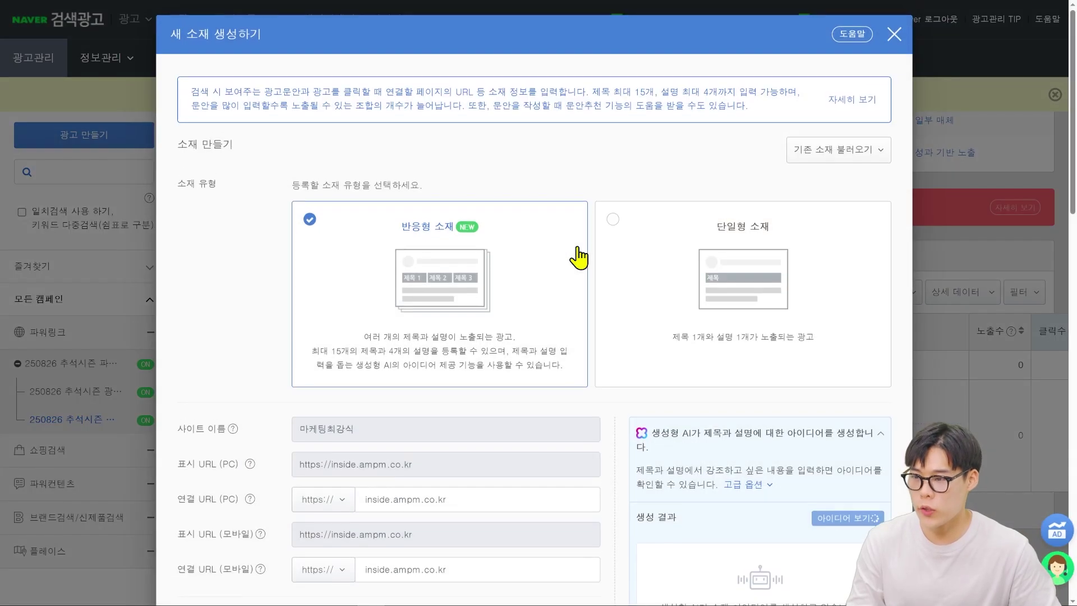
pyautogui.scroll(-8, 576, 281)
pyautogui.scroll(-8, 575, 294)
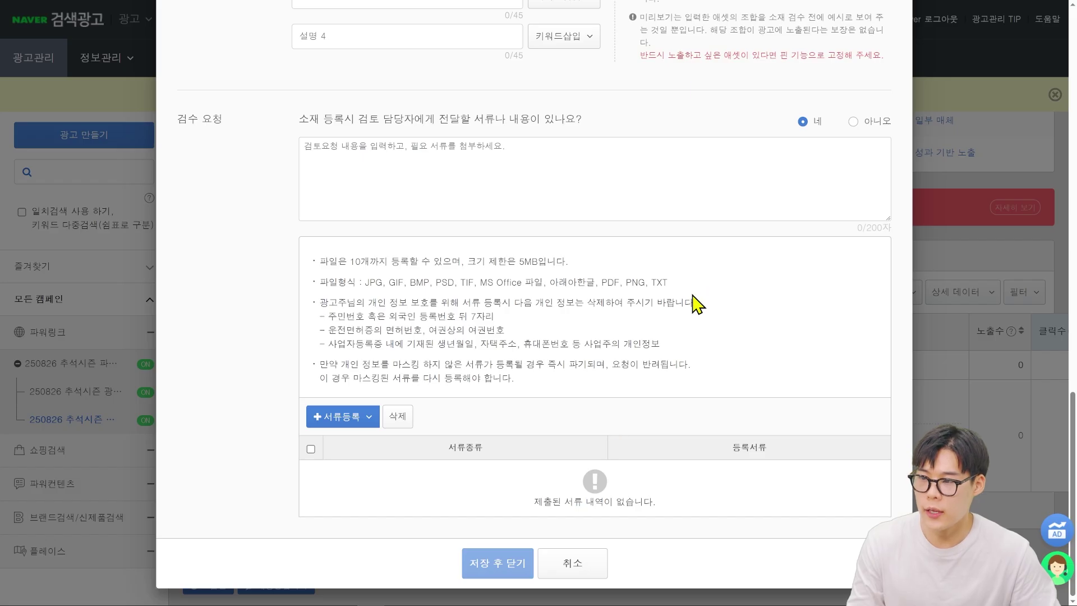
pyautogui.scroll(2, 688, 303)
pyautogui.scroll(-2, 688, 304)
pyautogui.click(575, 564)
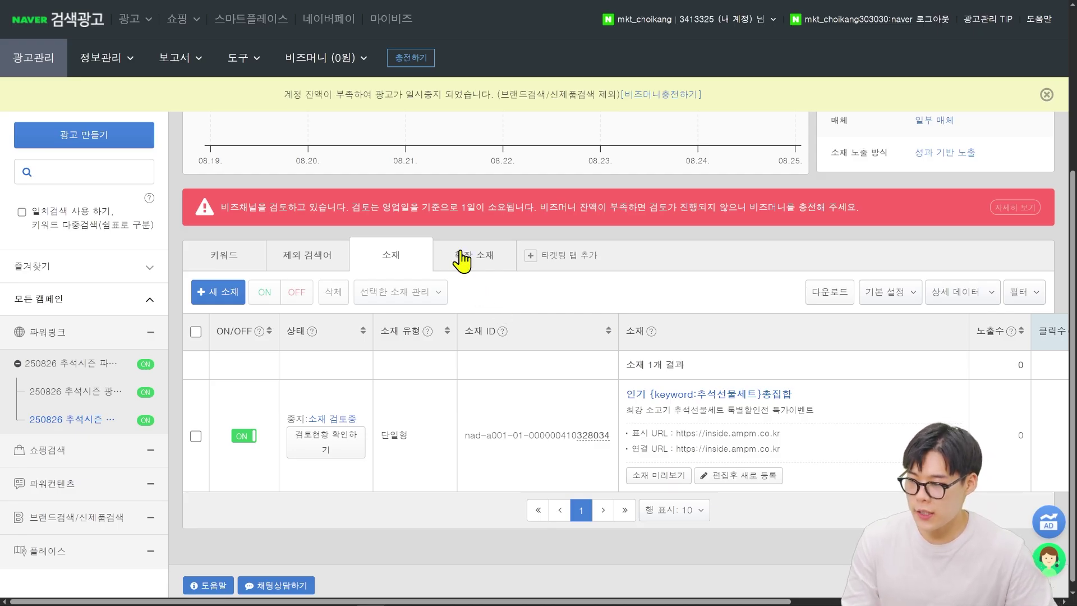
pyautogui.hotkey('ctrl', '-')
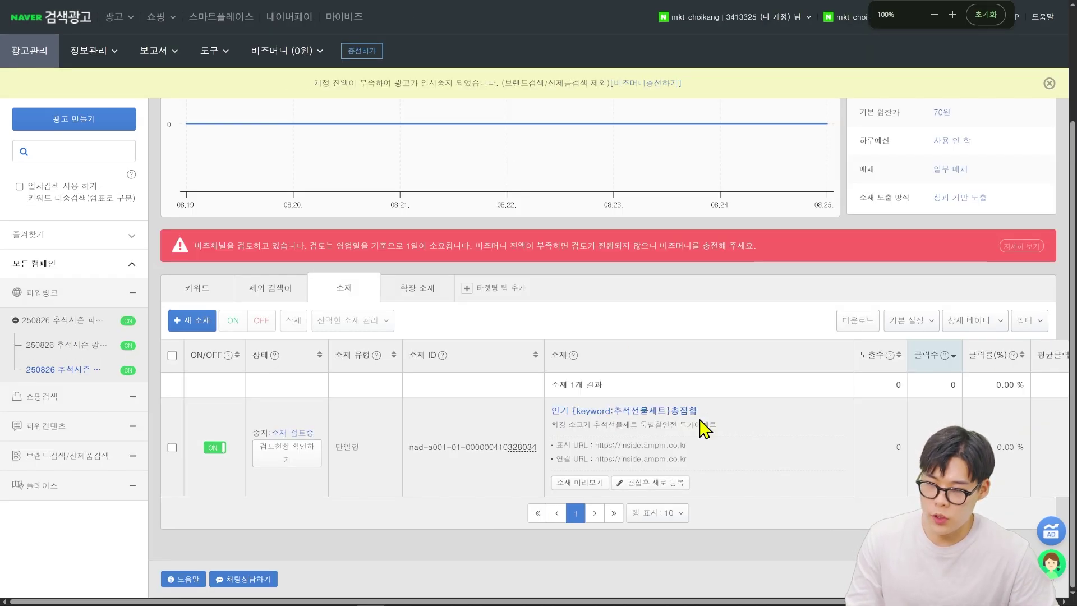
pyautogui.hotkey('ctrl', '-')
pyautogui.scroll(3, 869, 505)
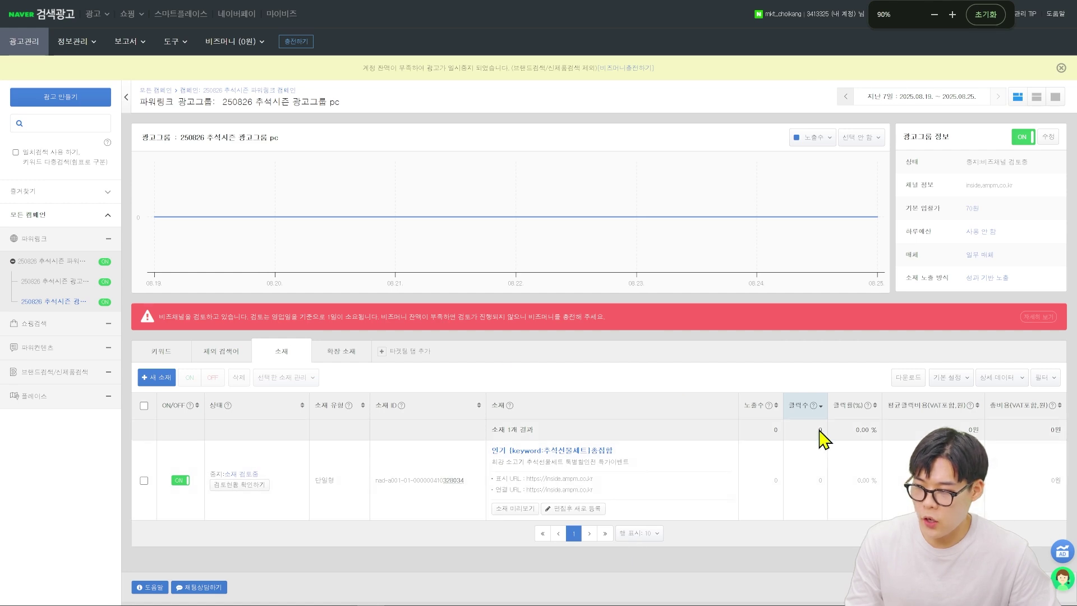
pyautogui.hotkey('ctrl', '+')
pyautogui.hotkey('ctrl', '+')
pyautogui.hotkey('ctrl', '+')
pyautogui.scroll(-3, 724, 446)
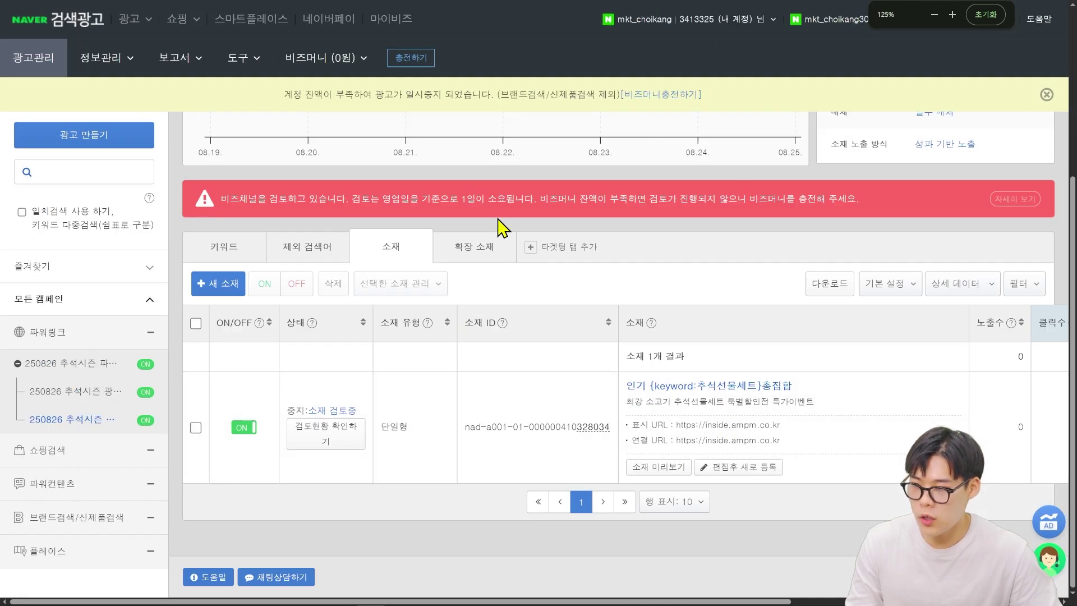
# - Start a new 파워링크 이미지 extension creative in the PC ad group's 확장 소재 and load an image into it
pyautogui.click(495, 247)
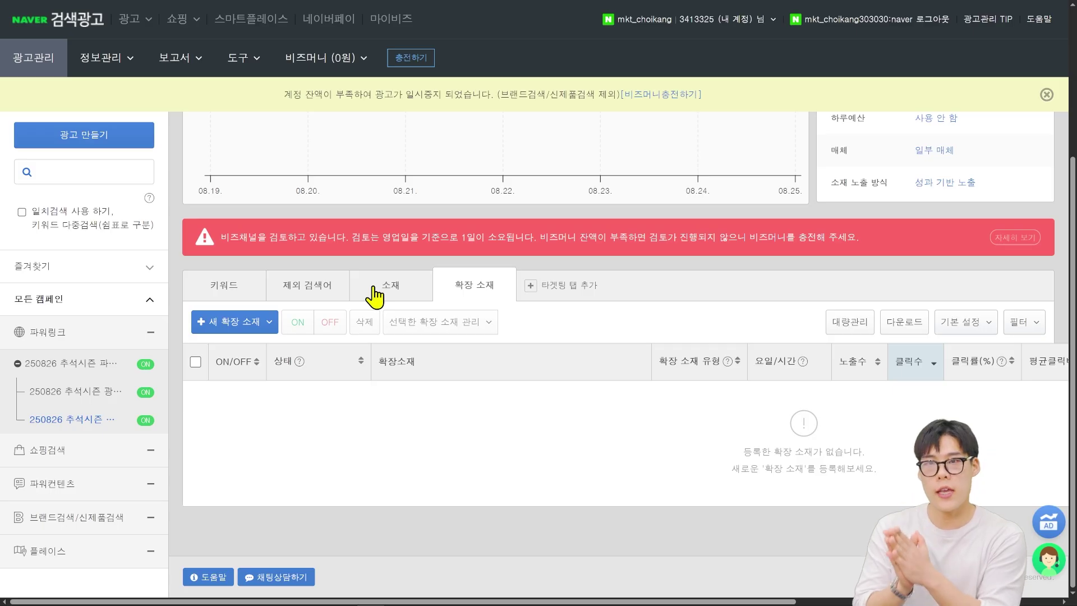
pyautogui.click(251, 320)
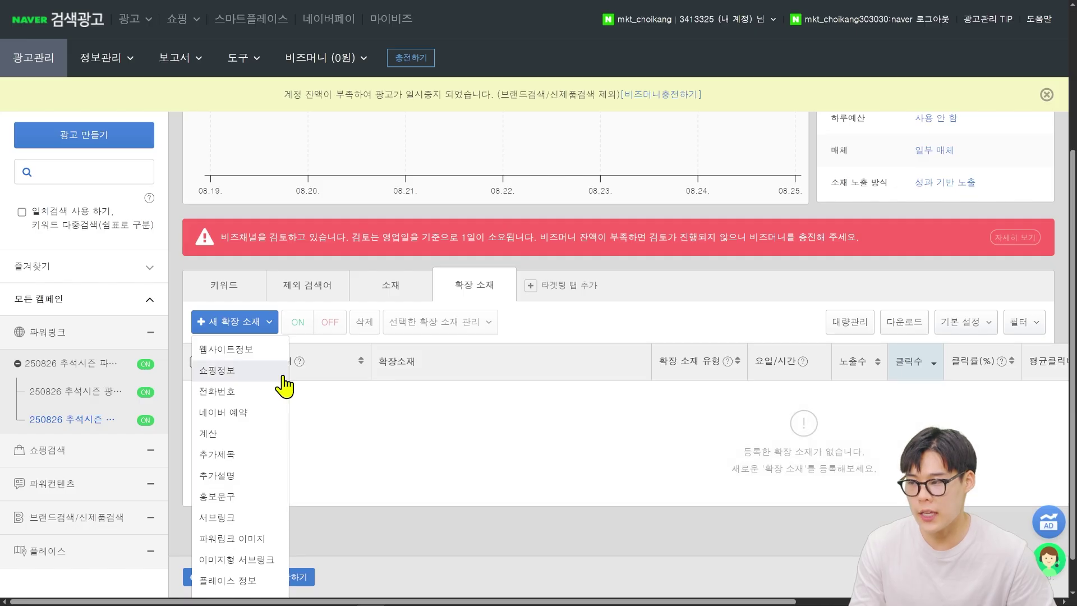
pyautogui.hotkey('ctrl', '+')
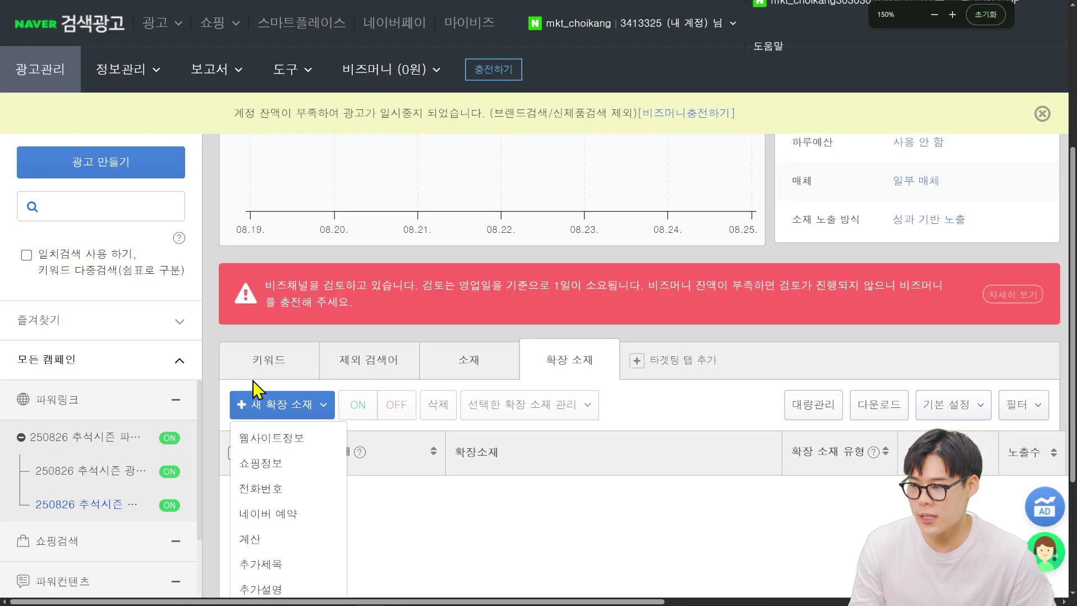
pyautogui.scroll(-3, 254, 378)
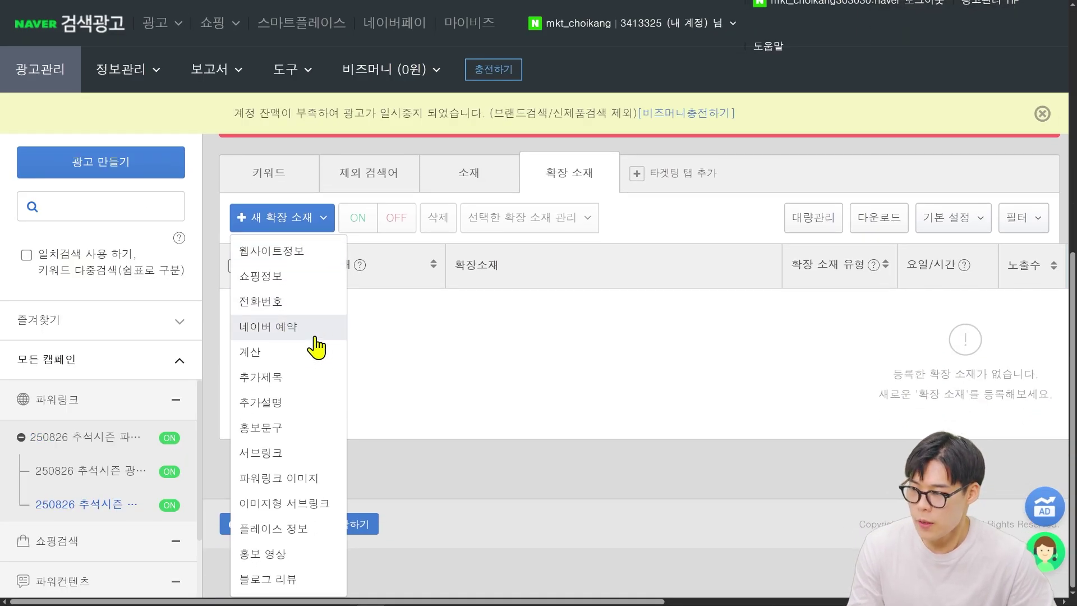
pyautogui.click(312, 476)
pyautogui.click(324, 298)
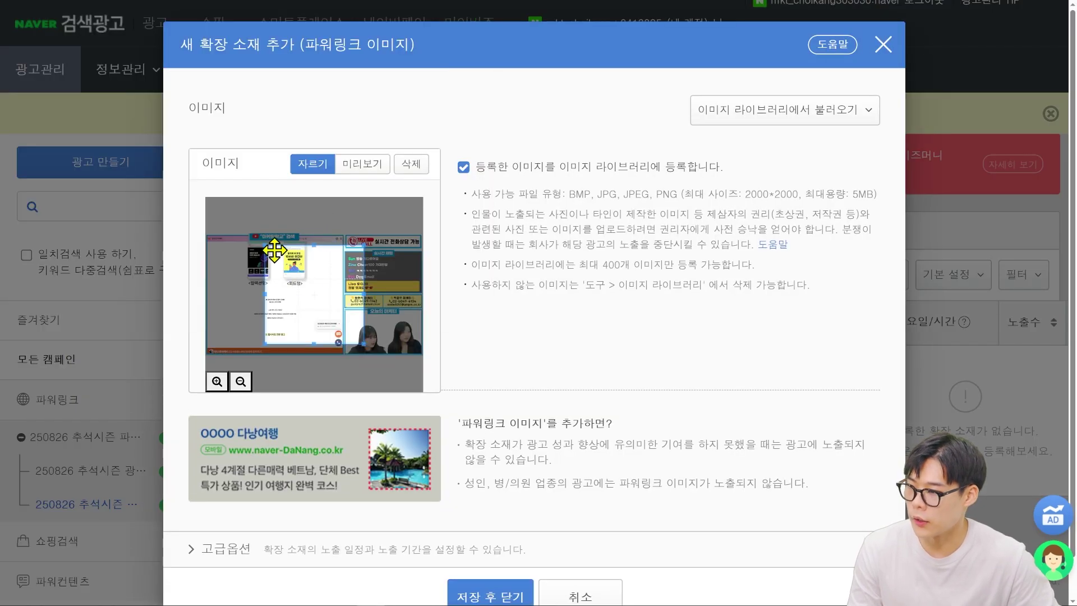
# - Move the crop frame over the image's white area with the two book covers and check the 이미지 라이브러리
pyautogui.moveTo(303, 306); pyautogui.dragTo(296, 299)
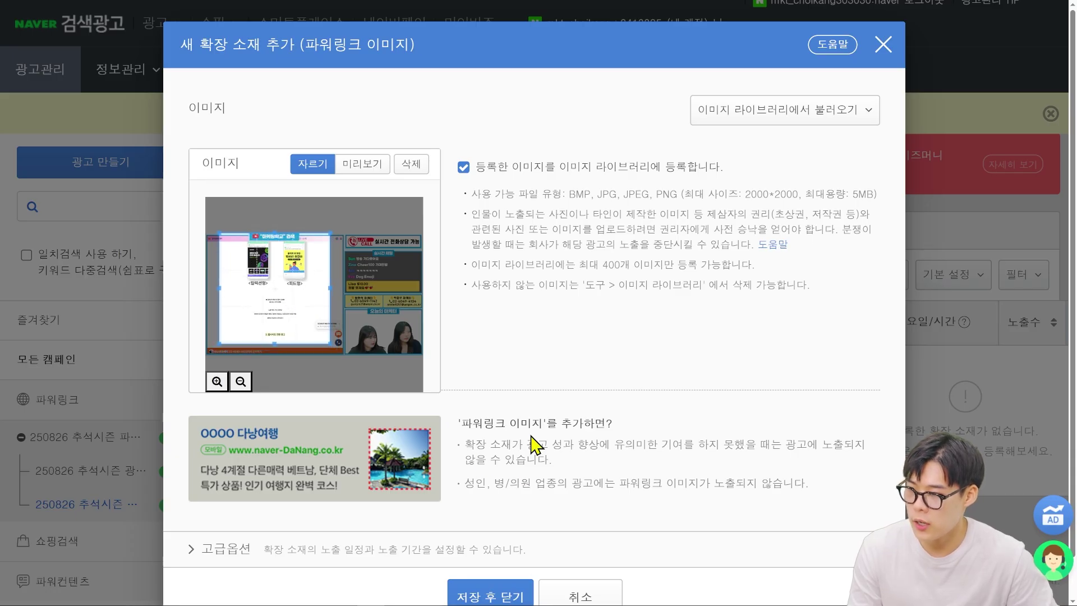
pyautogui.scroll(-1, 351, 497)
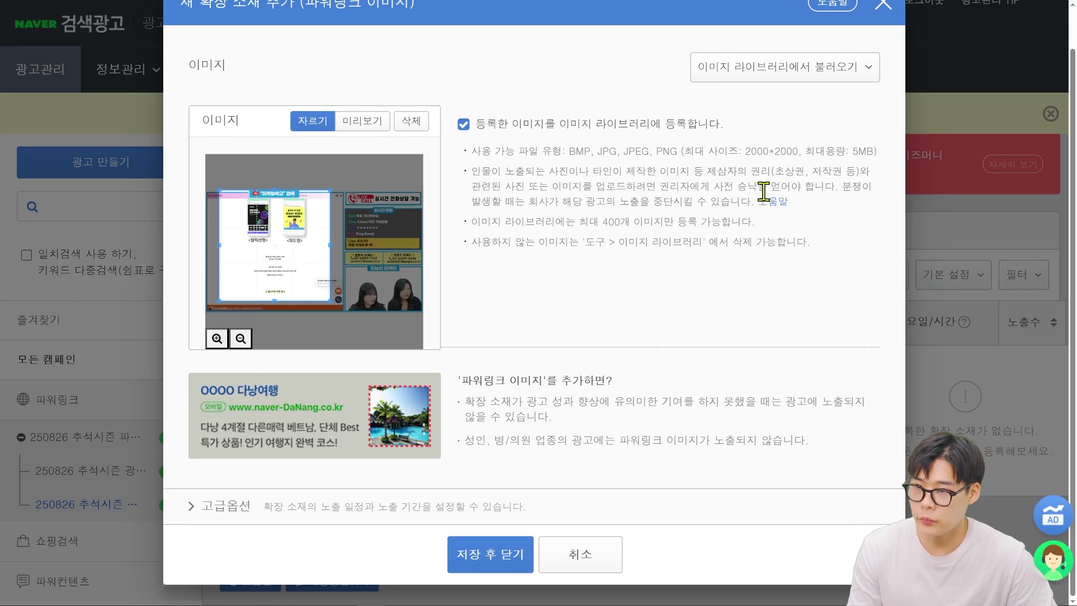
pyautogui.scroll(1, 764, 191)
pyautogui.click(768, 115)
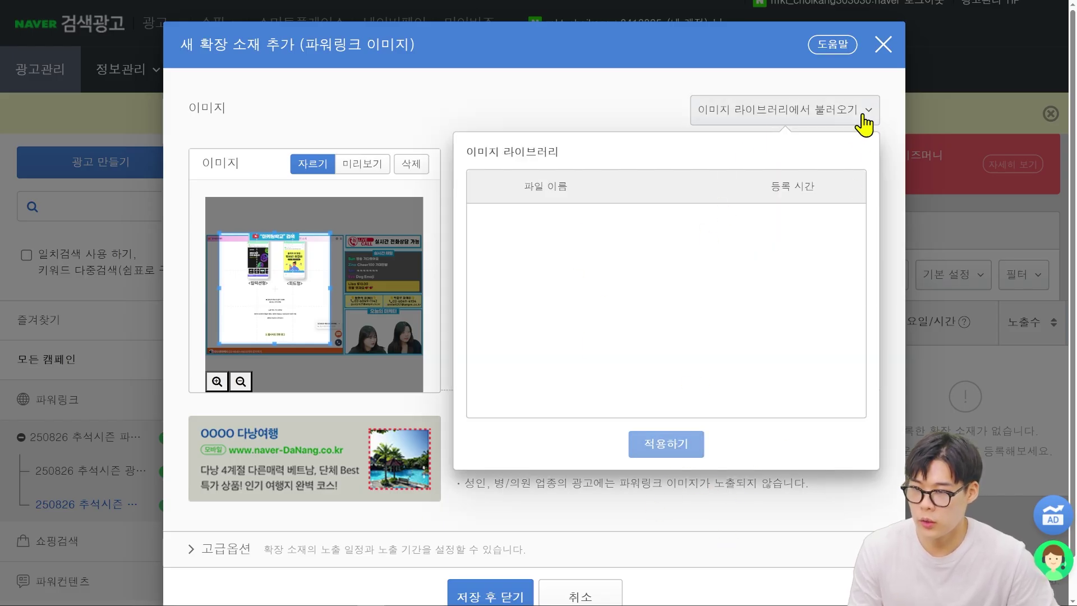
pyautogui.click(826, 120)
# - Expand the 고급옵션 for exposure days, times and period, and save the 파워링크 이미지 extension creative
pyautogui.scroll(-1, 380, 471)
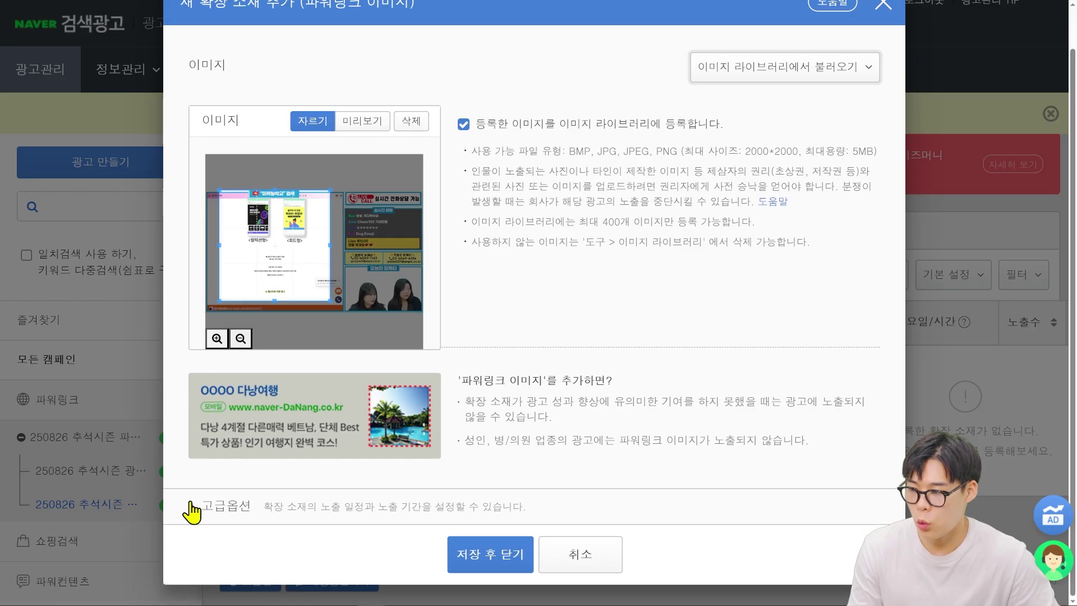
pyautogui.click(190, 507)
pyautogui.scroll(-3, 446, 414)
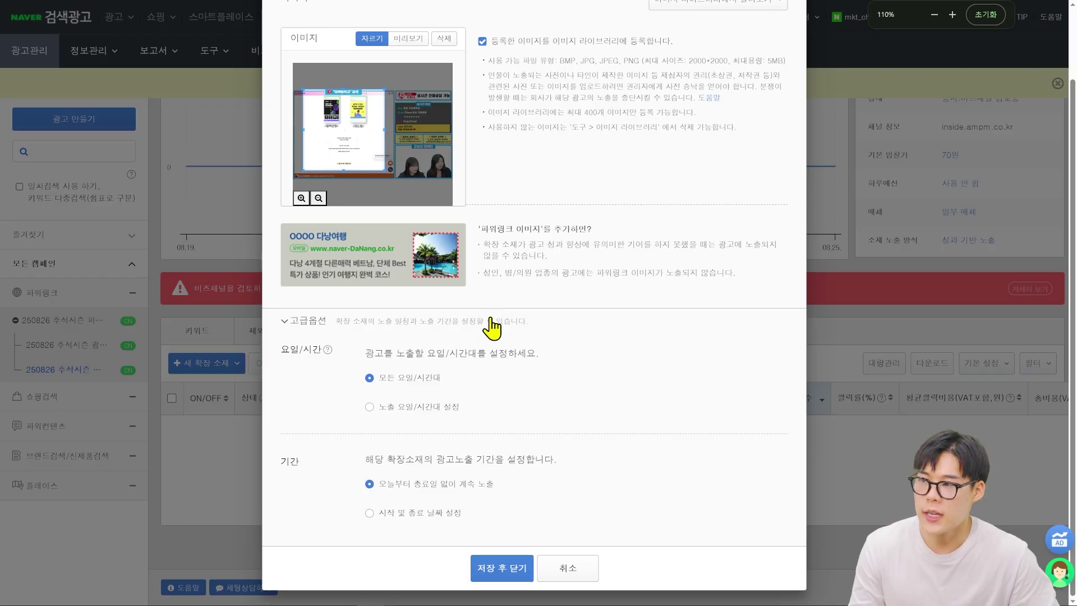
pyautogui.click(503, 569)
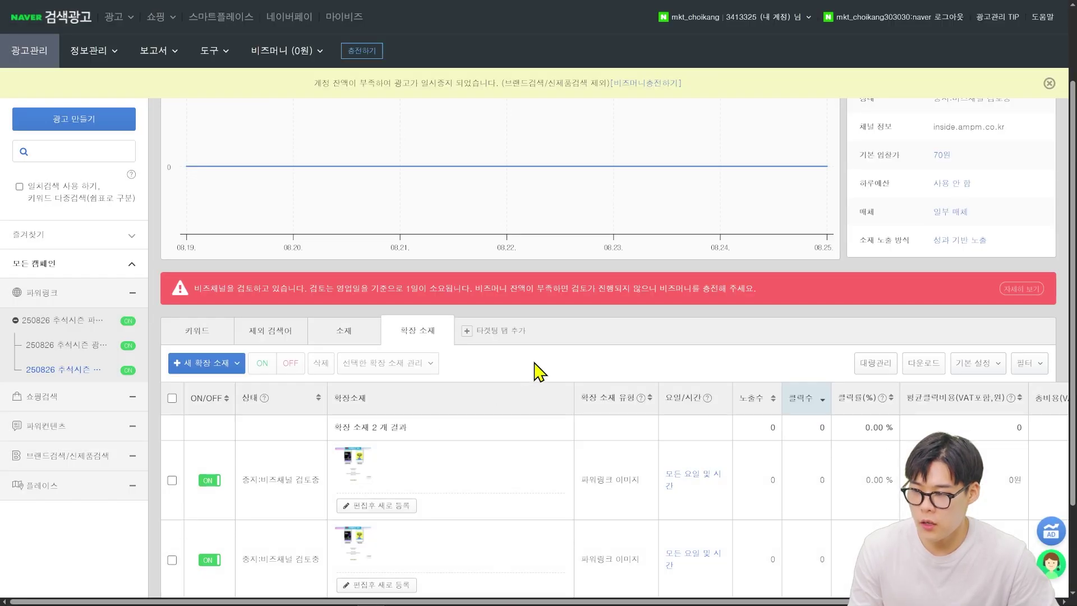
pyautogui.scroll(-2, 527, 368)
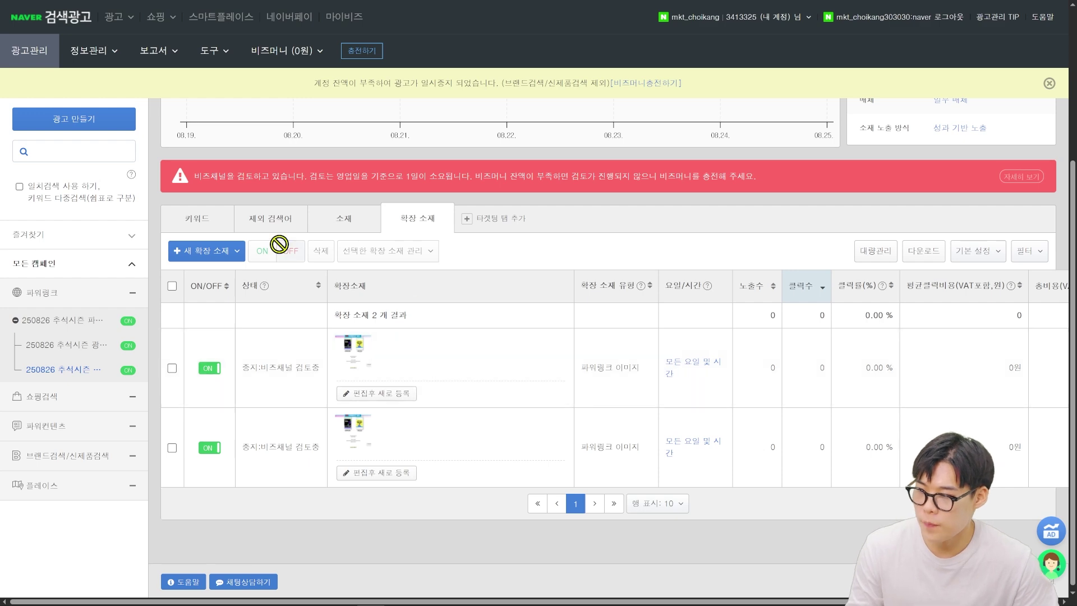
# - Start a new 서브링크 extension creative and name its three links 할인상품, 인기상품 and 특별기획전
pyautogui.click(205, 250)
pyautogui.click(221, 427)
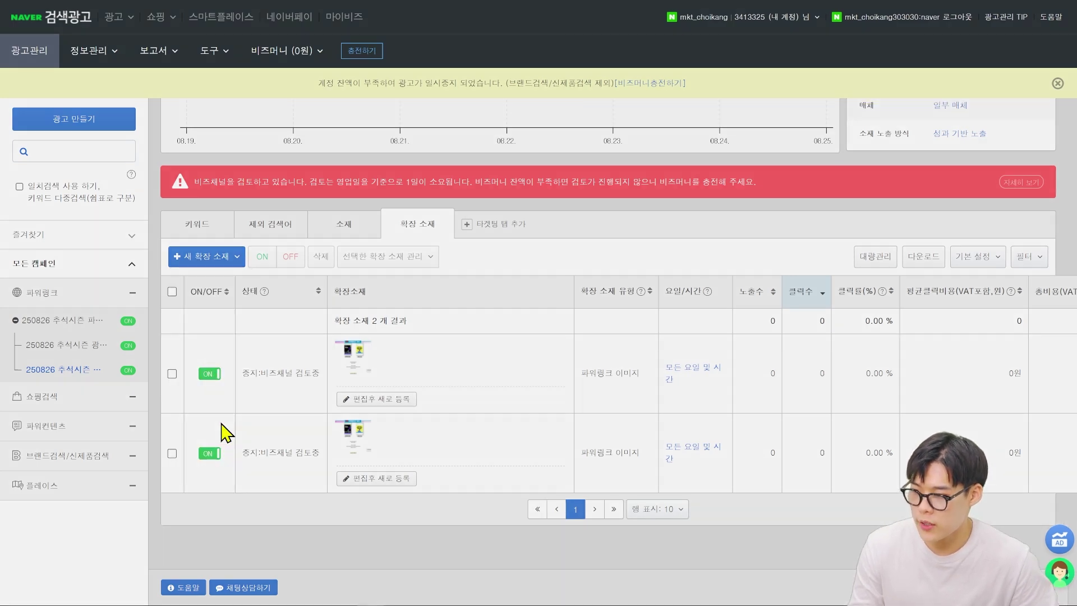
pyautogui.click(506, 98)
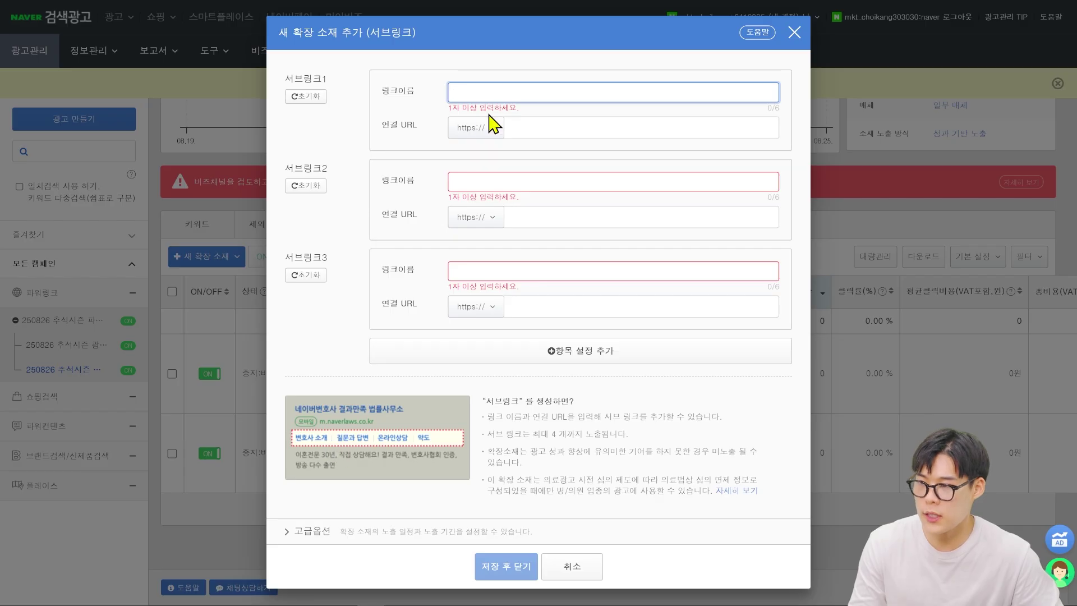
pyautogui.click(508, 82)
pyautogui.click(513, 91)
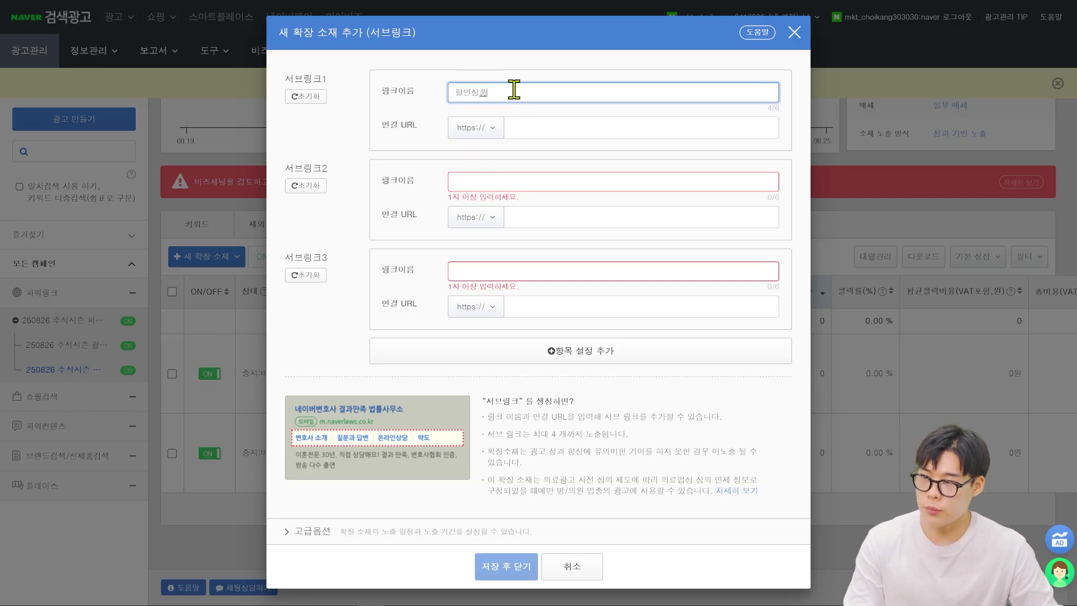
pyautogui.click(494, 175)
pyautogui.write('이')
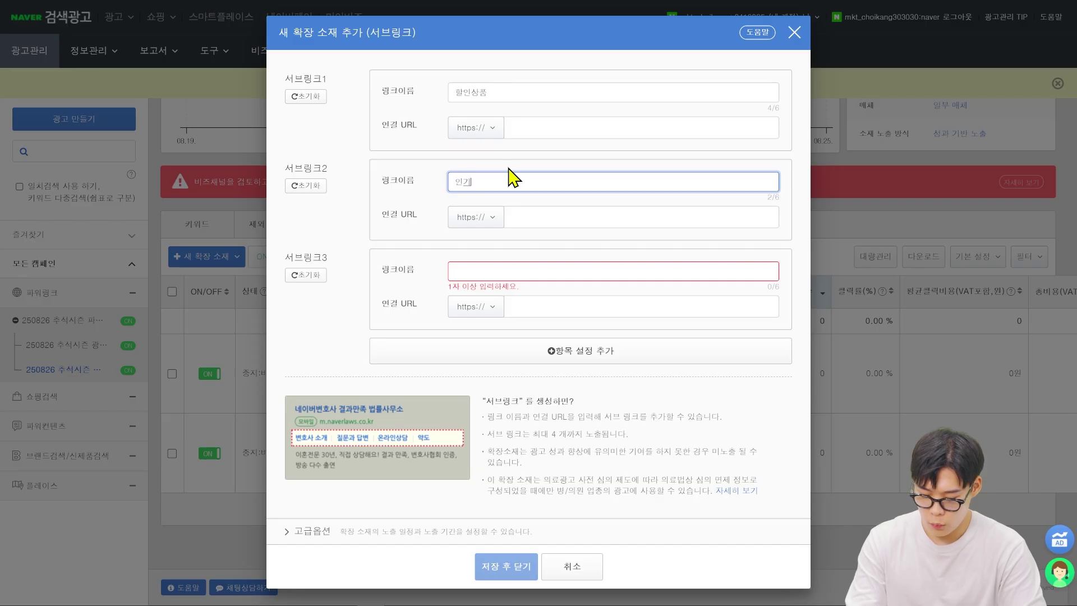
pyautogui.click(547, 271)
pyautogui.write('특브')
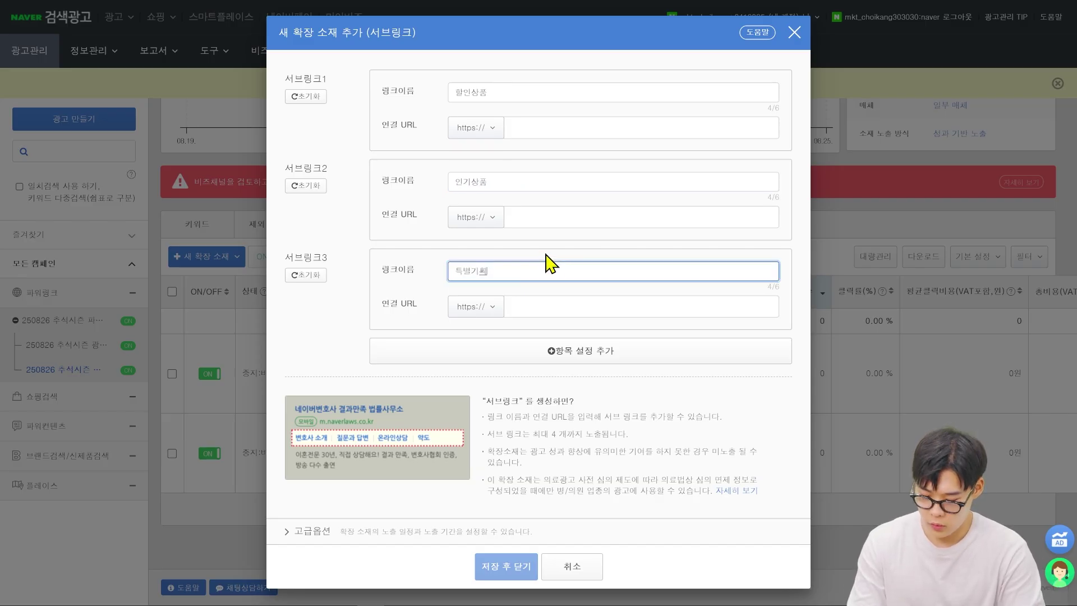
pyautogui.write('기획전')
# - Go through the empty 연결 URL fields of the three sublinks and close the 서브링크 form without saving
pyautogui.click(528, 306)
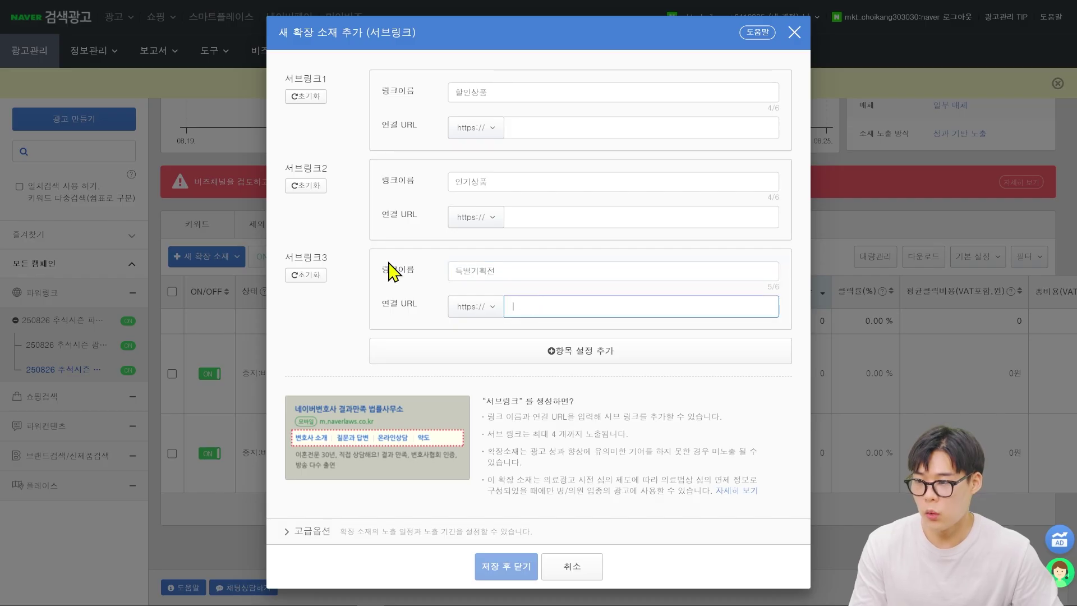
pyautogui.click(528, 118)
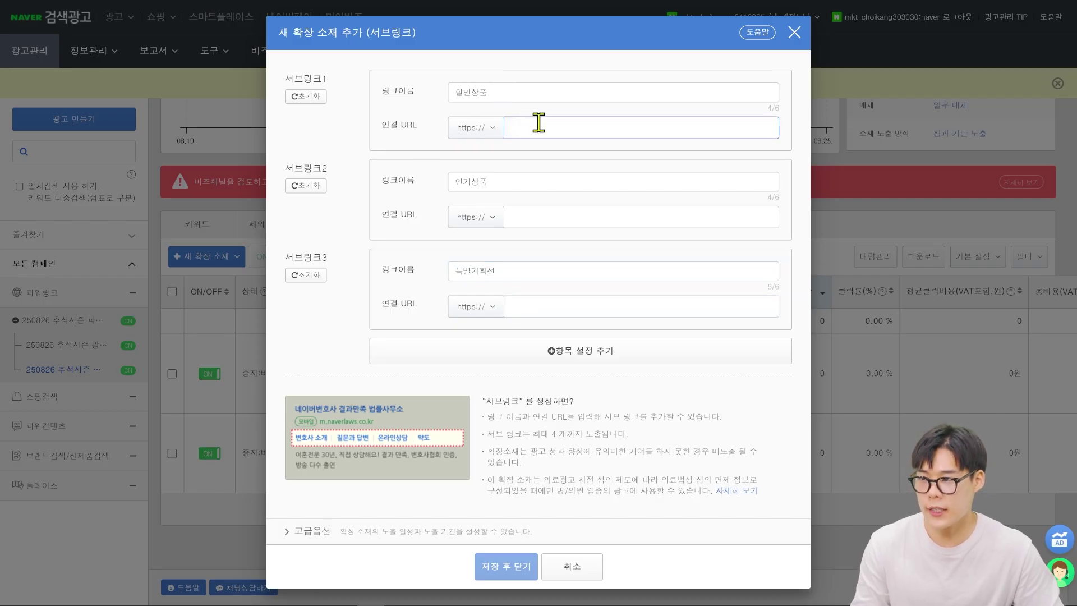
pyautogui.hotkey('ctrl', '+')
pyautogui.hotkey('ctrl', '+')
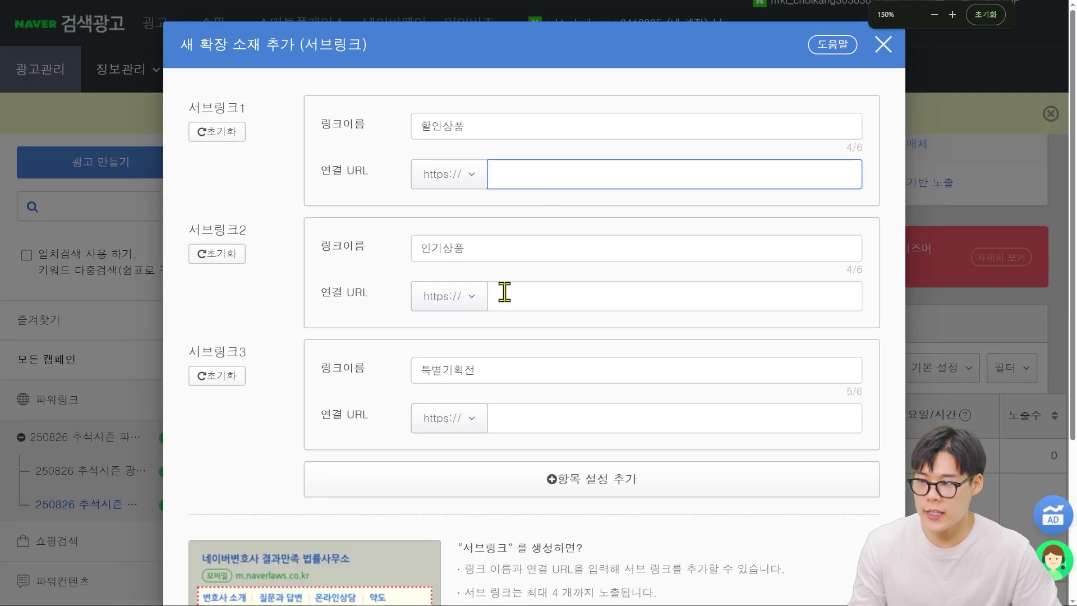
pyautogui.click(513, 303)
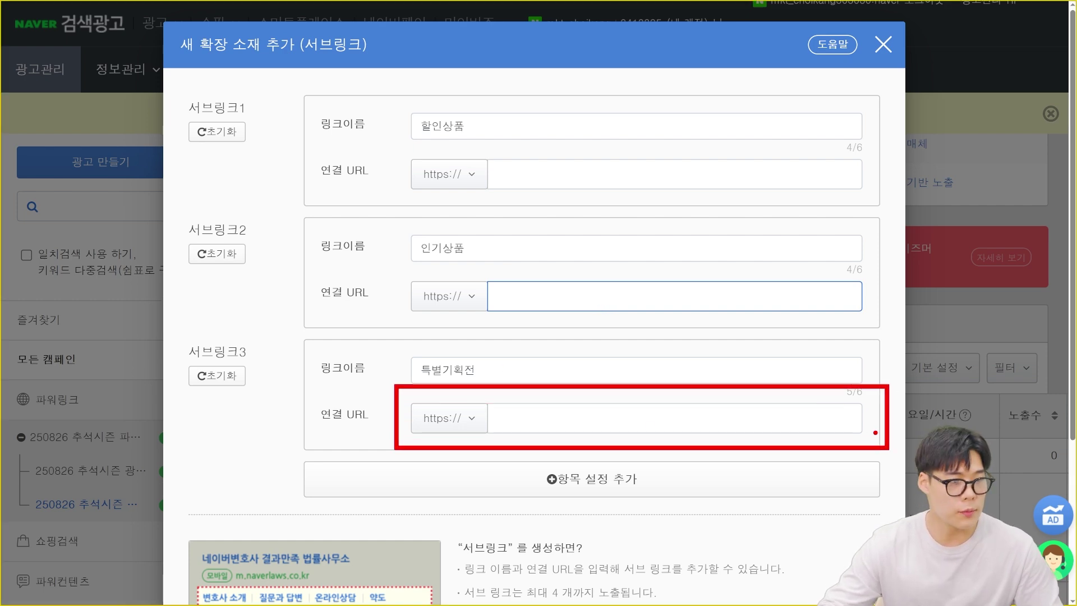
pyautogui.press('Escape')
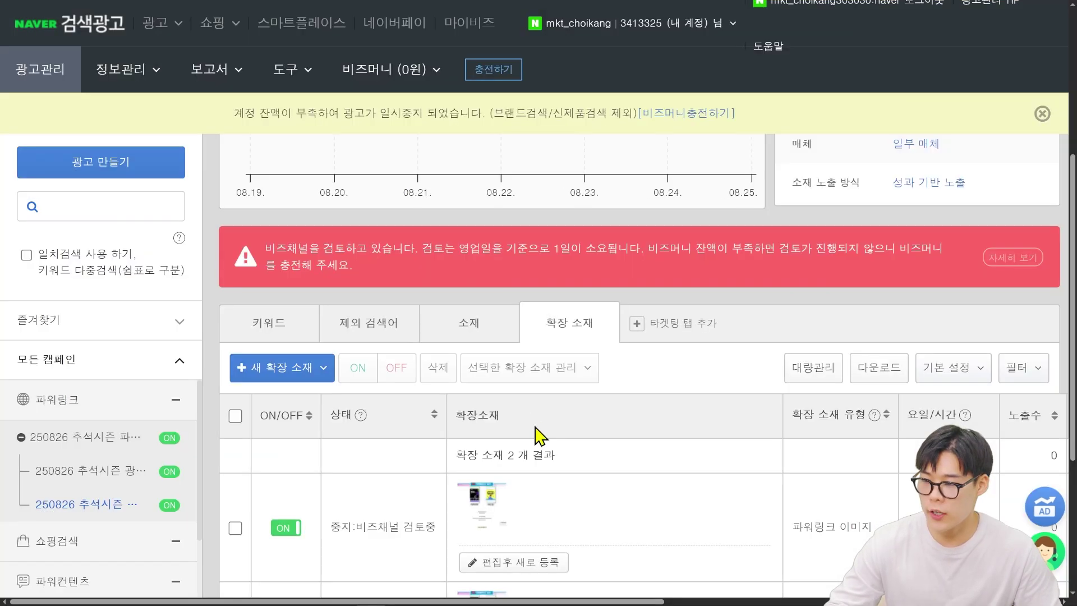
# - Start a new 추가제목 extension creative with the title 툭별할인 이벤트 진행중
pyautogui.scroll(-4, 711, 412)
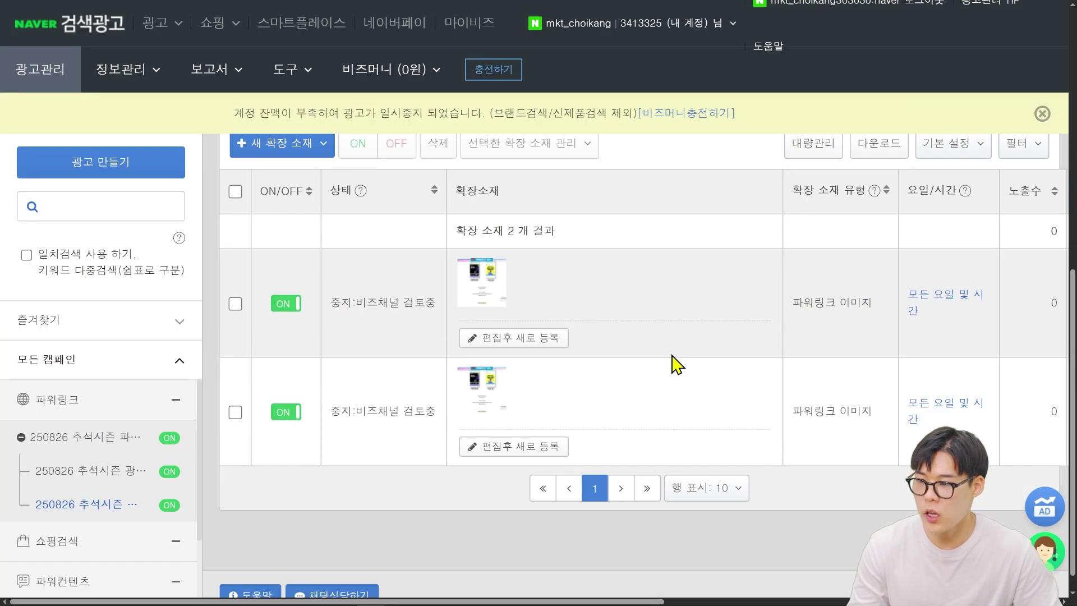
pyautogui.scroll(3, 673, 359)
pyautogui.click(308, 317)
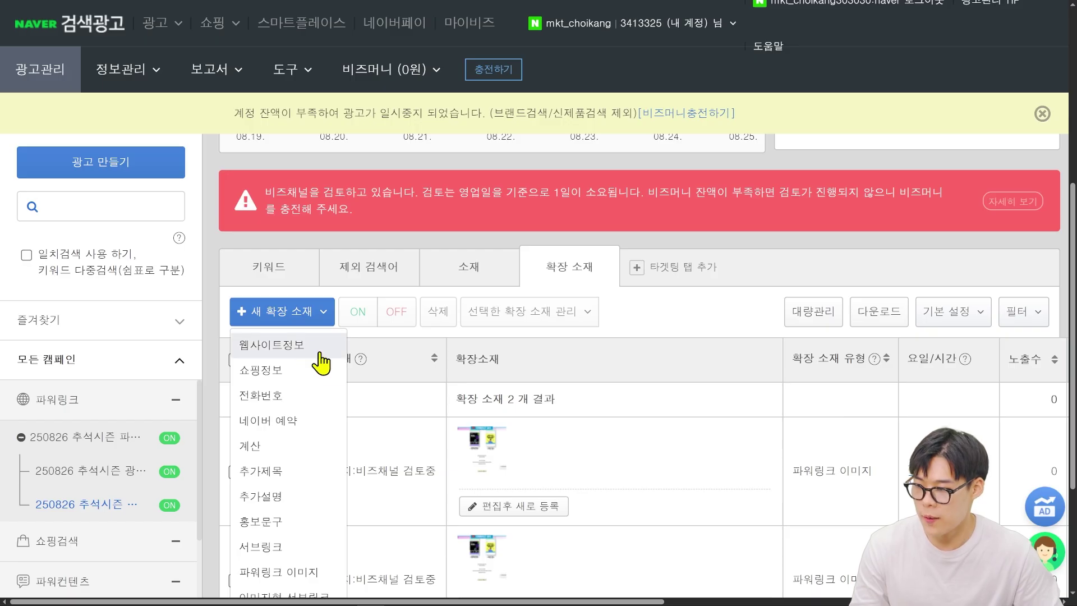
pyautogui.scroll(-2, 291, 483)
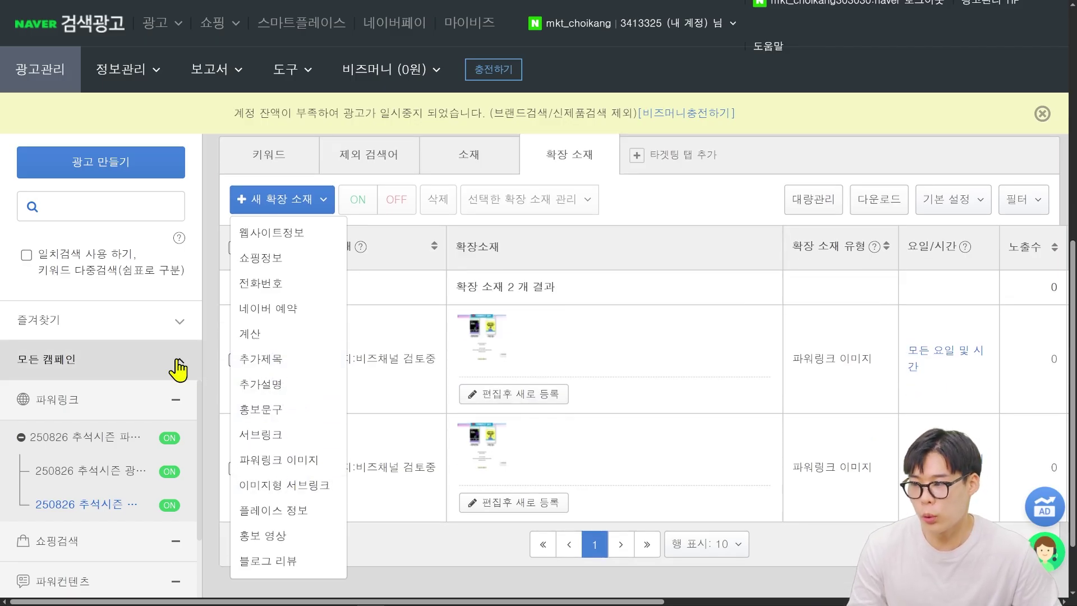
pyautogui.click(262, 359)
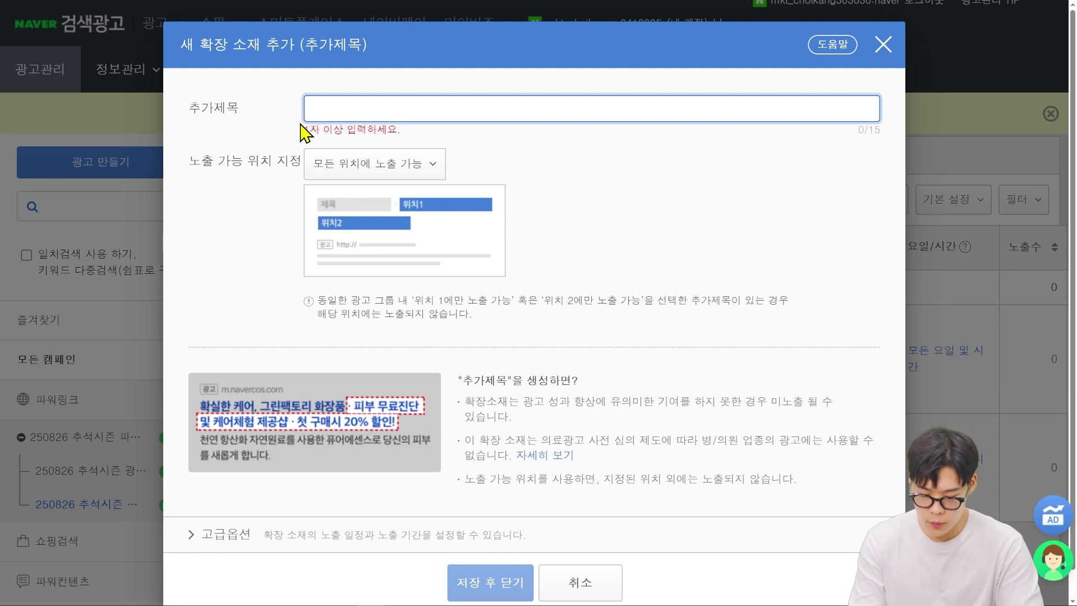
pyautogui.write('특별해')
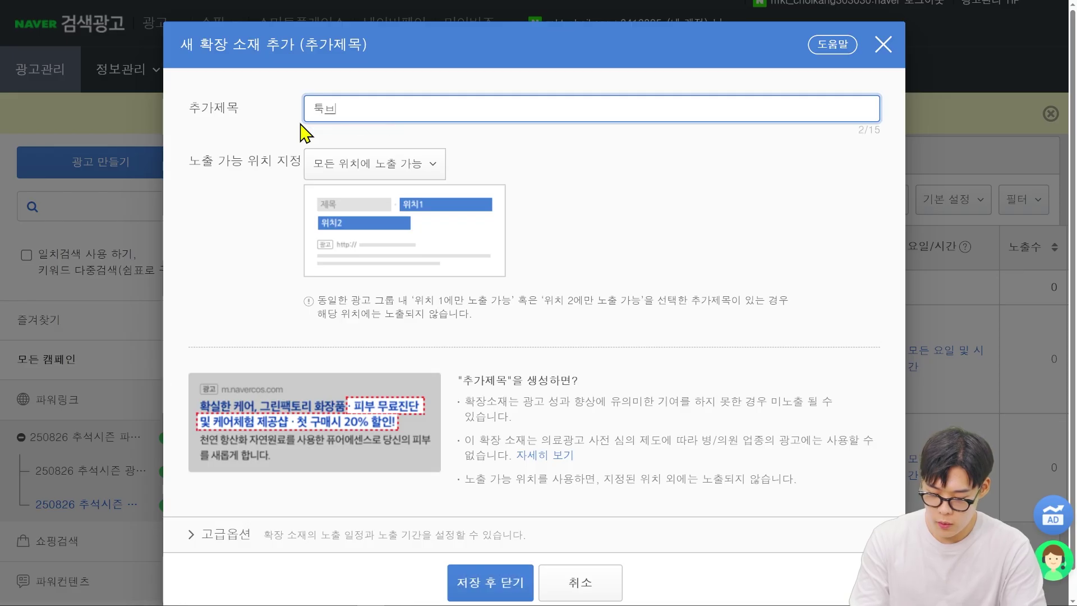
pyautogui.write('인 이벤')
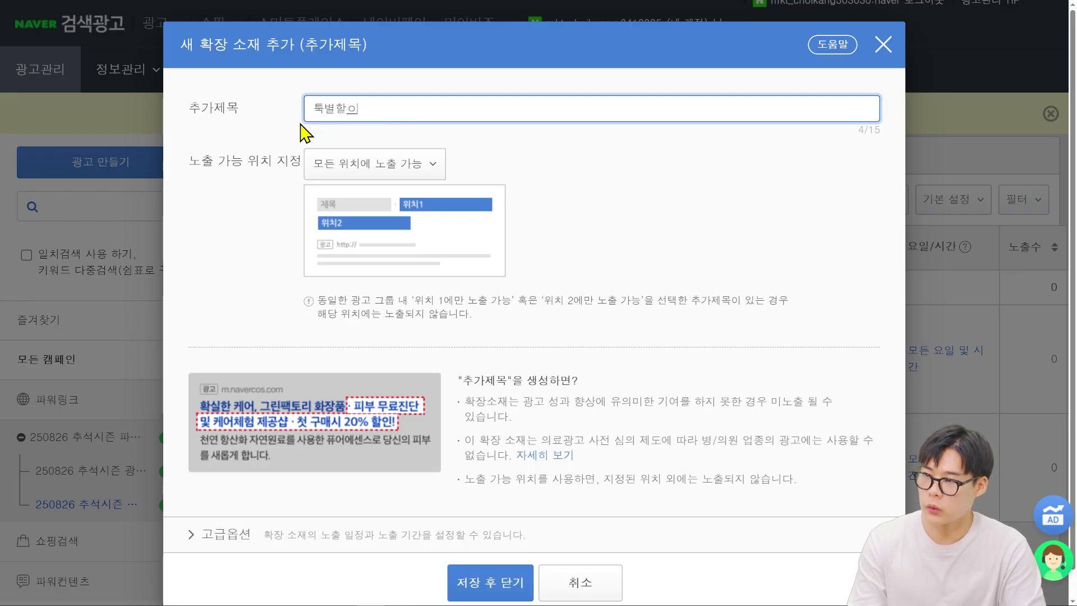
pyautogui.write('트 진행중')
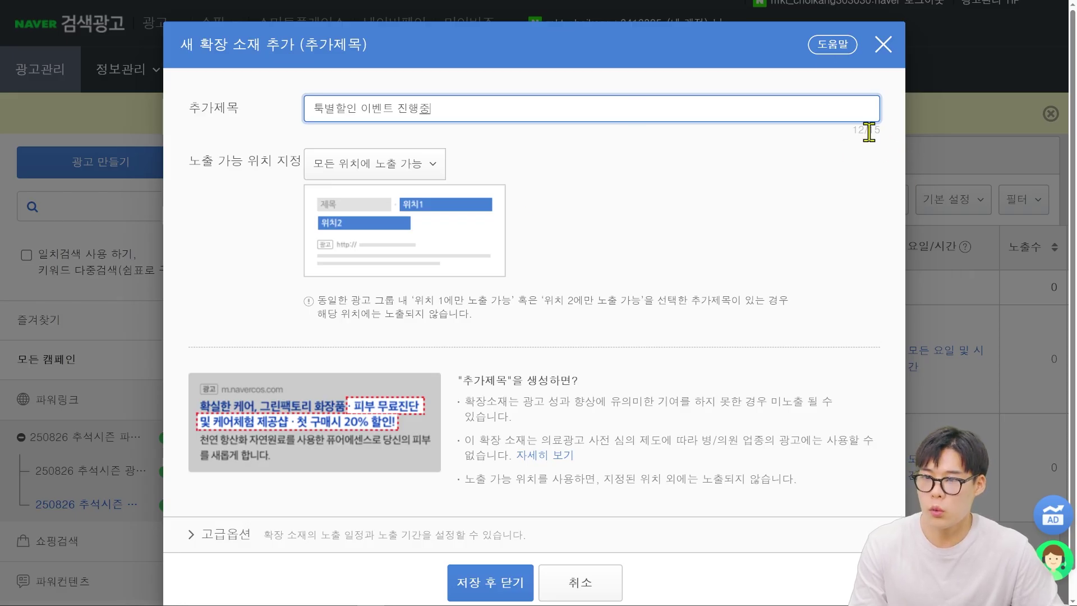
# - Try the 위치 1에만 노출 가능 placement for the 추가제목, then restore 모든 위치에 노출 가능
pyautogui.click(404, 171)
pyautogui.click(560, 224)
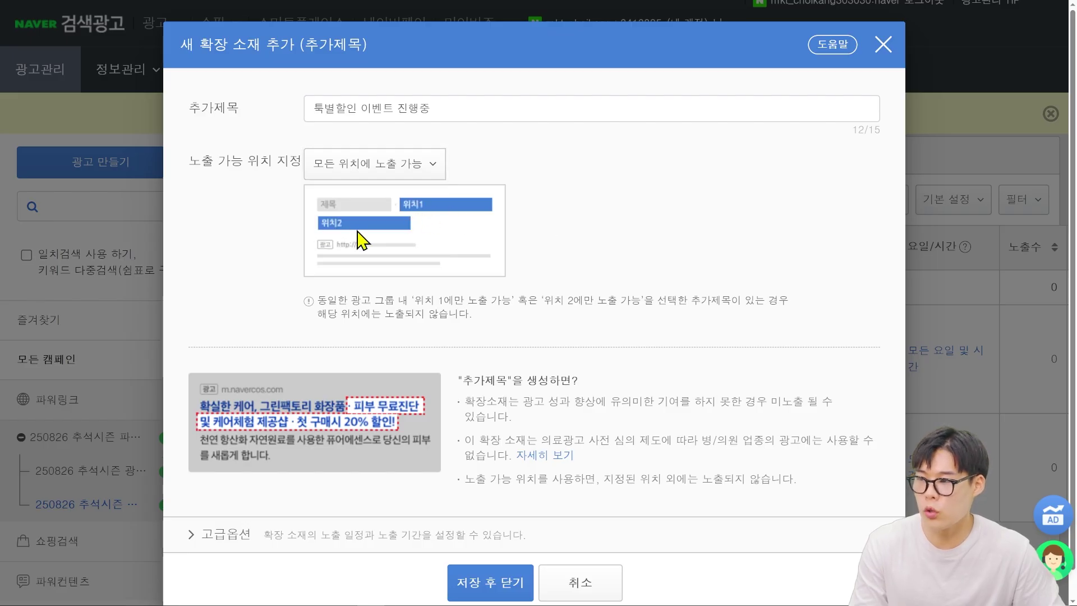
pyautogui.click(386, 189)
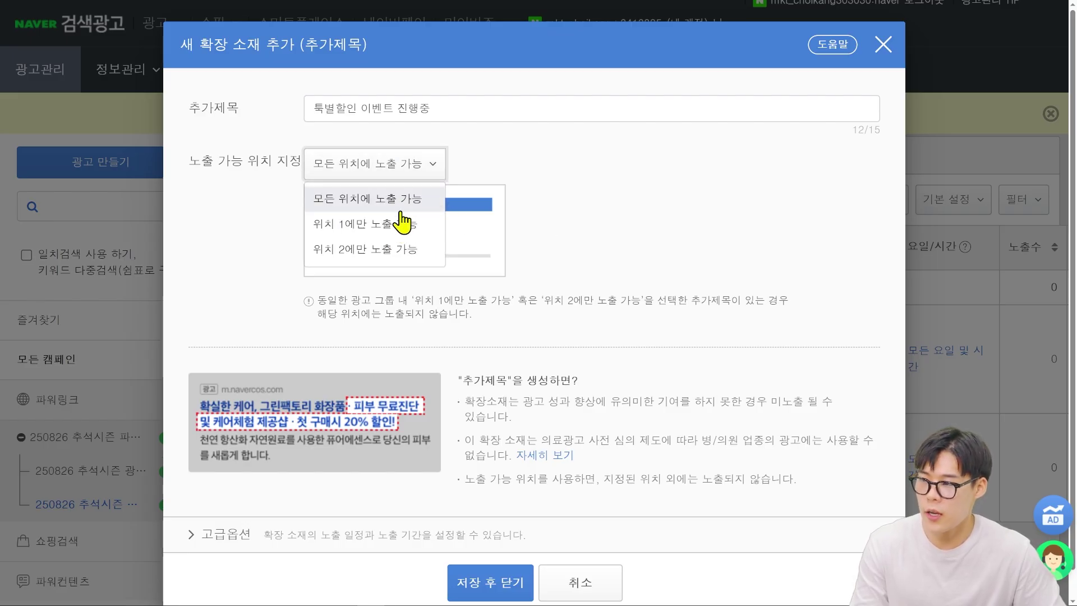
pyautogui.click(408, 213)
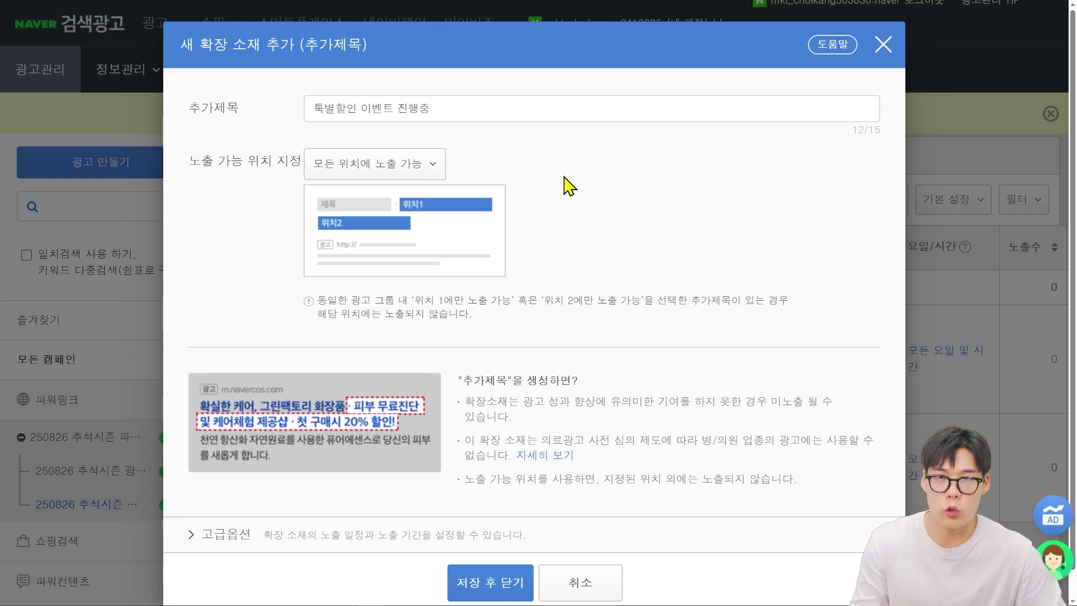
pyautogui.click(429, 179)
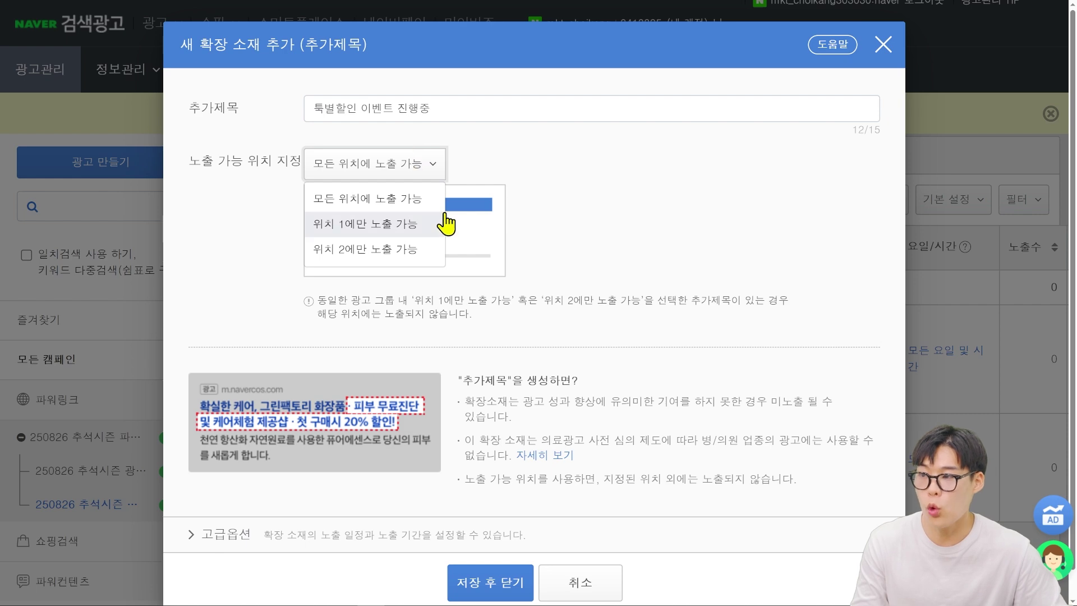
pyautogui.click(413, 227)
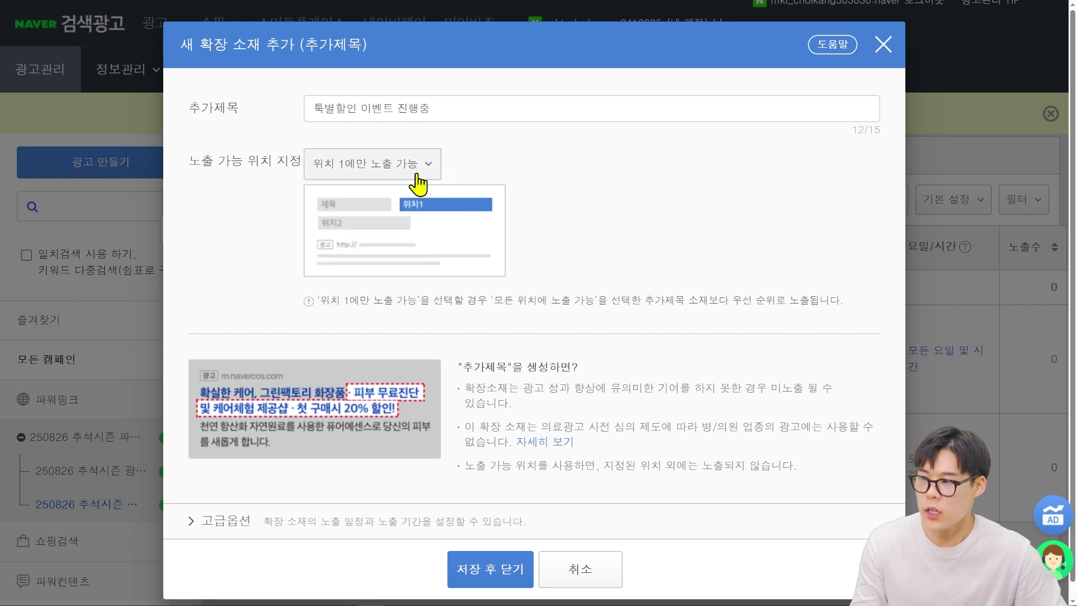
pyautogui.click(415, 174)
pyautogui.click(380, 198)
# - Save the 추가제목 extension creative and check it in the 확장 소재 list
pyautogui.scroll(-1, 569, 255)
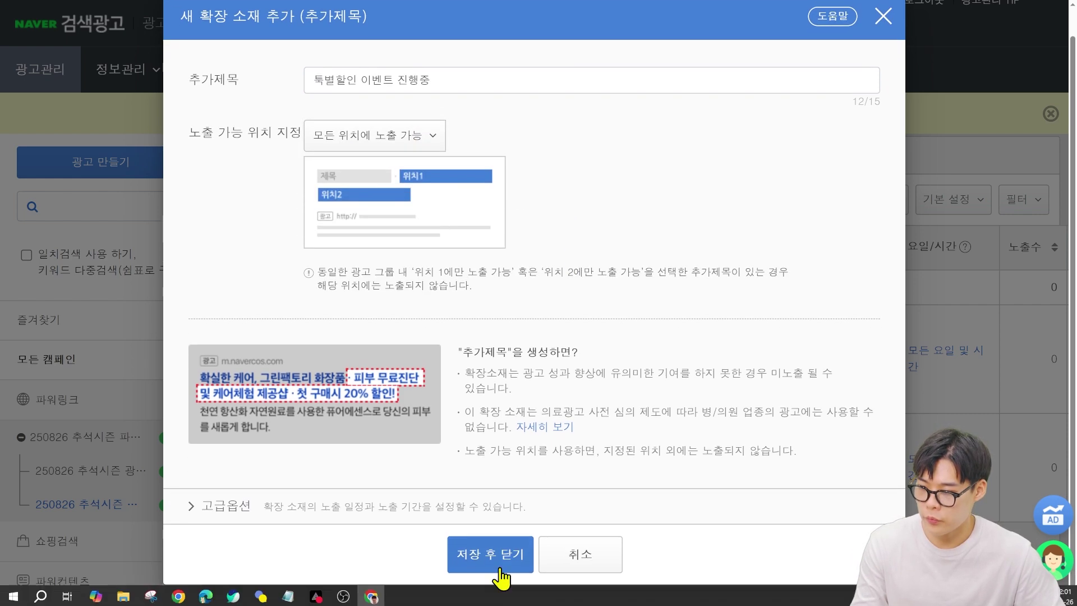
pyautogui.click(490, 582)
pyautogui.scroll(-3, 499, 538)
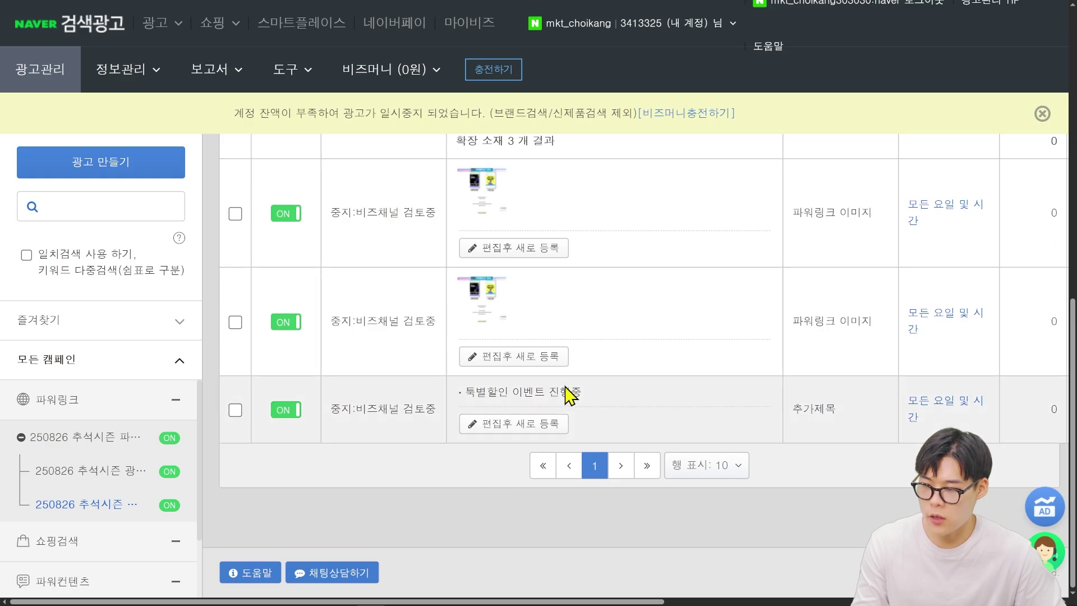
# - Create and save a 추가설명 extension creative reading 추석맞이 부모님들이 좋아하시는 특별선물 할인 이벤트 진행 중
pyautogui.scroll(2, 785, 404)
pyautogui.click(308, 164)
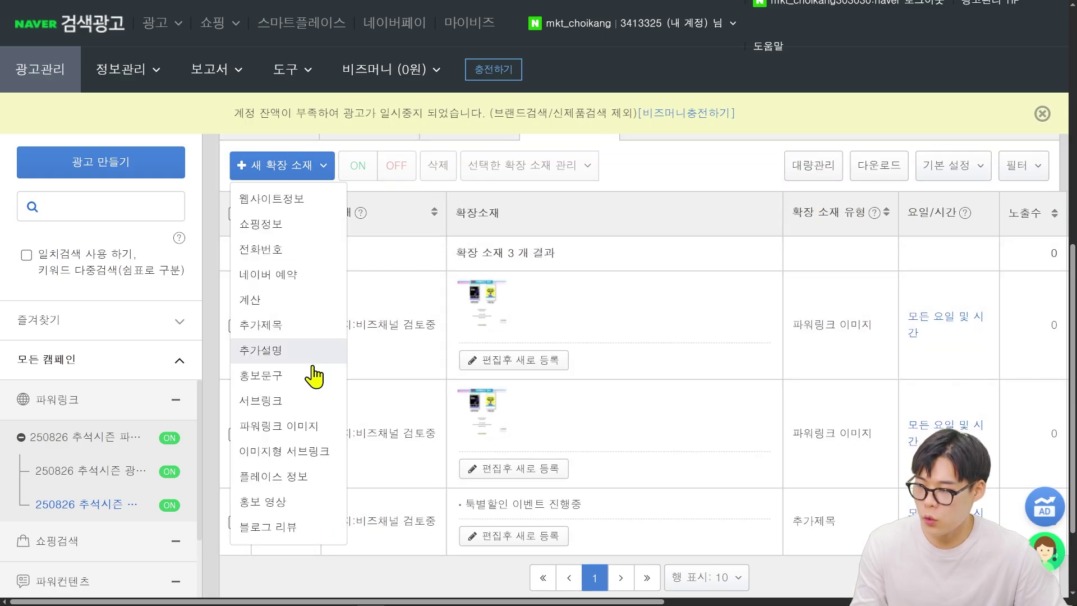
pyautogui.click(293, 354)
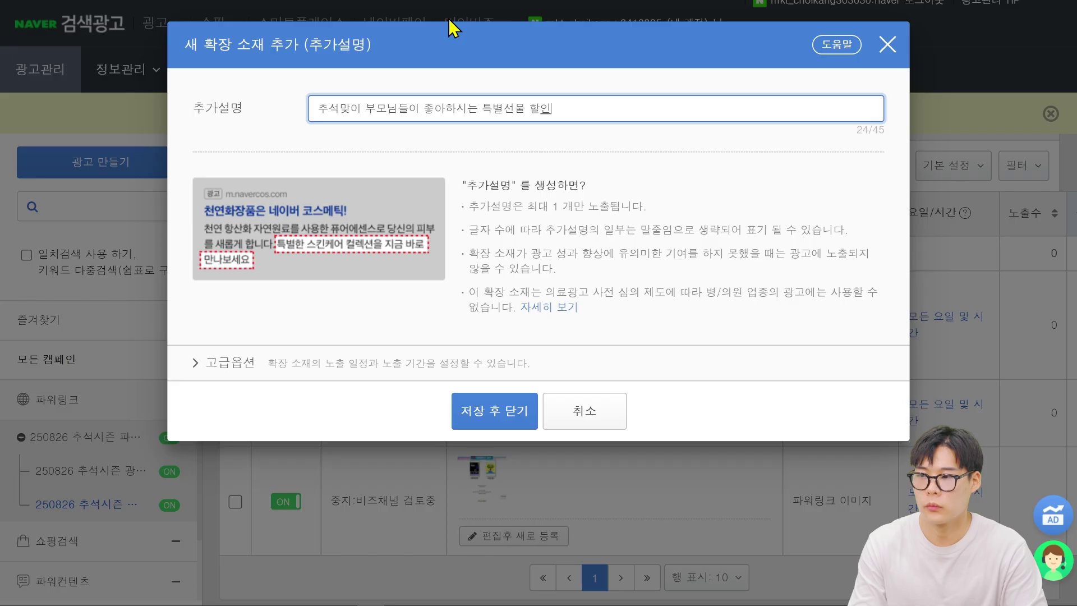
pyautogui.write('이벤트')
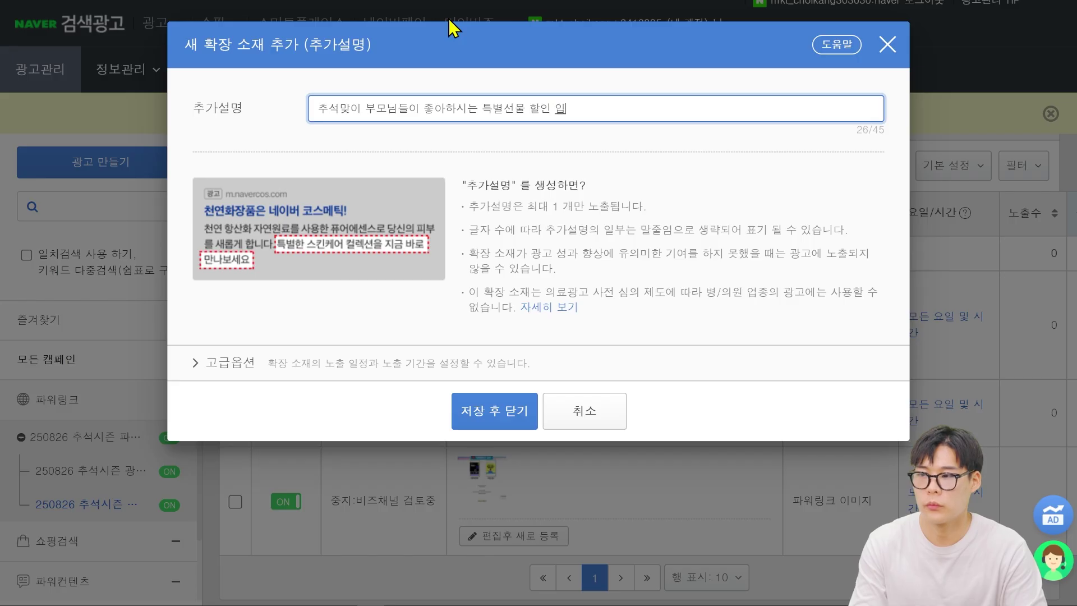
pyautogui.write(' 진행 줌')
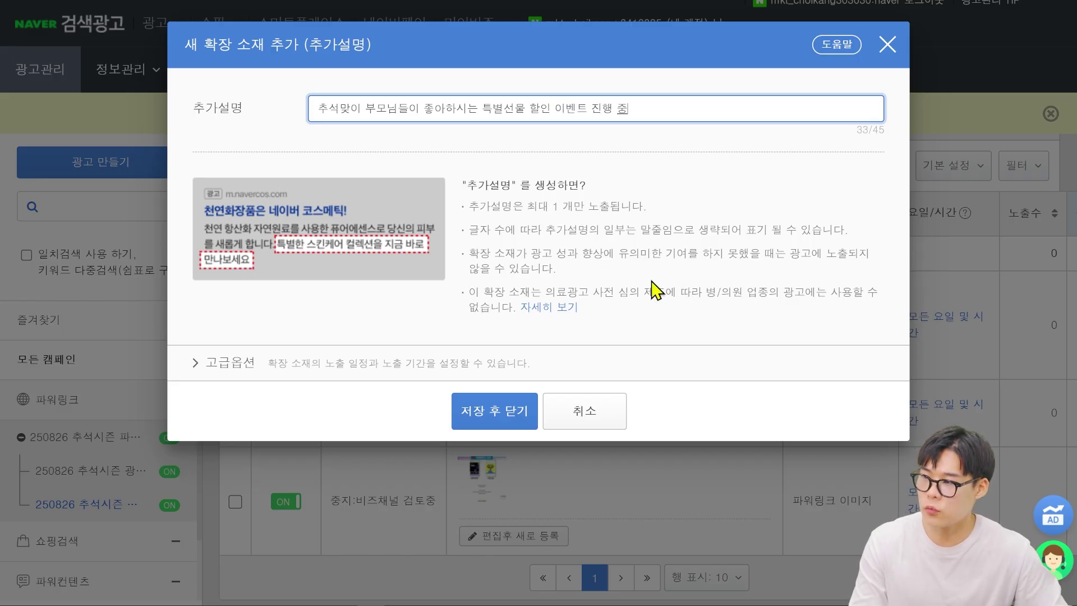
pyautogui.click(494, 415)
pyautogui.scroll(-3, 502, 411)
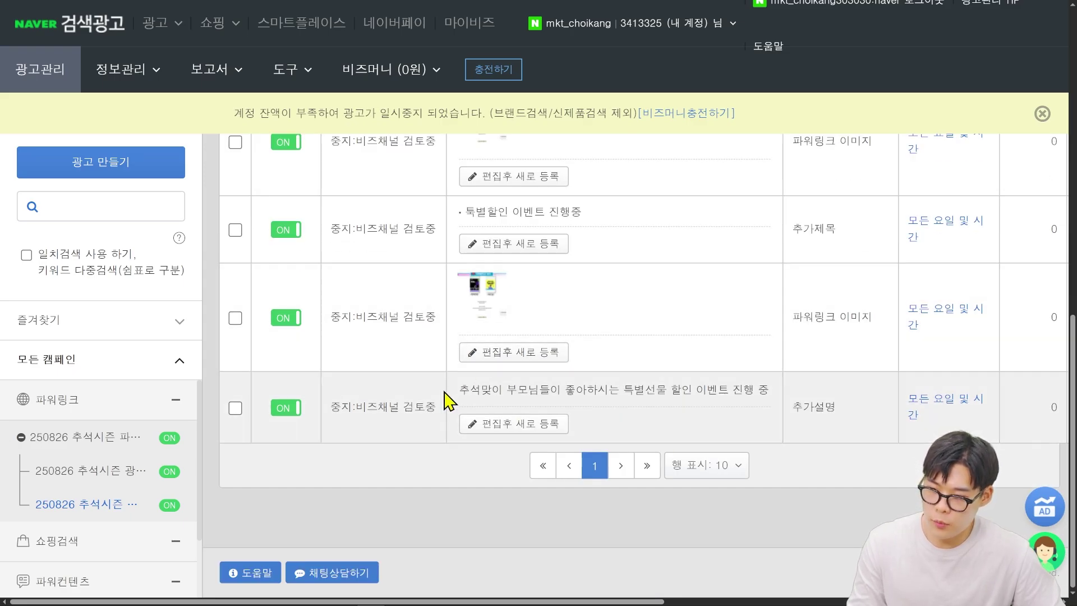
pyautogui.scroll(2, 574, 411)
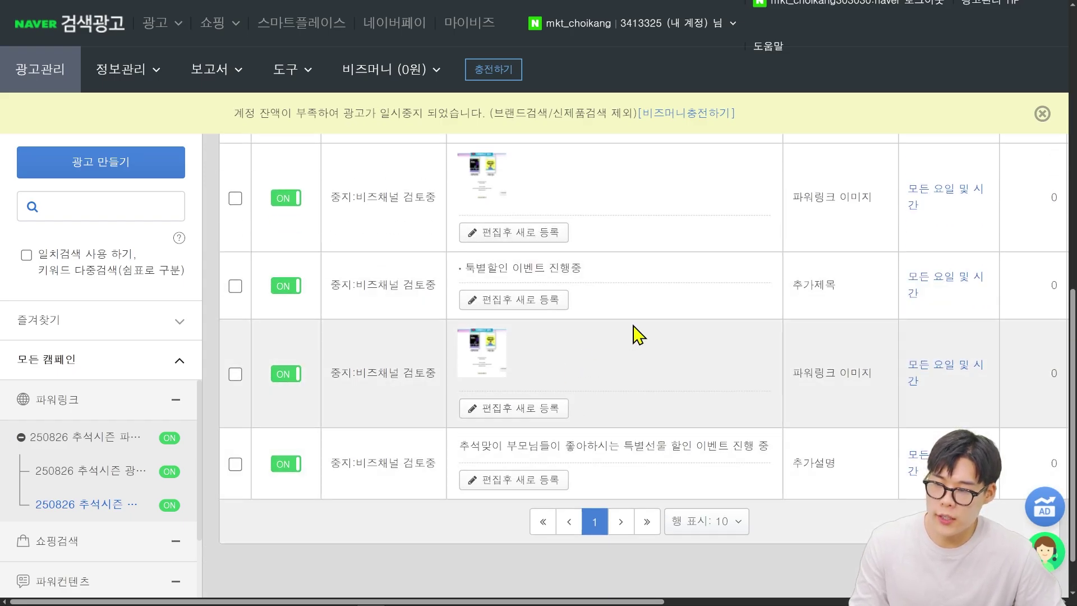
# - Add the 요일/시간대, 성별, 연령대 and 이용자 세그먼트 (Beta) targeting tabs to the ad group
pyautogui.hotkey('ctrl', '-')
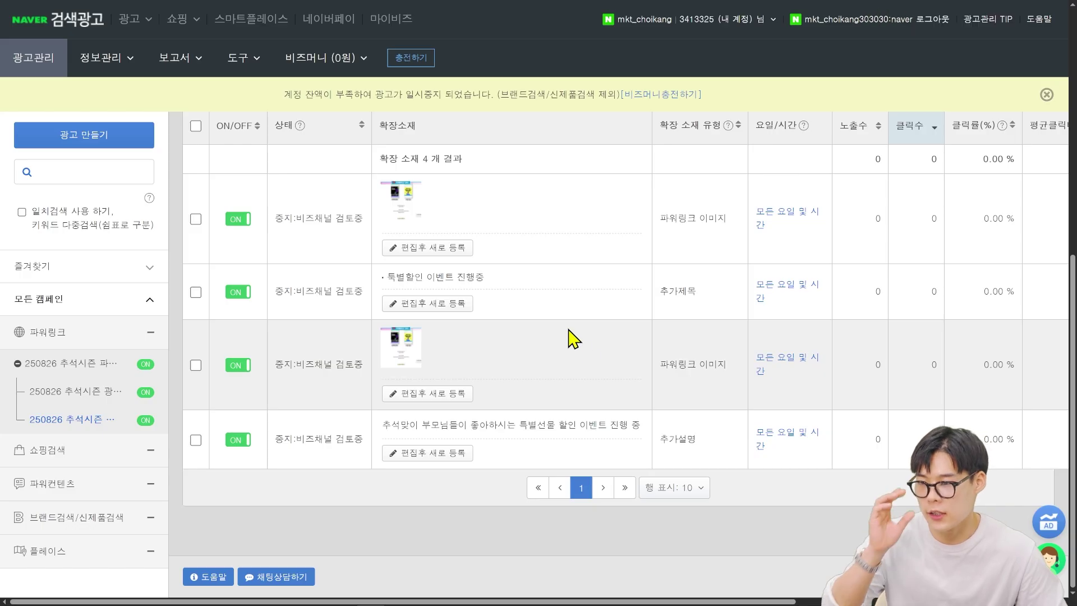
pyautogui.scroll(7, 424, 519)
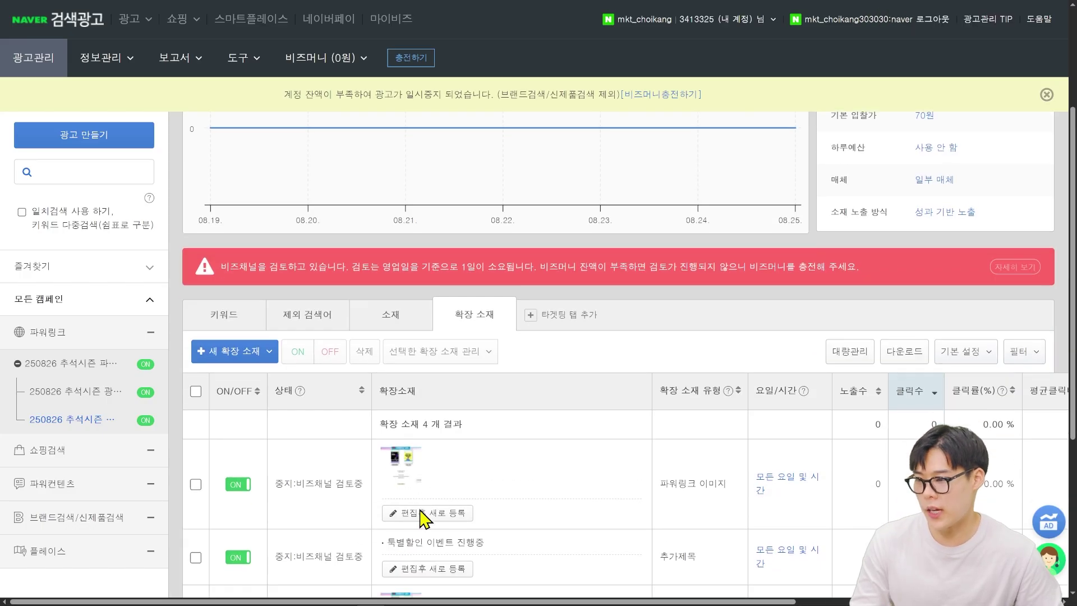
pyautogui.scroll(-2, 785, 399)
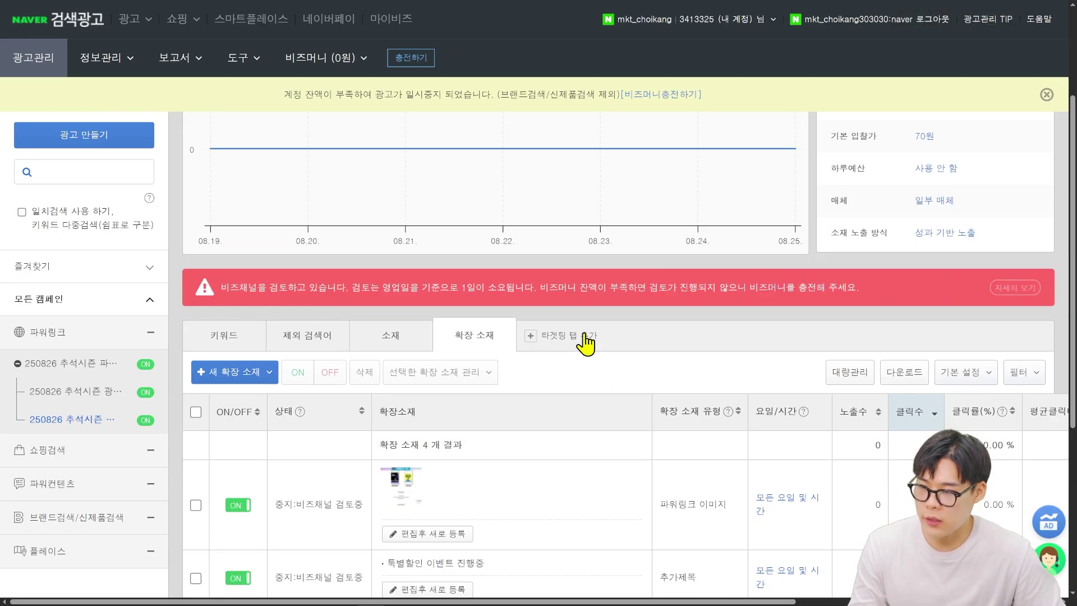
pyautogui.click(538, 338)
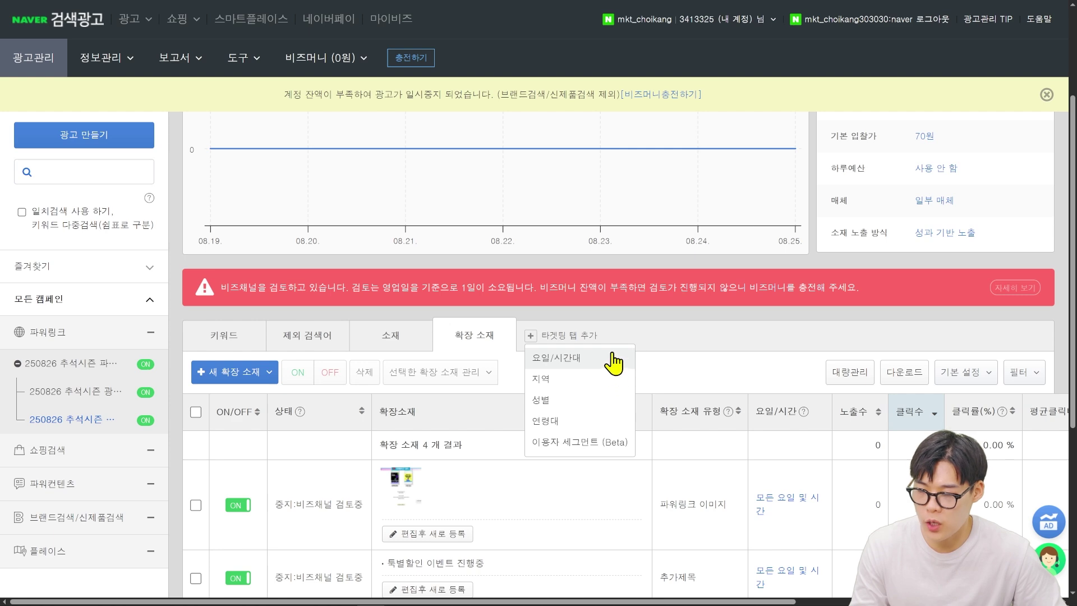
pyautogui.click(584, 358)
pyautogui.click(611, 337)
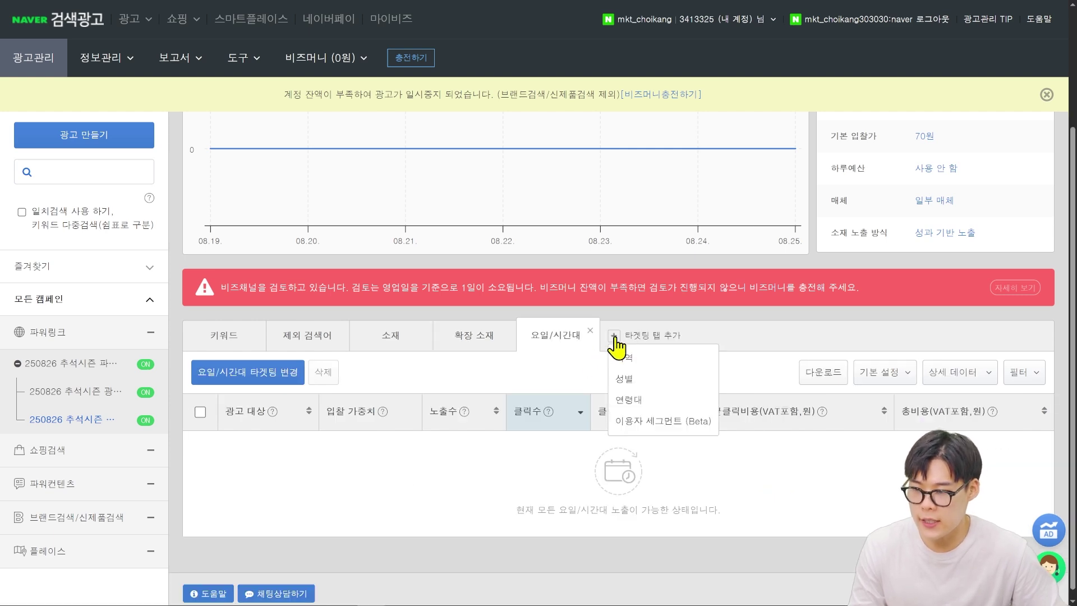
pyautogui.click(683, 382)
pyautogui.click(711, 337)
pyautogui.click(760, 382)
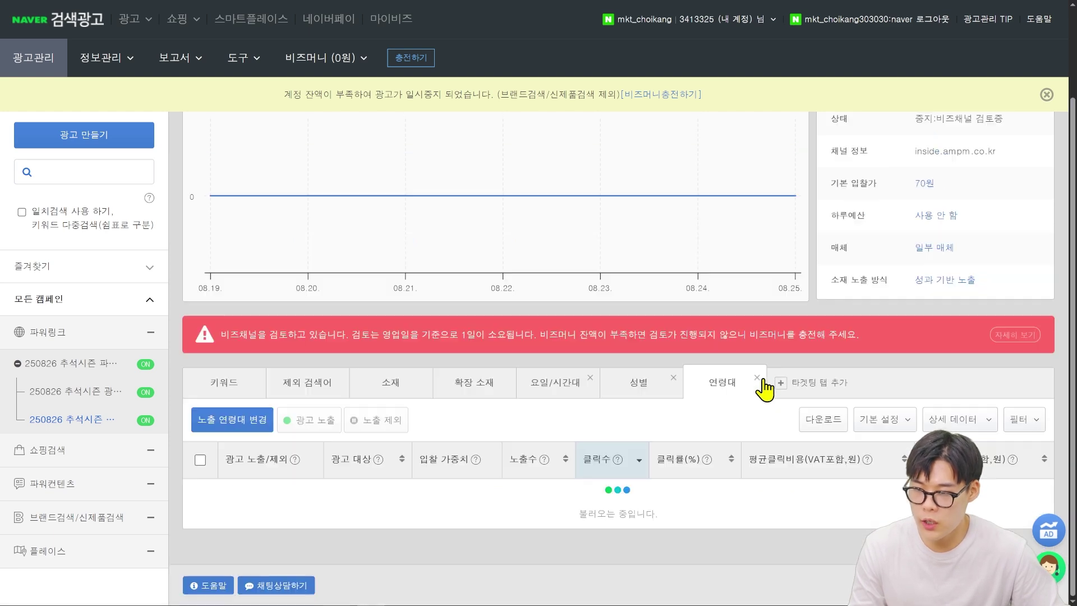
pyautogui.click(799, 338)
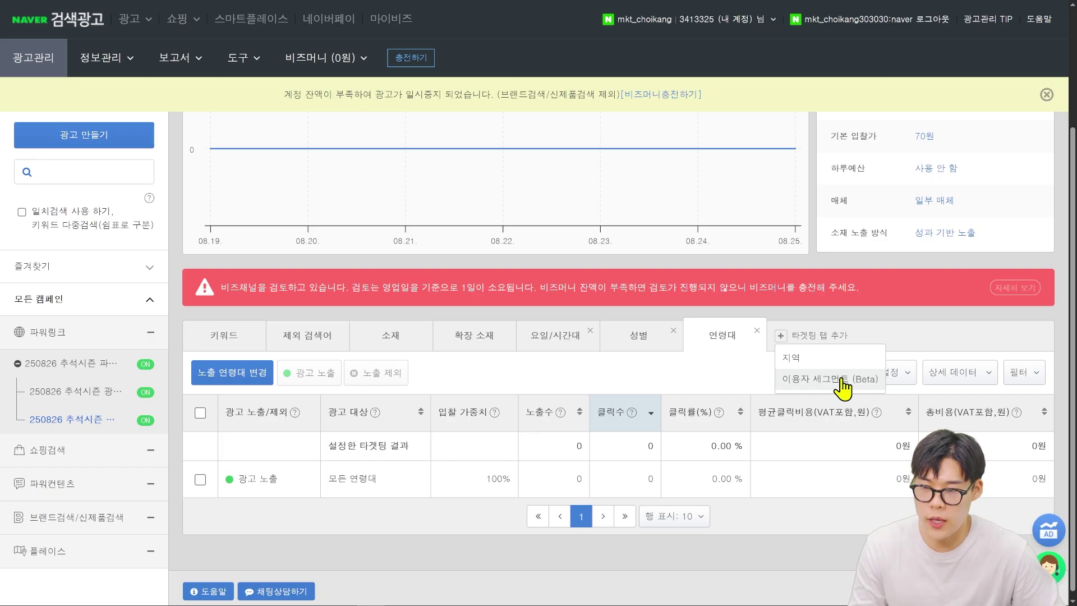
pyautogui.click(843, 384)
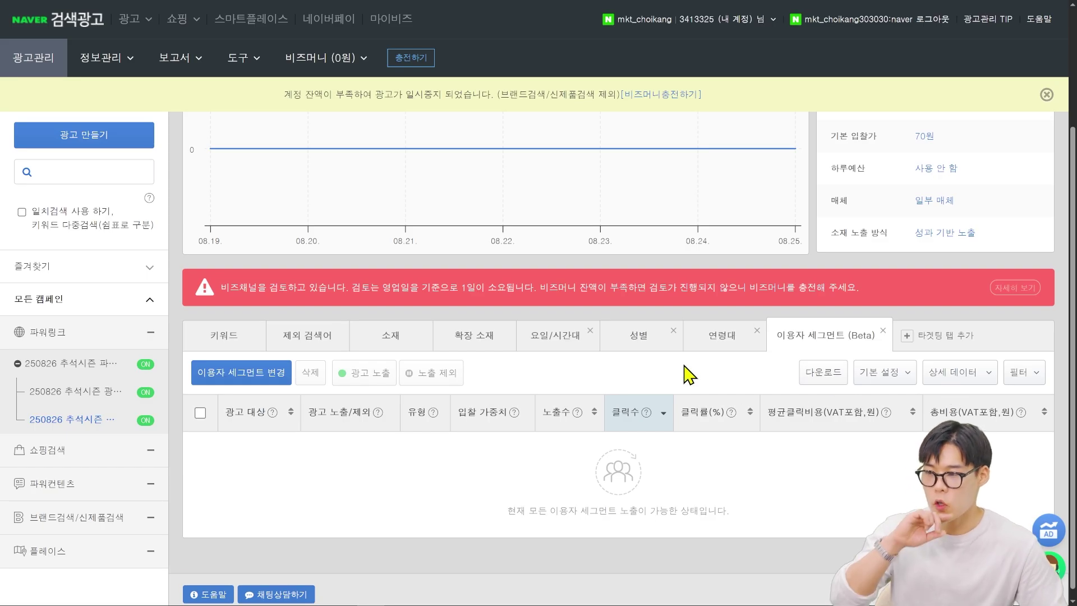
# - Try the 노출 요일/시간대 설정 option in the 요일/시간대 targeting without applying it, and remove the 요일/시간대 tab
pyautogui.click(566, 339)
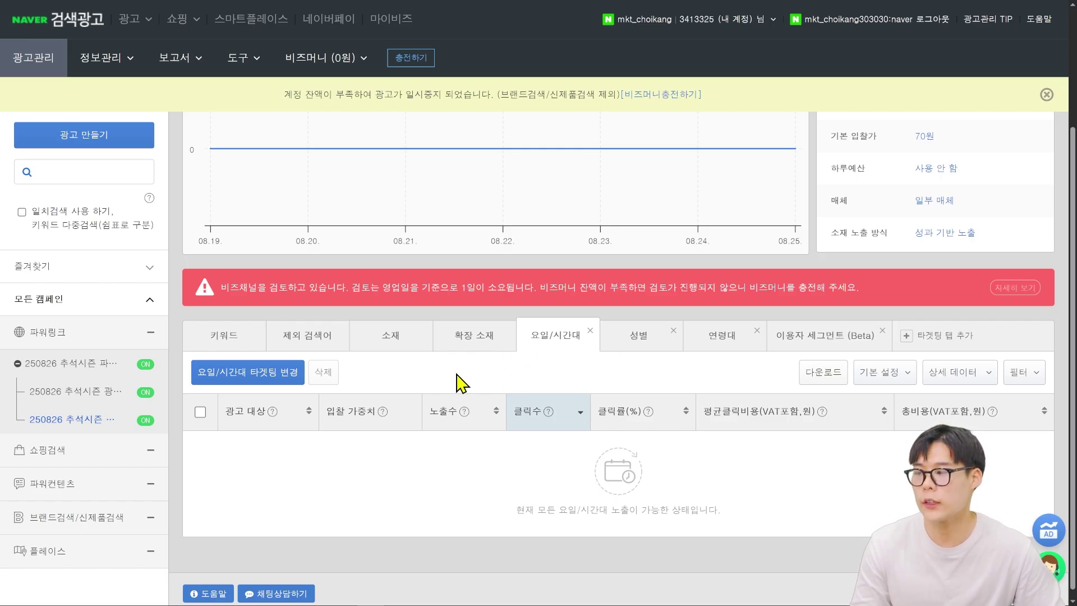
pyautogui.click(276, 377)
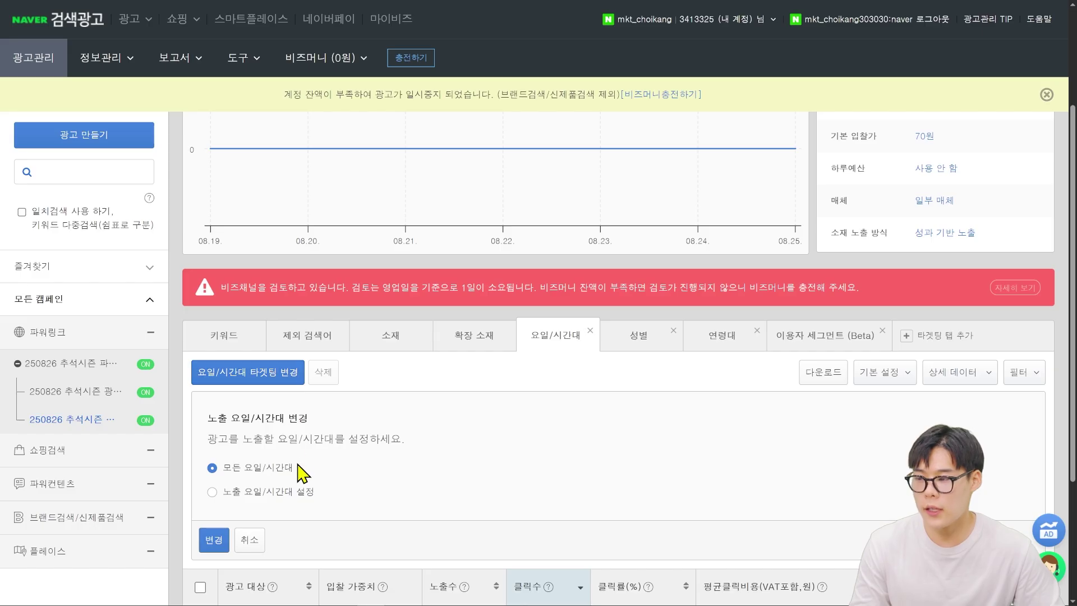
pyautogui.scroll(-3, 297, 477)
pyautogui.click(268, 325)
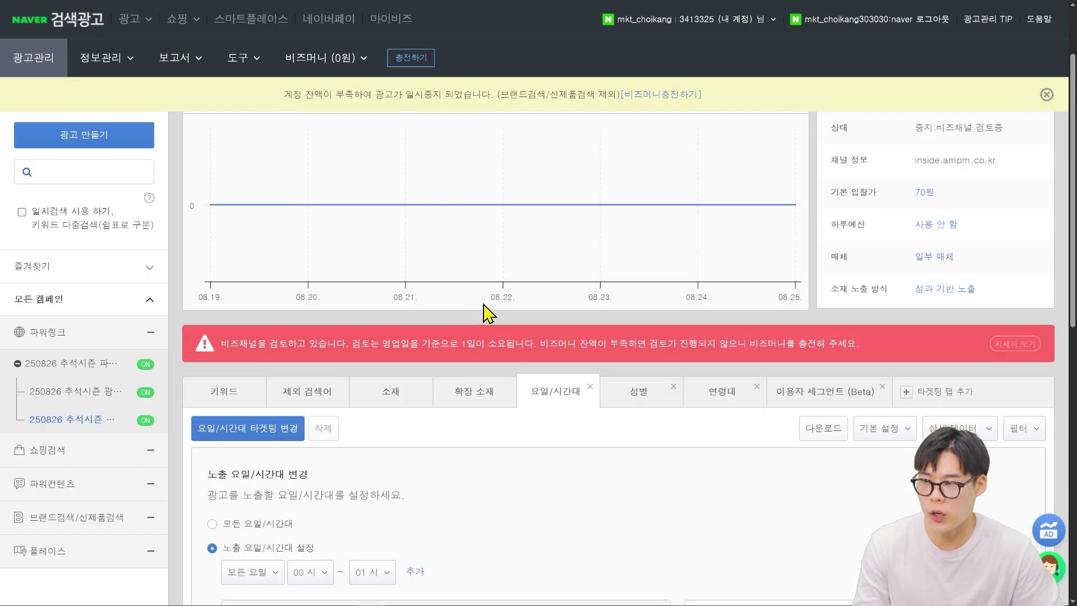
pyautogui.scroll(3, 488, 312)
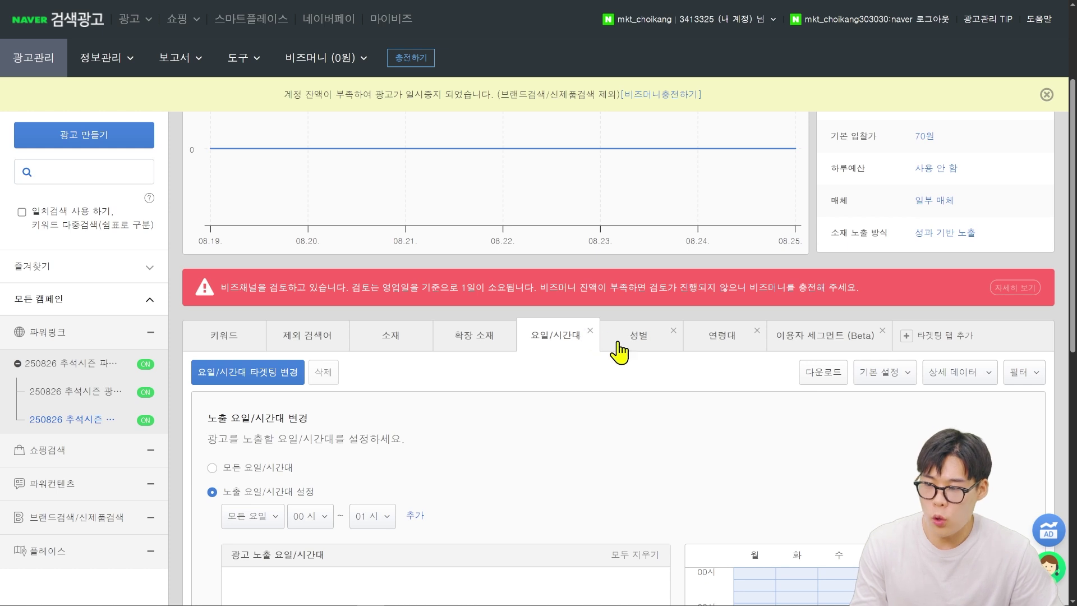
pyautogui.click(590, 331)
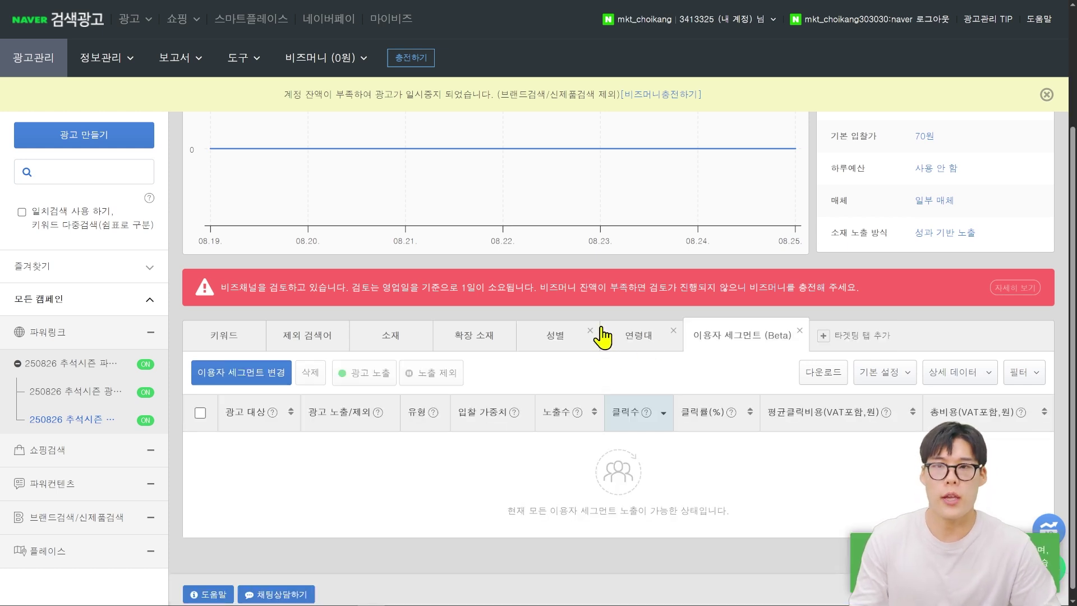